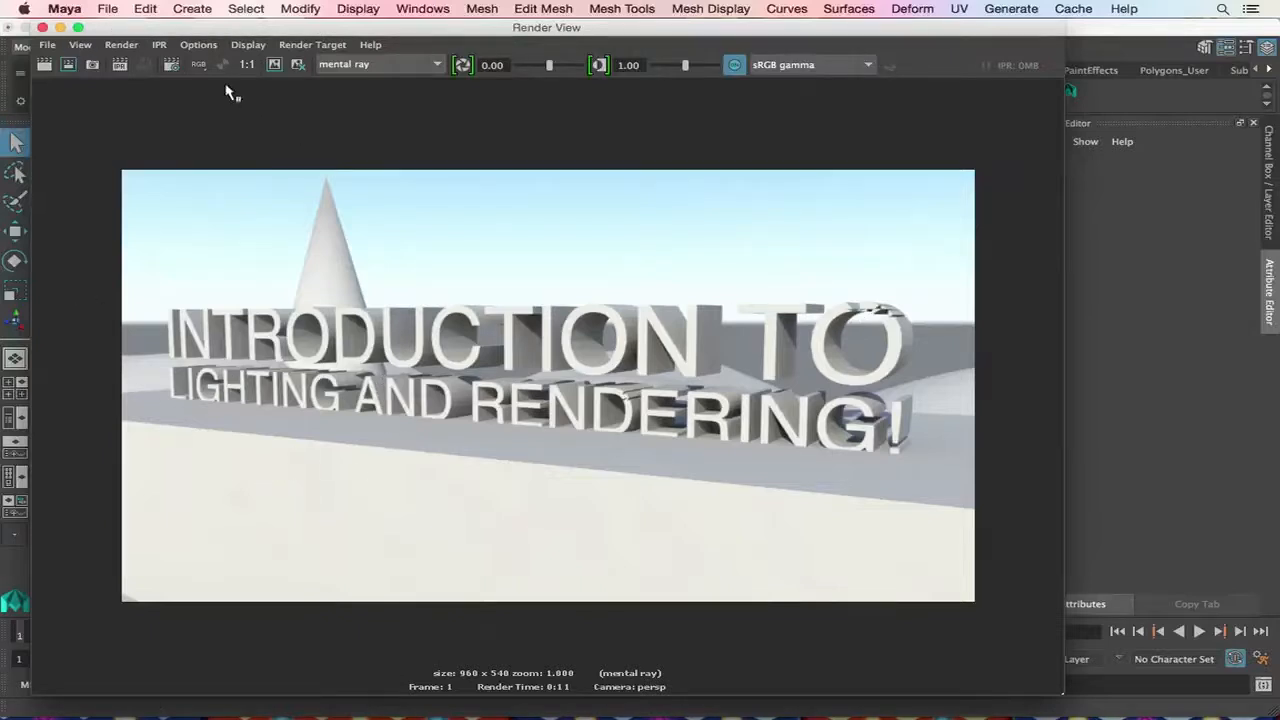
Open the recent scene lightingdemo2.mb, saving the changes to lighting_demo.mb and moving the Render View window aside.
{"action": "left_click_drag", "start_coordinate": [120, 27], "coordinate": [1279, 27]}
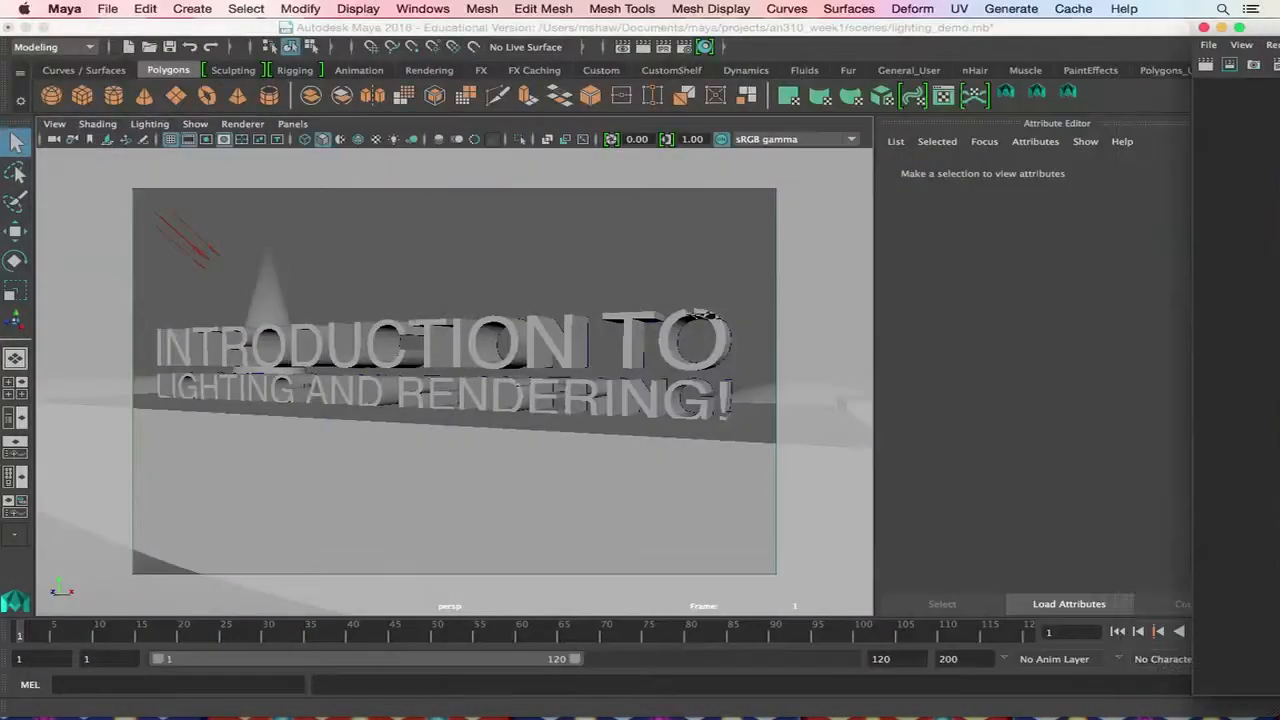
{"action": "left_click", "coordinate": [107, 9]}
{"action": "mouse_move", "coordinate": [228, 549]}
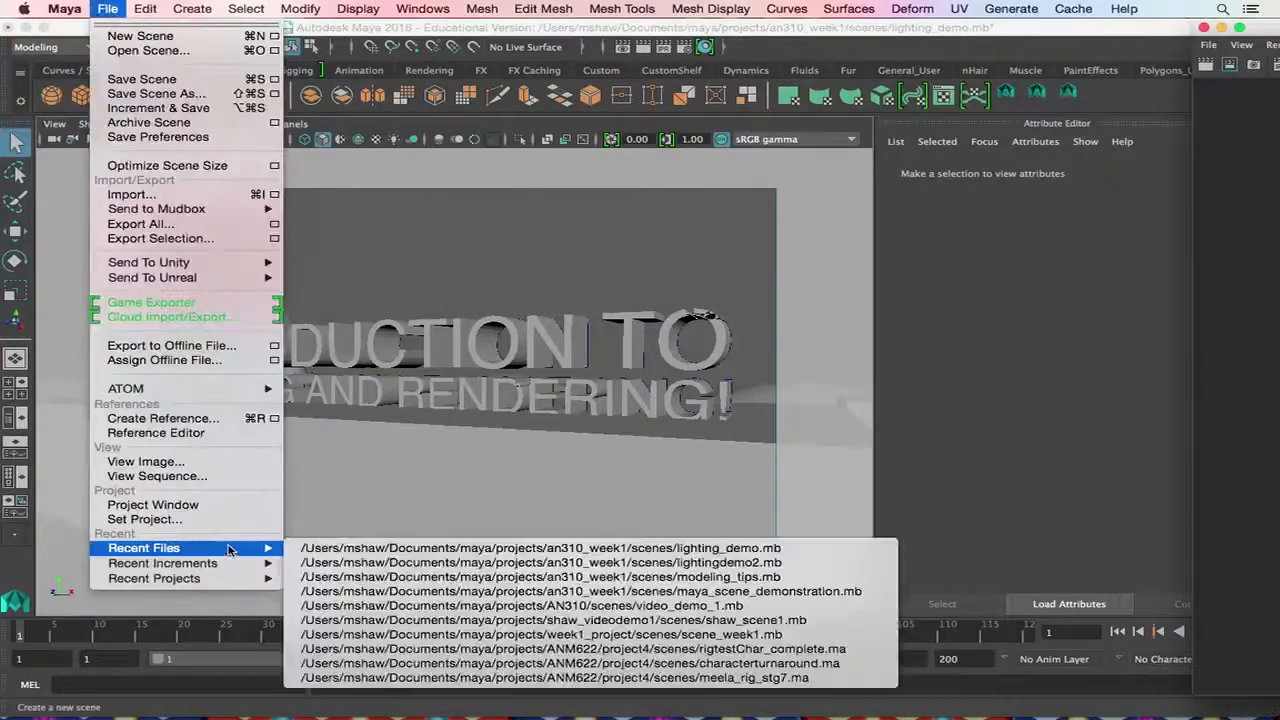
{"action": "left_click", "coordinate": [462, 552]}
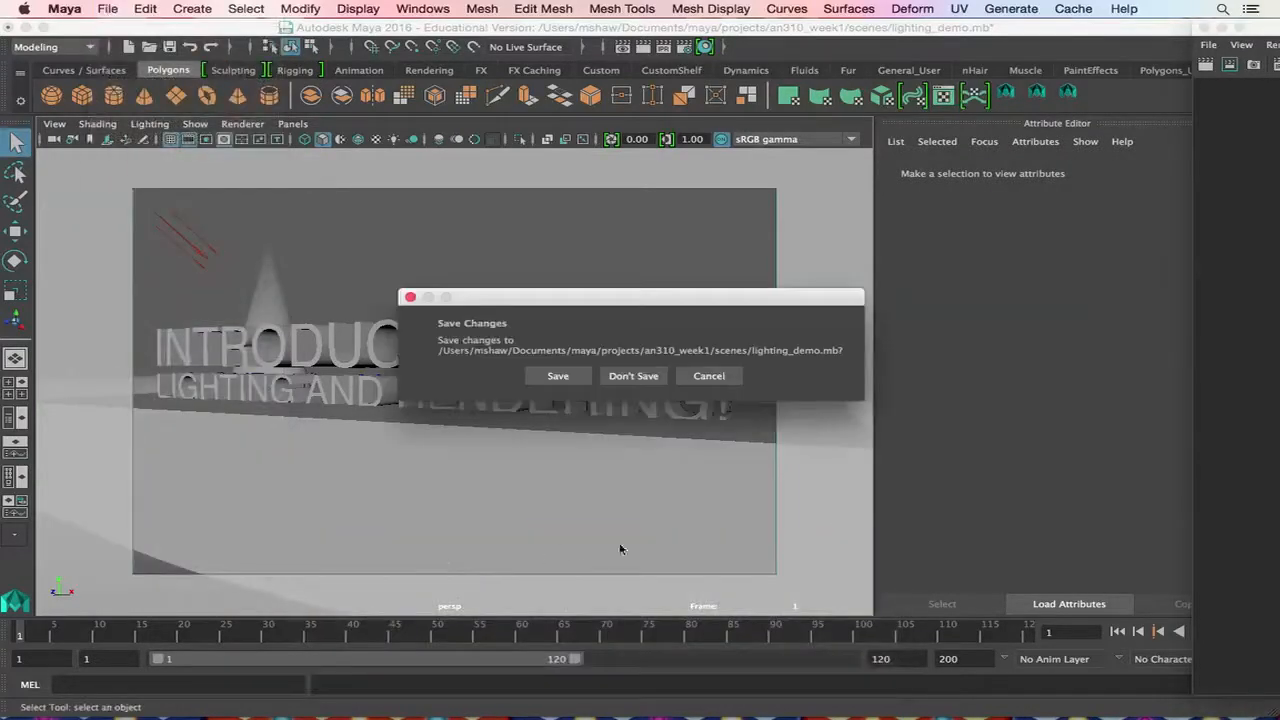
{"action": "left_click", "coordinate": [560, 376]}
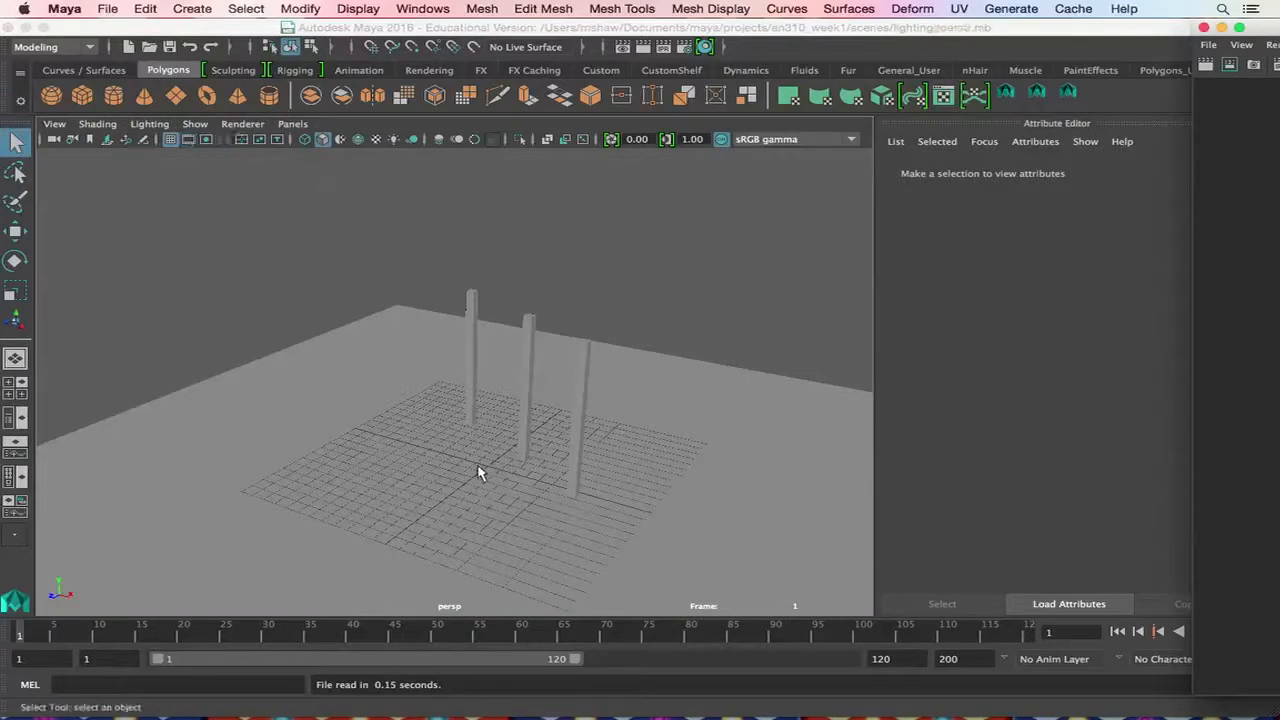
Examine the ground plane and select the three tall posts standing on it.
{"action": "left_click", "coordinate": [388, 422]}
{"action": "left_click_drag", "start_coordinate": [388, 422], "coordinate": [420, 470], "text": "alt"}
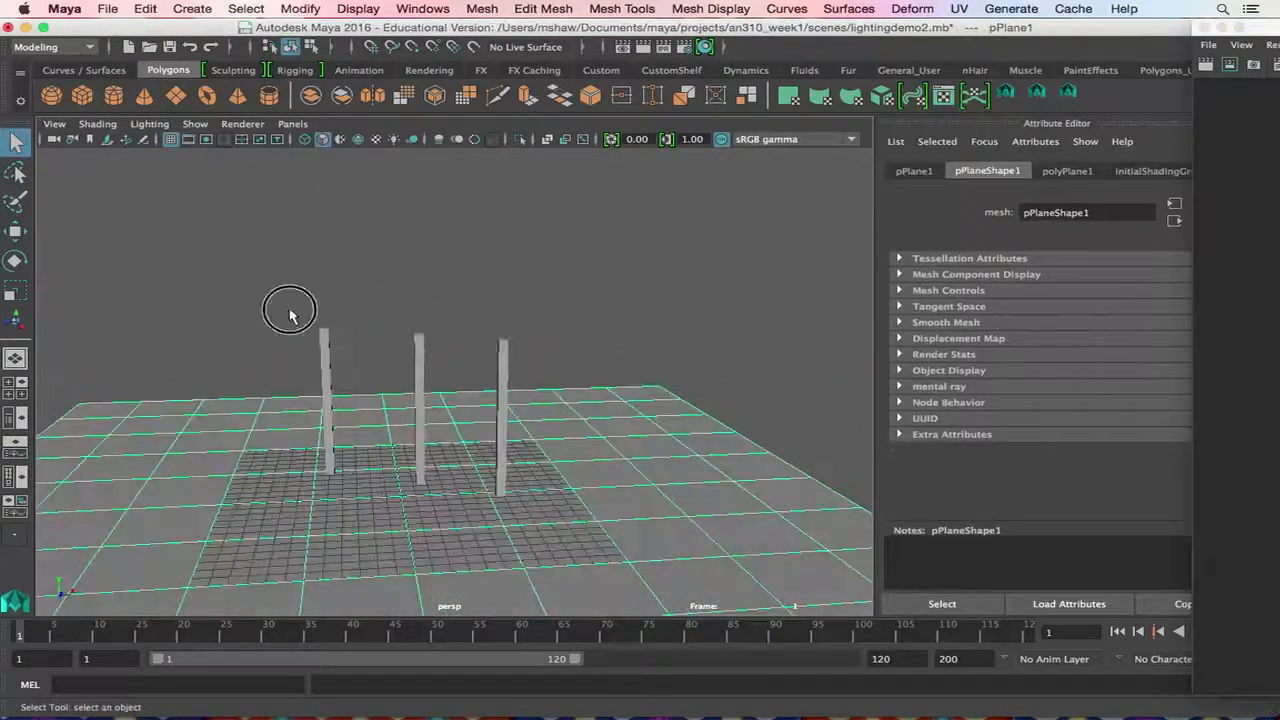
{"action": "left_click_drag", "start_coordinate": [289, 310], "coordinate": [574, 378]}
{"action": "left_click_drag", "start_coordinate": [763, 480], "coordinate": [678, 491], "text": "alt"}
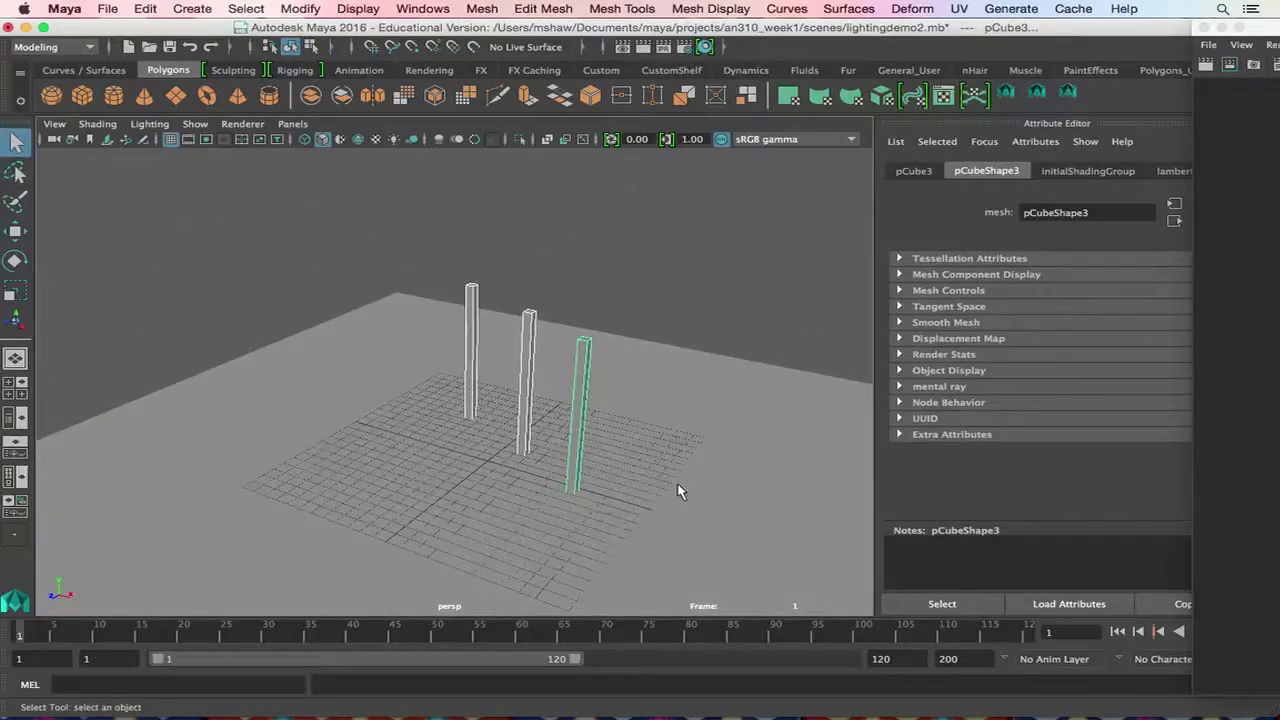
Shrink the Render View window and place it clear of the posts in the perspective view.
{"action": "left_click", "coordinate": [1236, 204]}
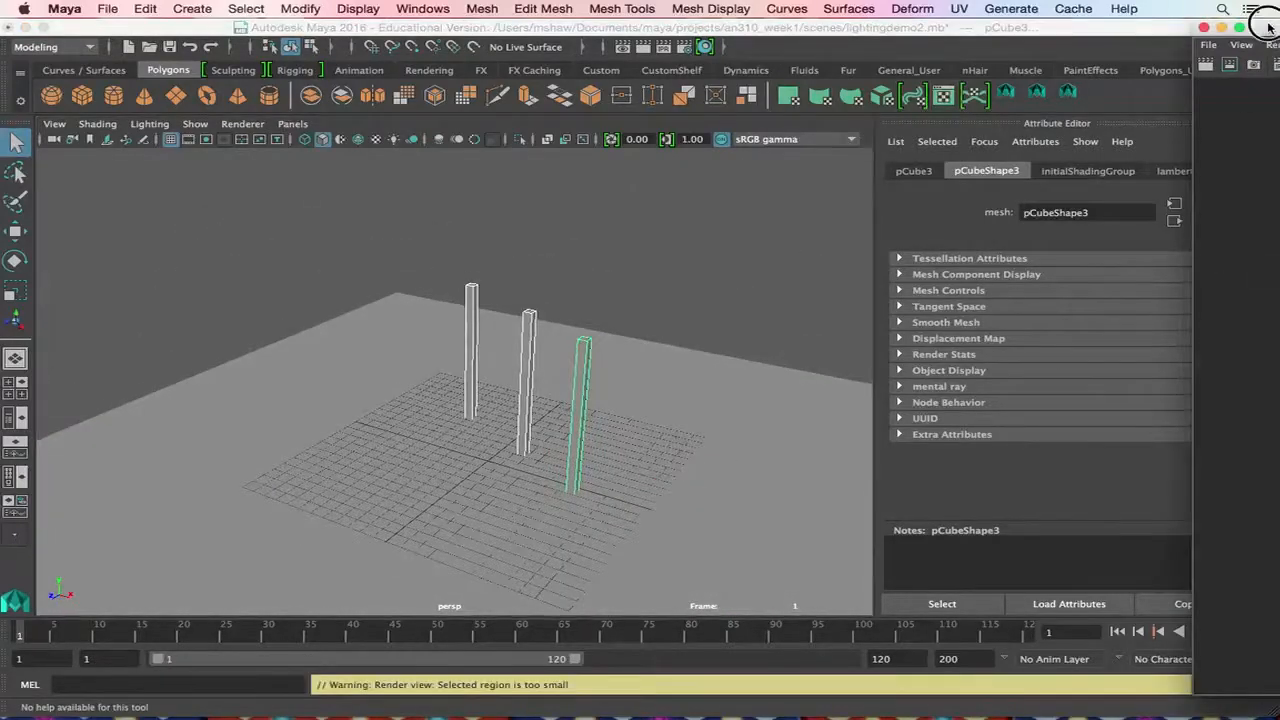
{"action": "left_click_drag", "start_coordinate": [1266, 30], "coordinate": [183, 6]}
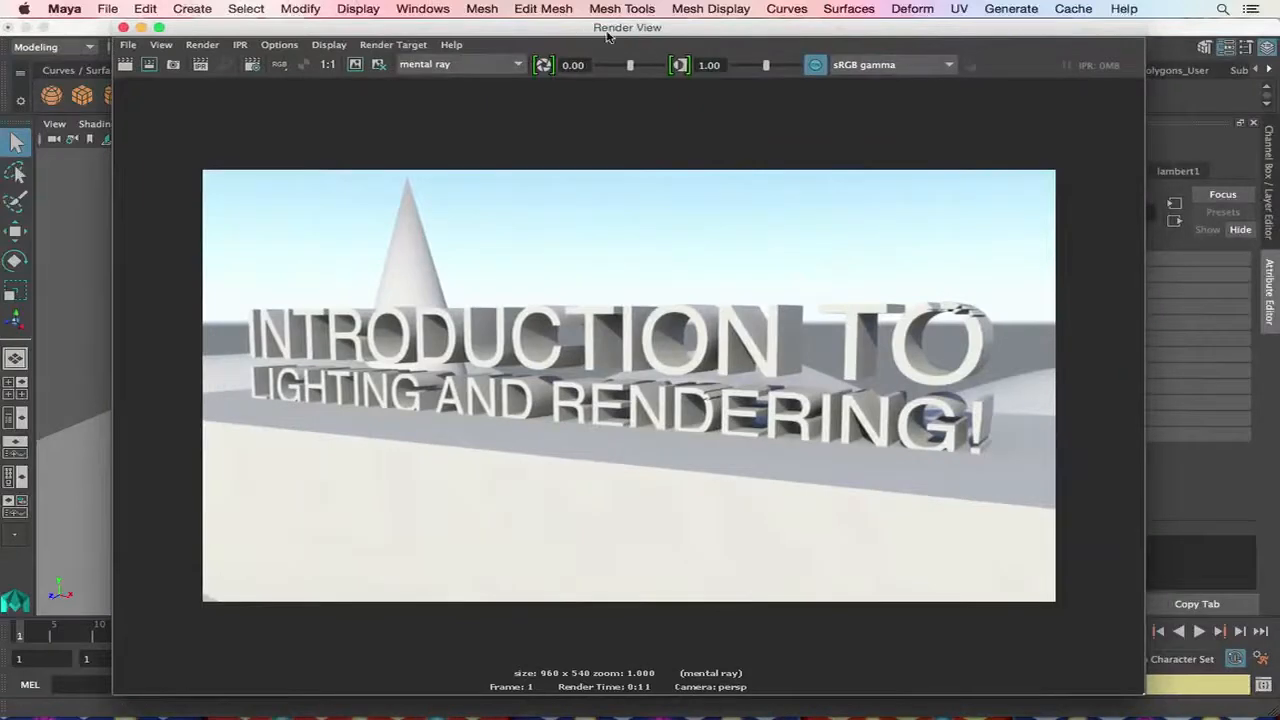
{"action": "left_click_drag", "start_coordinate": [1145, 694], "coordinate": [478, 266]}
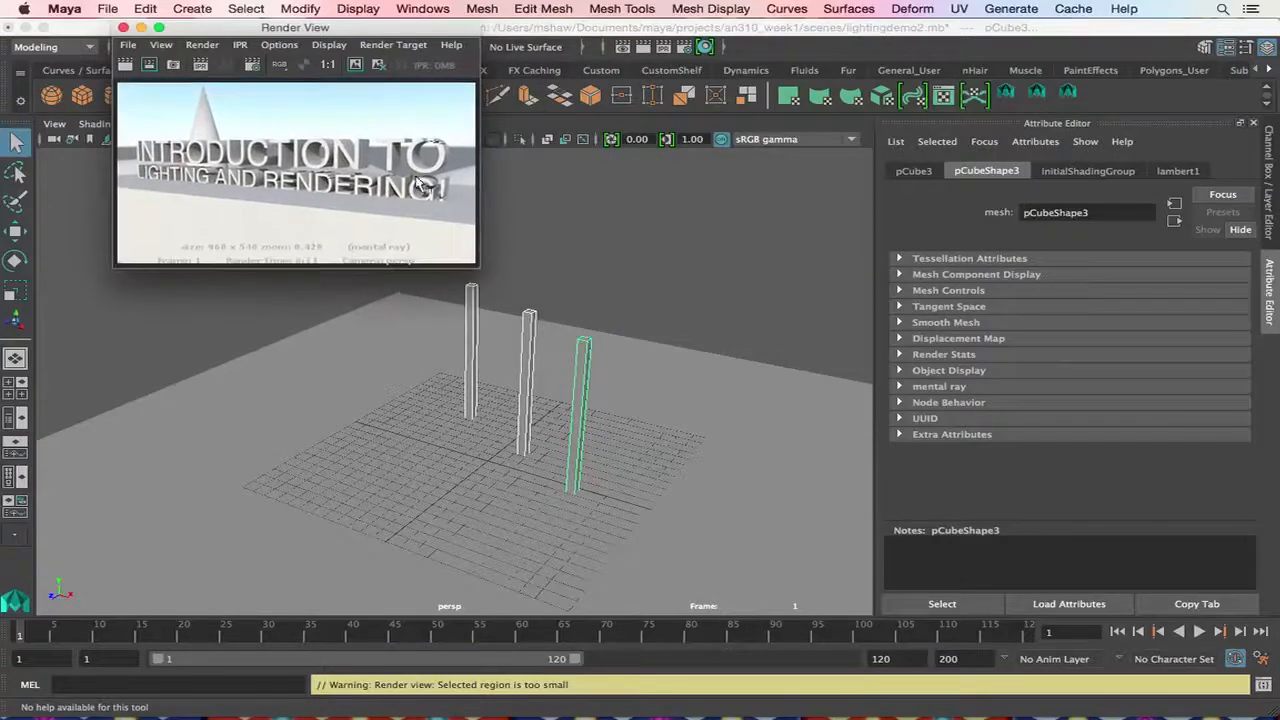
{"action": "left_click_drag", "start_coordinate": [222, 27], "coordinate": [1020, 8]}
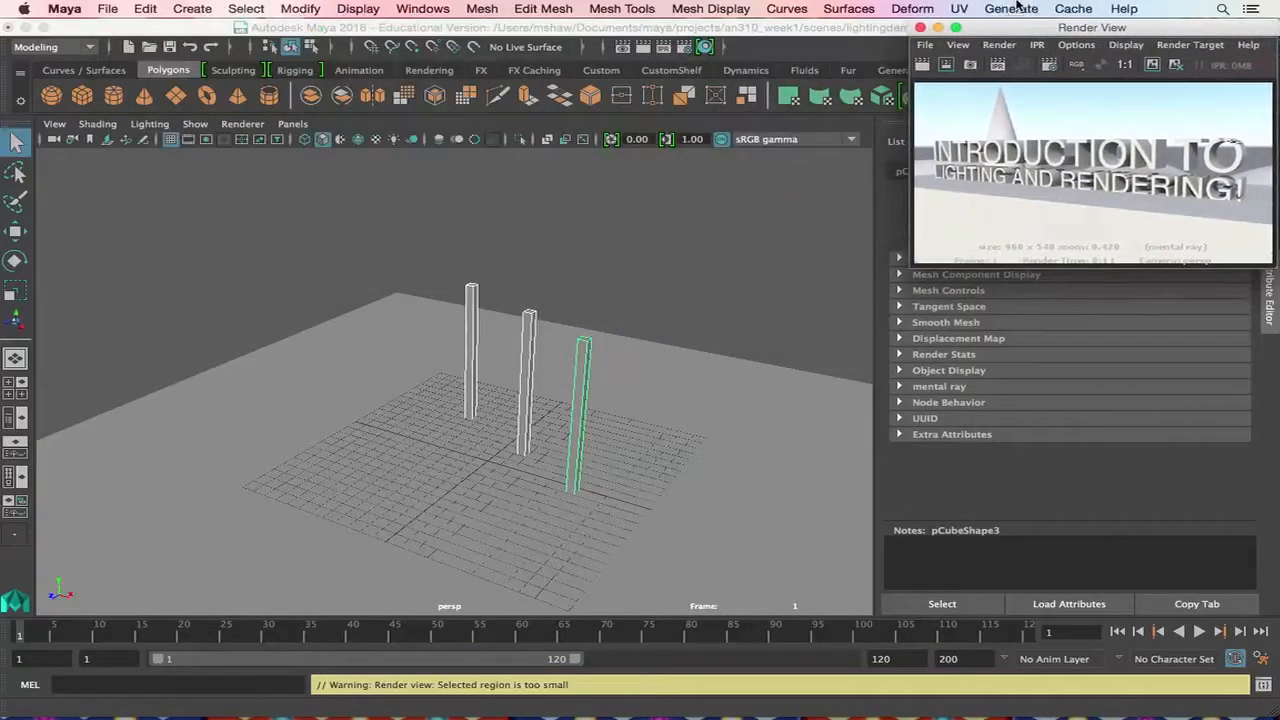
{"action": "left_click_drag", "start_coordinate": [913, 265], "coordinate": [850, 294]}
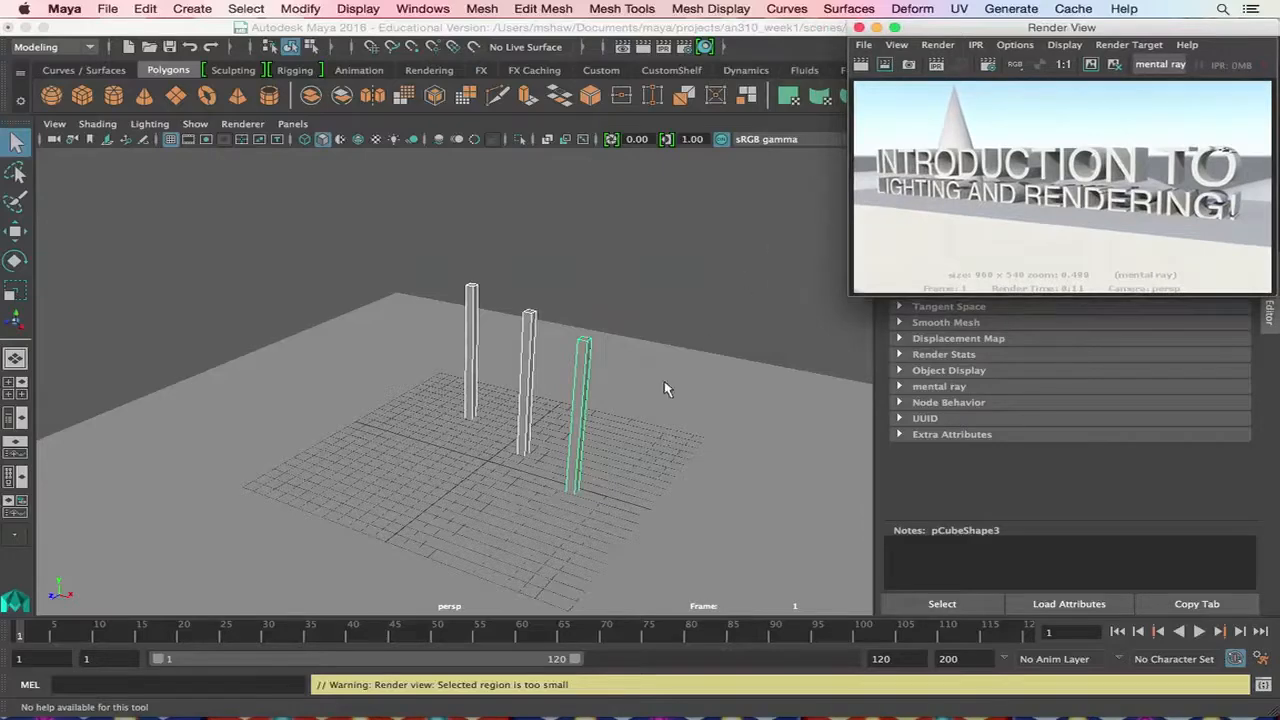
Switch to Google Chrome, review the downloads for the mental ray Plugin for Maya 2016, and minimize the browser.
{"action": "mouse_move", "coordinate": [218, 708]}
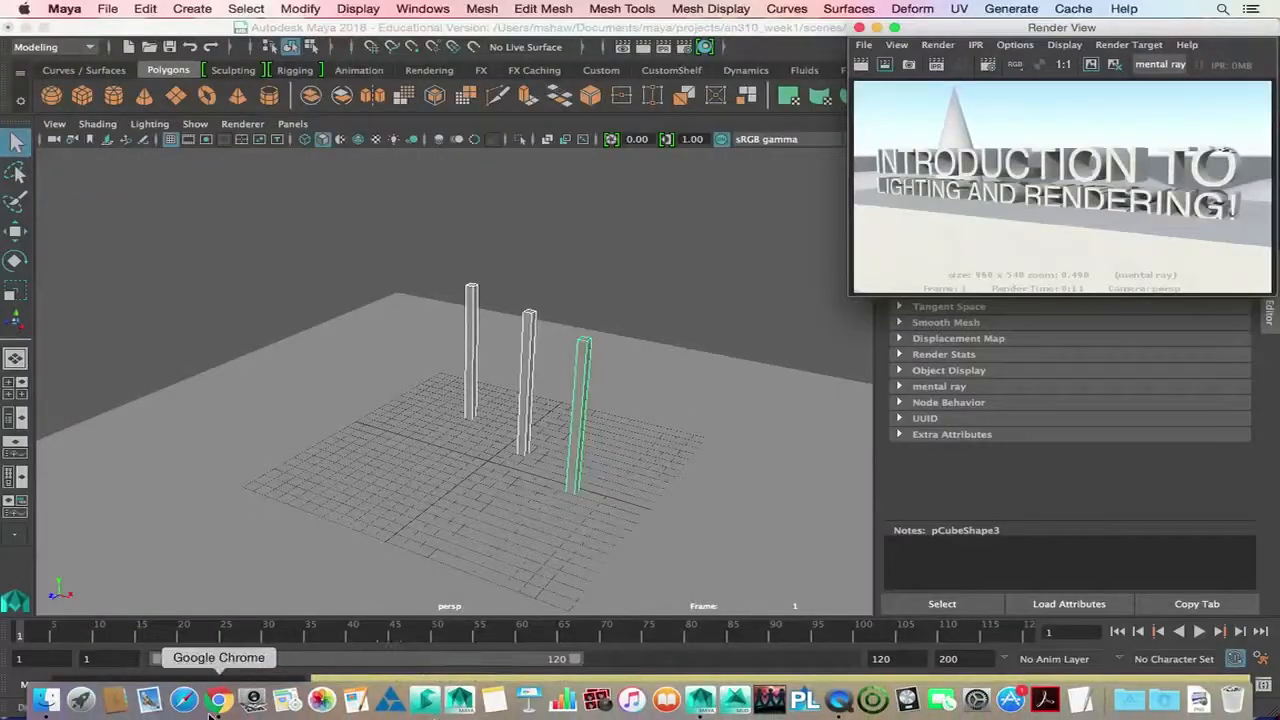
{"action": "left_click", "coordinate": [214, 705]}
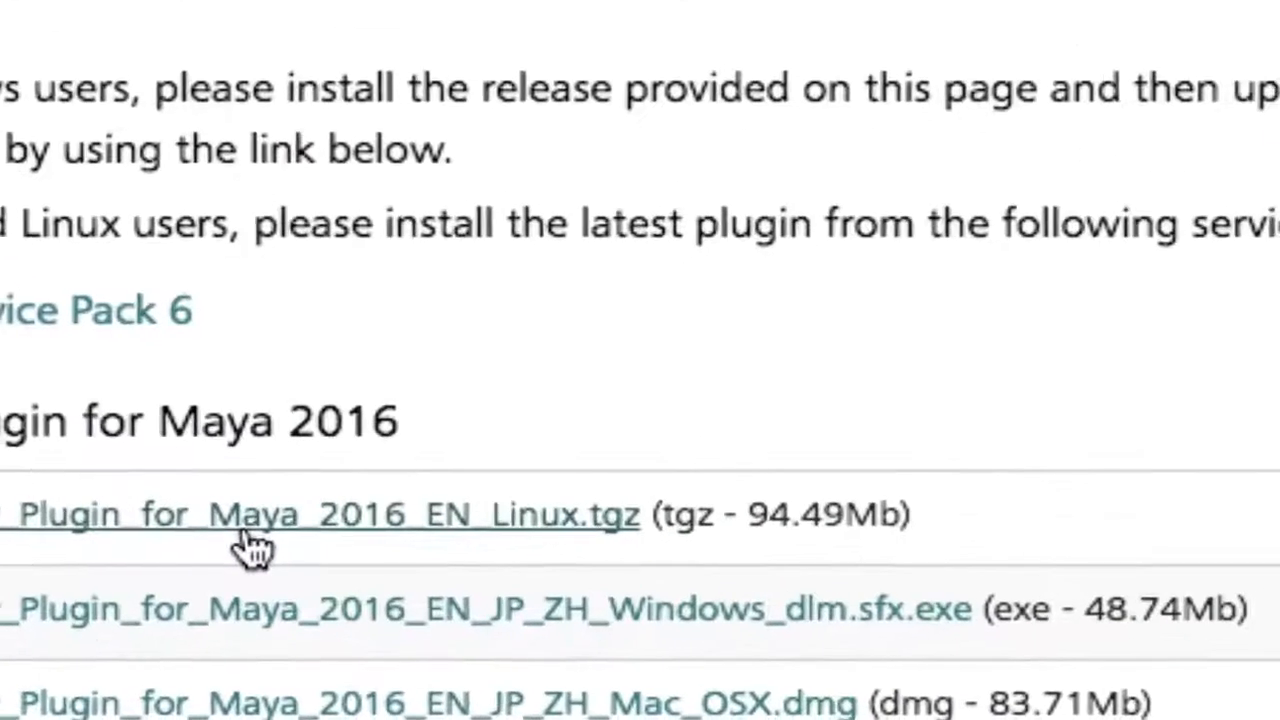
{"action": "scroll", "coordinate": [640, 400], "scroll_direction": "down", "scroll_amount": 3}
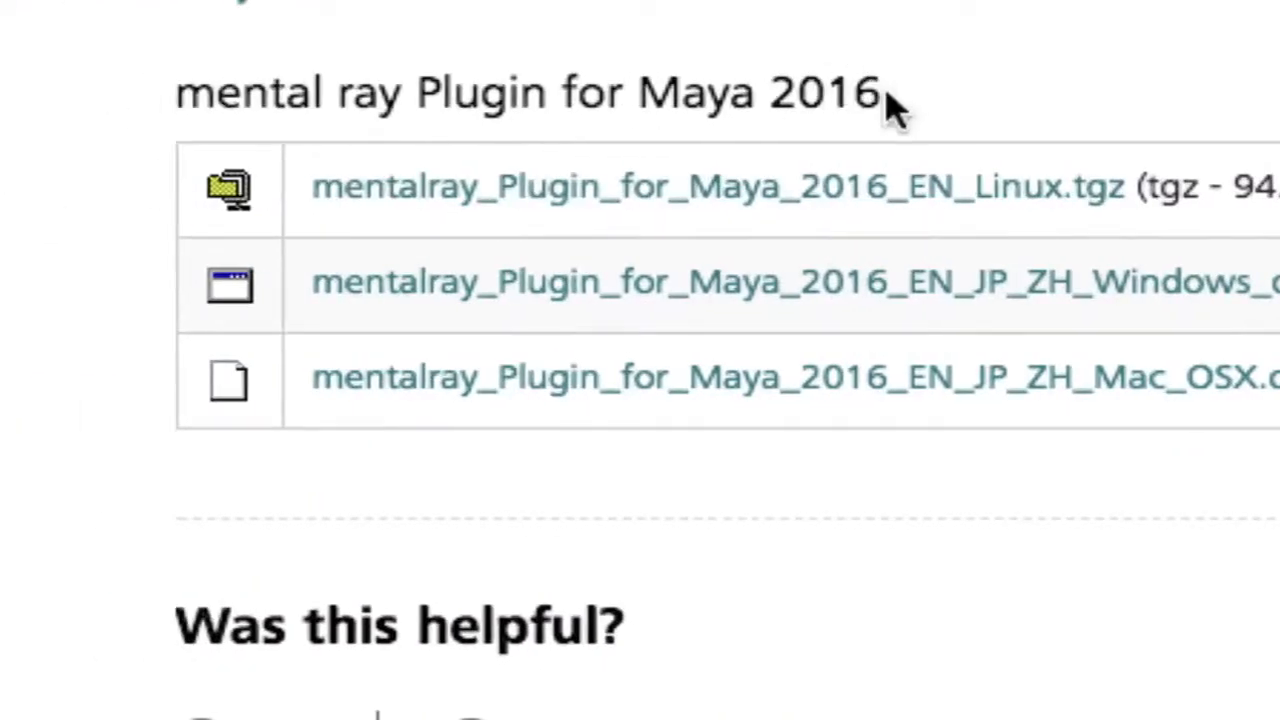
{"action": "left_click_drag", "start_coordinate": [886, 100], "coordinate": [160, 120]}
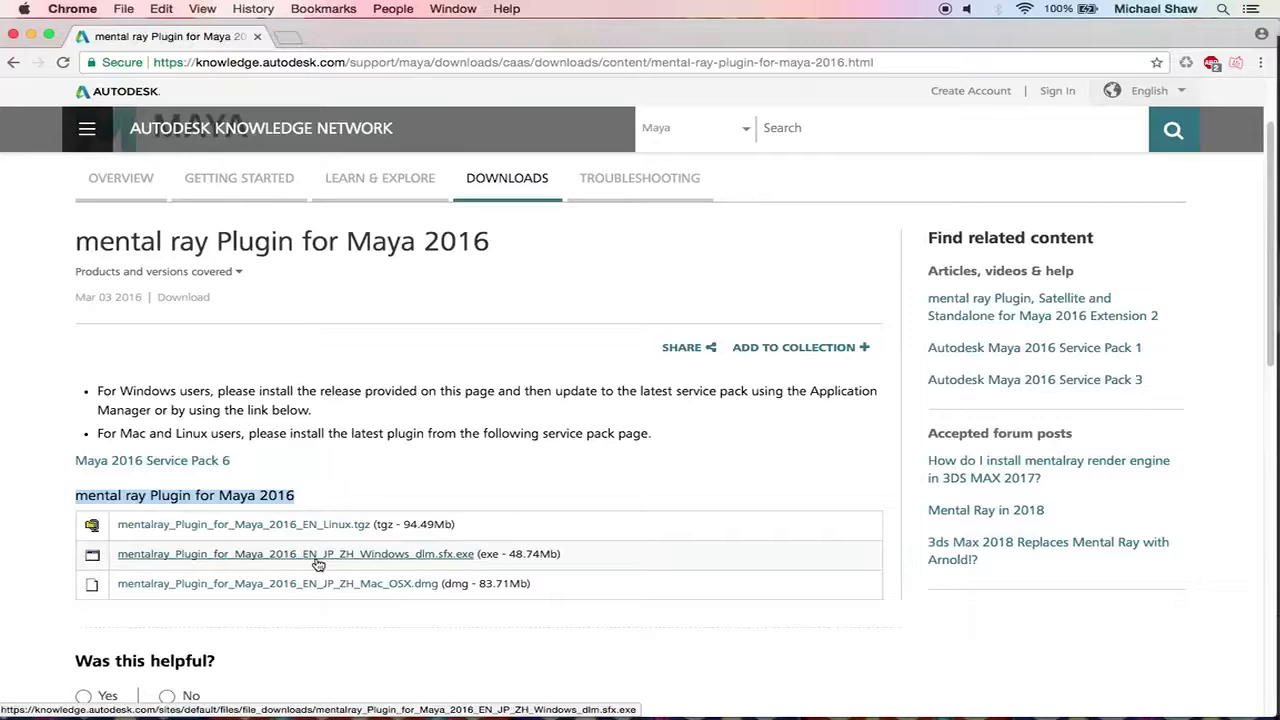
{"action": "left_click", "coordinate": [31, 34]}
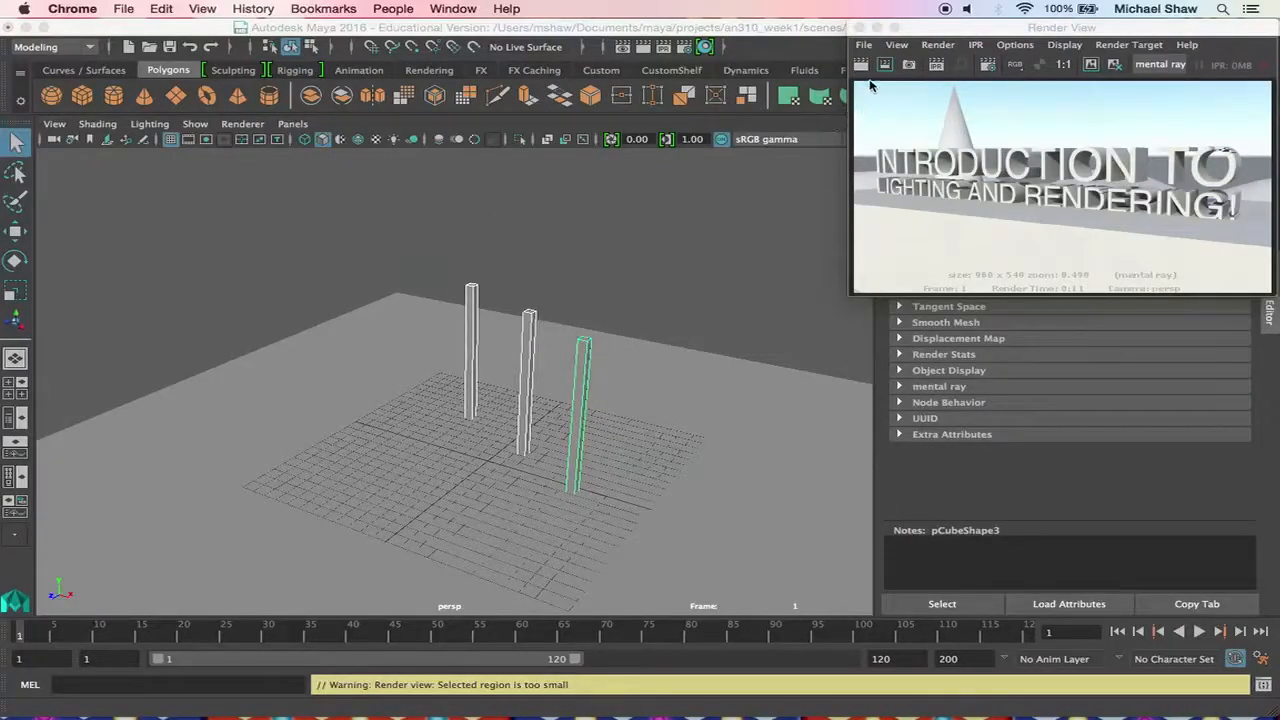
Start an IPR render with mental ray and set its tuning region to the entire image.
{"action": "left_click", "coordinate": [938, 66]}
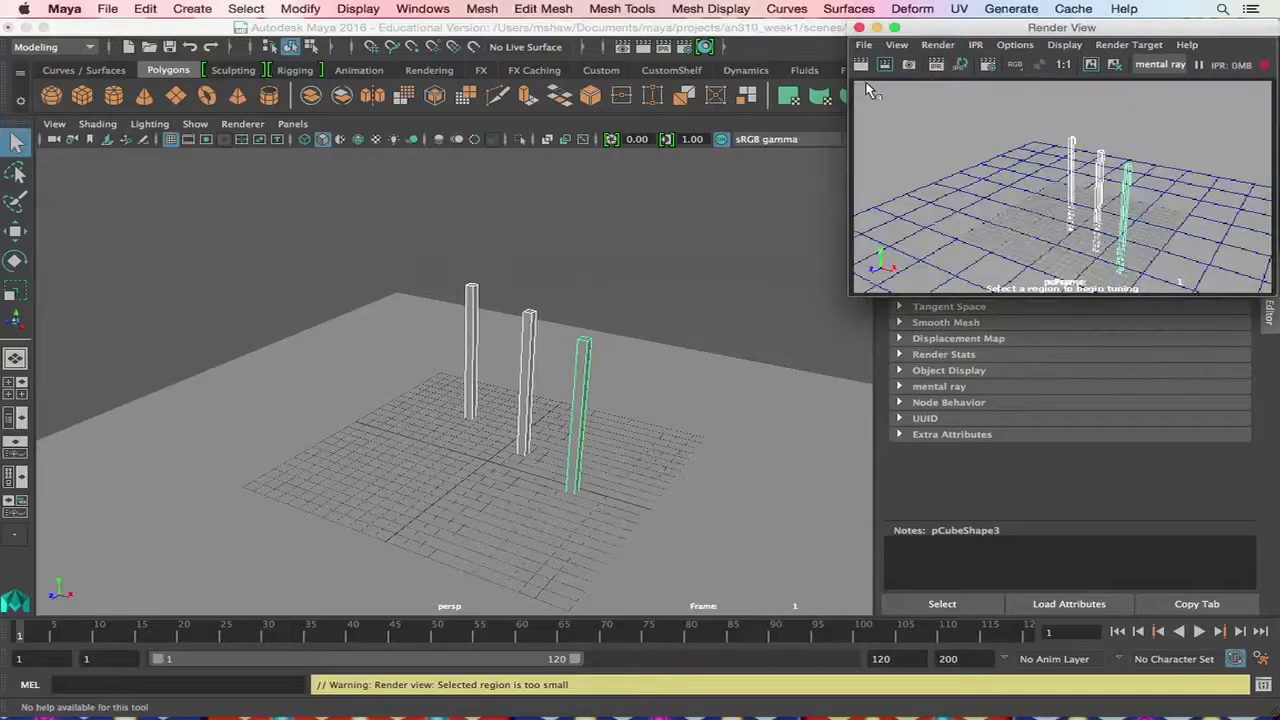
{"action": "left_click_drag", "start_coordinate": [854, 82], "coordinate": [1273, 296]}
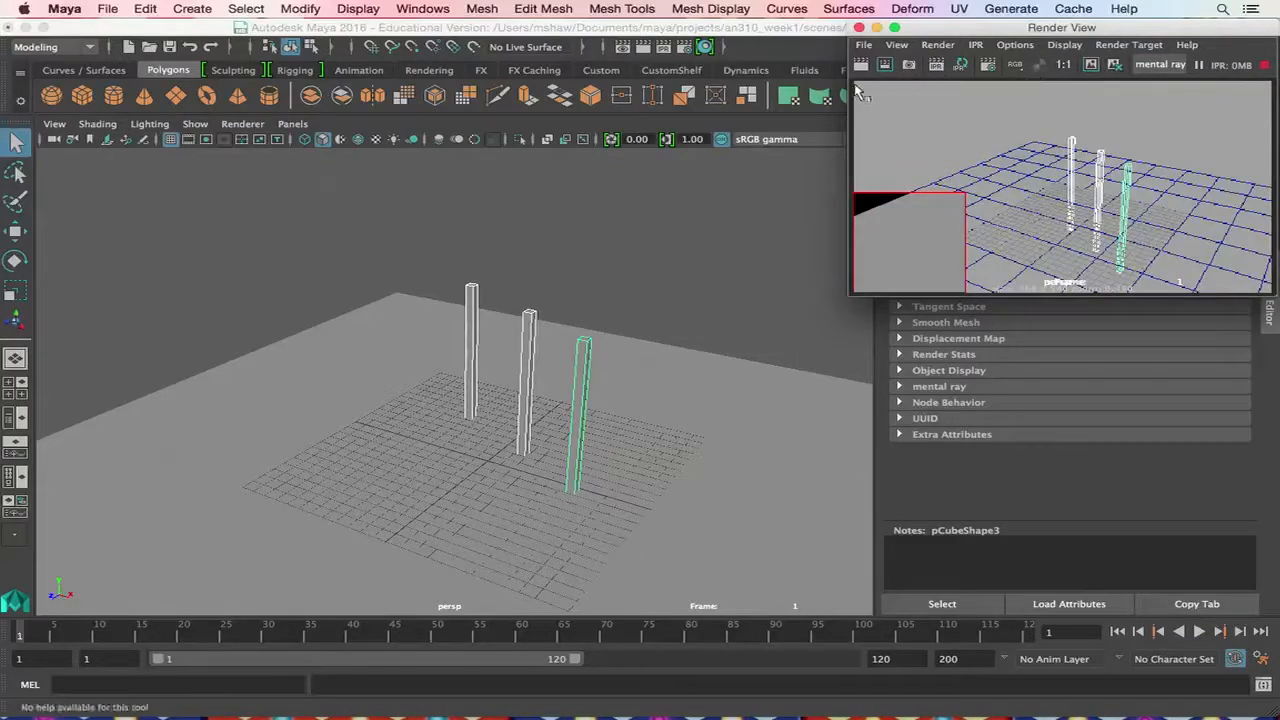
{"action": "left_click_drag", "start_coordinate": [858, 84], "coordinate": [1272, 293]}
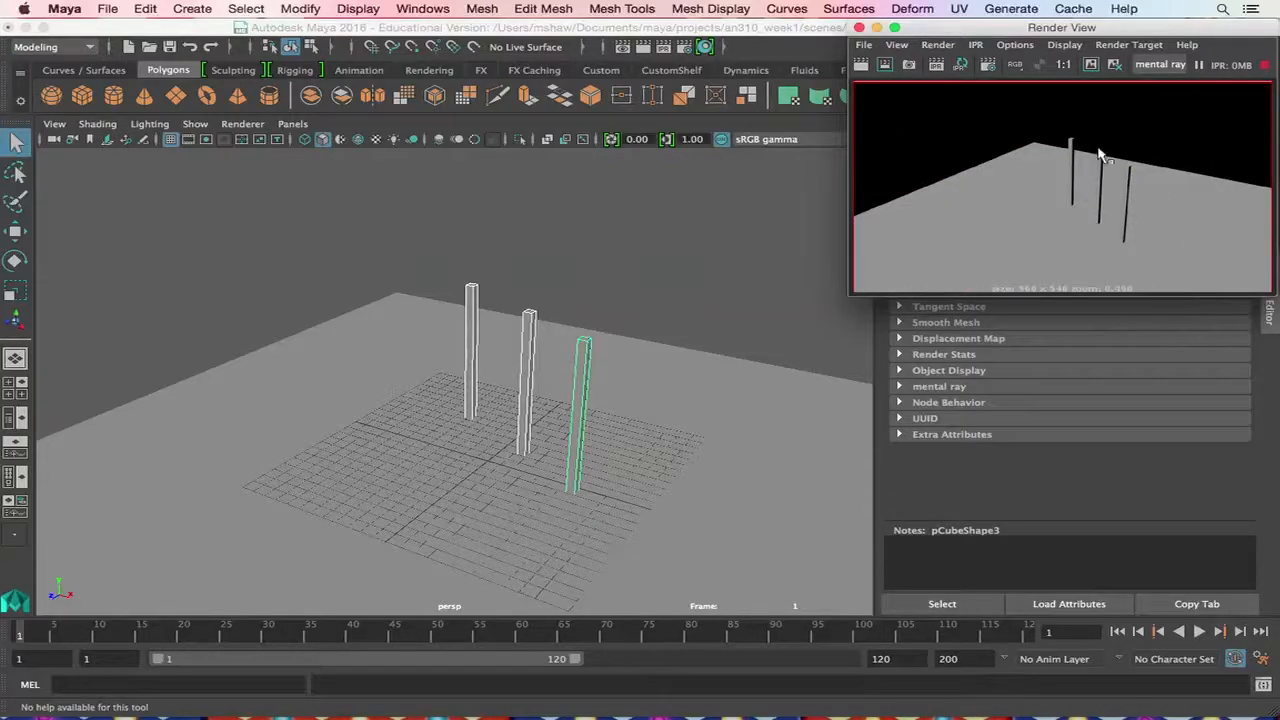
{"action": "scroll", "coordinate": [1104, 171], "scroll_direction": "up", "scroll_amount": 5}
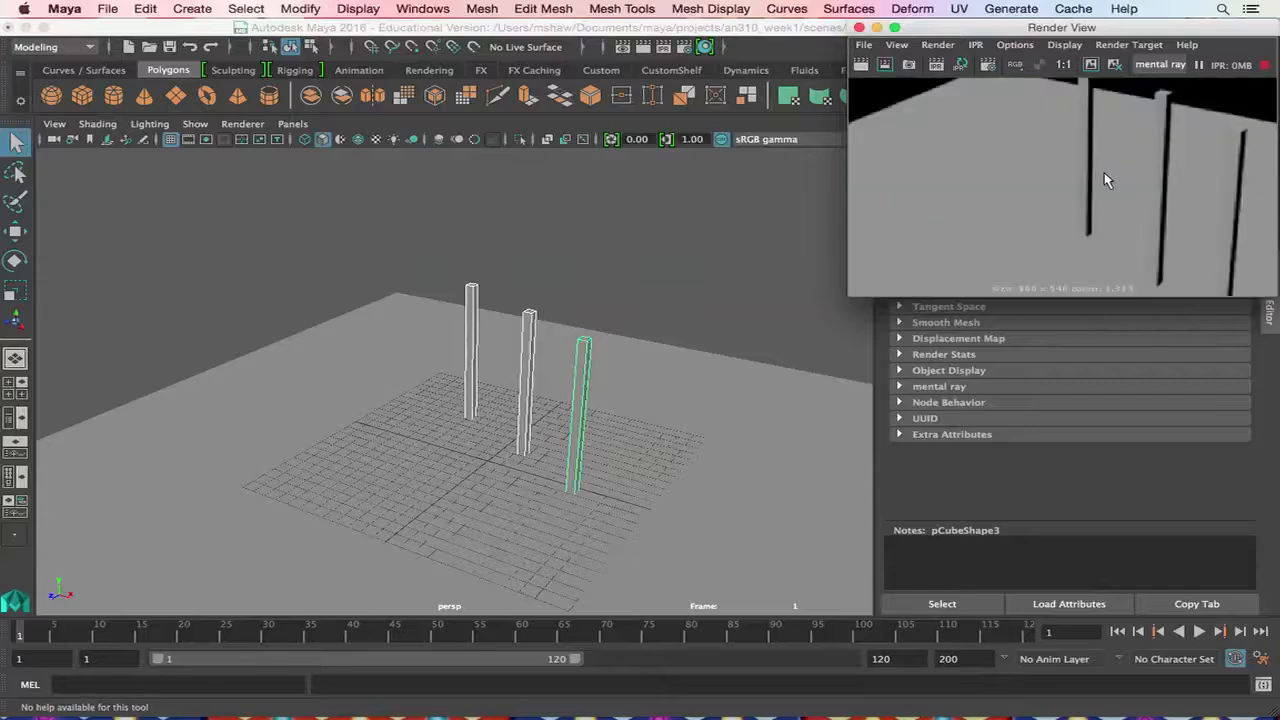
{"action": "scroll", "coordinate": [1104, 171], "scroll_direction": "down", "scroll_amount": 5}
{"action": "scroll", "coordinate": [1106, 178], "scroll_direction": "up", "scroll_amount": 3}
{"action": "scroll", "coordinate": [1106, 178], "scroll_direction": "down", "scroll_amount": 2}
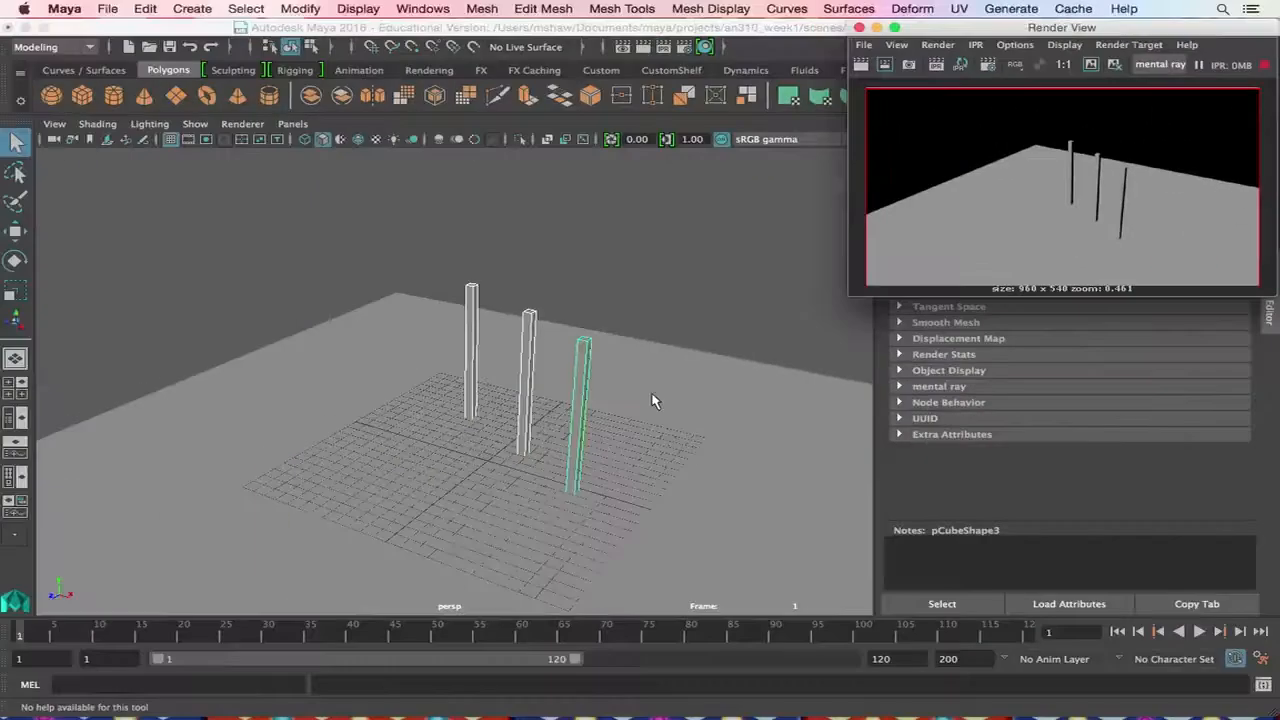
Deselect the posts and display the perspective viewport using all scene lights.
{"action": "left_click", "coordinate": [206, 322]}
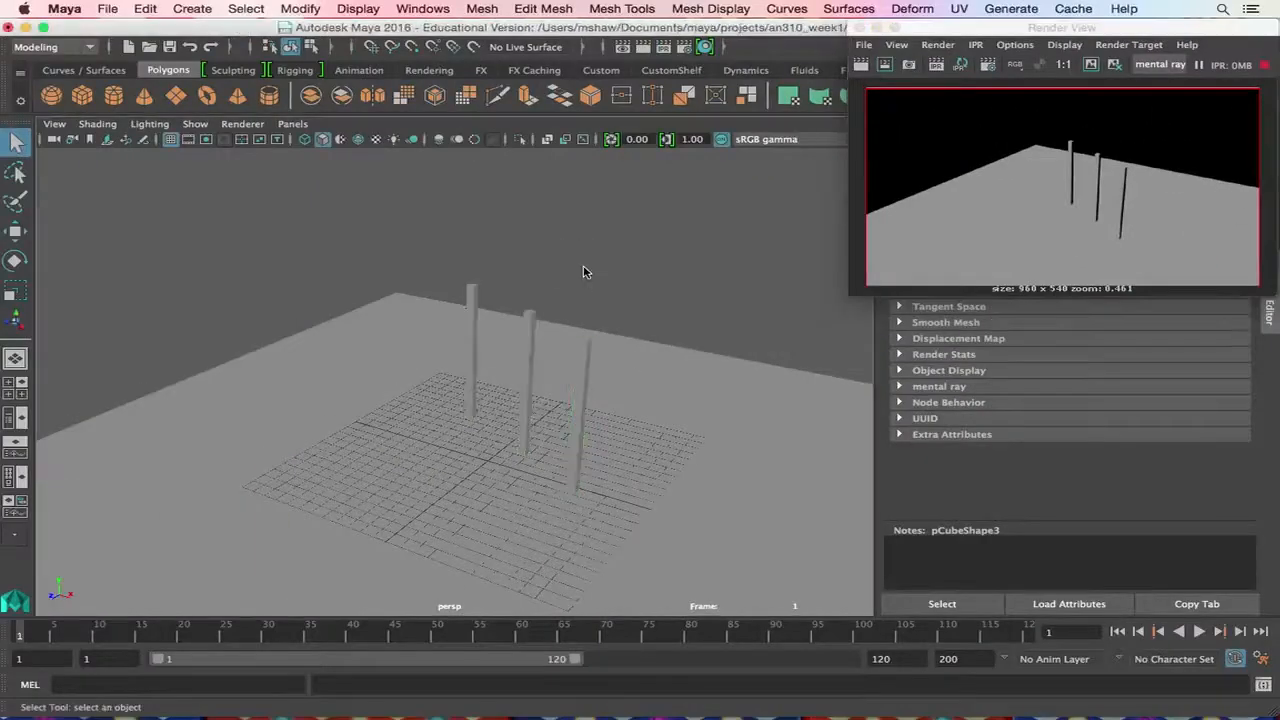
{"action": "left_click_drag", "start_coordinate": [585, 271], "coordinate": [609, 311], "text": "alt"}
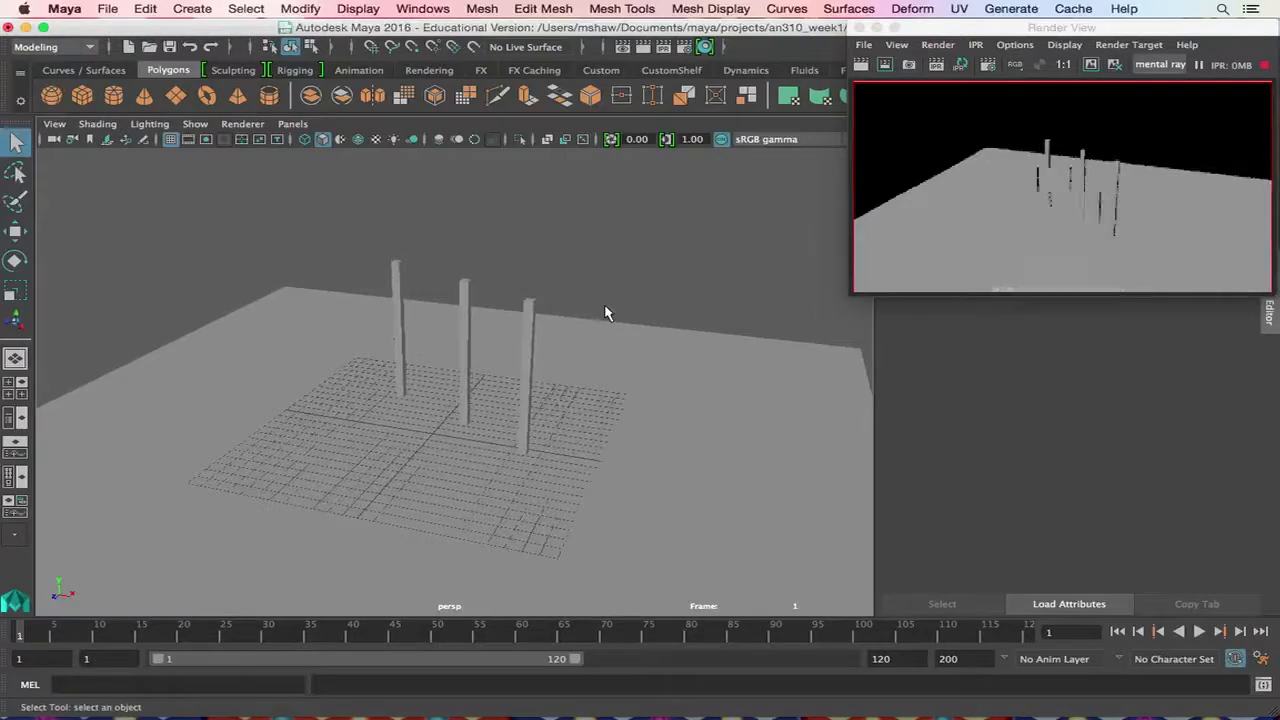
{"action": "key", "text": "7"}
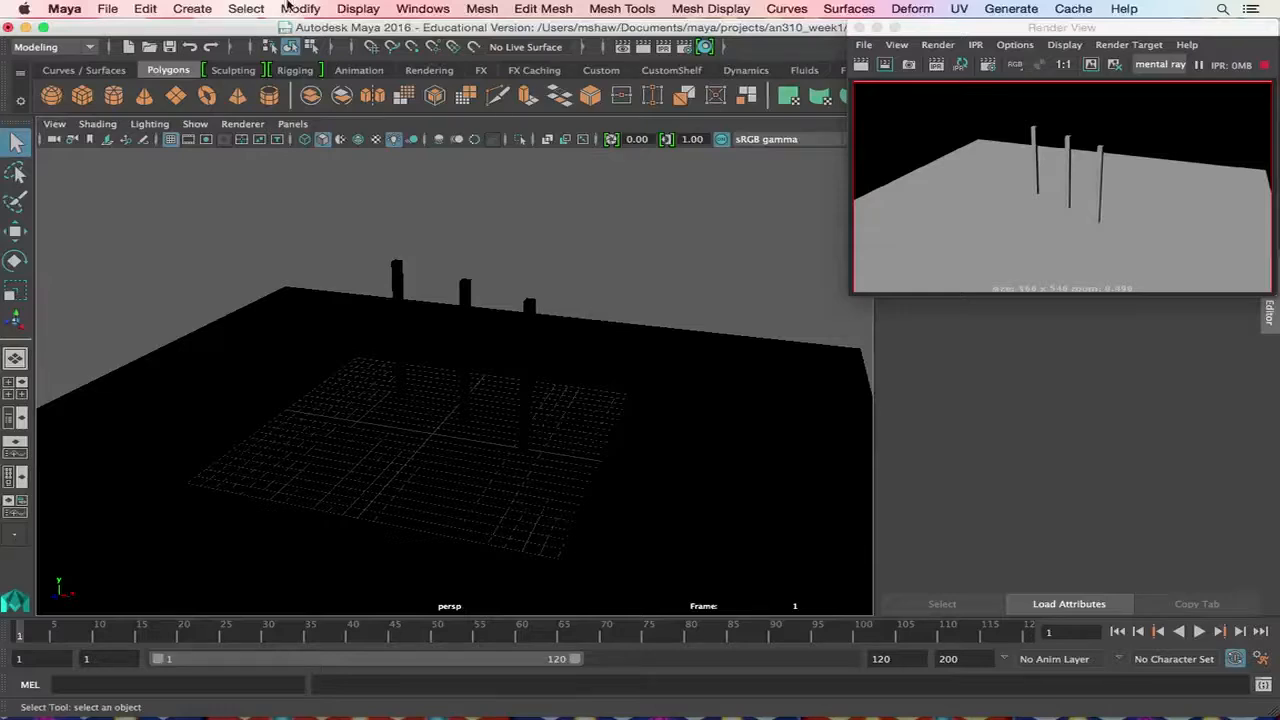
Create a directional light in the scene with the default options.
{"action": "left_click", "coordinate": [190, 9]}
{"action": "mouse_move", "coordinate": [247, 111]}
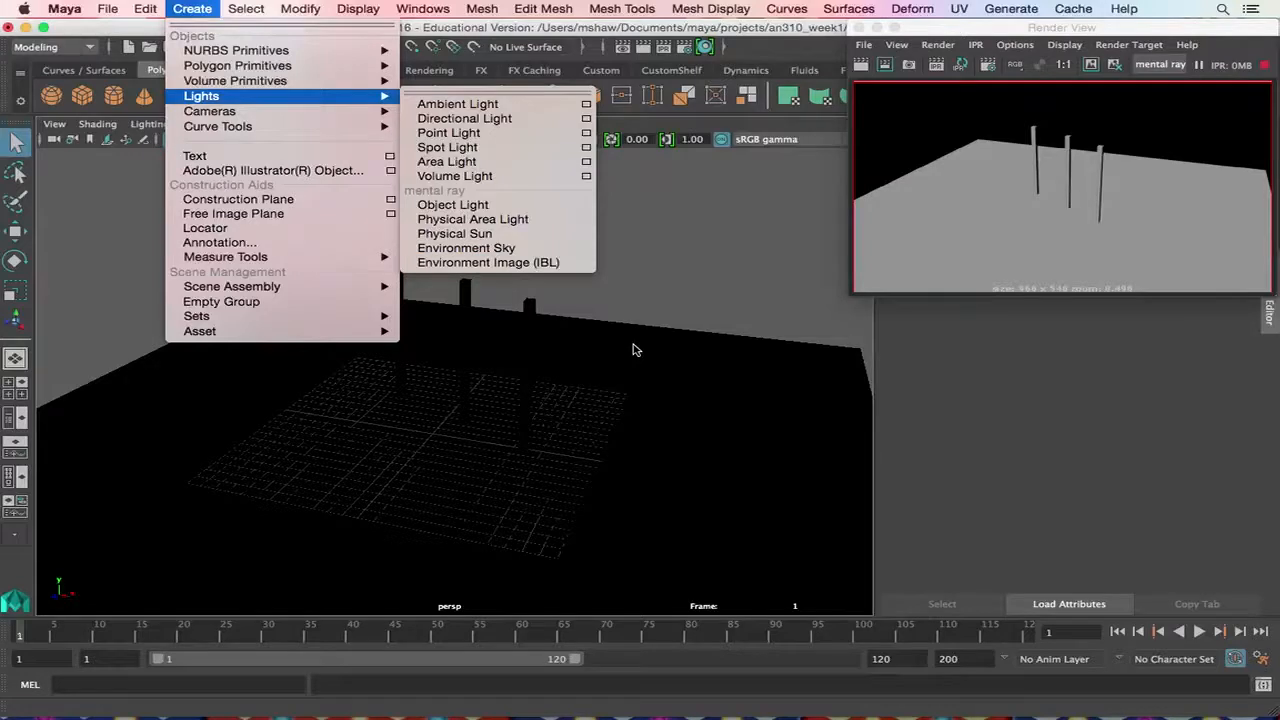
{"action": "left_click", "coordinate": [508, 120]}
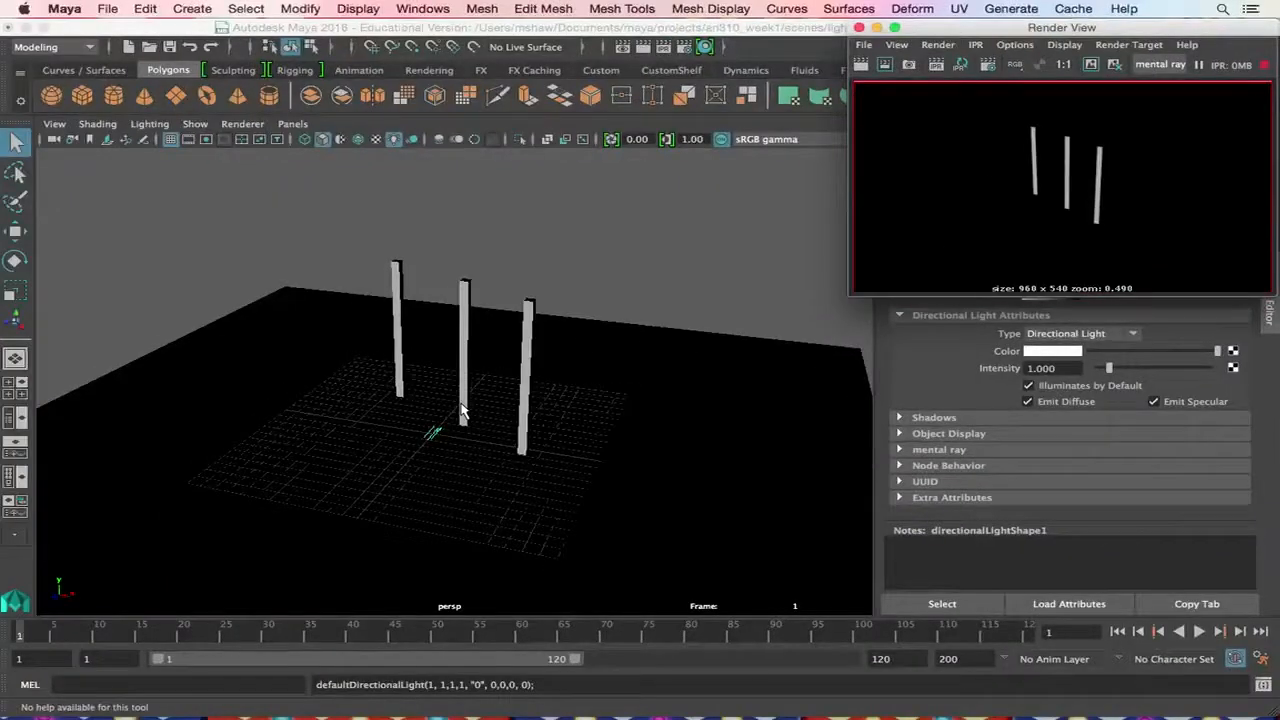
Reselect the directional light at the grid's centre and frame it to examine its direction arrows up close.
{"action": "scroll", "coordinate": [462, 410], "scroll_direction": "up", "scroll_amount": 3}
{"action": "scroll", "coordinate": [462, 410], "scroll_direction": "down", "scroll_amount": 5}
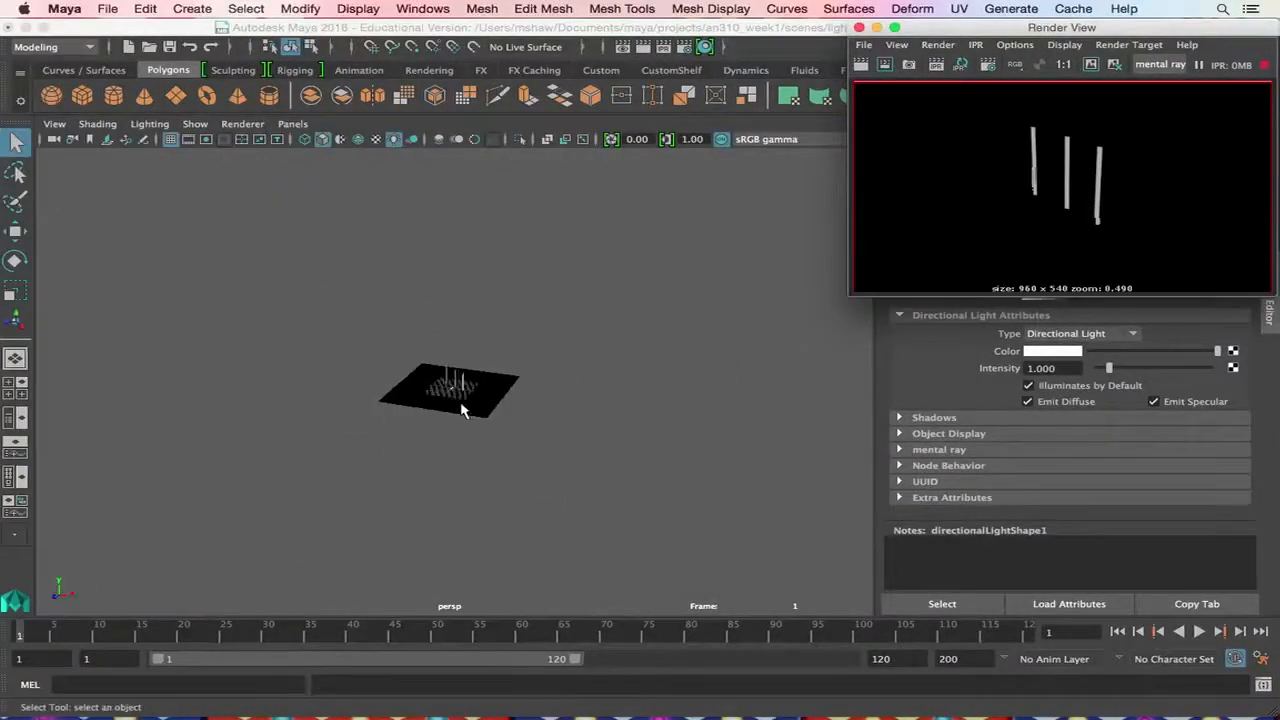
{"action": "scroll", "coordinate": [462, 410], "scroll_direction": "up", "scroll_amount": 8}
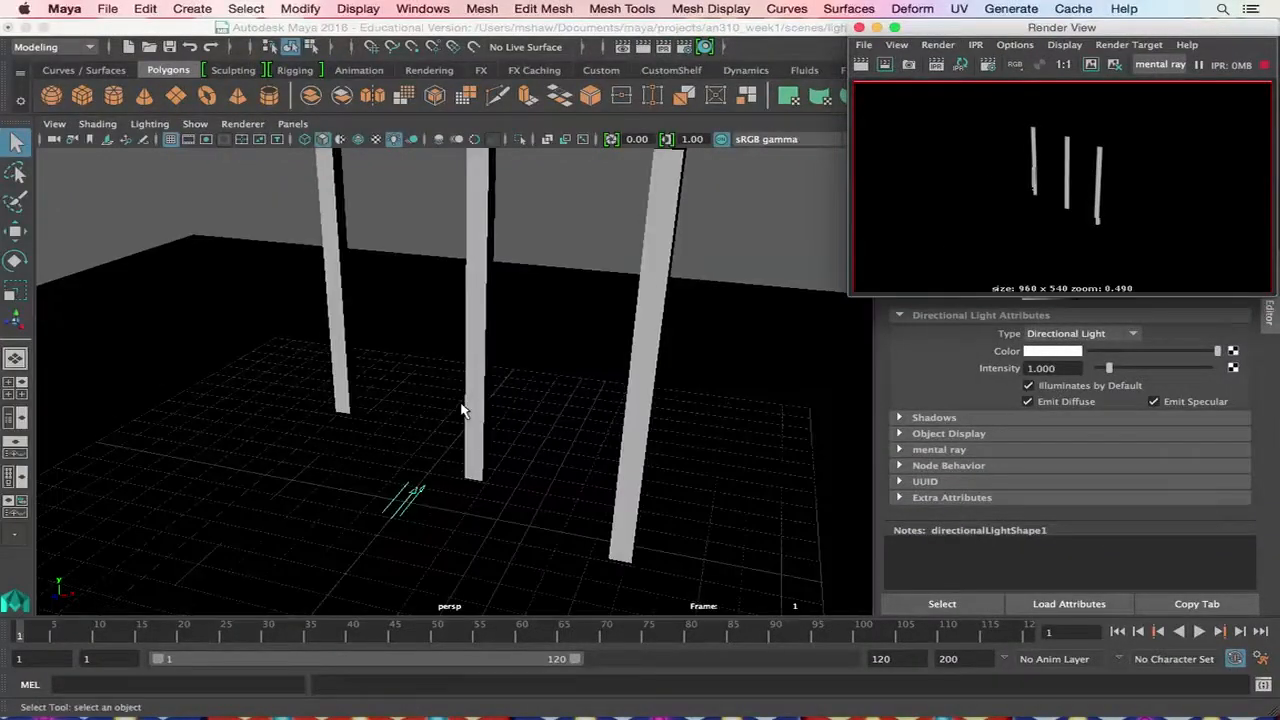
{"action": "scroll", "coordinate": [462, 405], "scroll_direction": "up", "scroll_amount": 1}
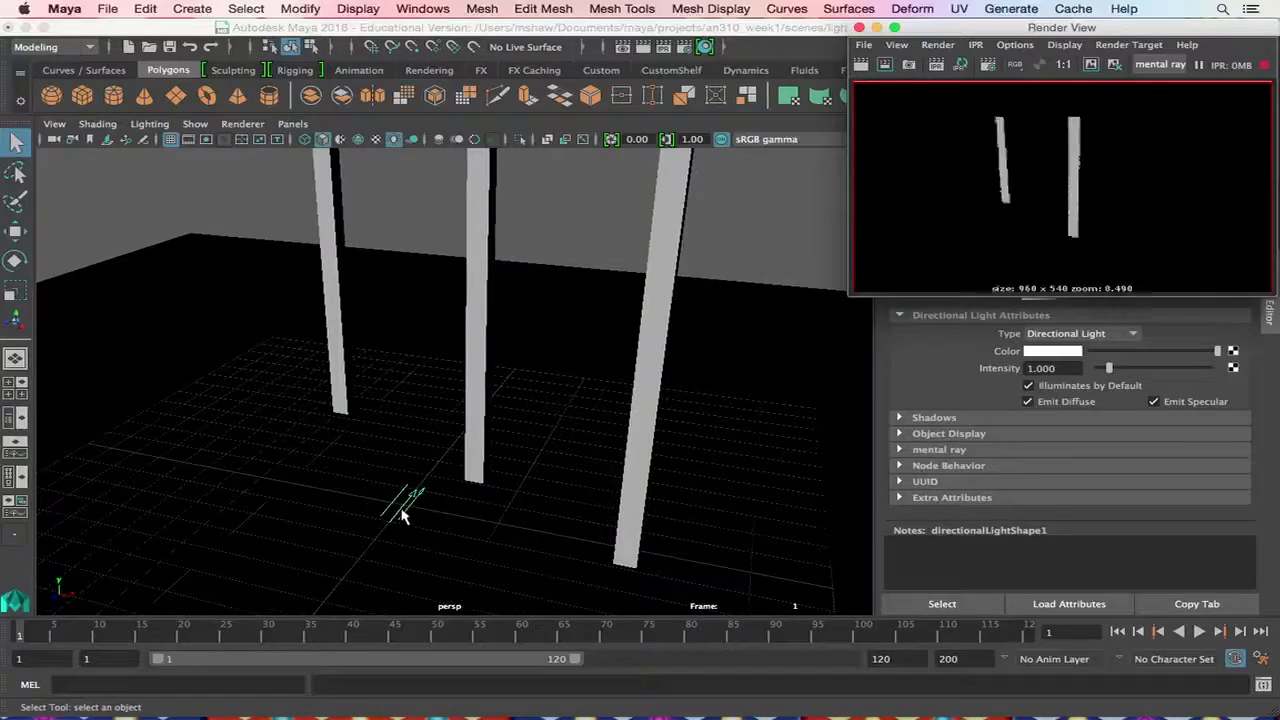
{"action": "left_click_drag", "start_coordinate": [421, 456], "coordinate": [380, 457], "text": "alt"}
{"action": "middle_click_drag", "start_coordinate": [408, 455], "coordinate": [332, 320], "text": "alt"}
{"action": "left_click", "coordinate": [457, 460]}
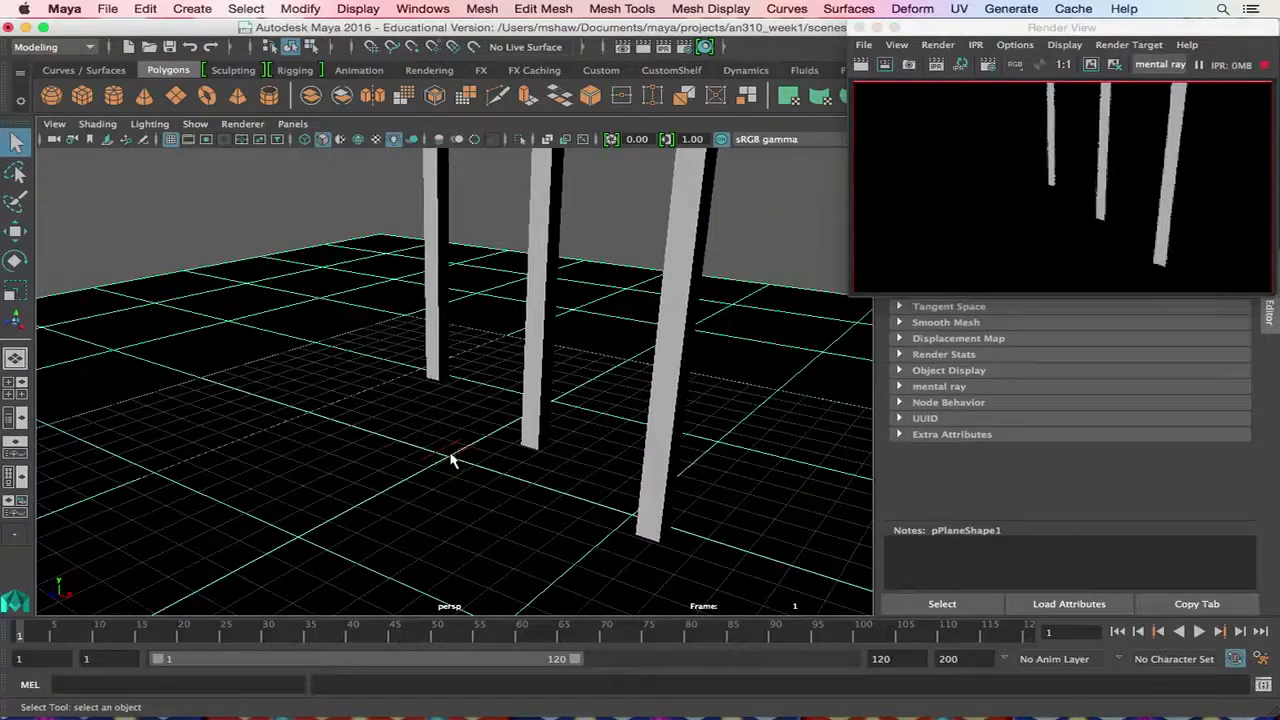
{"action": "left_click", "coordinate": [450, 452]}
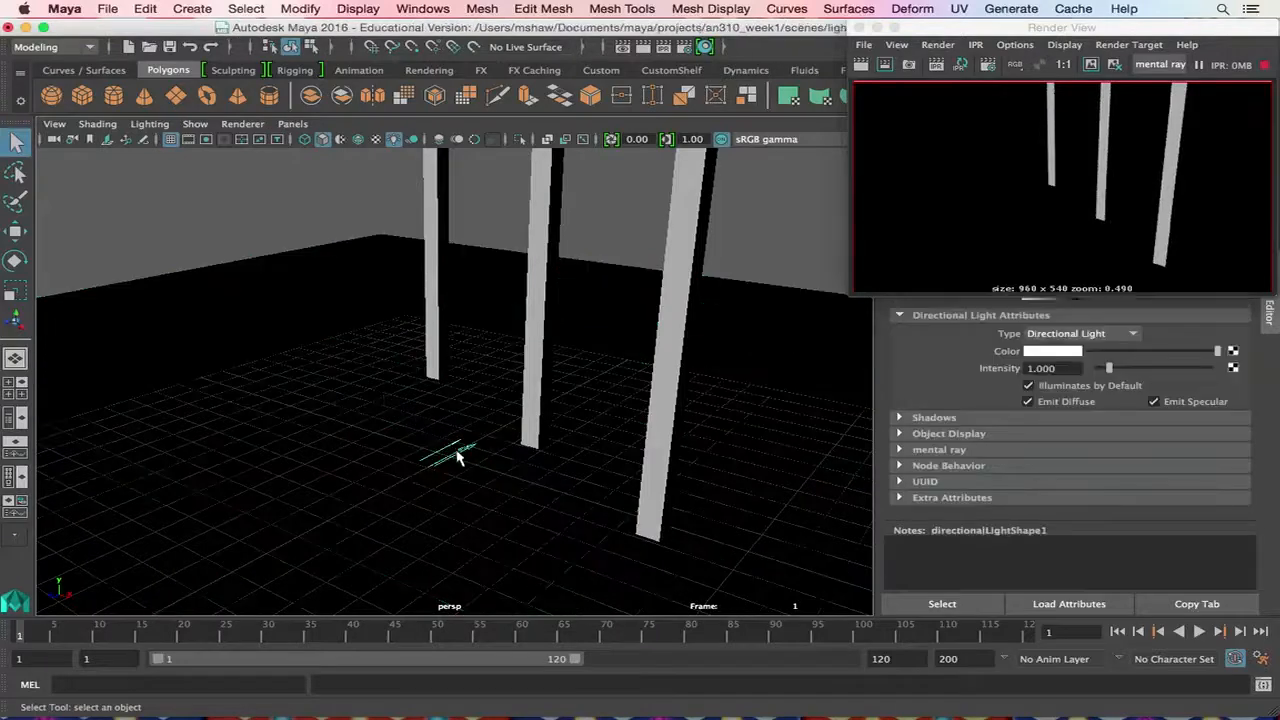
{"action": "key", "text": "f"}
{"action": "left_click_drag", "start_coordinate": [474, 480], "coordinate": [494, 454], "text": "alt"}
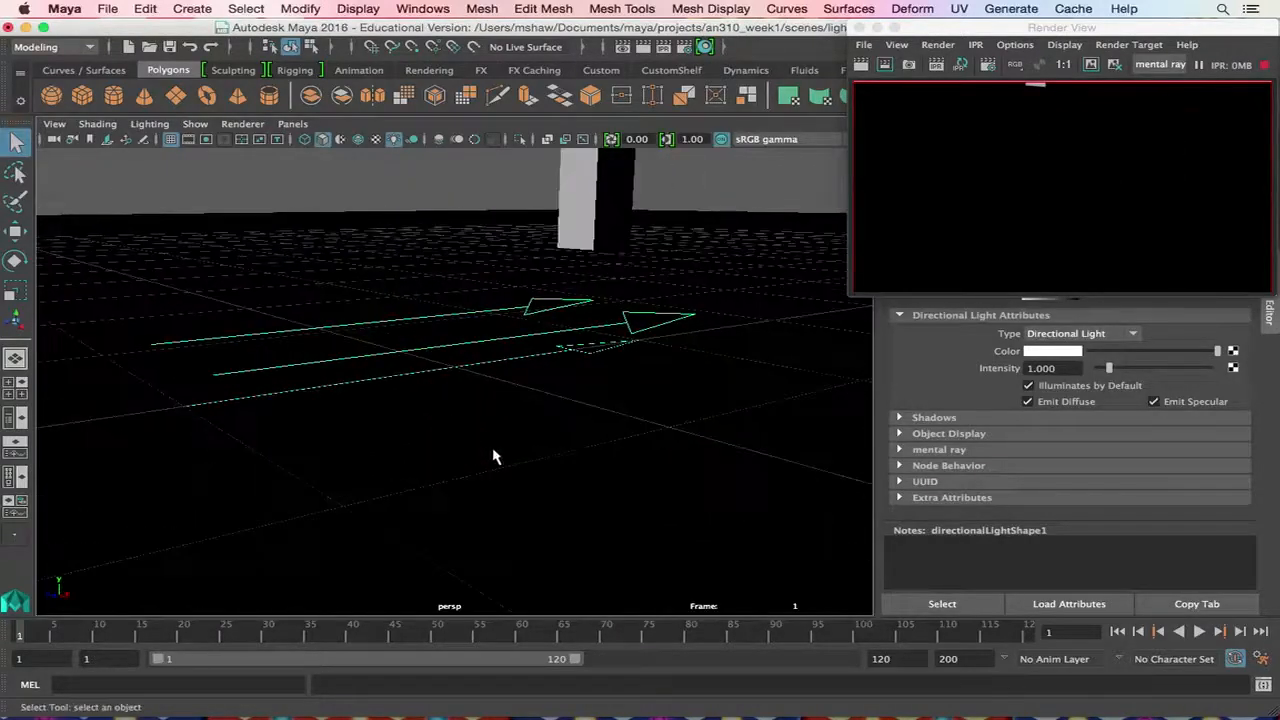
{"action": "scroll", "coordinate": [484, 448], "scroll_direction": "down", "scroll_amount": 5}
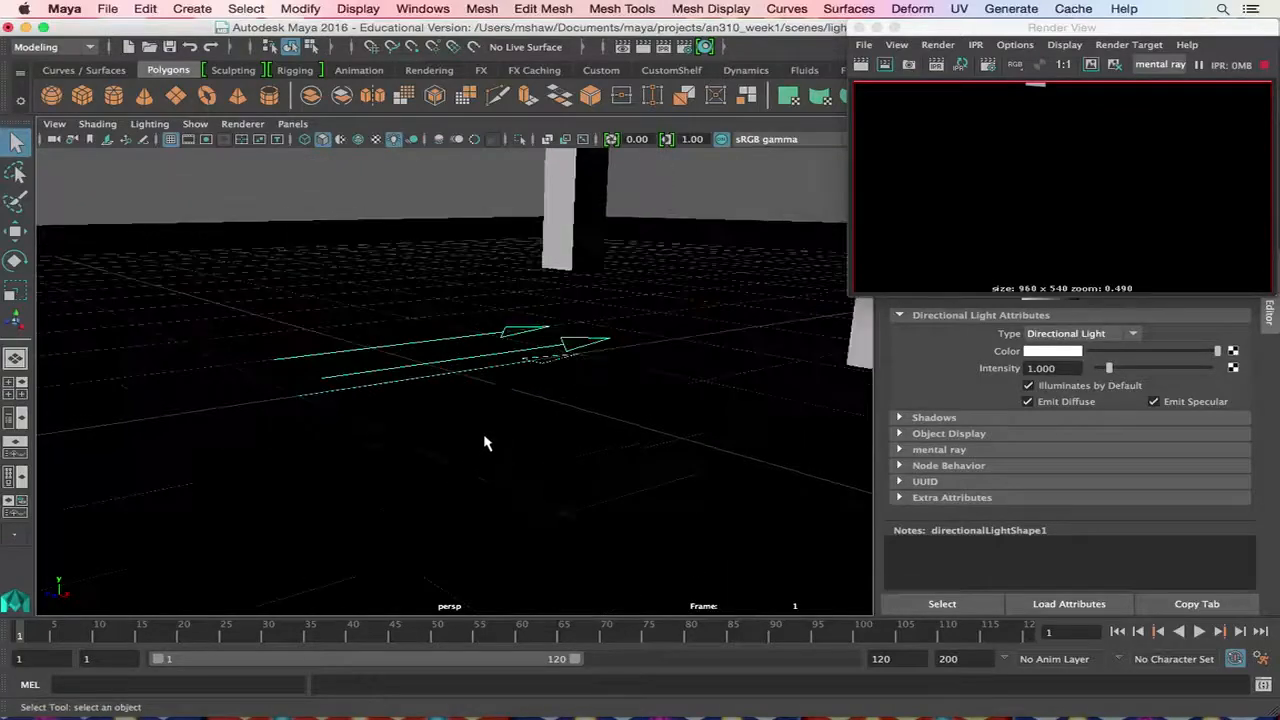
{"action": "scroll", "coordinate": [518, 445], "scroll_direction": "down", "scroll_amount": 8}
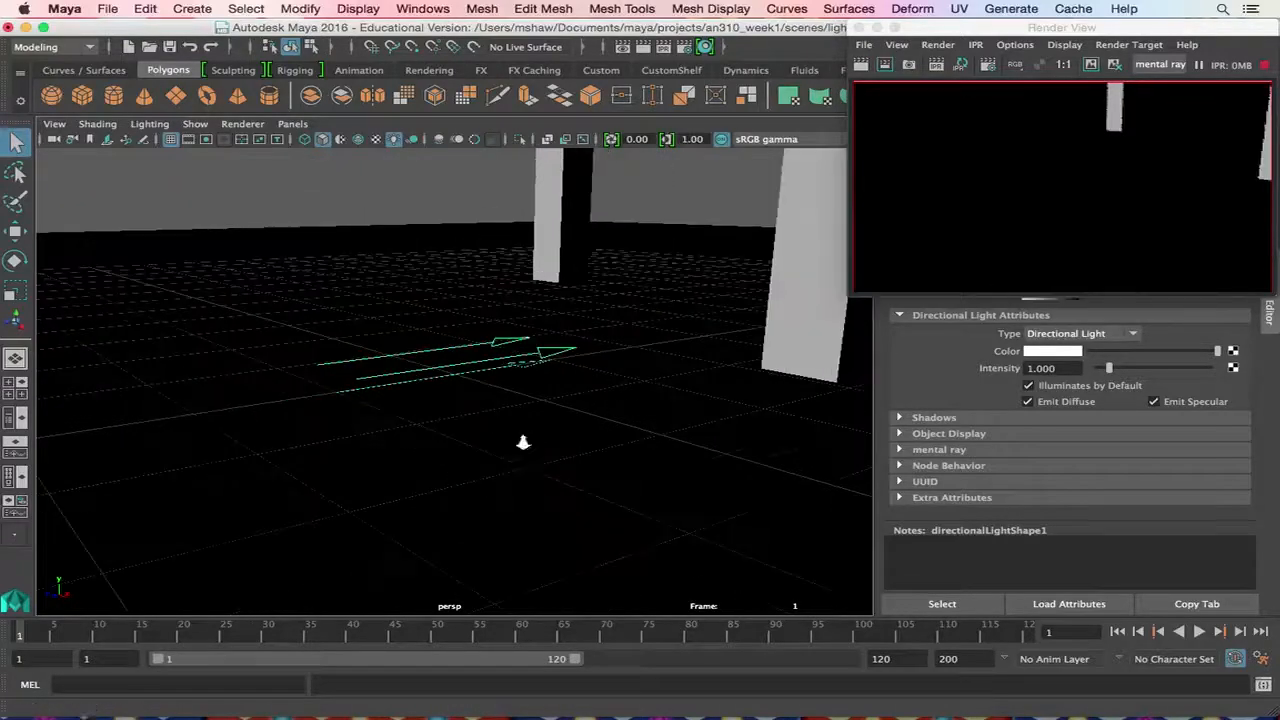
Raise the directional light well above the plane and move it away from the grid's centre.
{"action": "key", "text": "w"}
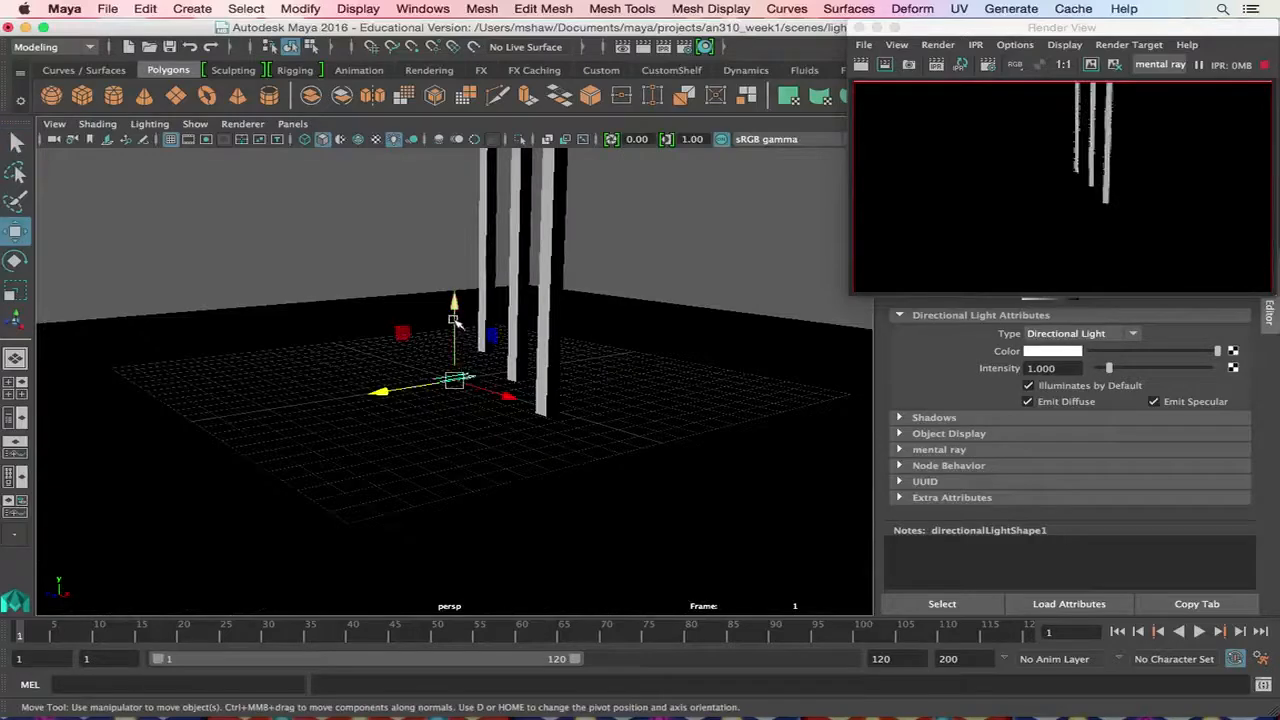
{"action": "left_click_drag", "start_coordinate": [455, 318], "coordinate": [426, 194]}
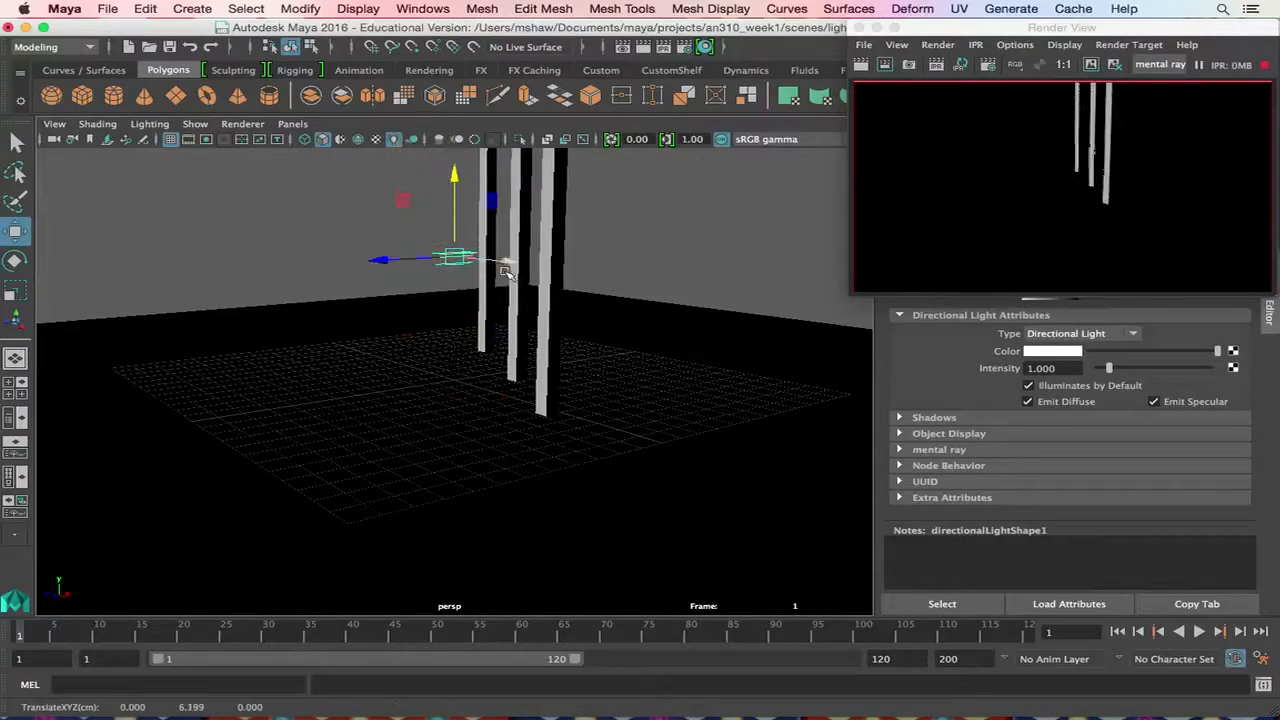
{"action": "left_click_drag", "start_coordinate": [474, 286], "coordinate": [262, 300], "text": "alt"}
{"action": "left_click_drag", "start_coordinate": [258, 238], "coordinate": [234, 148]}
{"action": "middle_click_drag", "start_coordinate": [340, 224], "coordinate": [451, 362], "text": "alt"}
{"action": "scroll", "coordinate": [432, 290], "scroll_direction": "up", "scroll_amount": 5}
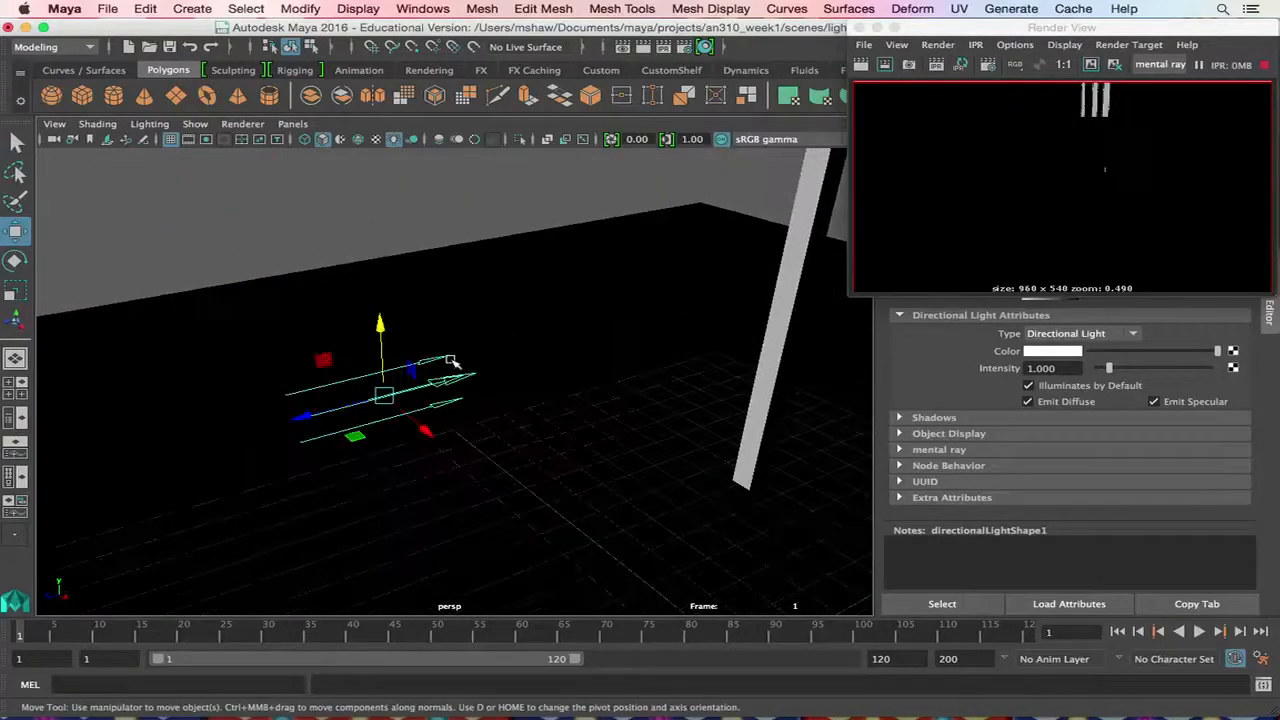
Scale the directional light's icon up uniformly so its arrows are easier to see.
{"action": "scroll", "coordinate": [450, 358], "scroll_direction": "down", "scroll_amount": 10}
{"action": "key", "text": "r"}
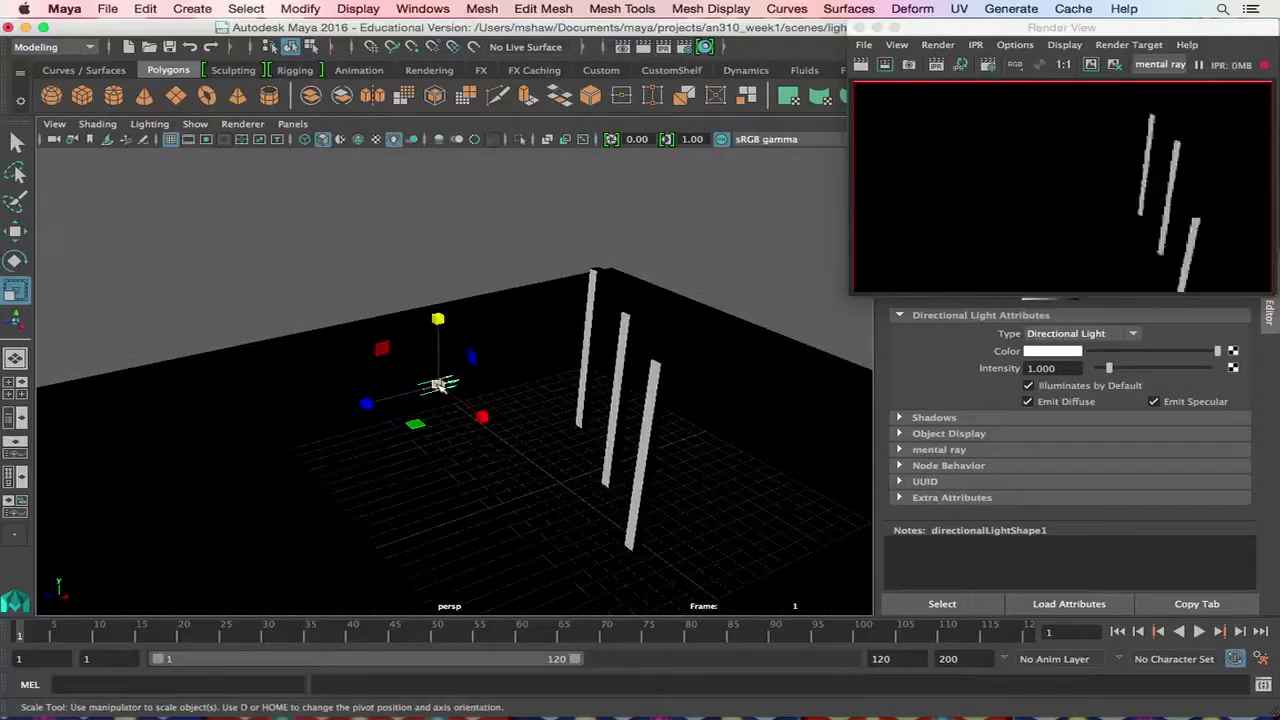
{"action": "left_click_drag", "start_coordinate": [440, 383], "coordinate": [603, 366]}
Rotate the directional light about -26 degrees around X so it shines down onto the posts and plane.
{"action": "key", "text": "w"}
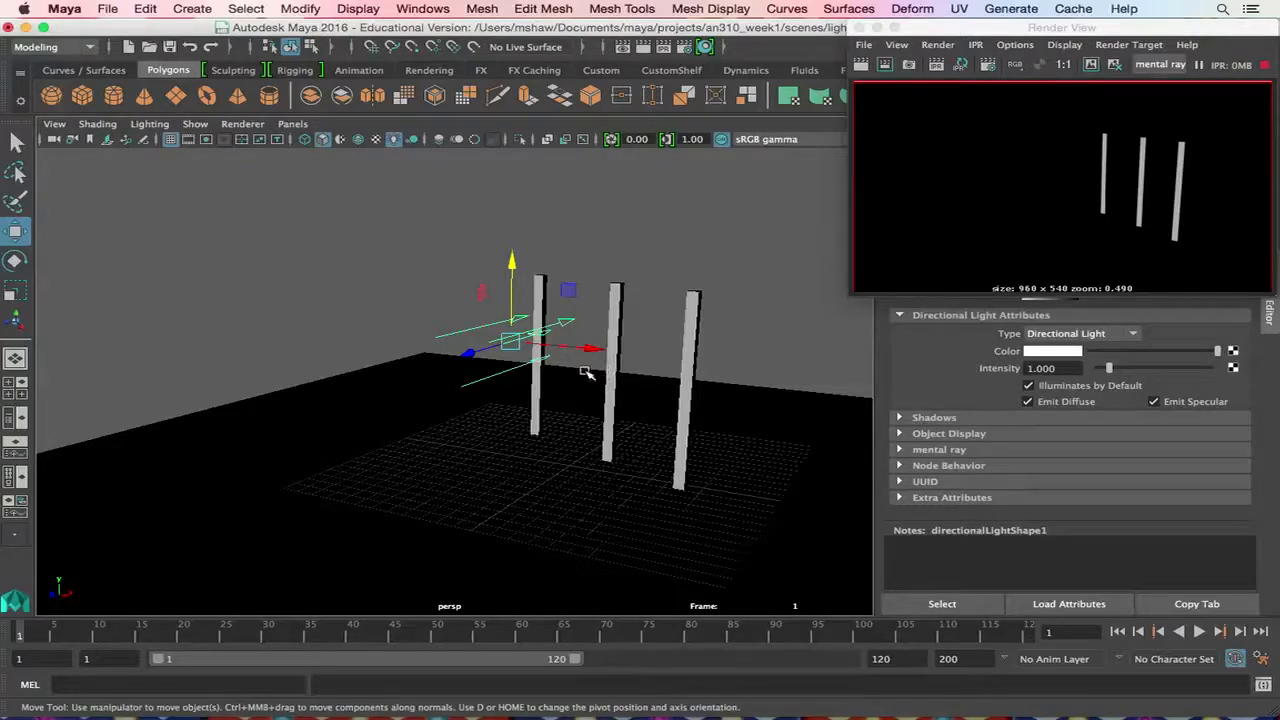
{"action": "key", "text": "e"}
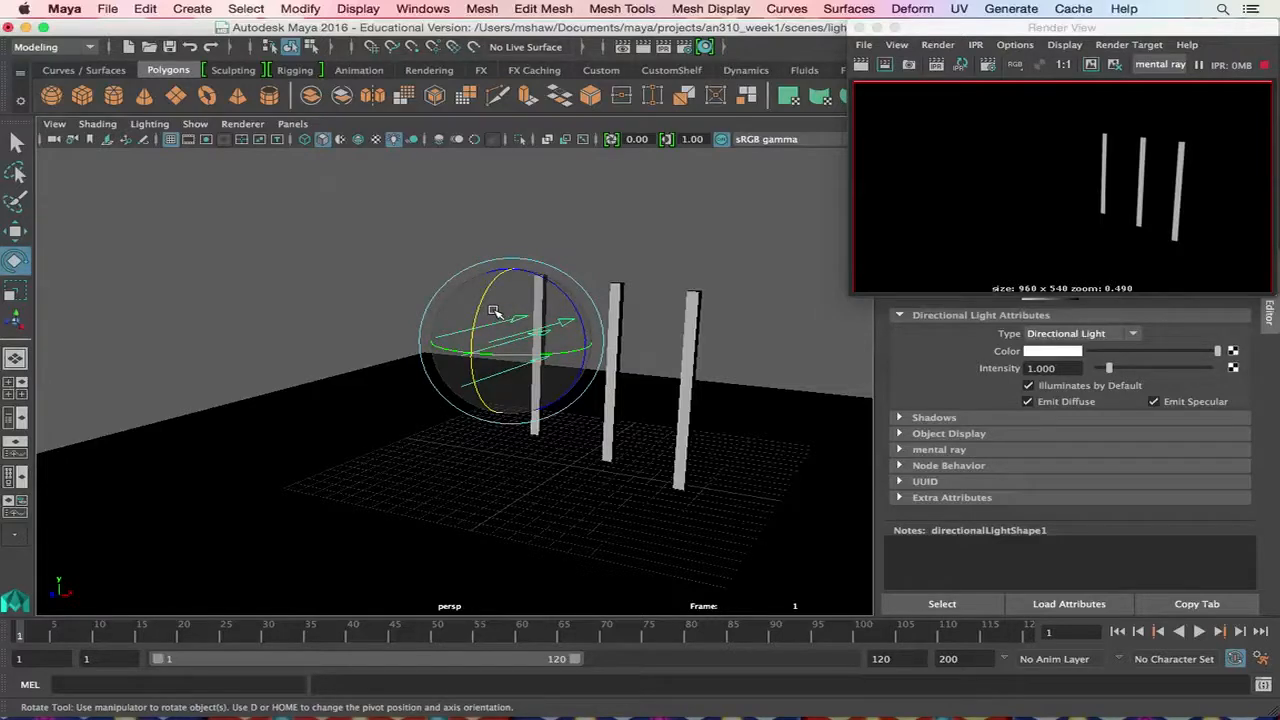
{"action": "mouse_move", "coordinate": [488, 307]}
{"action": "left_mouse_down"}
{"action": "mouse_move", "coordinate": [506, 283]}
{"action": "mouse_move", "coordinate": [430, 254]}
{"action": "left_mouse_up"}
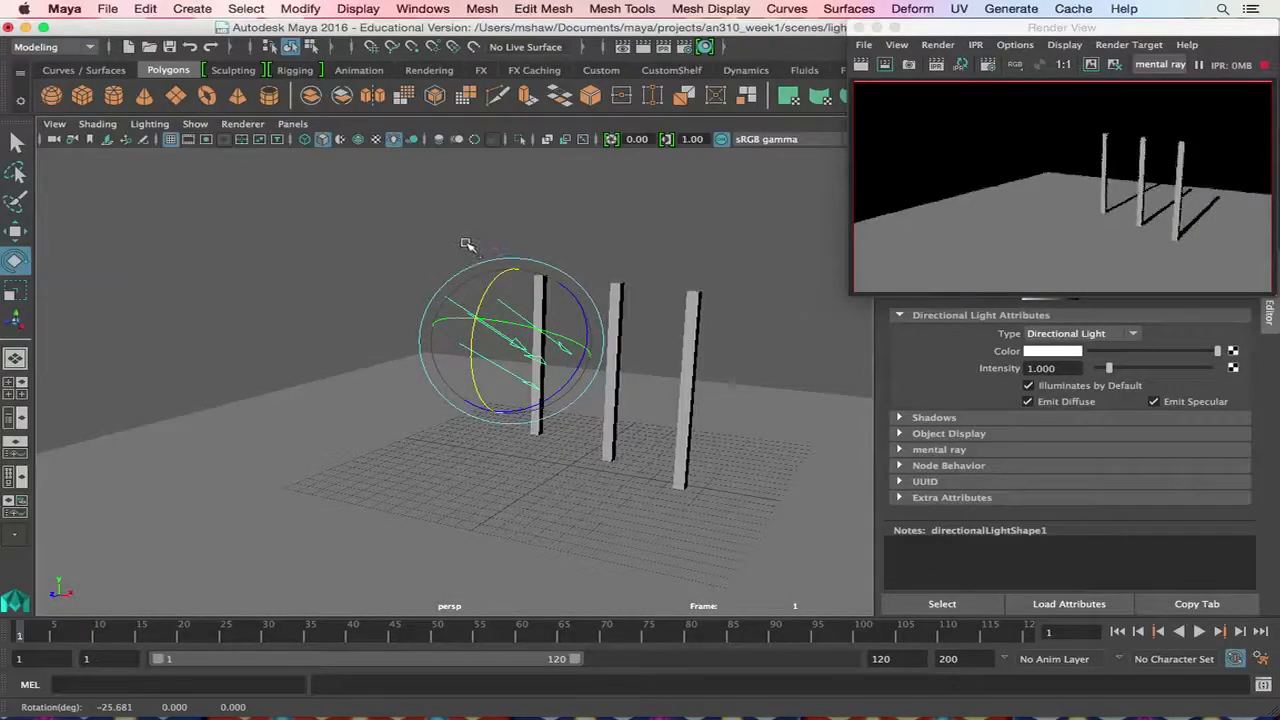
Examine the posts' parallel shadows from several angles and temporarily uncover the directional light's attributes behind the Render View.
{"action": "left_click_drag", "start_coordinate": [660, 310], "coordinate": [525, 355], "text": "alt"}
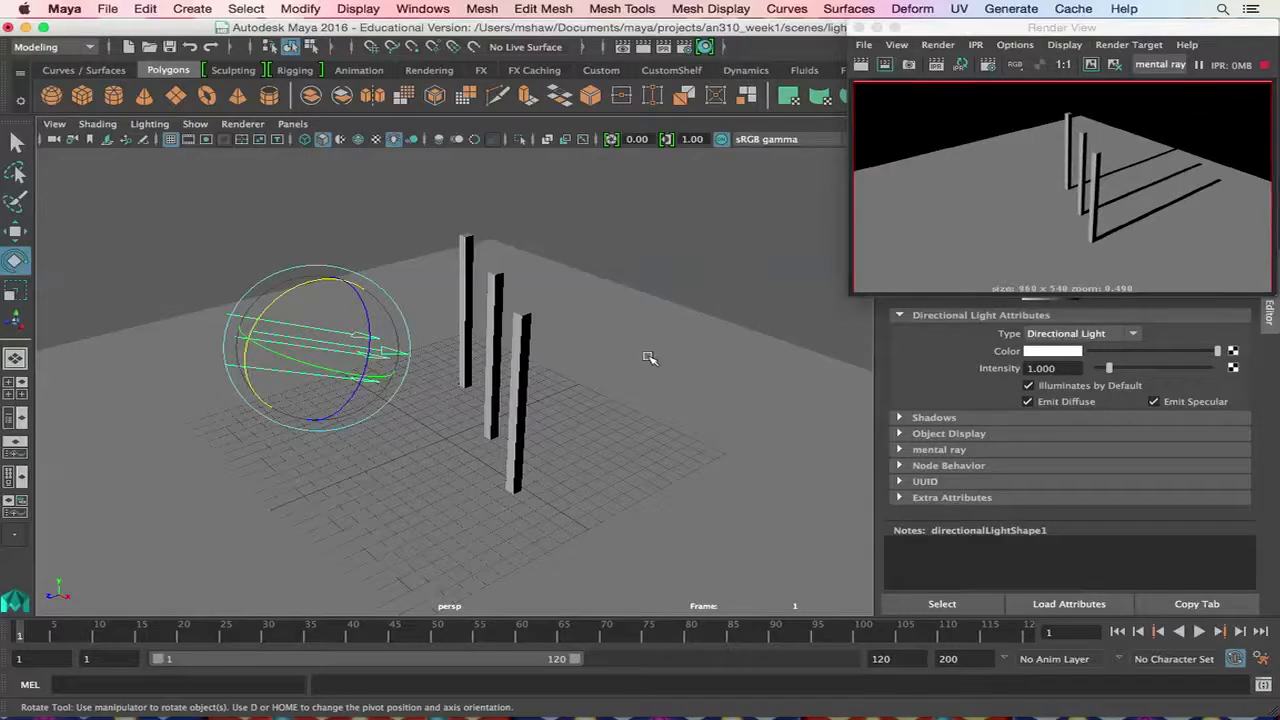
{"action": "left_click_drag", "start_coordinate": [648, 357], "coordinate": [505, 355], "text": "alt"}
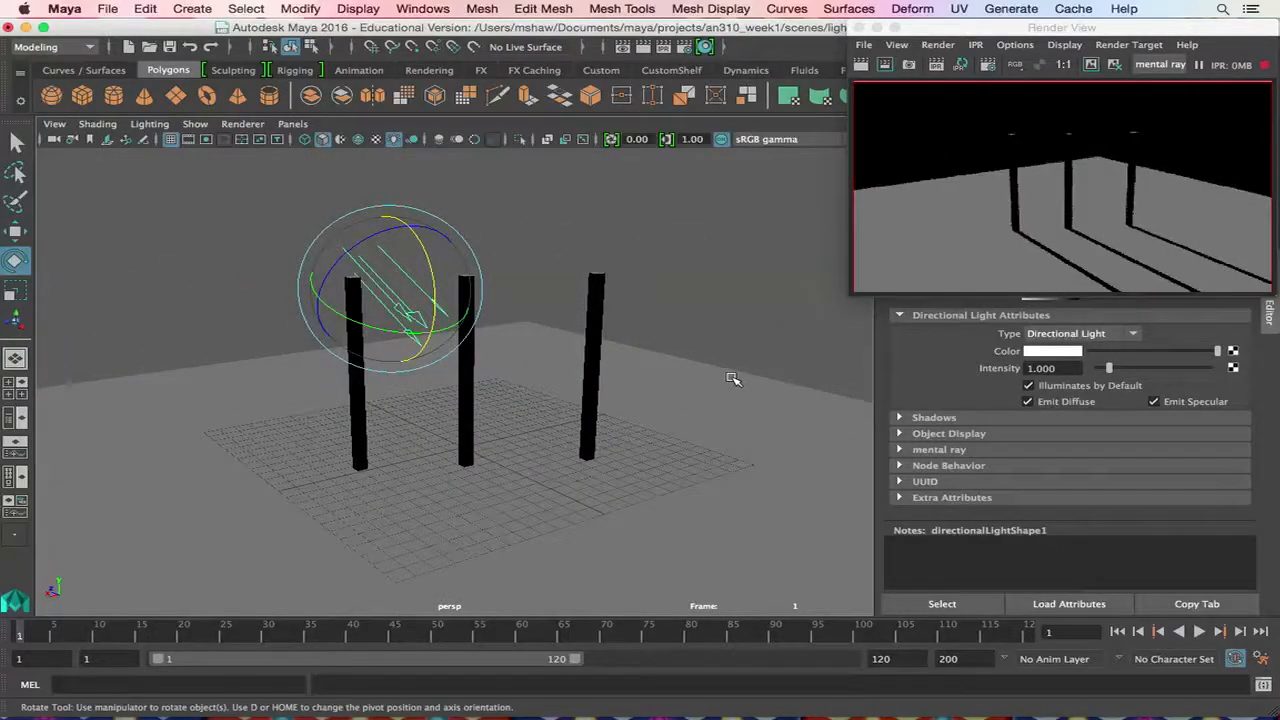
{"action": "left_click_drag", "start_coordinate": [733, 378], "coordinate": [549, 415], "text": "alt"}
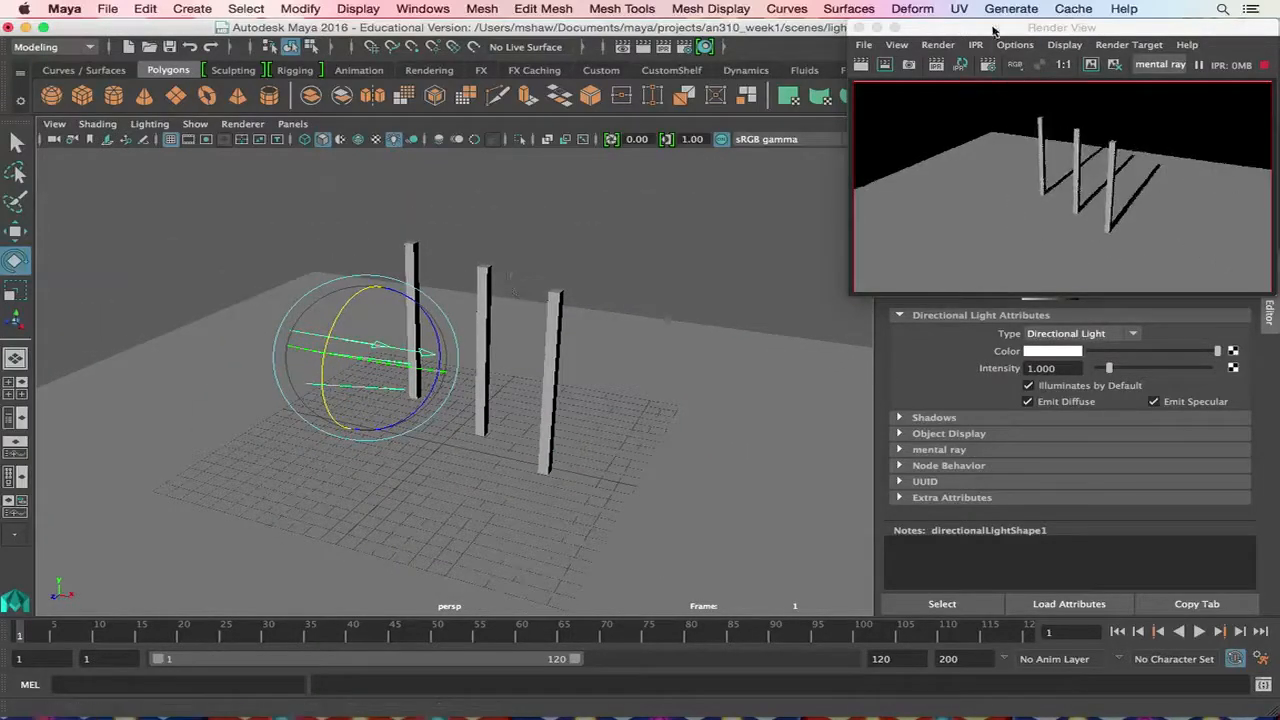
{"action": "left_click_drag", "start_coordinate": [983, 29], "coordinate": [463, 243]}
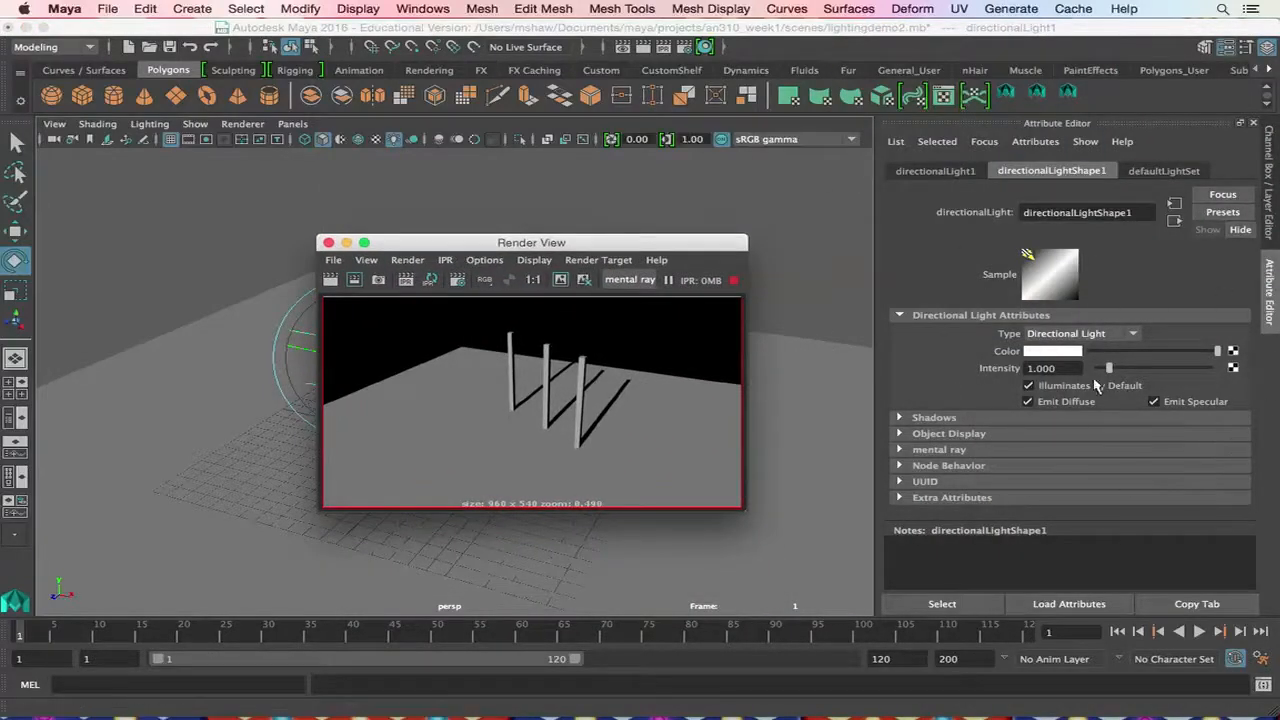
{"action": "left_click_drag", "start_coordinate": [555, 248], "coordinate": [1093, 28]}
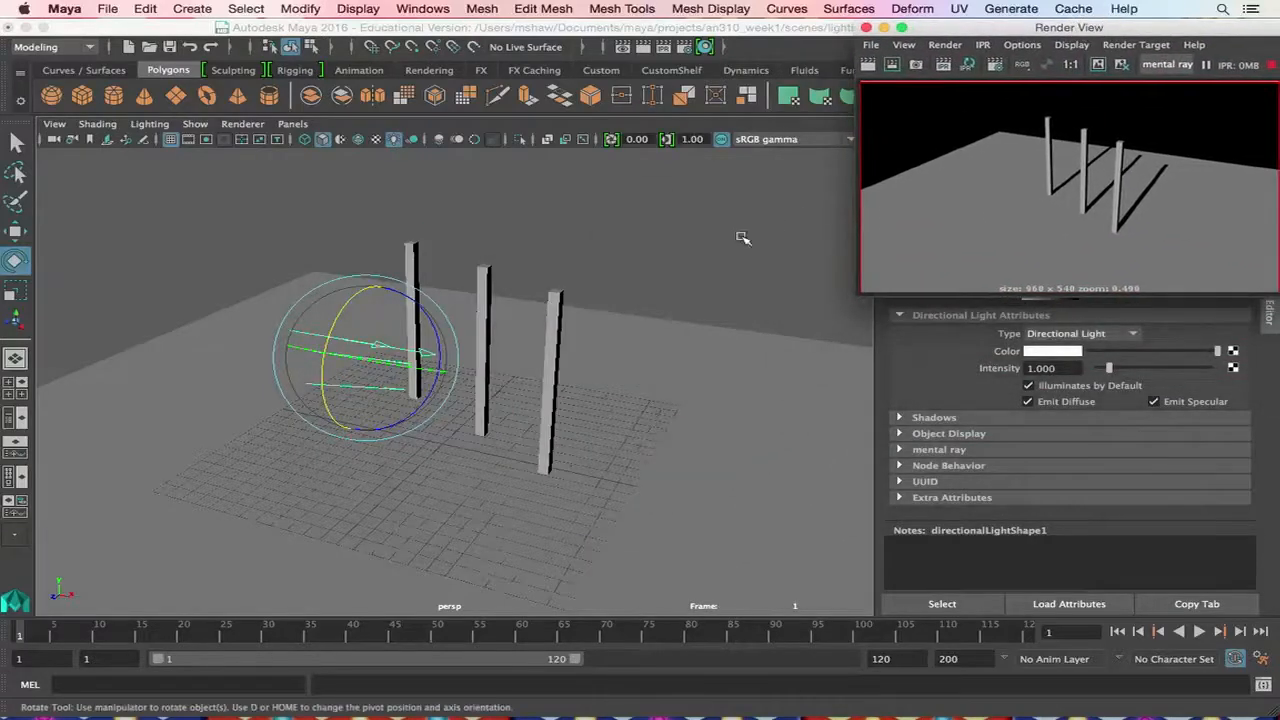
Delete the directional light and create a spot light with the default options.
{"action": "key", "text": "Delete"}
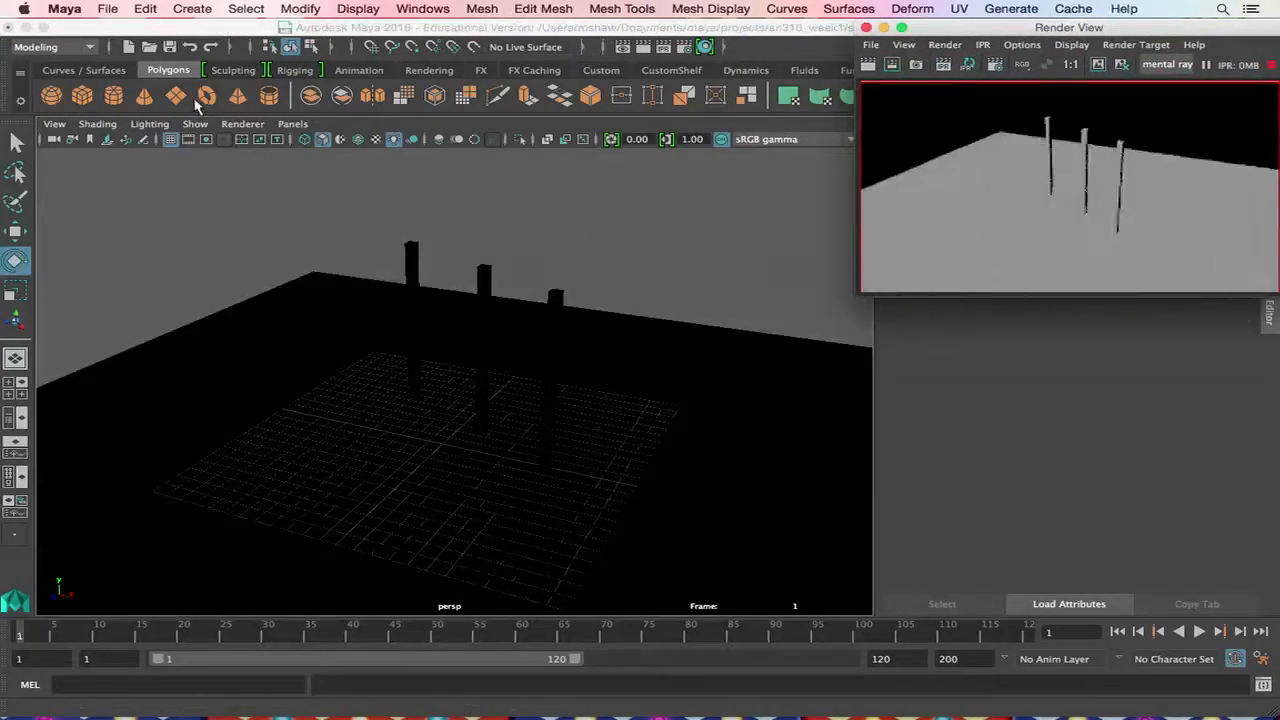
{"action": "left_click", "coordinate": [200, 10]}
{"action": "mouse_move", "coordinate": [207, 50]}
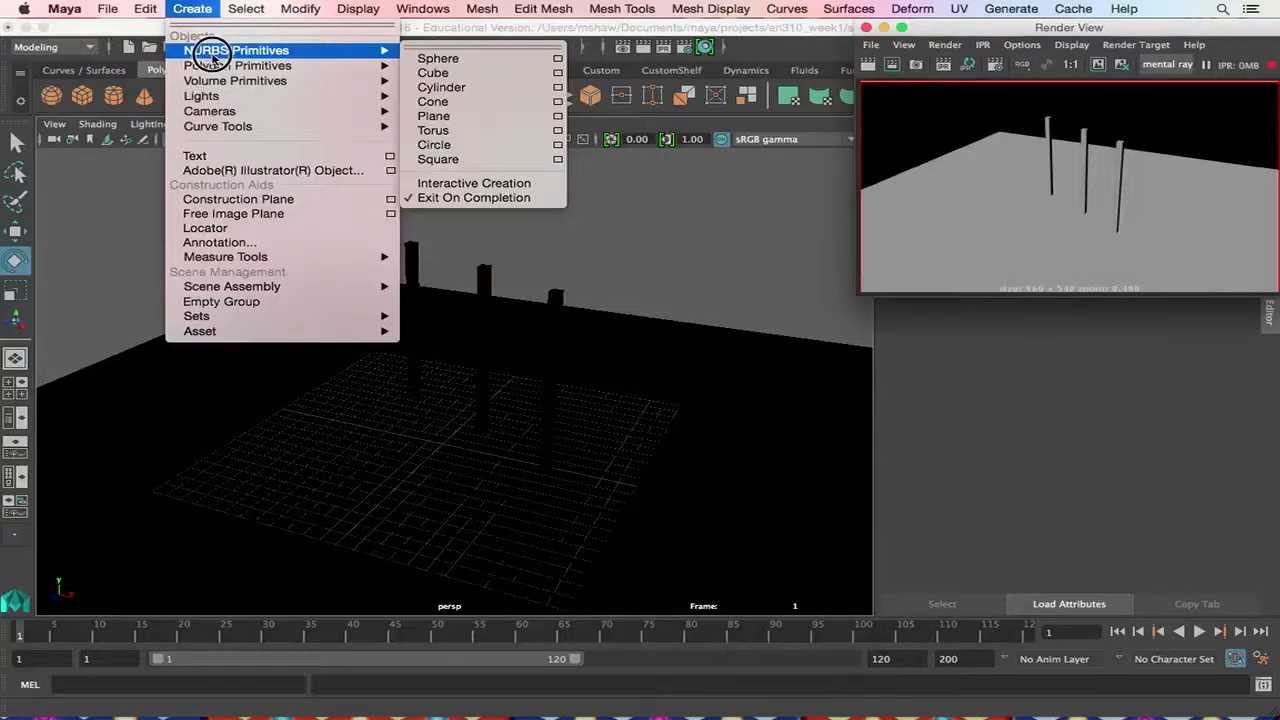
{"action": "mouse_move", "coordinate": [250, 66]}
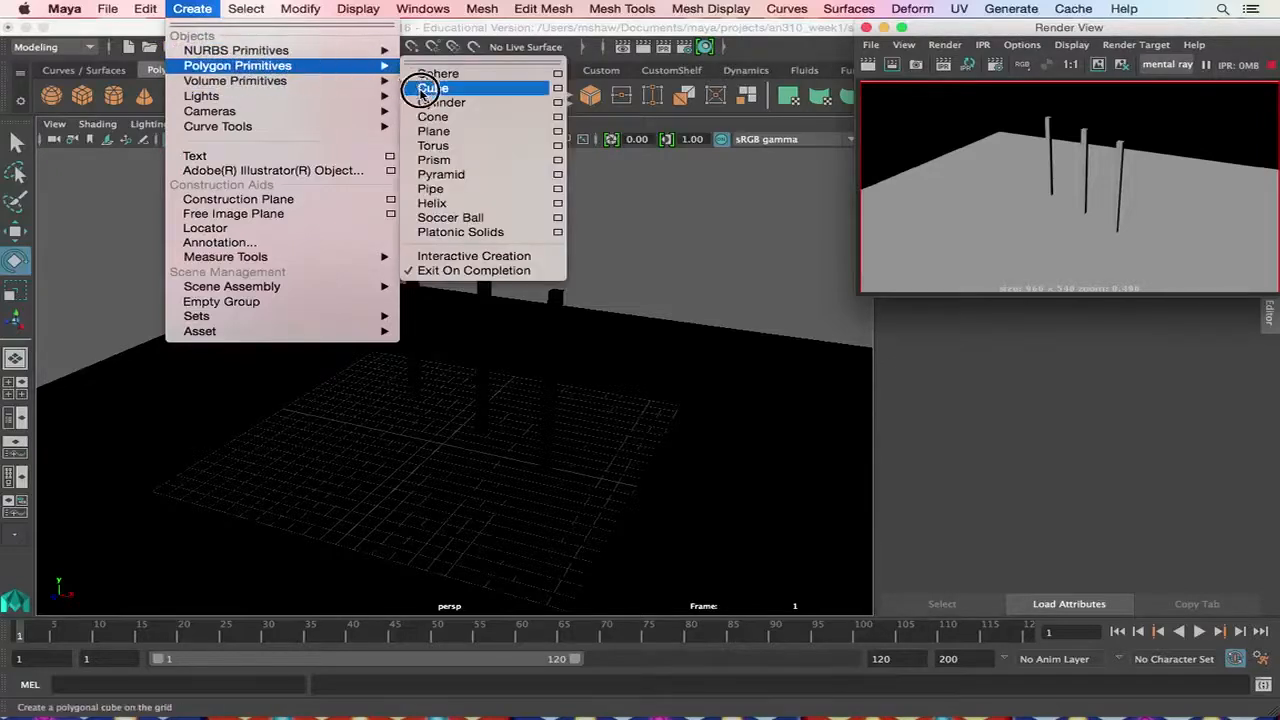
{"action": "mouse_move", "coordinate": [337, 95]}
{"action": "left_click", "coordinate": [447, 147]}
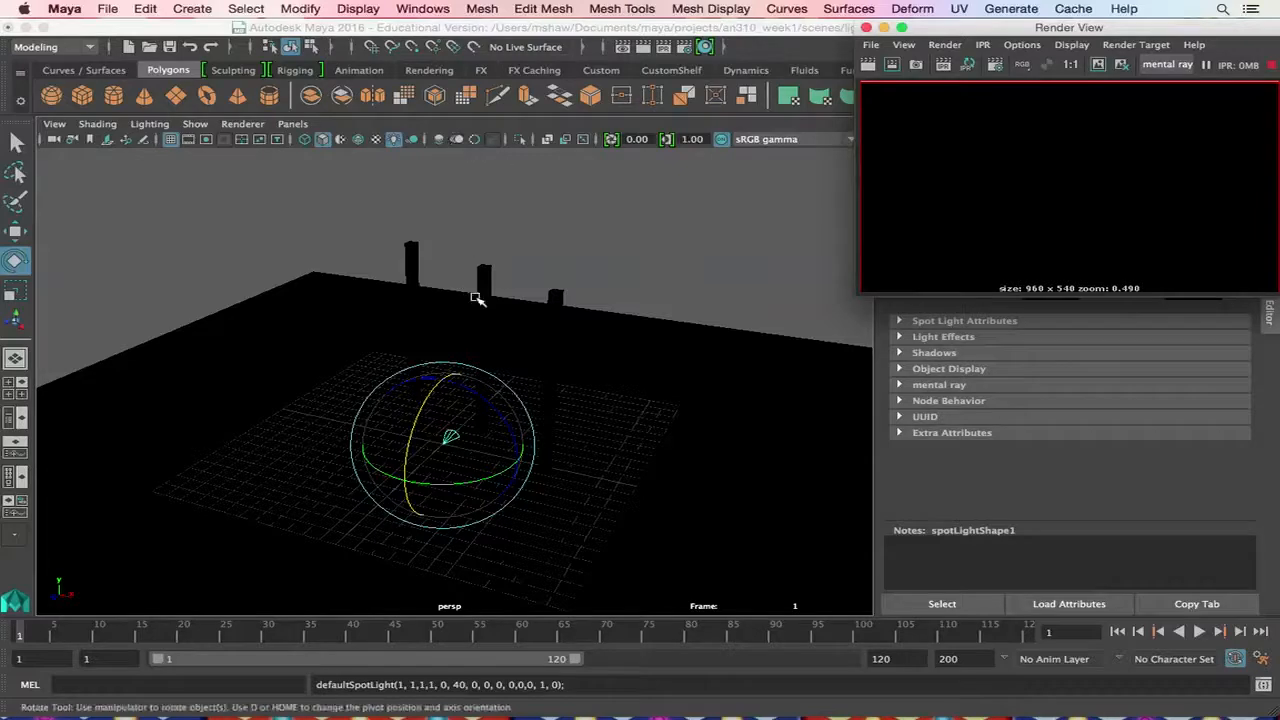
Raise the spot light above the plane and pull it back along Z so its cone illuminates the posts.
{"action": "key", "text": "w"}
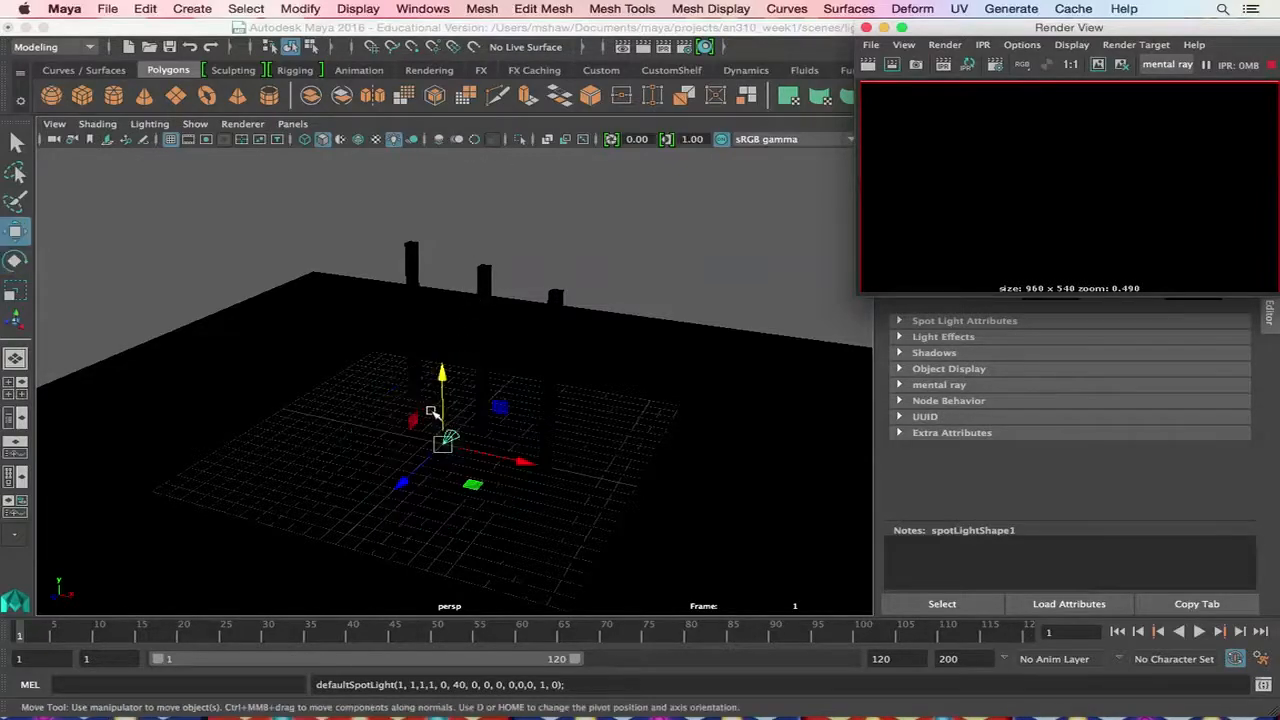
{"action": "left_click_drag", "start_coordinate": [440, 386], "coordinate": [424, 270]}
{"action": "left_click_drag", "start_coordinate": [419, 355], "coordinate": [14, 628]}
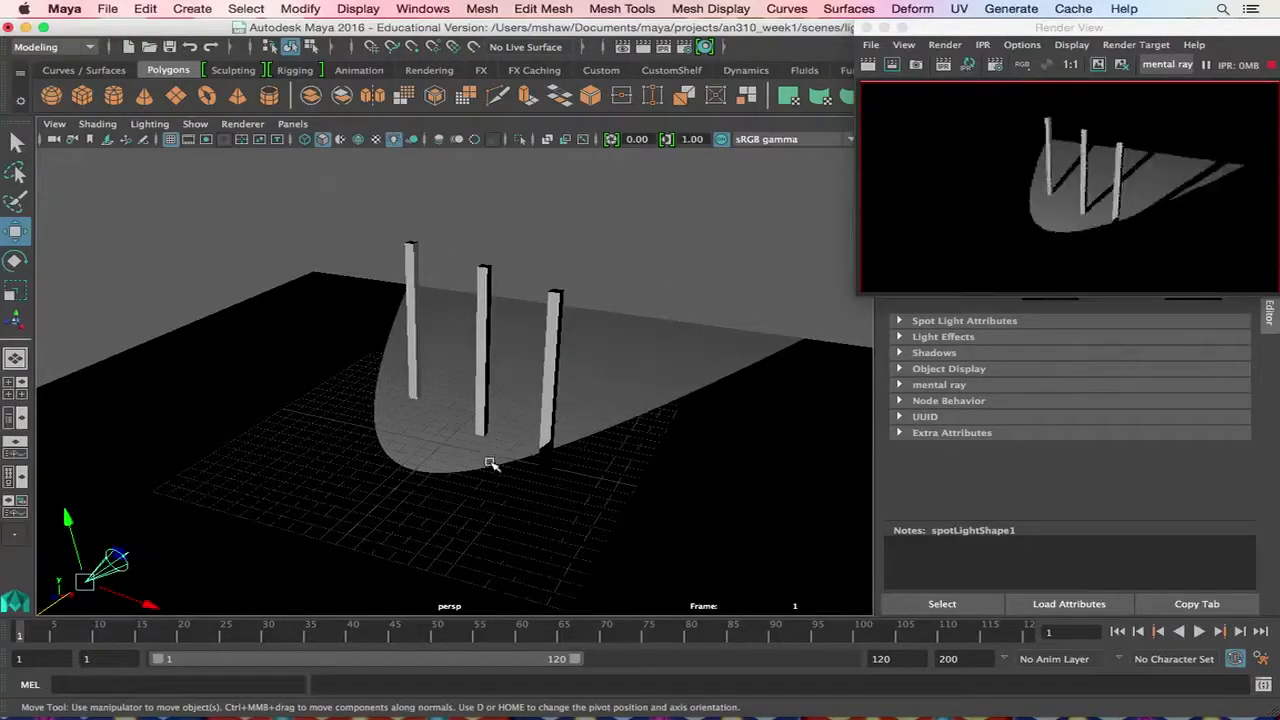
Frame the spot light and examine its cone shape and its pool of light on the posts from several angles.
{"action": "key", "text": "f"}
{"action": "left_click_drag", "start_coordinate": [300, 505], "coordinate": [358, 386], "text": "alt"}
{"action": "scroll", "coordinate": [447, 384], "scroll_direction": "up", "scroll_amount": 3}
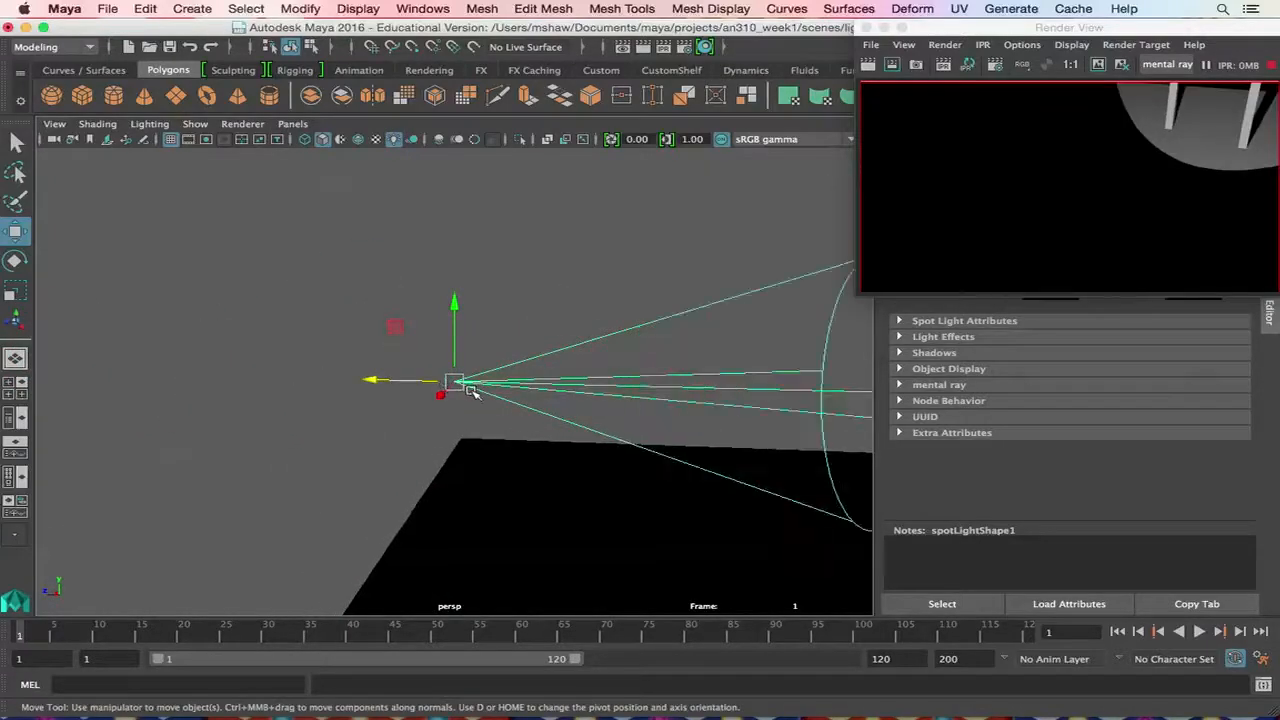
{"action": "scroll", "coordinate": [471, 391], "scroll_direction": "down", "scroll_amount": 4}
{"action": "mouse_move", "coordinate": [471, 388]}
{"action": "left_mouse_down", "text": "alt"}
{"action": "mouse_move", "coordinate": [509, 374]}
{"action": "mouse_move", "coordinate": [450, 378]}
{"action": "left_mouse_up", "text": "alt"}
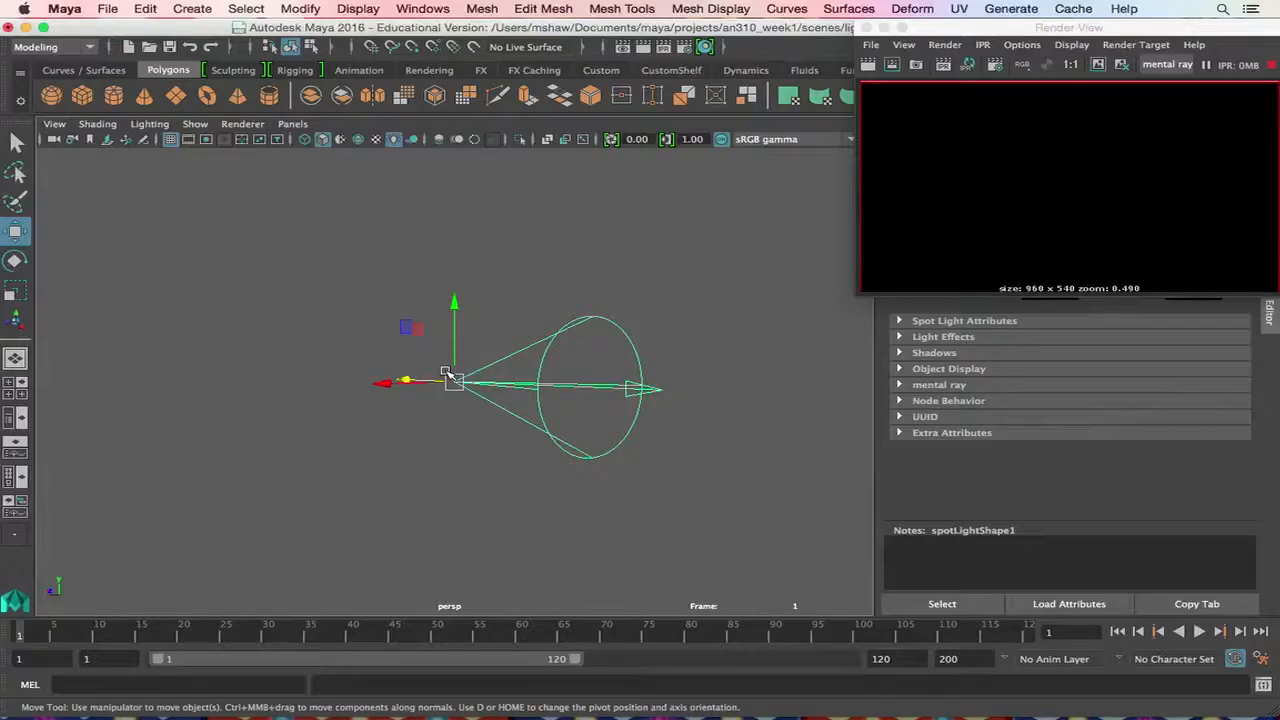
{"action": "left_click_drag", "start_coordinate": [438, 372], "coordinate": [652, 404], "text": "alt"}
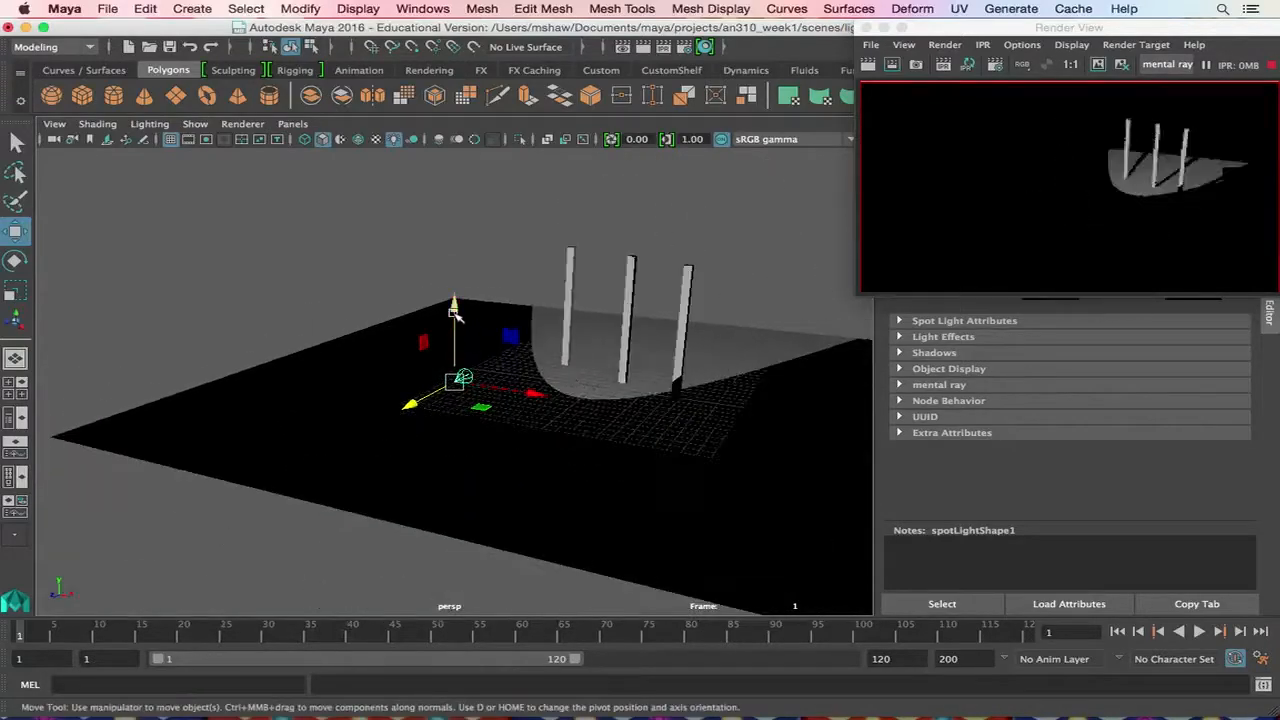
Raise the spot light higher and rotate it about -39 degrees around X to aim its cone down at the posts.
{"action": "left_click_drag", "start_coordinate": [453, 300], "coordinate": [445, 172]}
{"action": "key", "text": "e"}
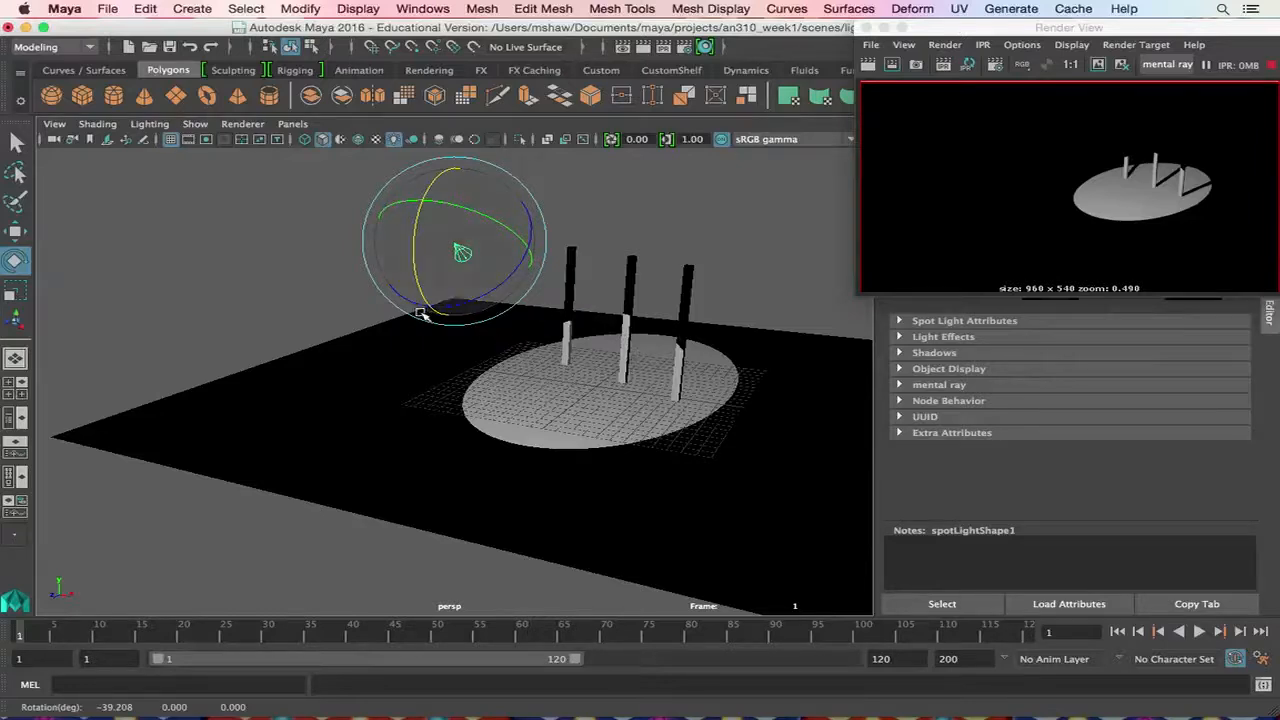
{"action": "left_click", "coordinate": [281, 261]}
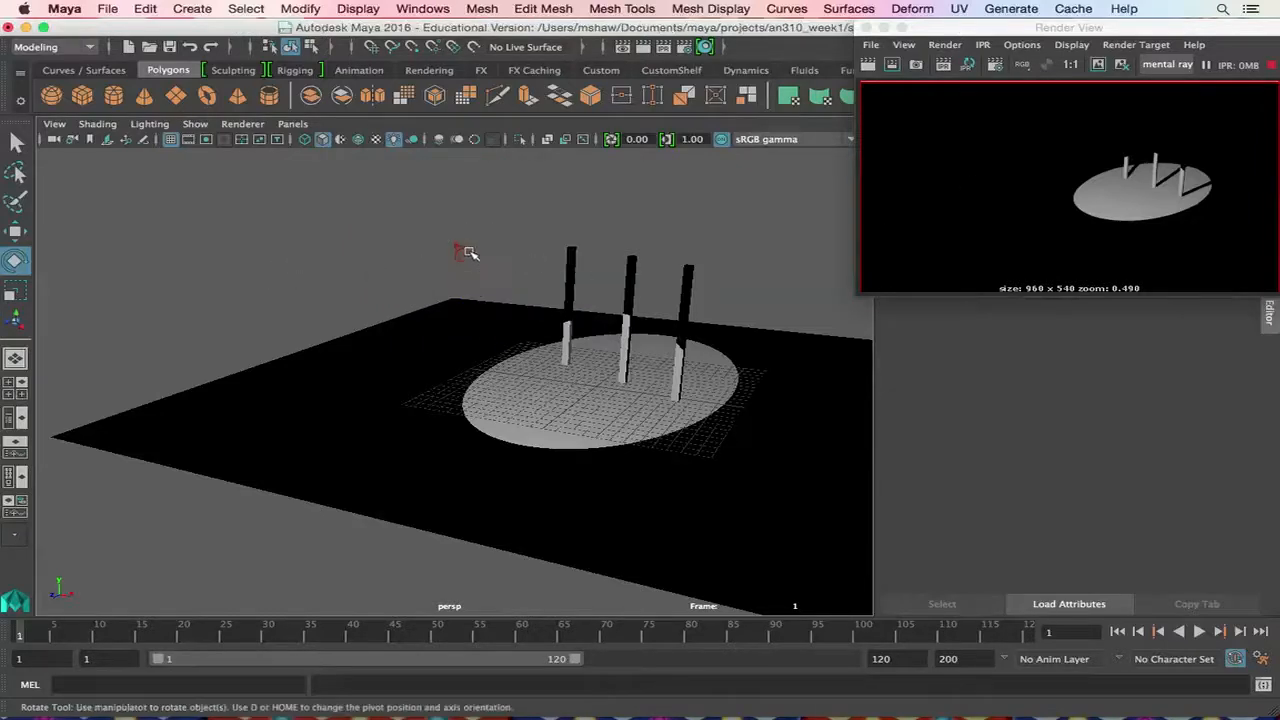
Delete the spot light and create an ambient light with the default options.
{"action": "left_click", "coordinate": [468, 252]}
{"action": "key", "text": "Delete"}
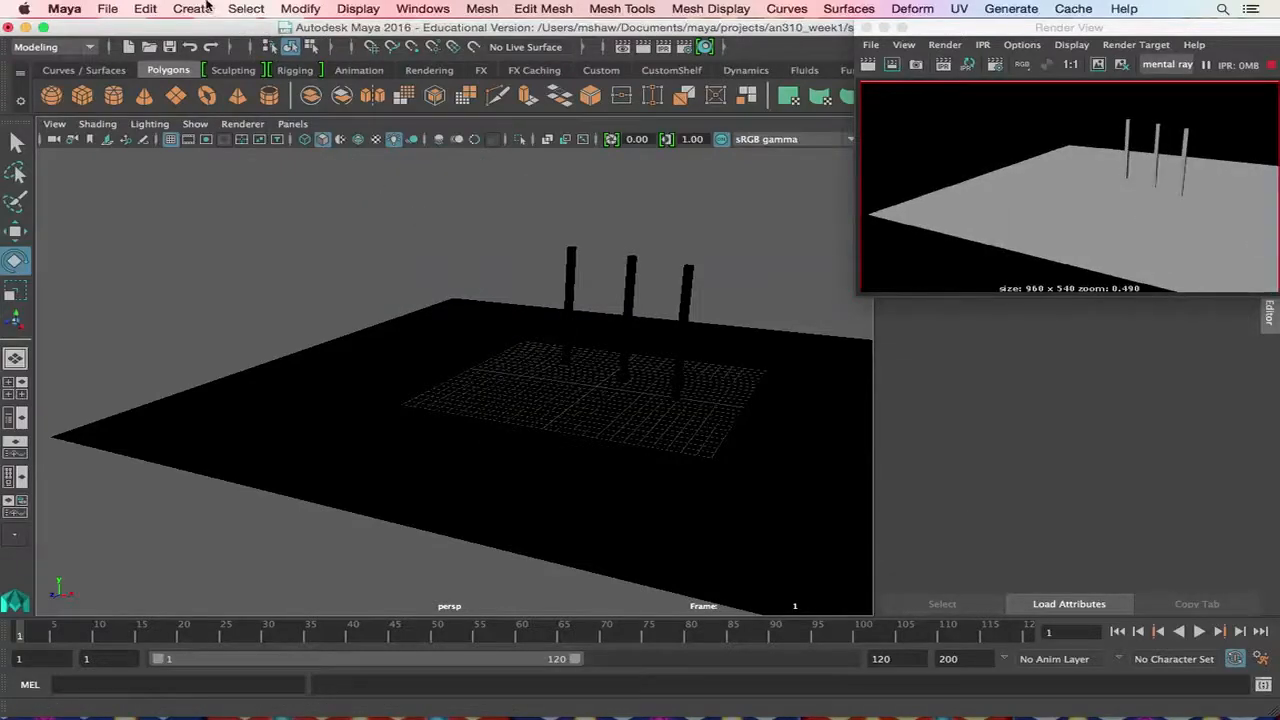
{"action": "left_click", "coordinate": [243, 9]}
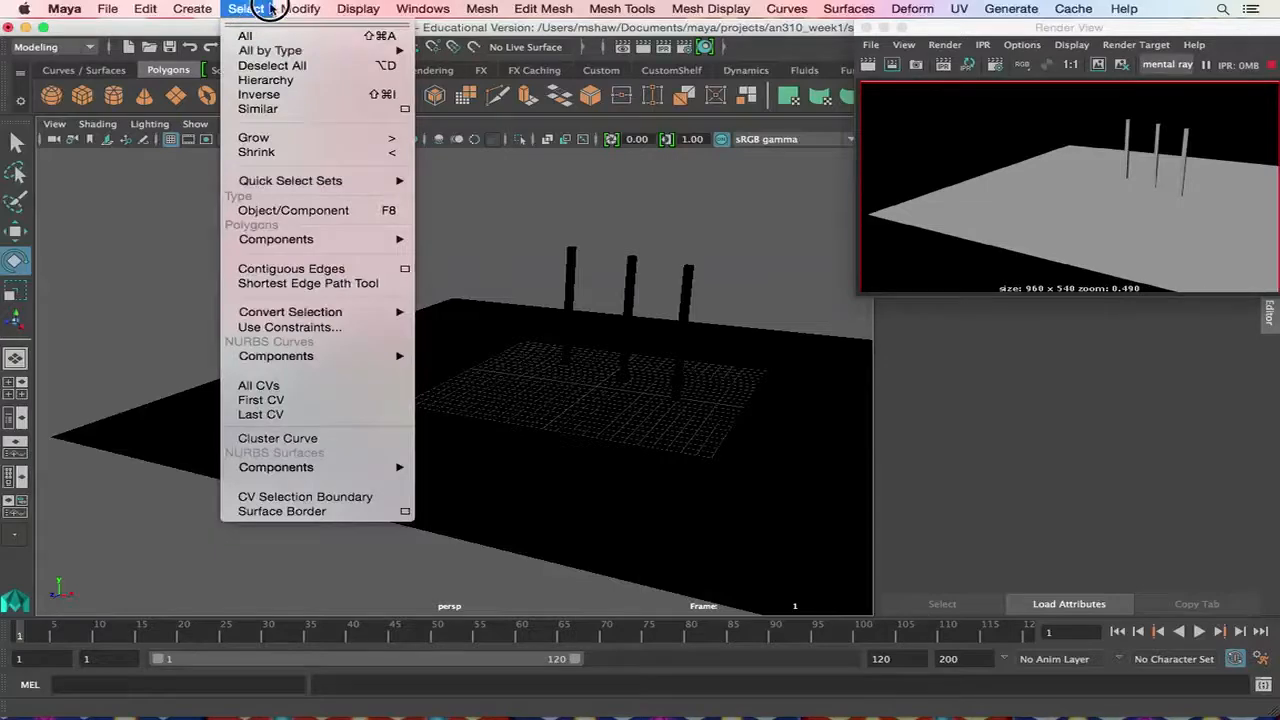
{"action": "left_click", "coordinate": [214, 10]}
{"action": "mouse_move", "coordinate": [314, 96]}
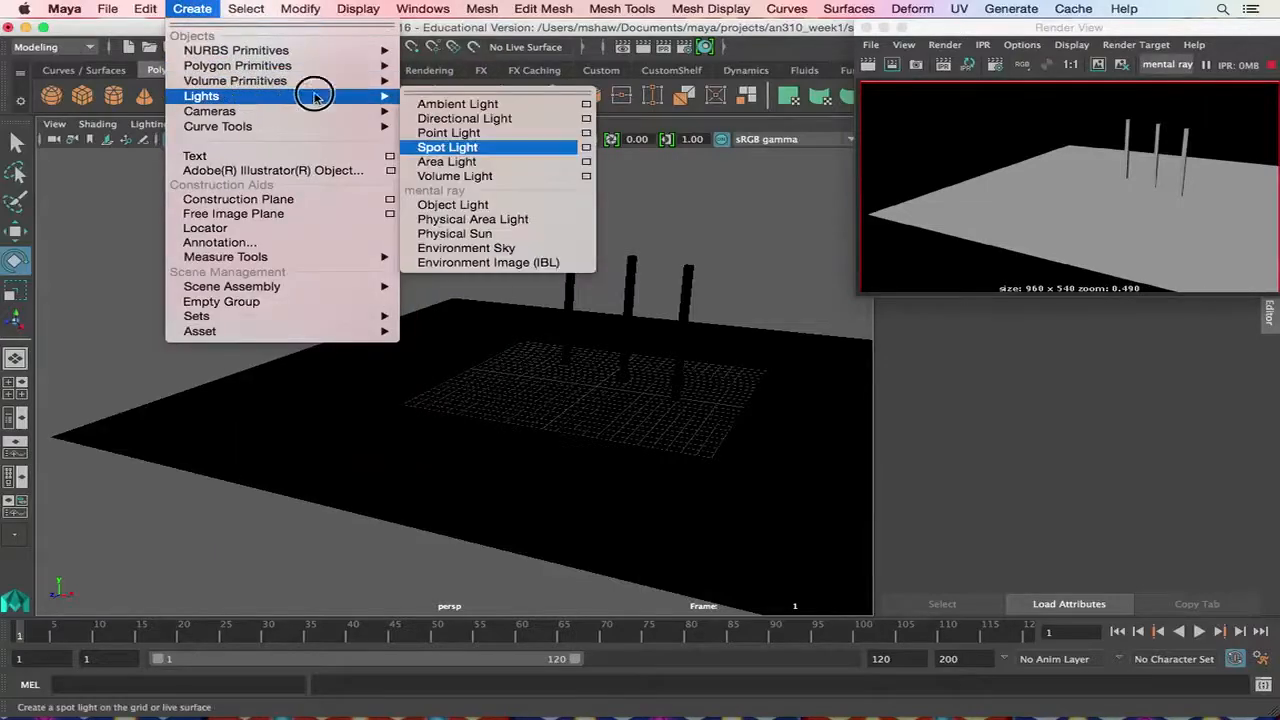
{"action": "left_click", "coordinate": [458, 104]}
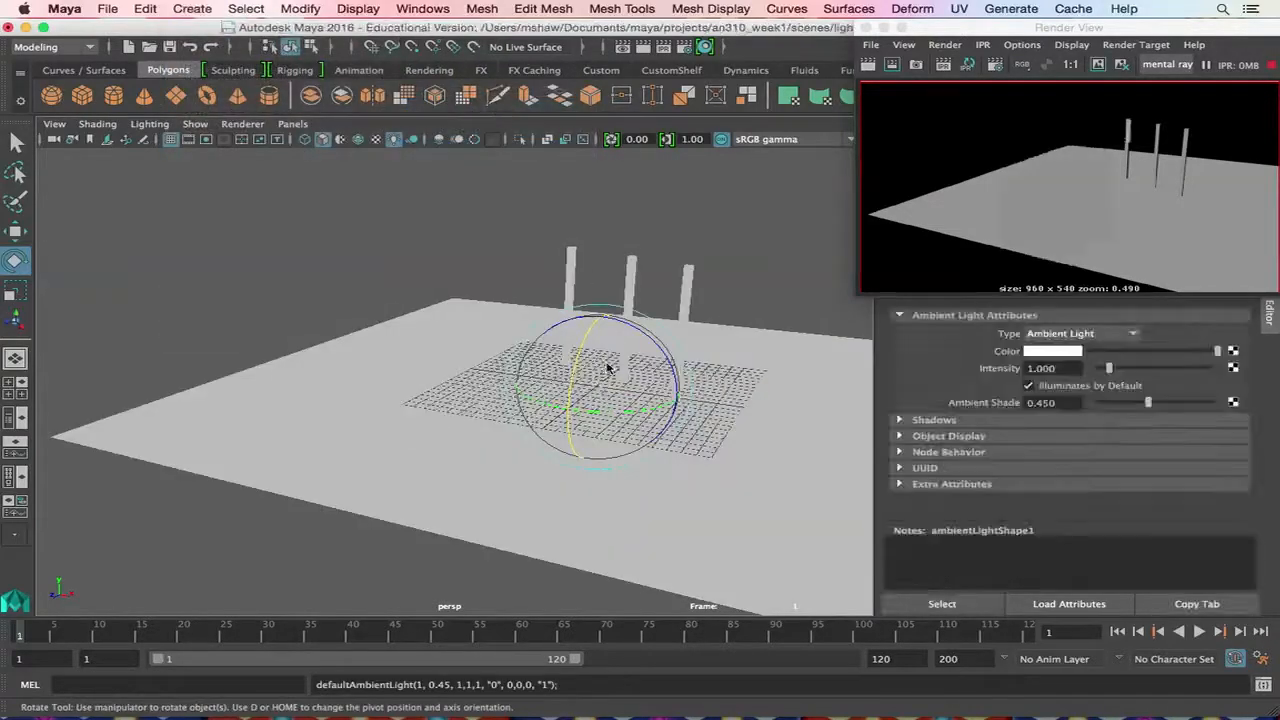
Move the ambient light to about -5.2 cm in X, 10.8 cm in Y and 21.7 cm in Z.
{"action": "key", "text": "w"}
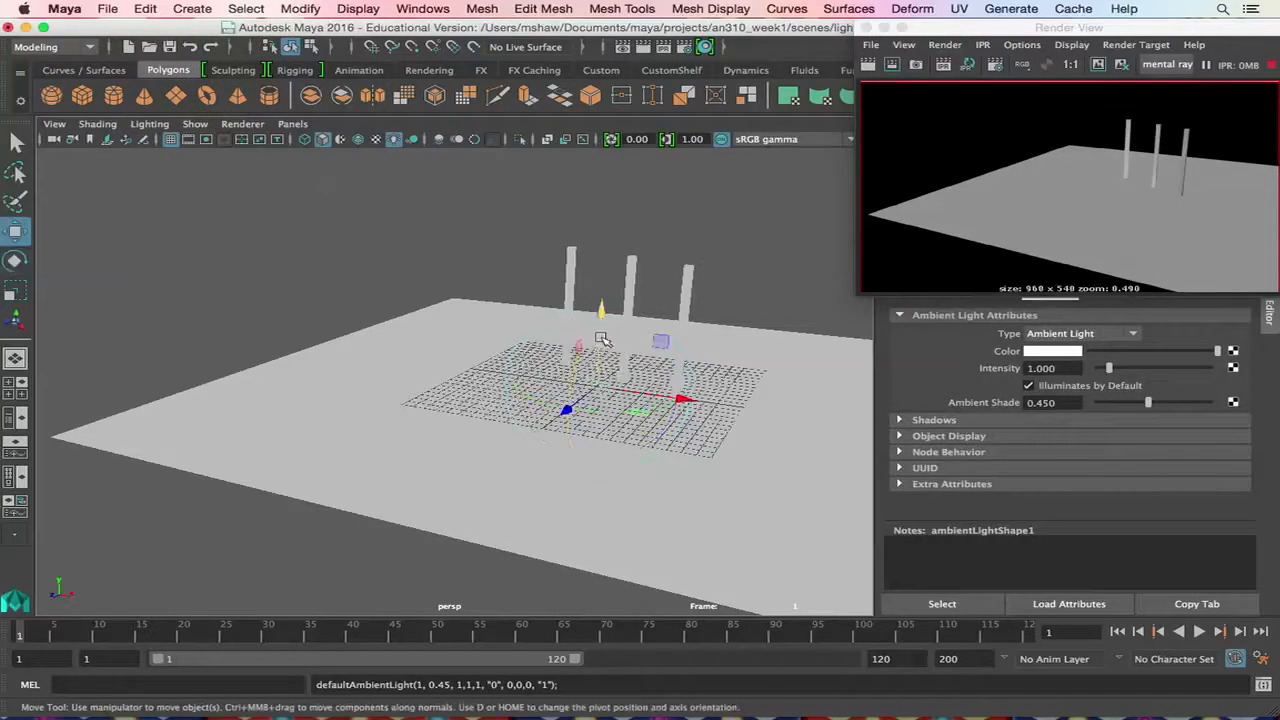
{"action": "left_click_drag", "start_coordinate": [598, 296], "coordinate": [592, 205]}
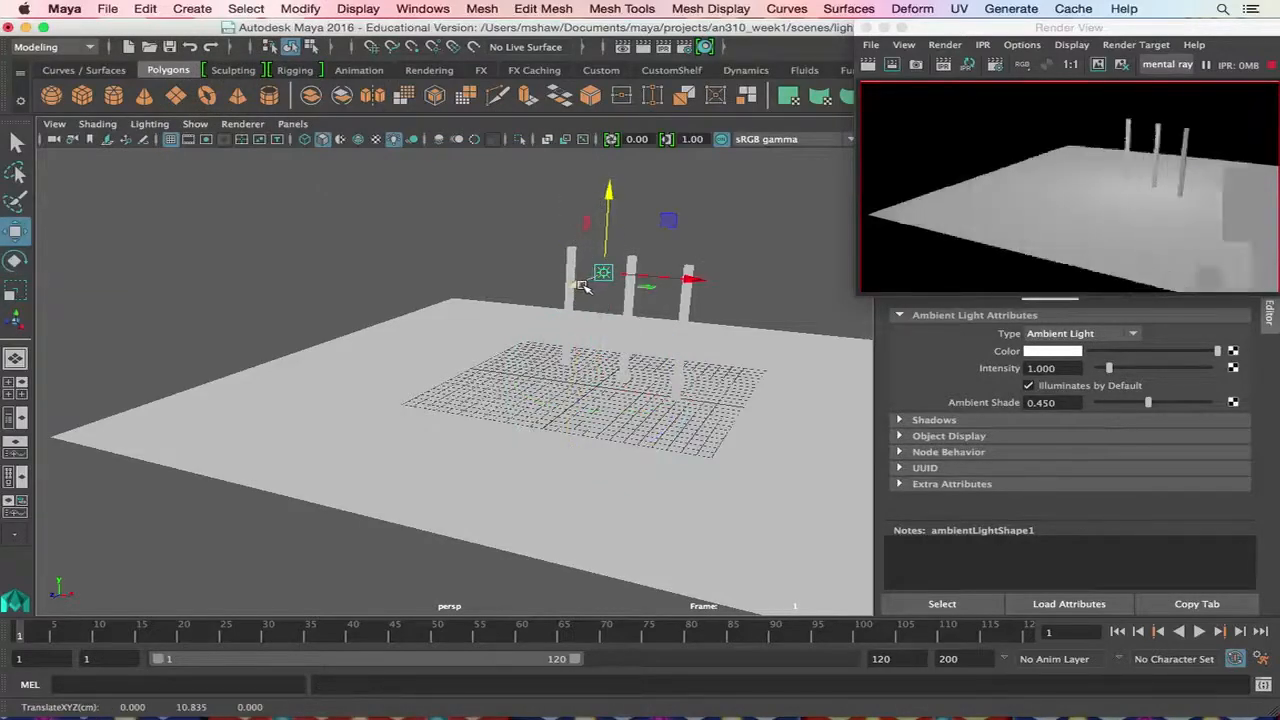
{"action": "left_click_drag", "start_coordinate": [600, 282], "coordinate": [438, 355]}
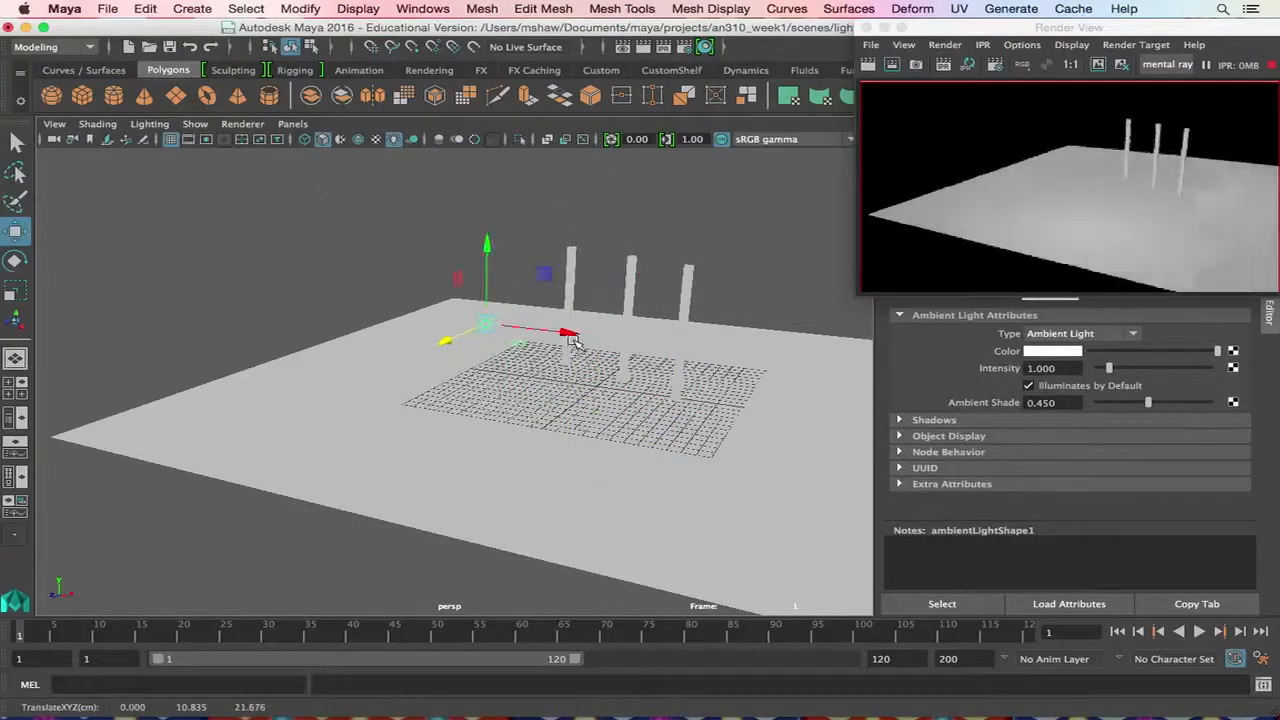
{"action": "left_click_drag", "start_coordinate": [571, 333], "coordinate": [492, 322]}
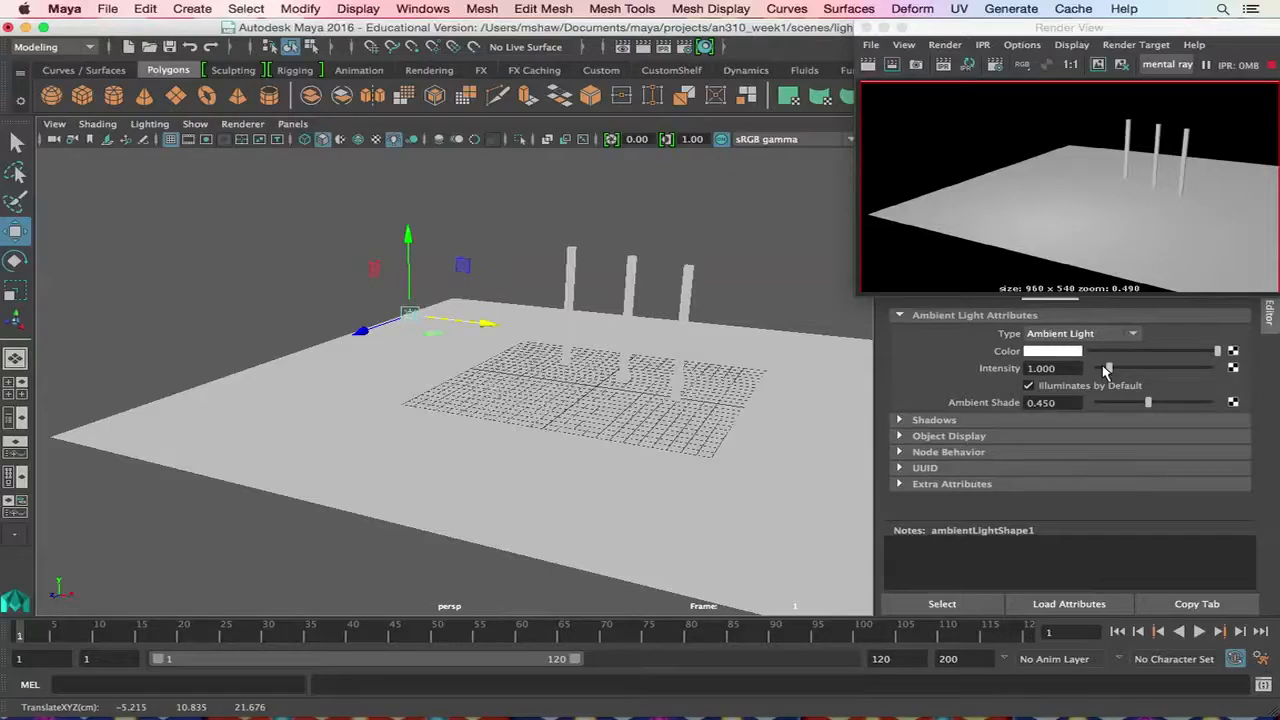
Try to tint the ambient light a saturated teal using the full color editor.
{"action": "left_click", "coordinate": [1065, 351]}
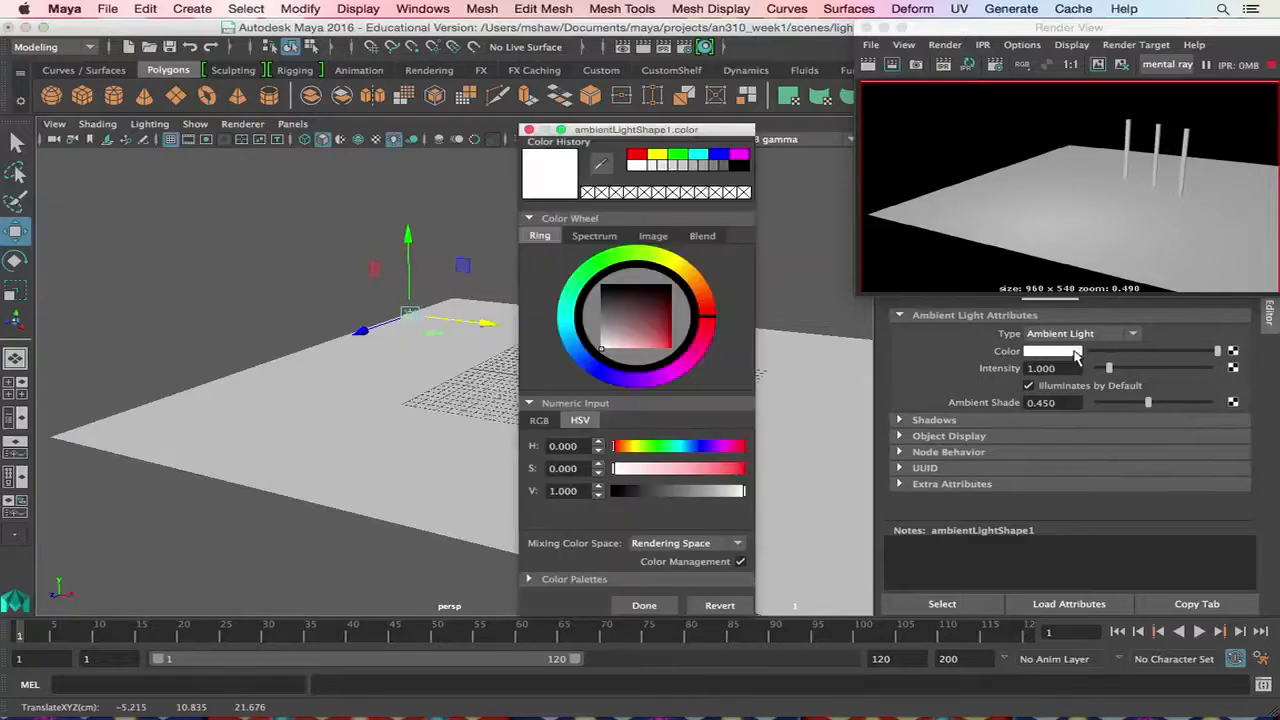
{"action": "left_click", "coordinate": [567, 335]}
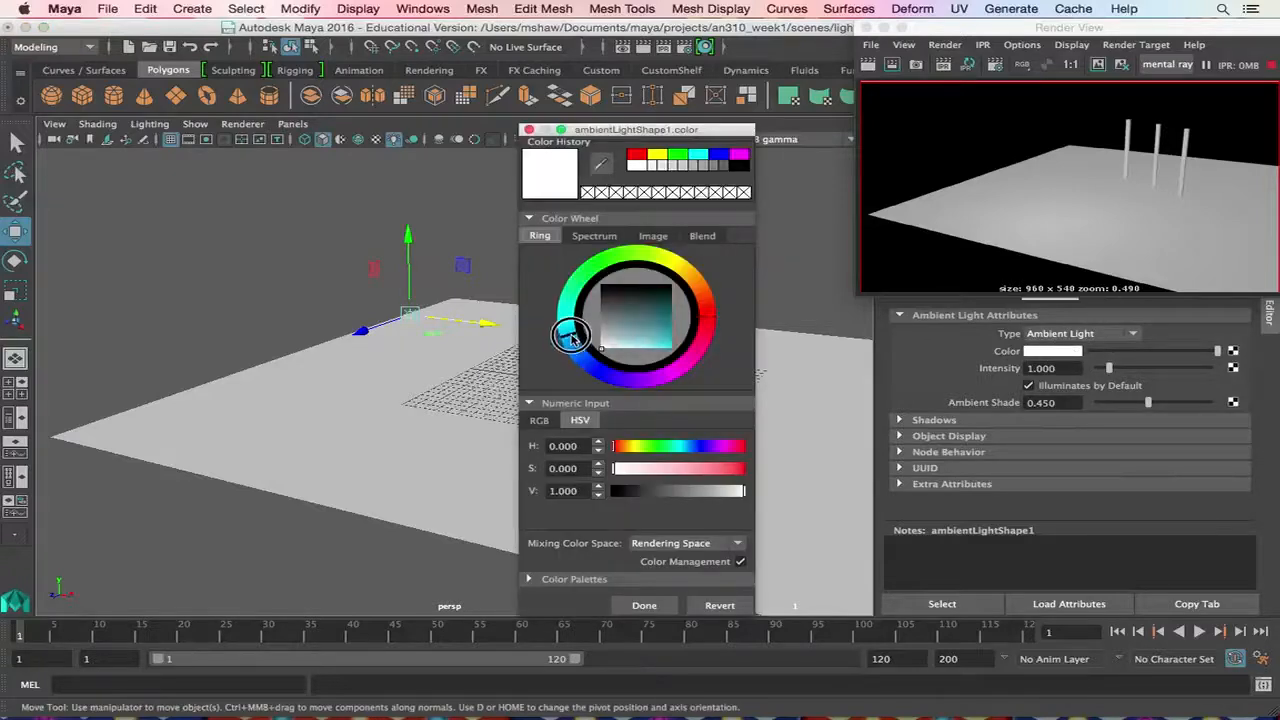
{"action": "left_click", "coordinate": [652, 336]}
{"action": "left_click_drag", "start_coordinate": [652, 336], "coordinate": [664, 337]}
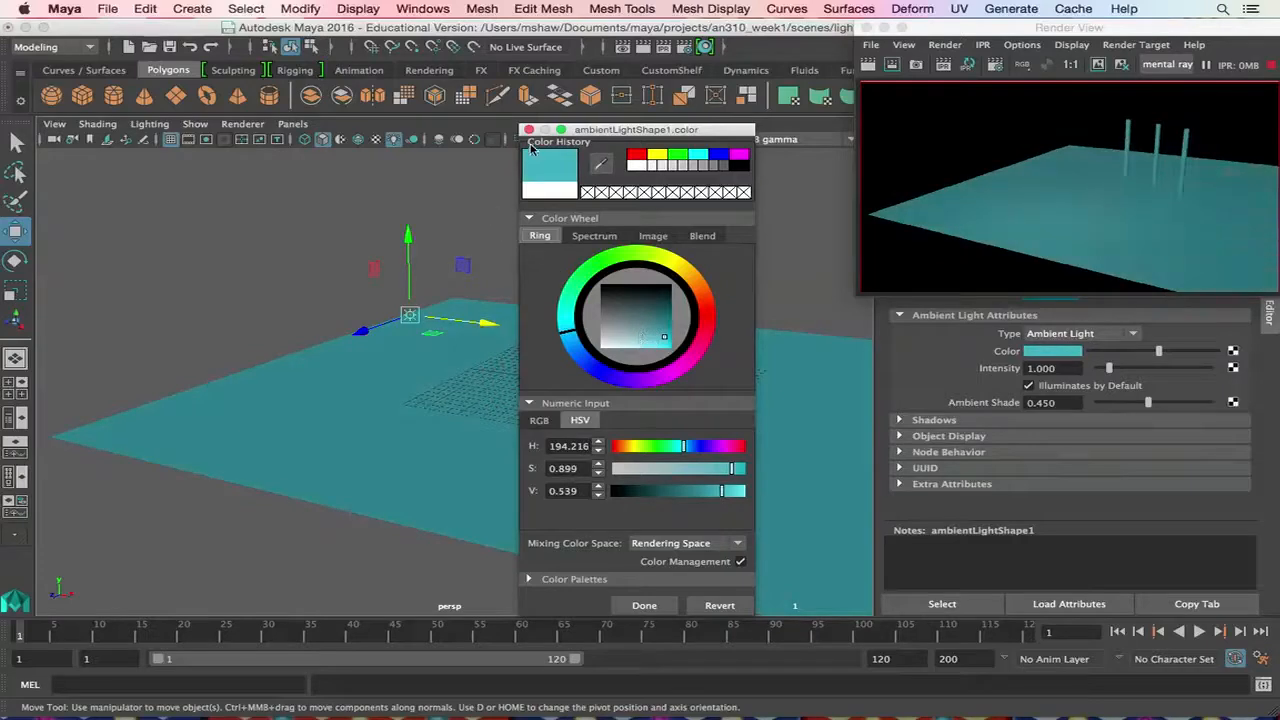
{"action": "left_click", "coordinate": [529, 130]}
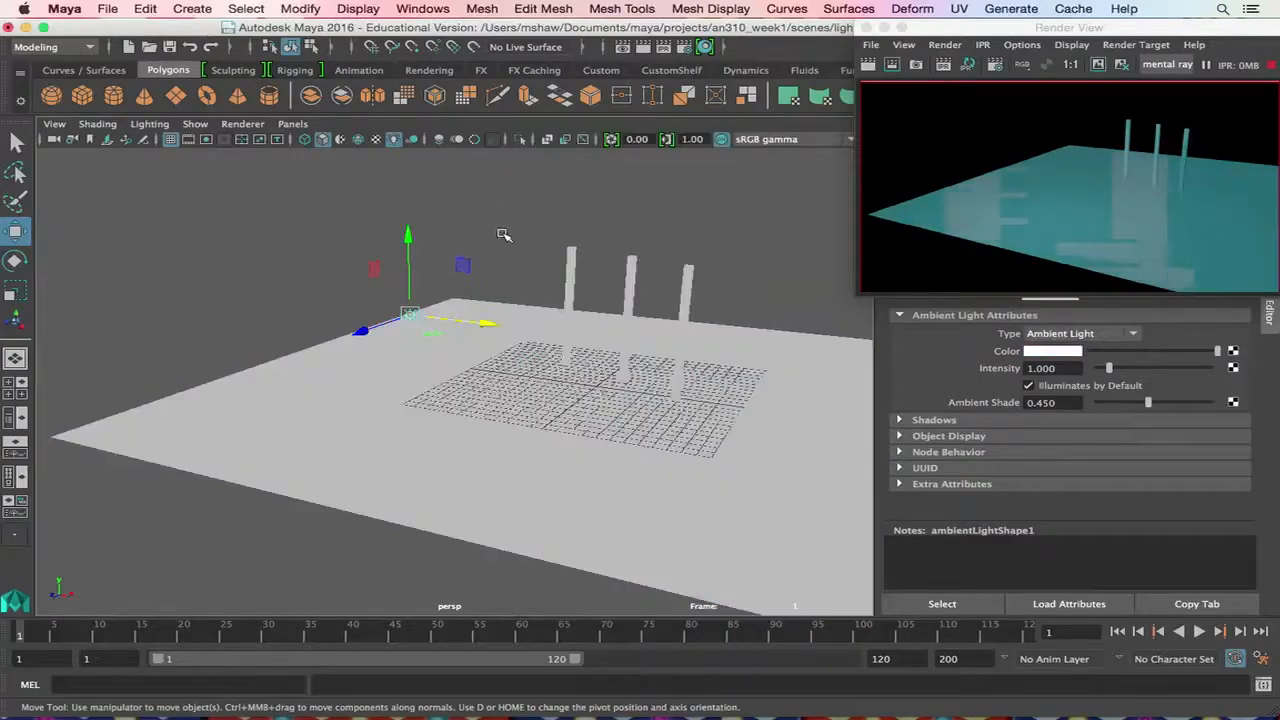
Set the ambient light's color to a medium blue.
{"action": "left_click", "coordinate": [1036, 352]}
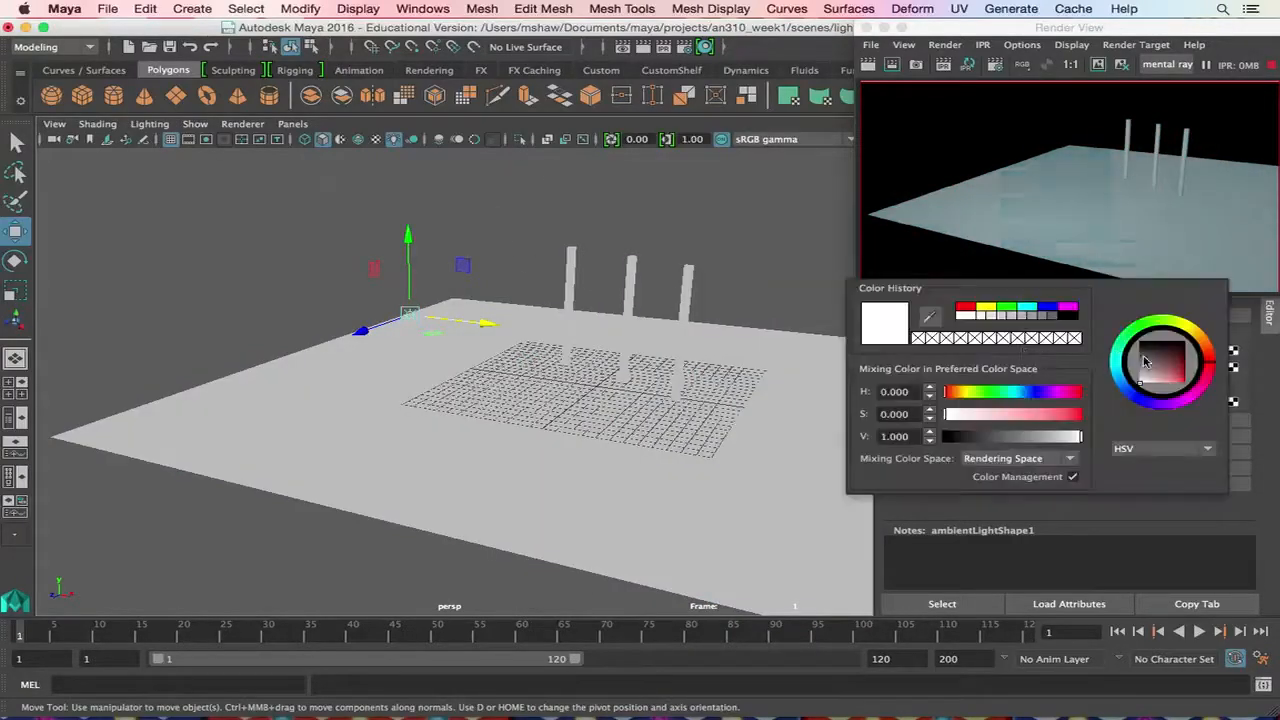
{"action": "left_click", "coordinate": [1119, 376]}
{"action": "left_click", "coordinate": [1158, 375]}
{"action": "left_click_drag", "start_coordinate": [1160, 376], "coordinate": [1176, 372]}
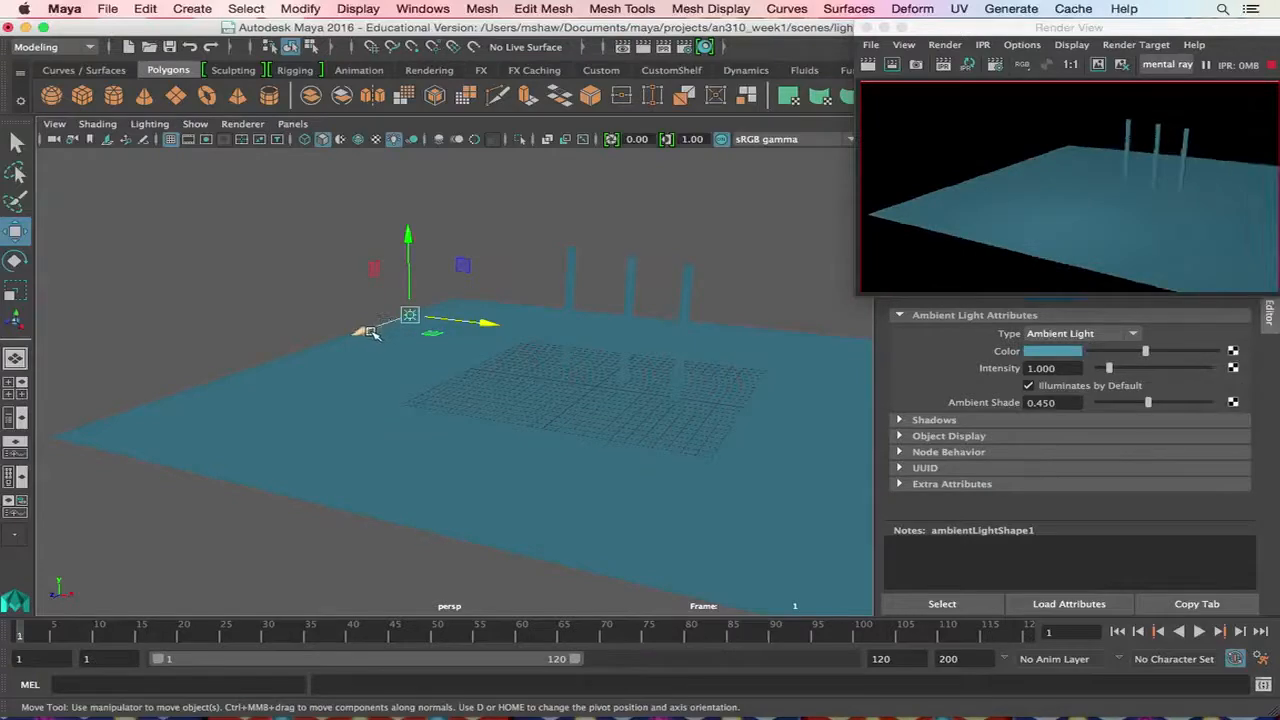
Move the ambient light back along Z to about -22.4 cm and check its effect on the posts from several angles.
{"action": "left_click_drag", "start_coordinate": [364, 331], "coordinate": [610, 250]}
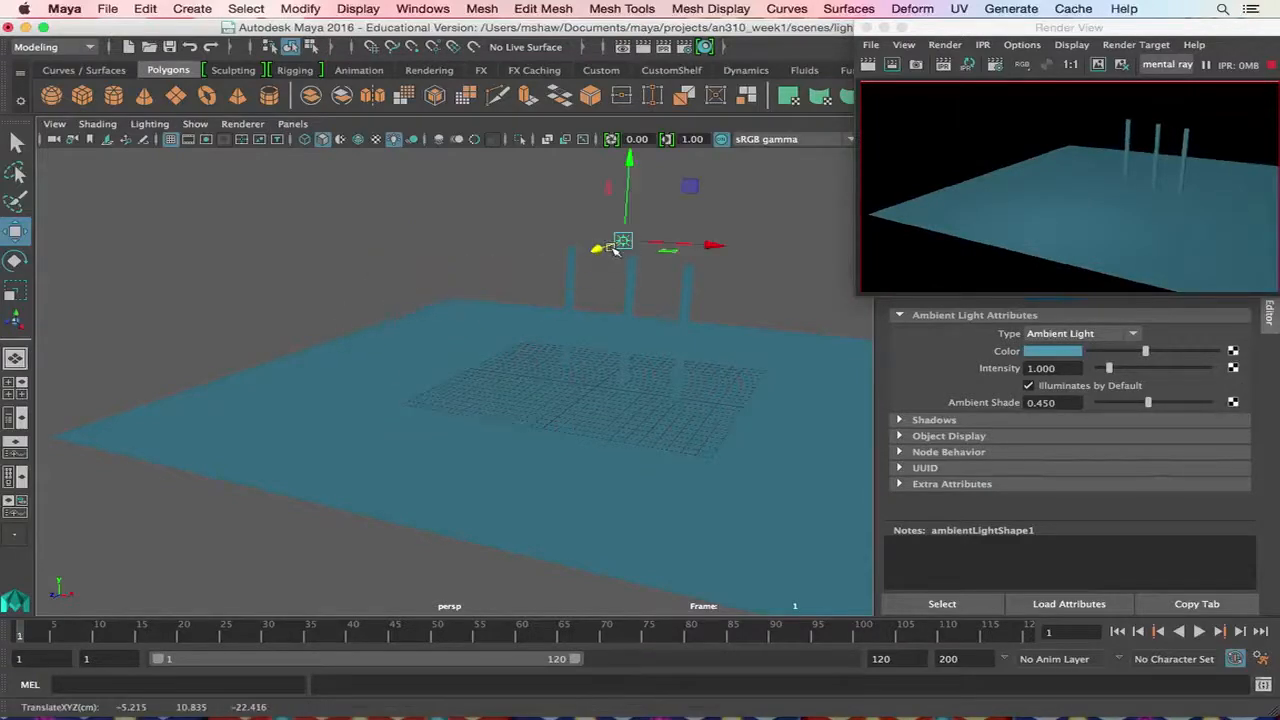
{"action": "left_click_drag", "start_coordinate": [695, 324], "coordinate": [636, 332], "text": "alt"}
{"action": "middle_click_drag", "start_coordinate": [645, 333], "coordinate": [487, 346], "text": "alt"}
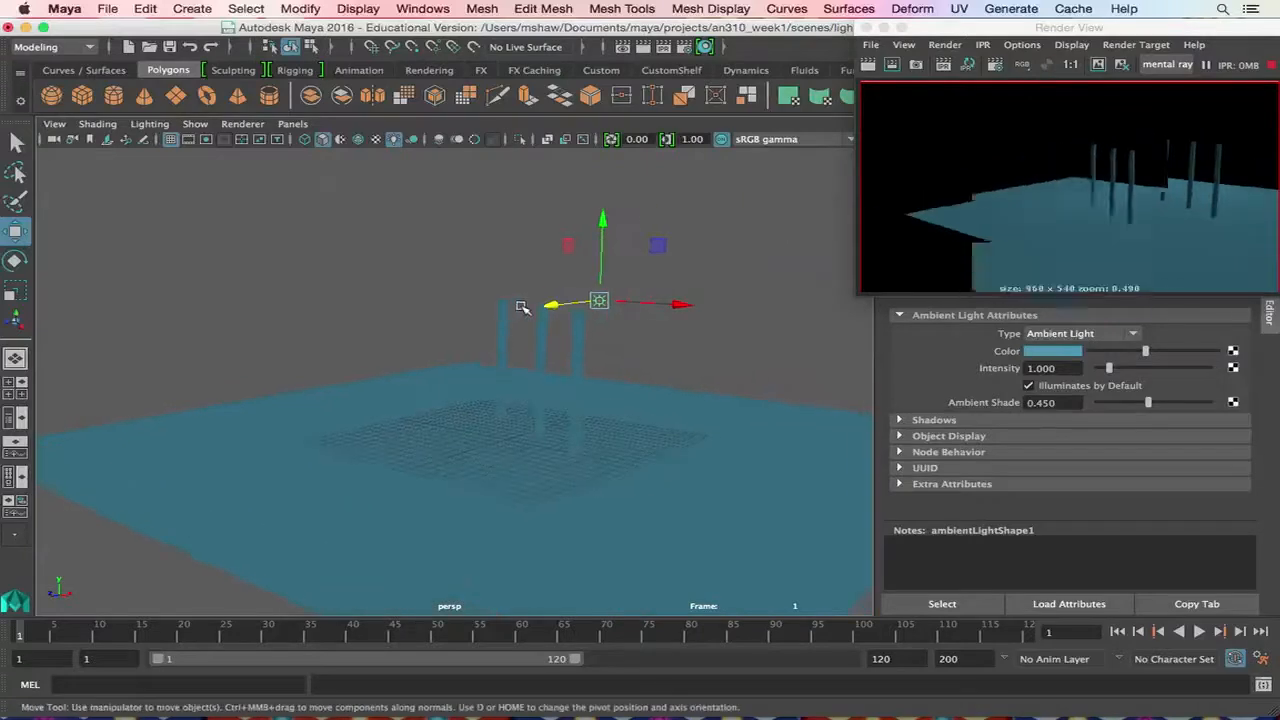
{"action": "left_click_drag", "start_coordinate": [526, 300], "coordinate": [200, 391], "text": "alt"}
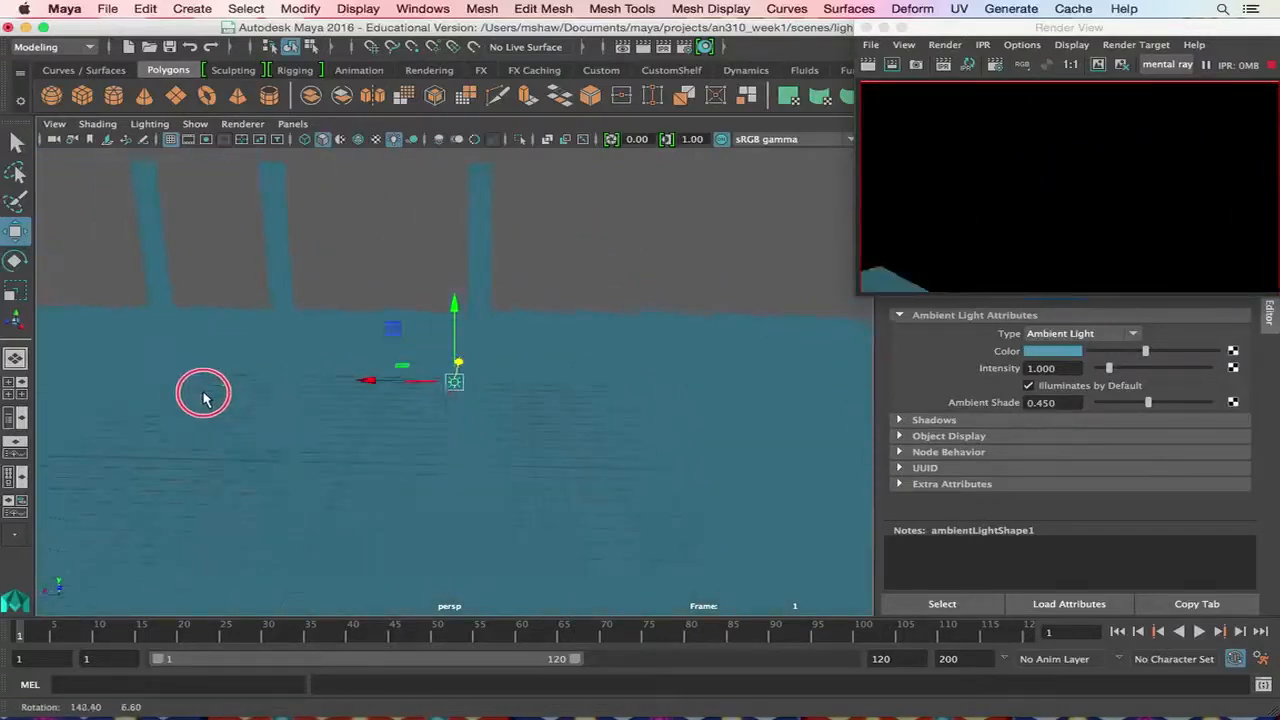
{"action": "scroll", "coordinate": [330, 403], "scroll_direction": "down", "scroll_amount": 5}
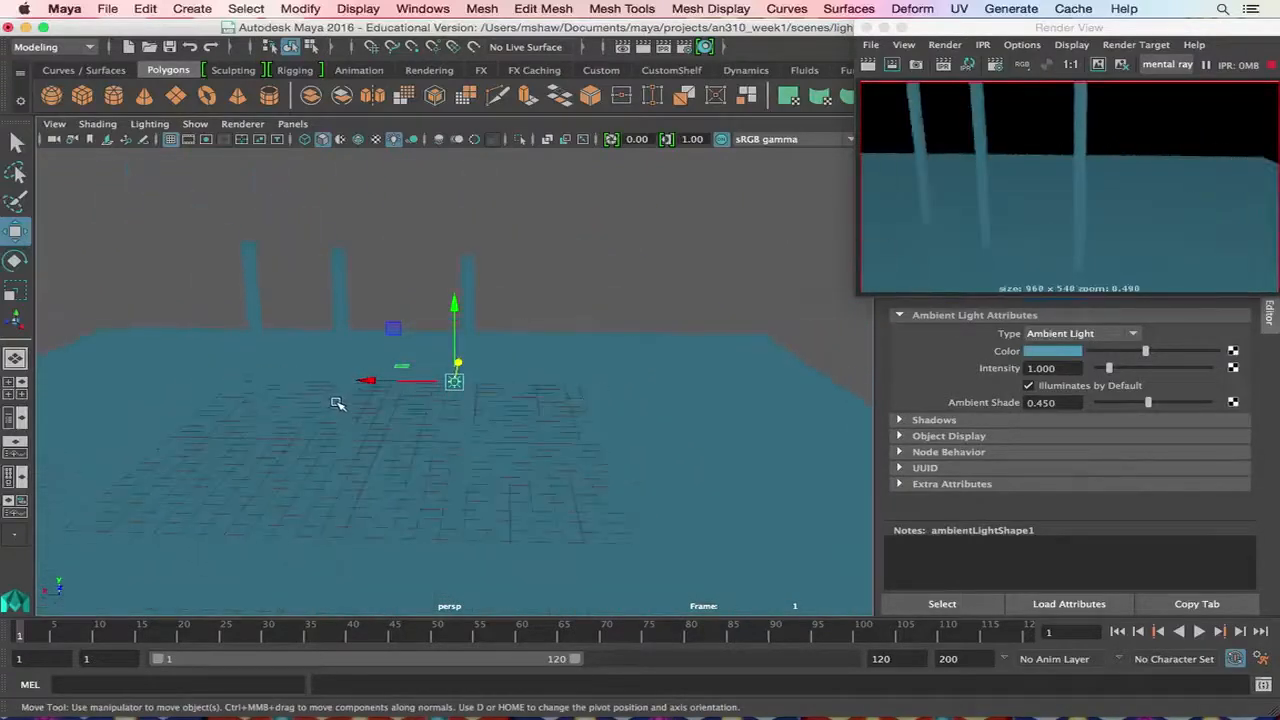
{"action": "left_click_drag", "start_coordinate": [334, 400], "coordinate": [486, 474], "text": "alt"}
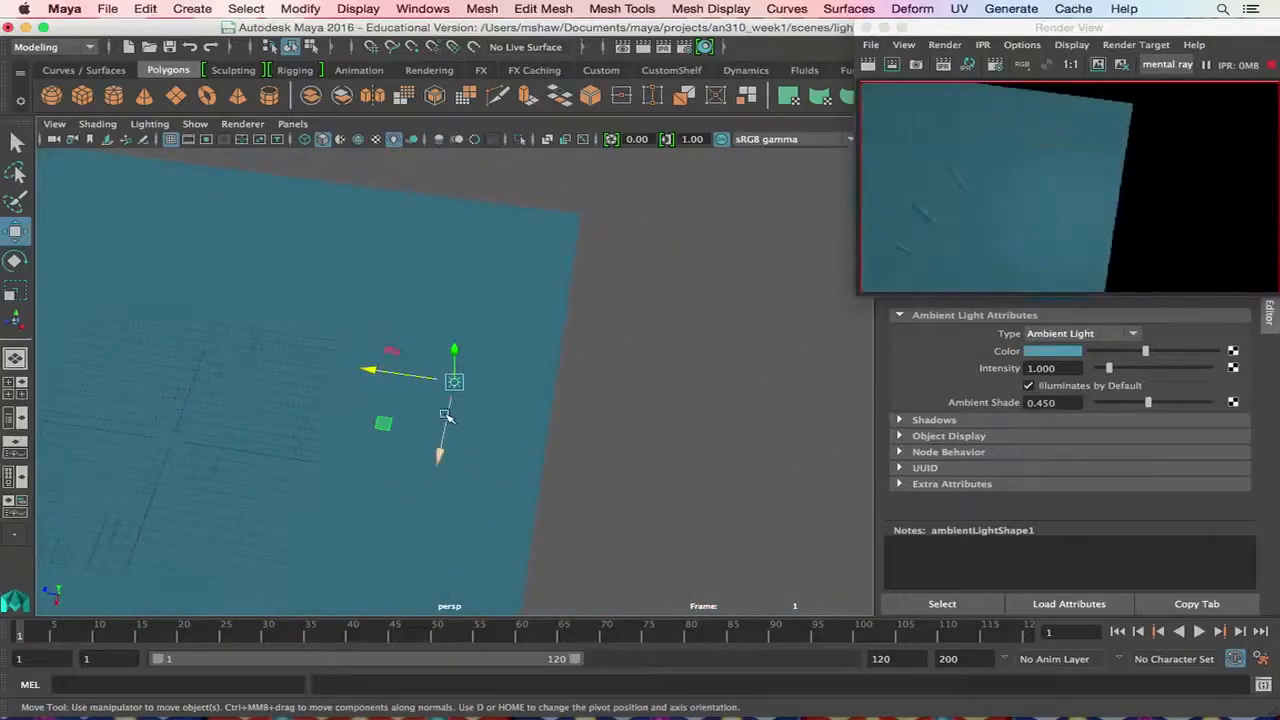
Try scaling the ambient light uniformly and check the posts in the render.
{"action": "key", "text": "r"}
{"action": "left_click_drag", "start_coordinate": [453, 388], "coordinate": [425, 385]}
{"action": "left_click_drag", "start_coordinate": [404, 444], "coordinate": [522, 442], "text": "alt"}
{"action": "scroll", "coordinate": [511, 465], "scroll_direction": "down", "scroll_amount": 3}
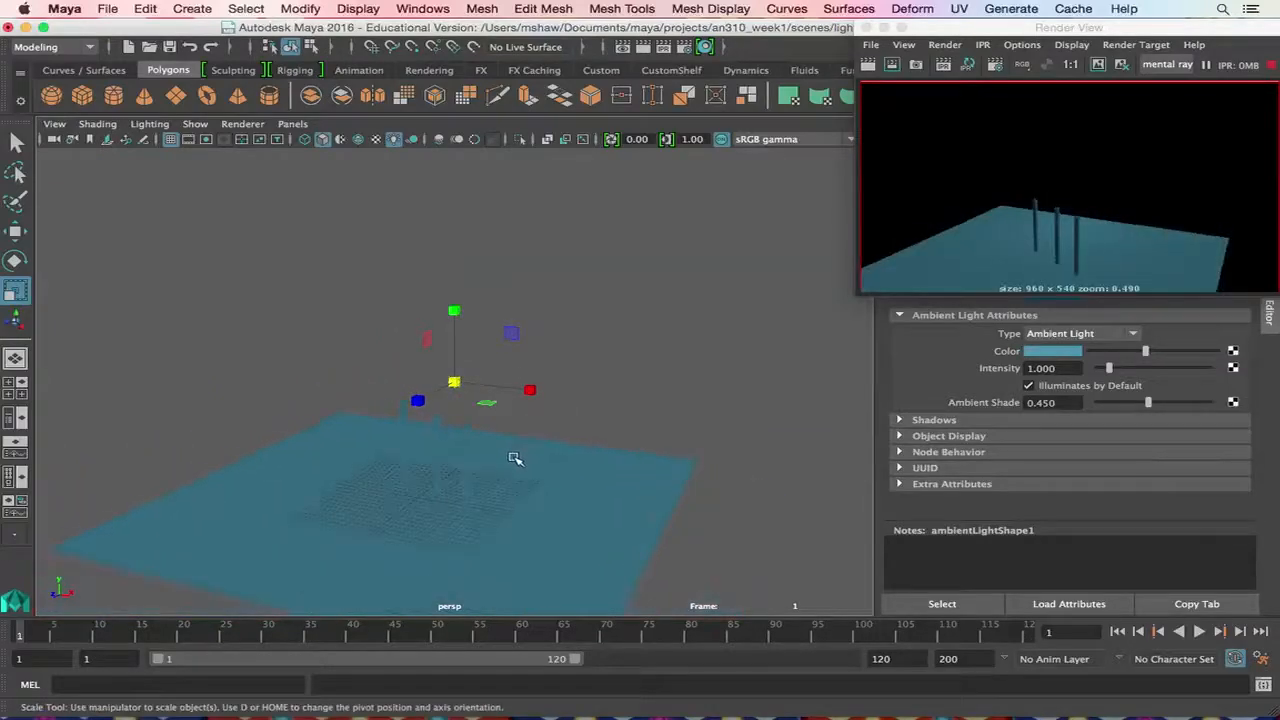
{"action": "scroll", "coordinate": [530, 452], "scroll_direction": "up", "scroll_amount": 2}
{"action": "scroll", "coordinate": [500, 401], "scroll_direction": "up", "scroll_amount": 3}
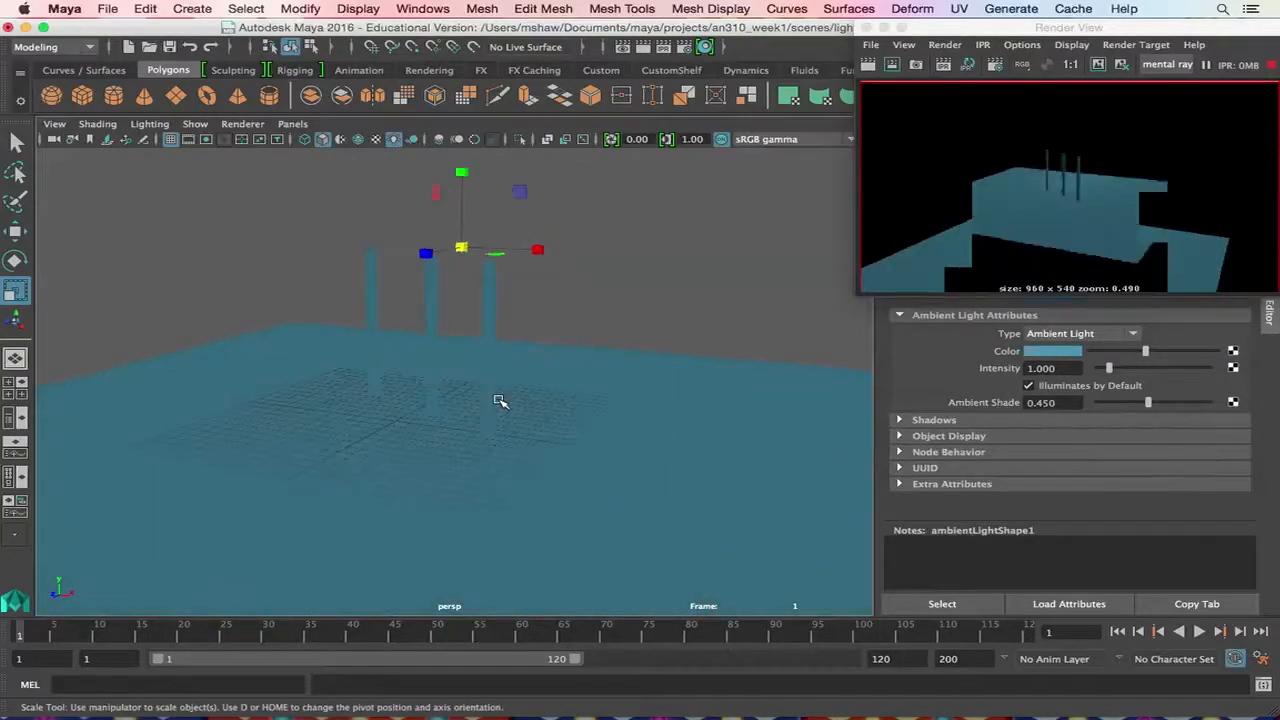
{"action": "scroll", "coordinate": [500, 401], "scroll_direction": "up", "scroll_amount": 2}
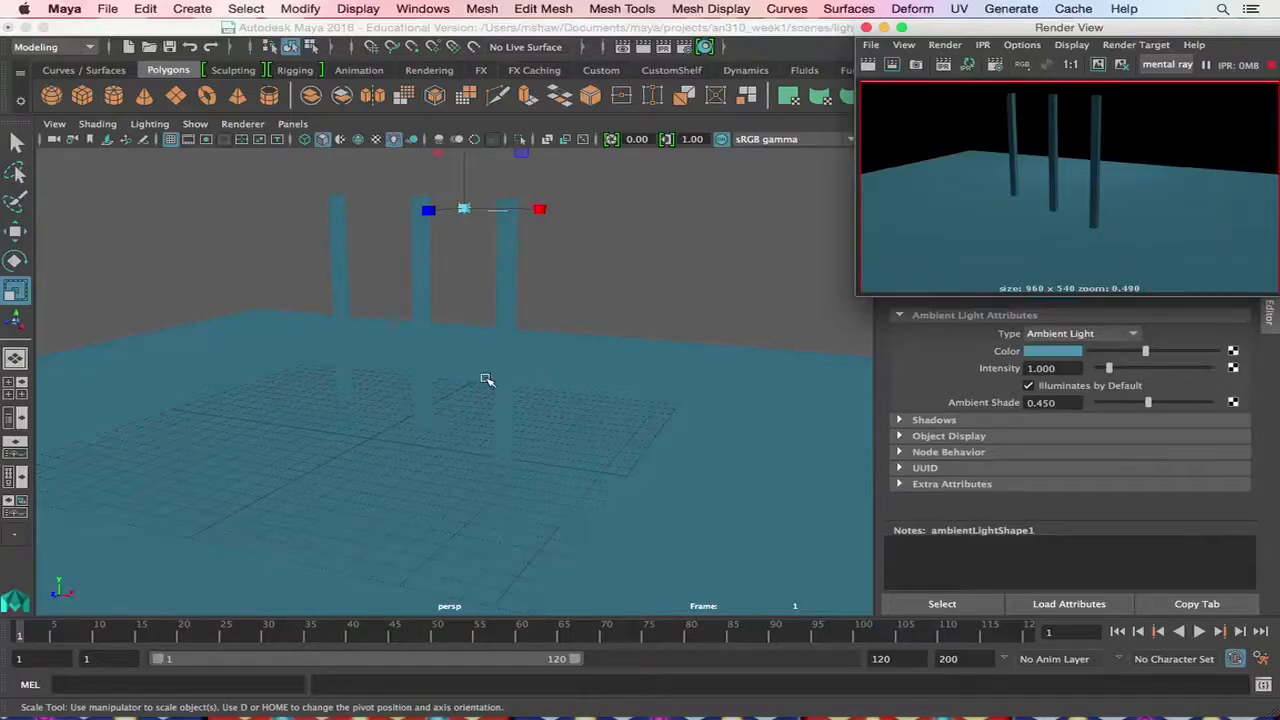
Delete the ambient light and create a point light with the default options.
{"action": "left_click", "coordinate": [490, 269]}
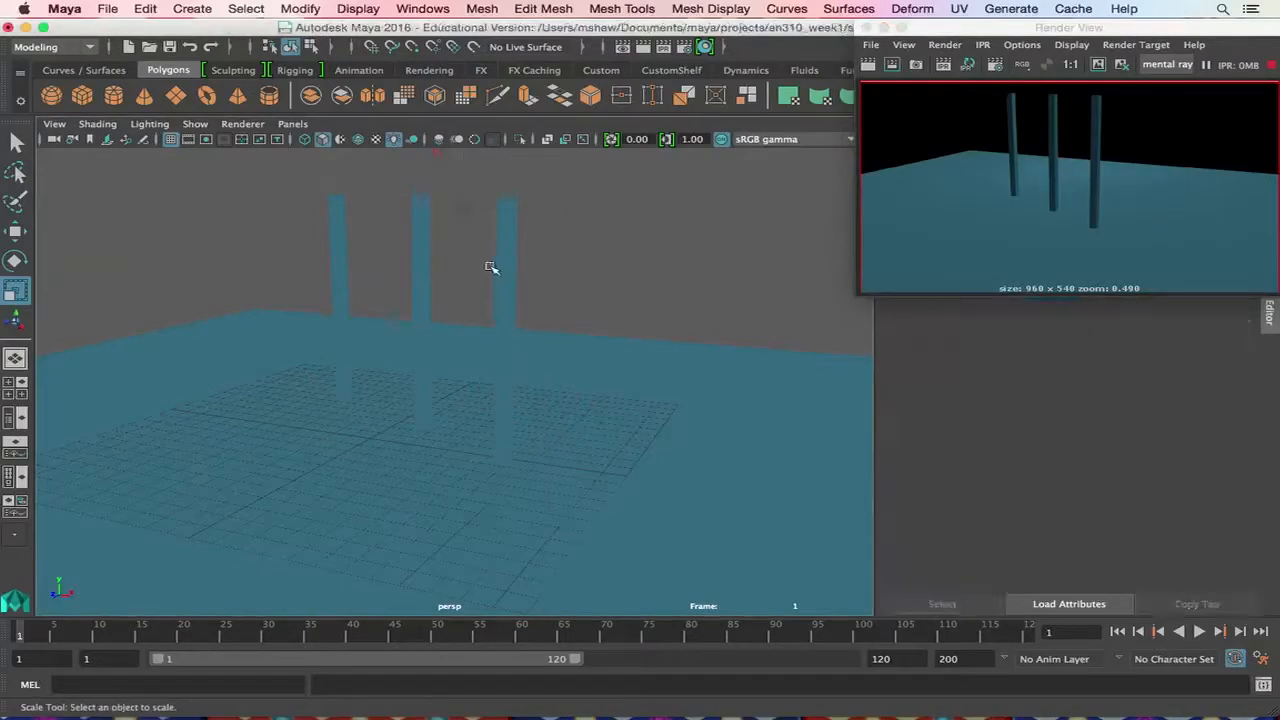
{"action": "left_click", "coordinate": [466, 208]}
{"action": "key", "text": "Delete"}
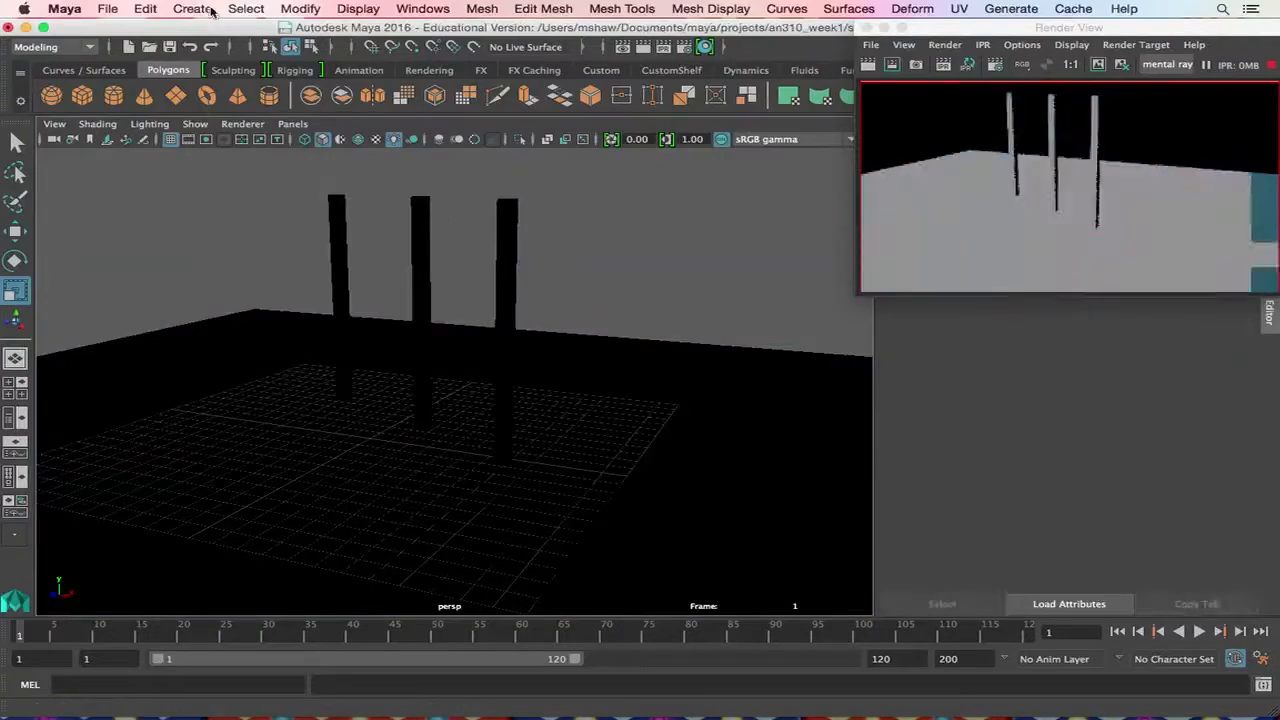
{"action": "left_click", "coordinate": [211, 10]}
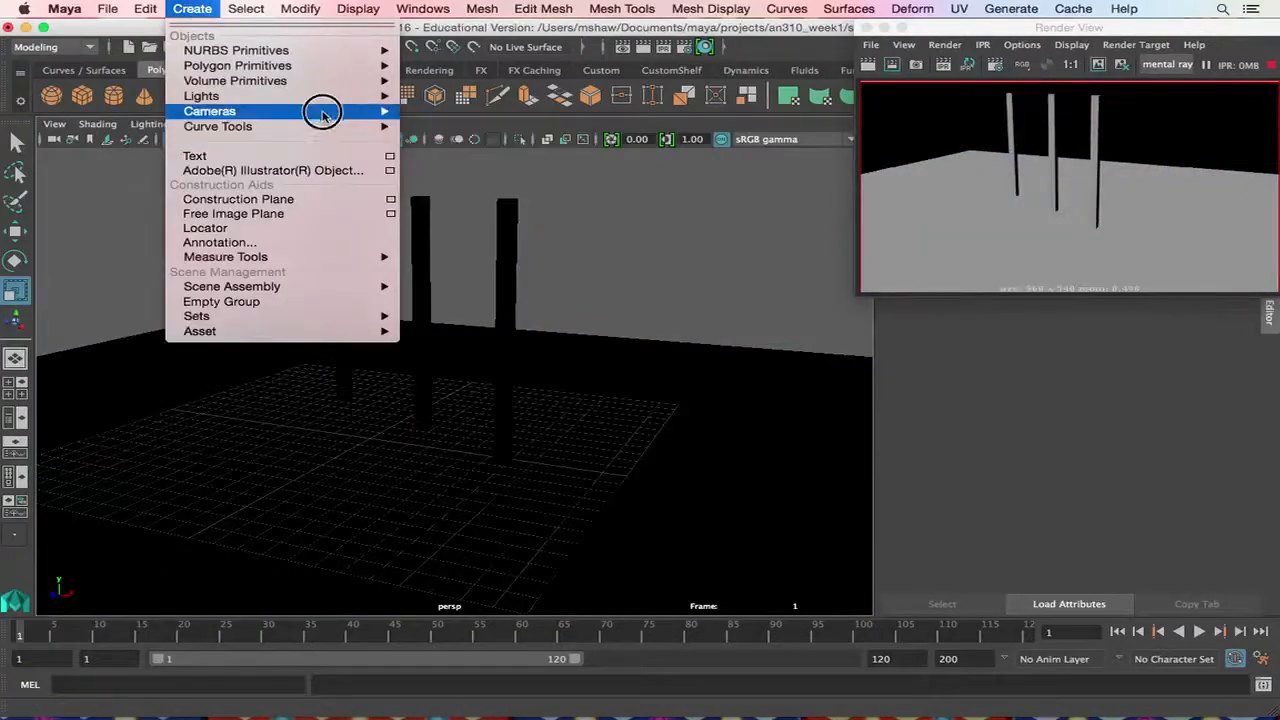
{"action": "mouse_move", "coordinate": [320, 94]}
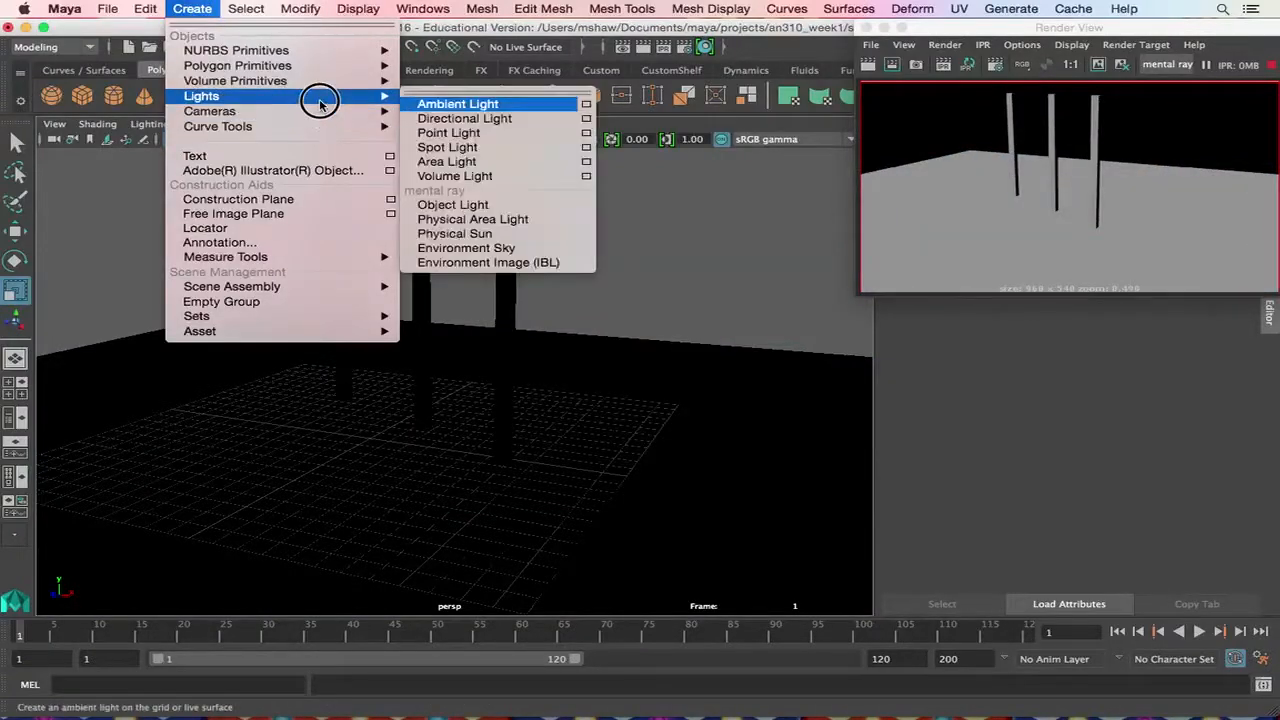
{"action": "left_click", "coordinate": [492, 134]}
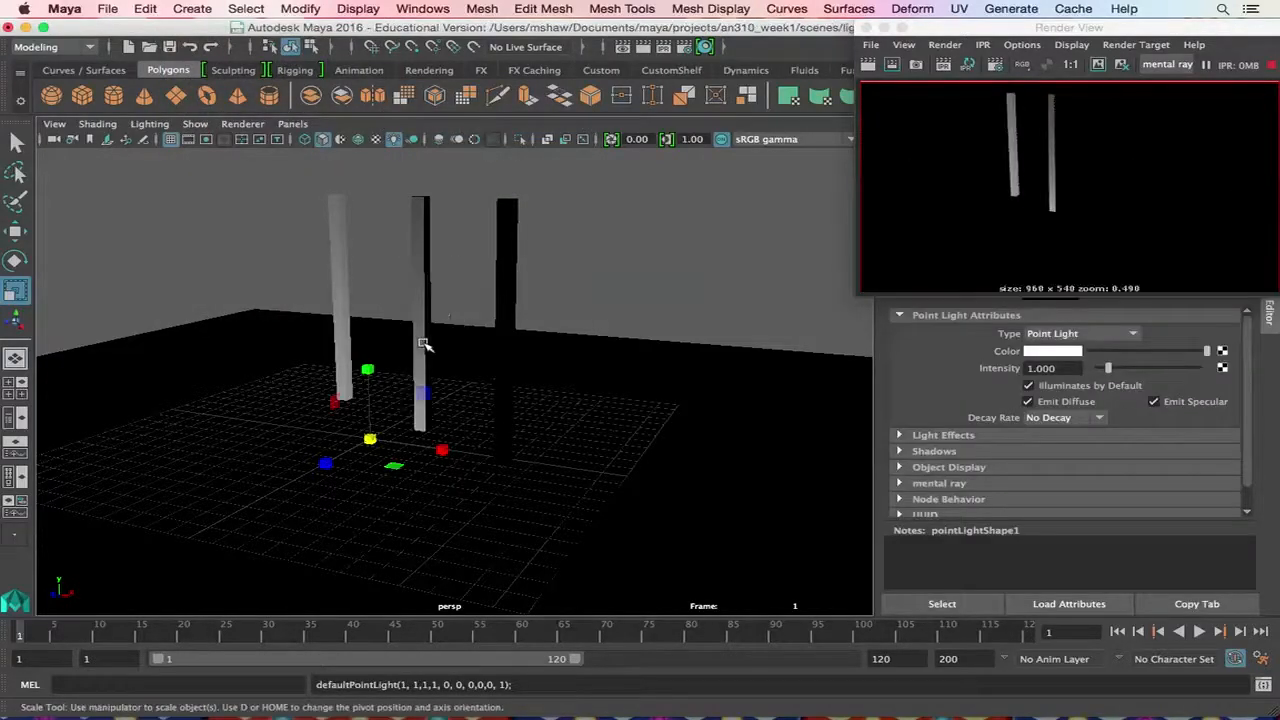
Move the point light to about 6.4 cm in X, 9.1 cm in Y and 12.8 cm in Z.
{"action": "key", "text": "w"}
{"action": "left_click_drag", "start_coordinate": [367, 368], "coordinate": [393, 186]}
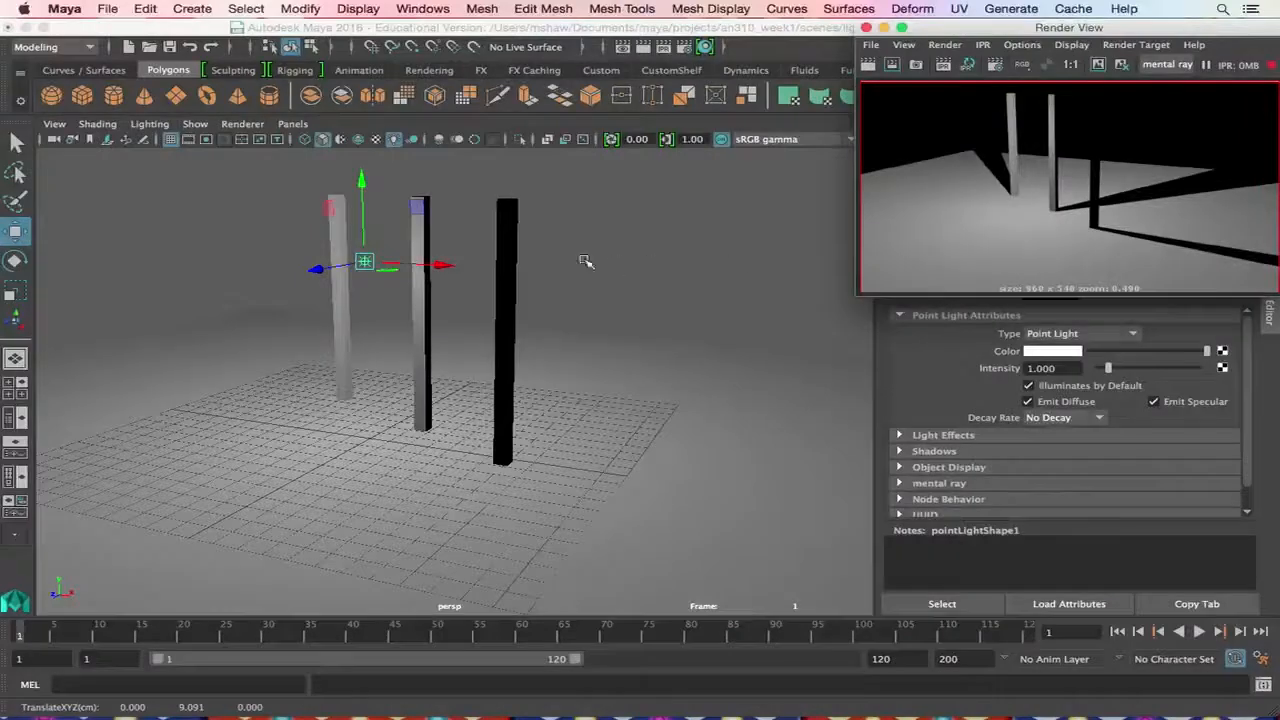
{"action": "left_click_drag", "start_coordinate": [318, 270], "coordinate": [213, 303]}
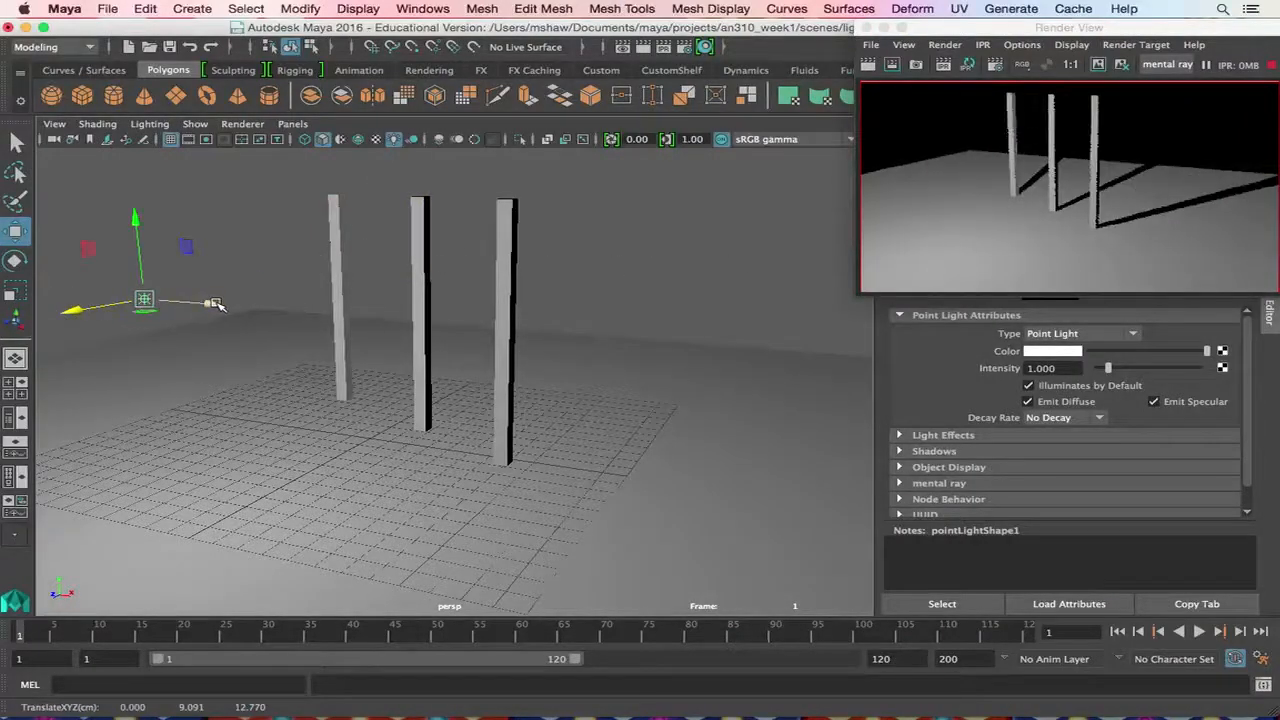
{"action": "left_click_drag", "start_coordinate": [216, 305], "coordinate": [383, 333]}
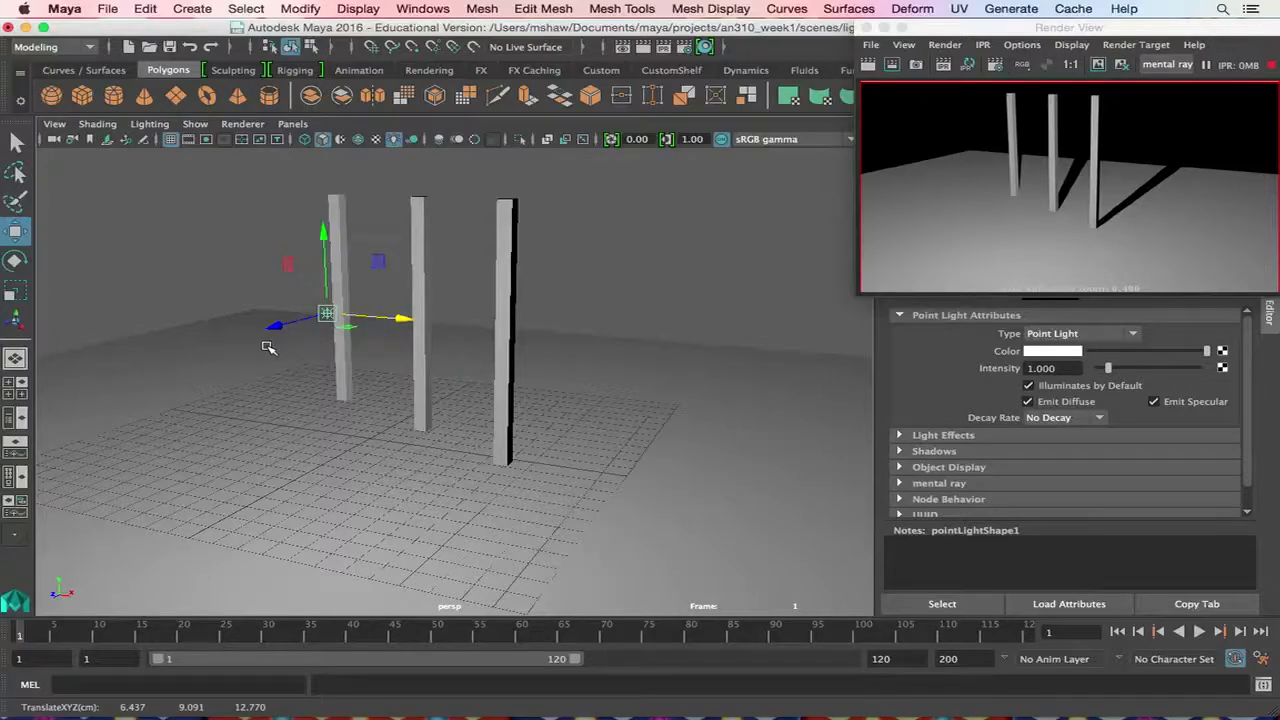
Delete the point light and create an area light with the default options.
{"action": "key", "text": "Delete"}
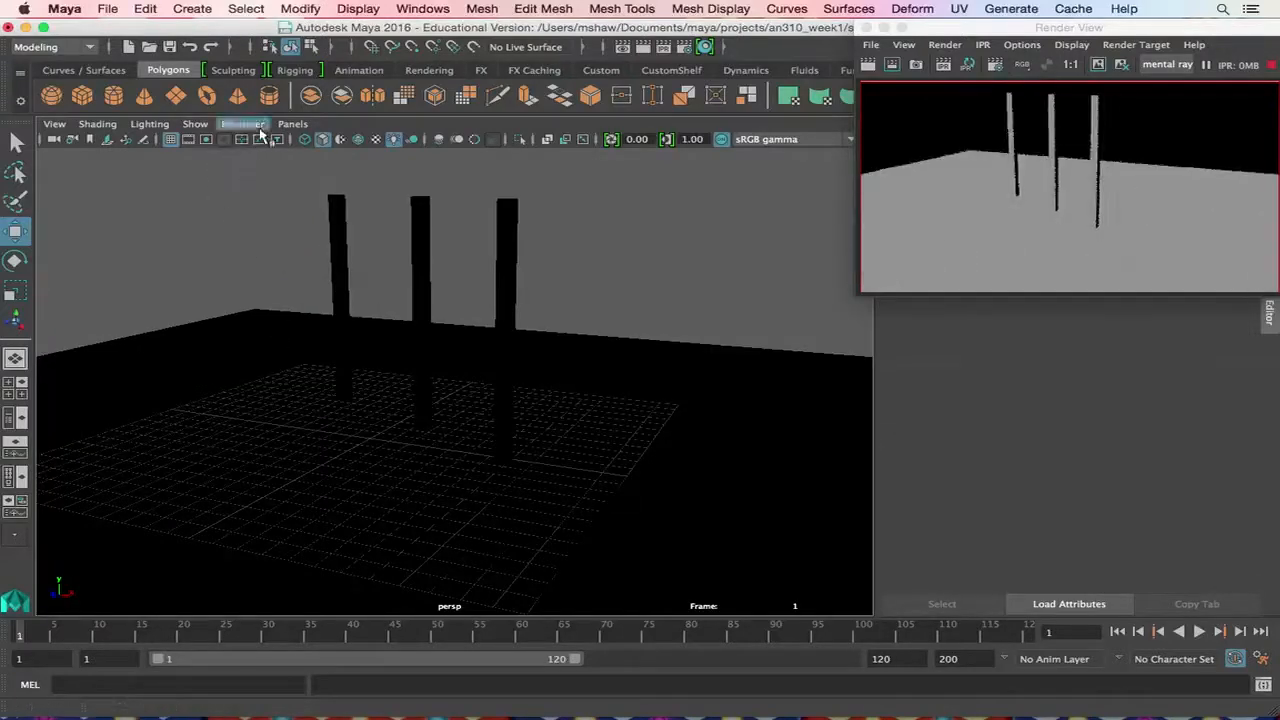
{"action": "left_click", "coordinate": [250, 8]}
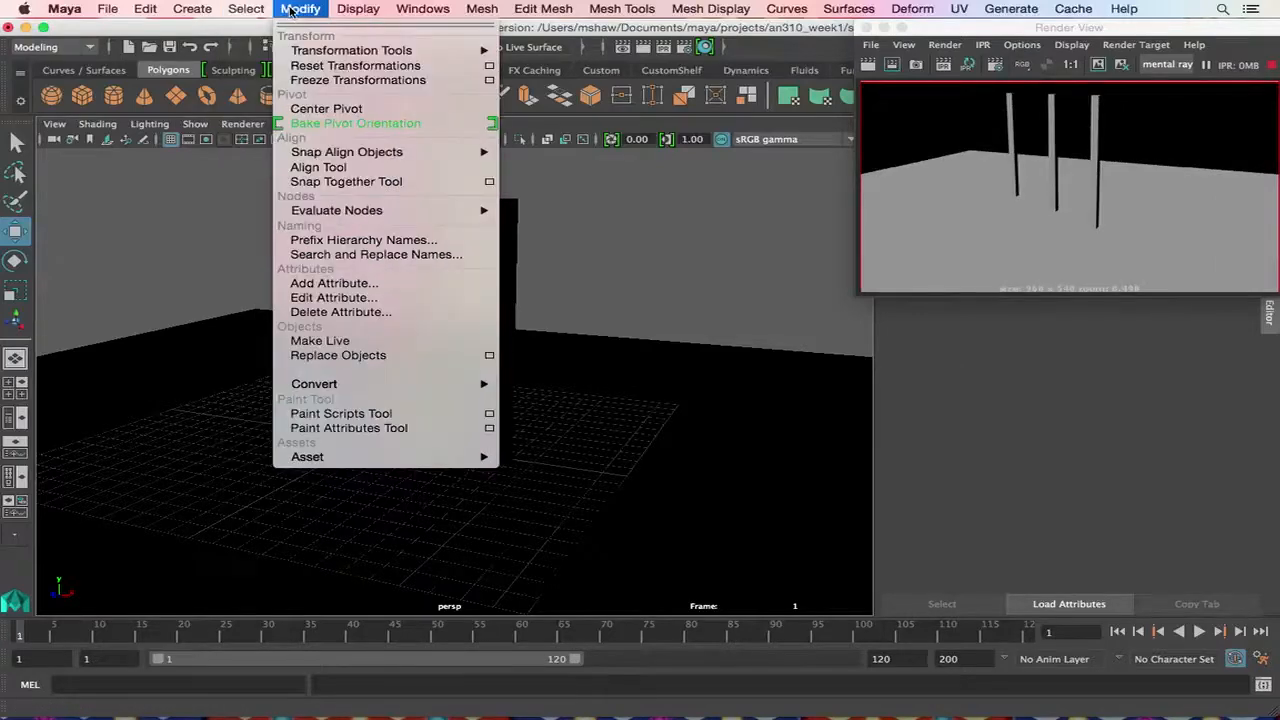
{"action": "mouse_move", "coordinate": [192, 8]}
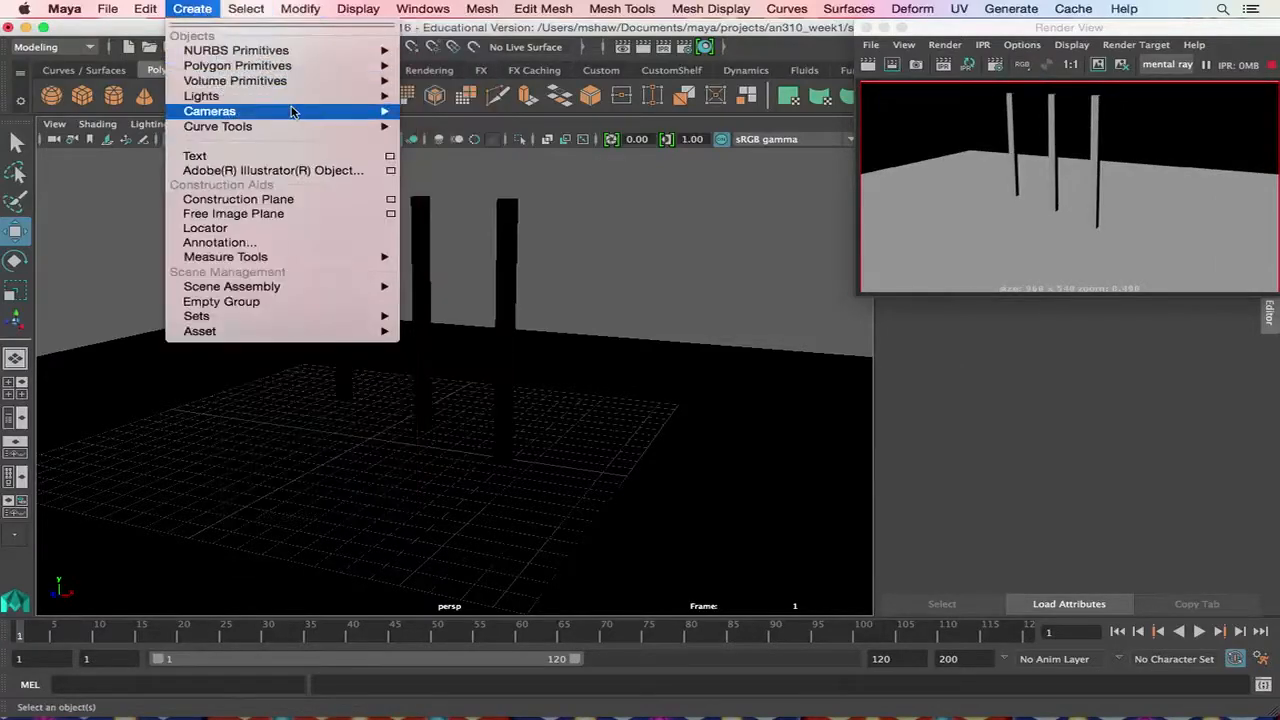
{"action": "mouse_move", "coordinate": [296, 100]}
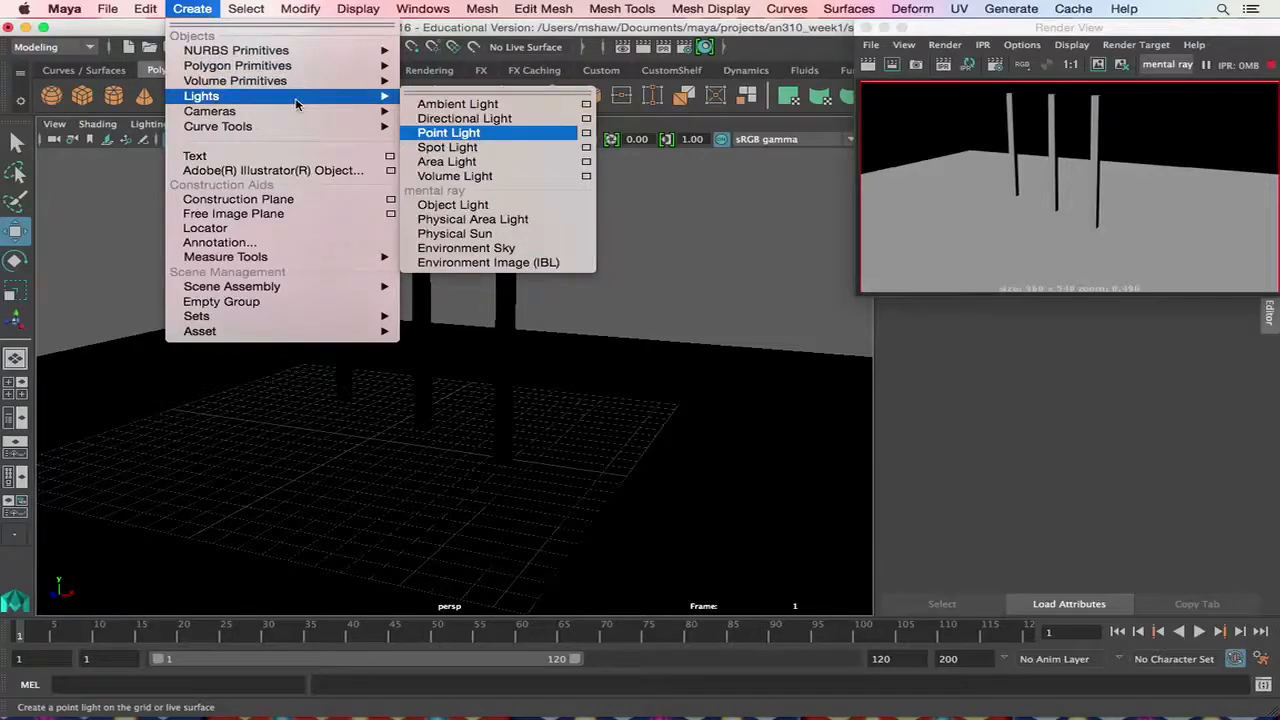
{"action": "left_click", "coordinate": [478, 162]}
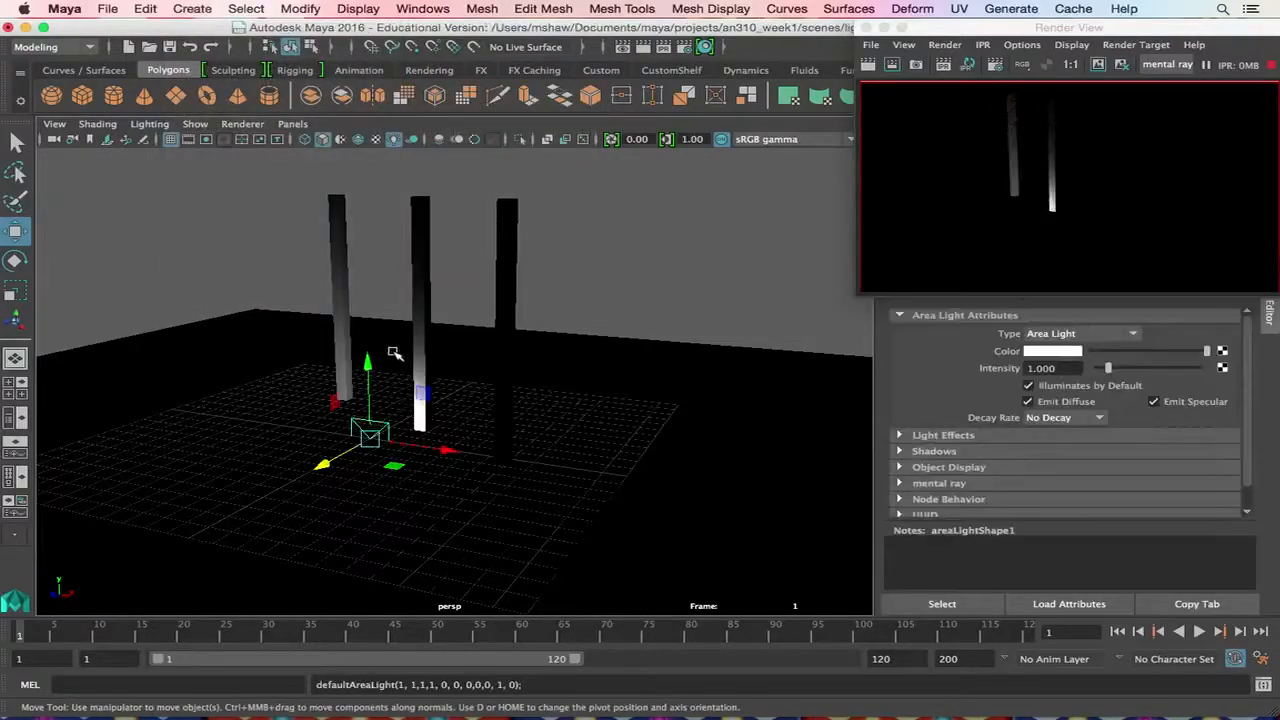
Raise the area light to about 9 cm in Y, pull it forward along Z, and frame it to examine its shape and direction.
{"action": "left_click_drag", "start_coordinate": [368, 360], "coordinate": [345, 190]}
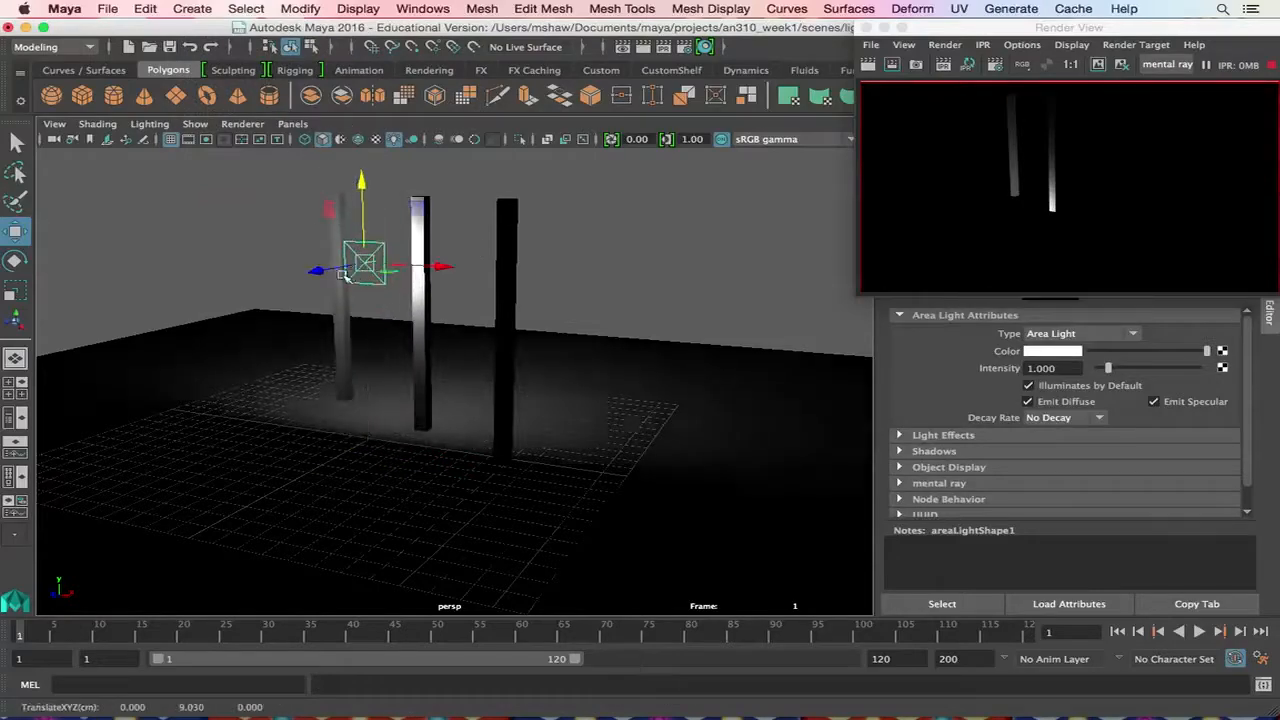
{"action": "left_click_drag", "start_coordinate": [318, 272], "coordinate": [108, 340]}
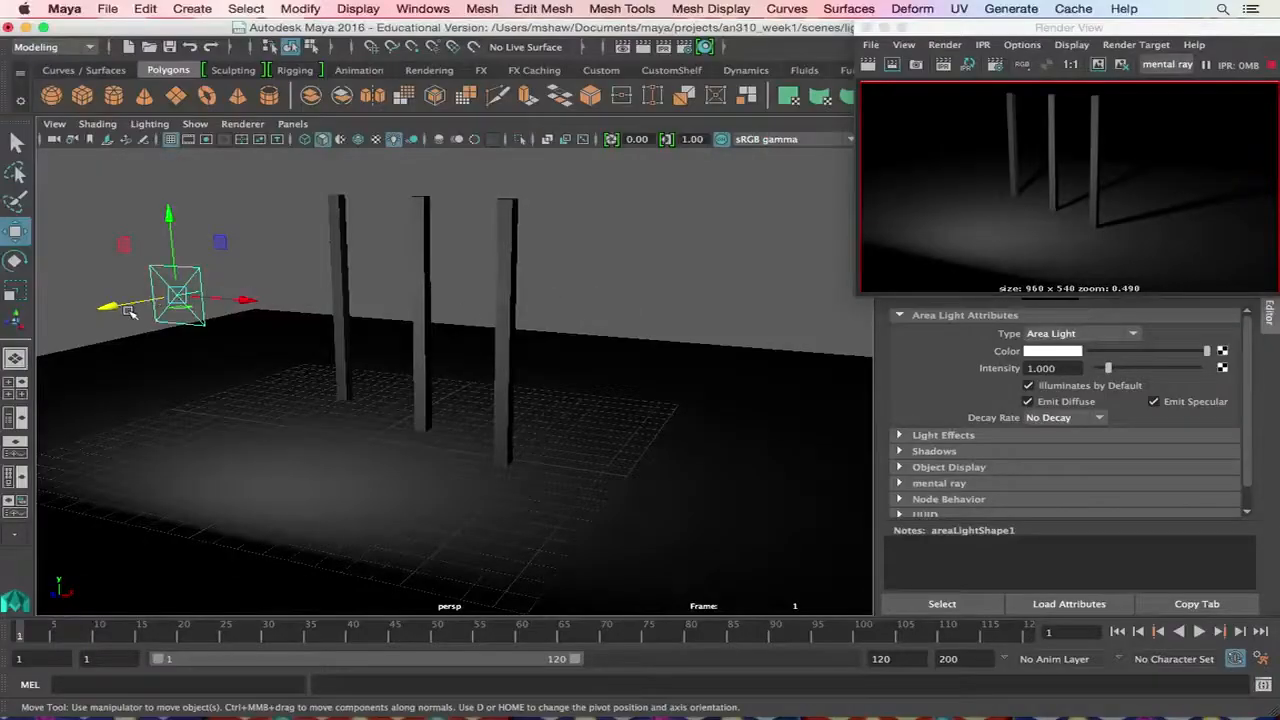
{"action": "left_click_drag", "start_coordinate": [139, 320], "coordinate": [96, 321], "text": "alt"}
{"action": "key", "text": "f"}
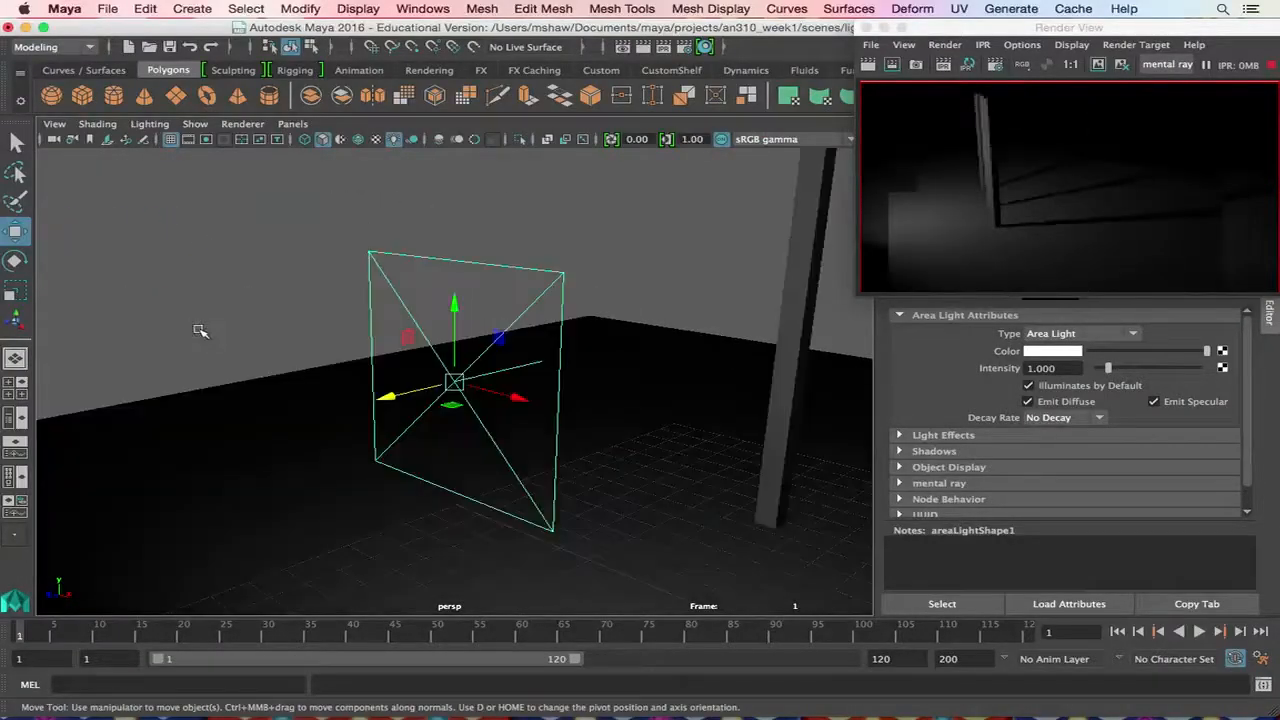
{"action": "left_click_drag", "start_coordinate": [200, 331], "coordinate": [138, 393], "text": "alt"}
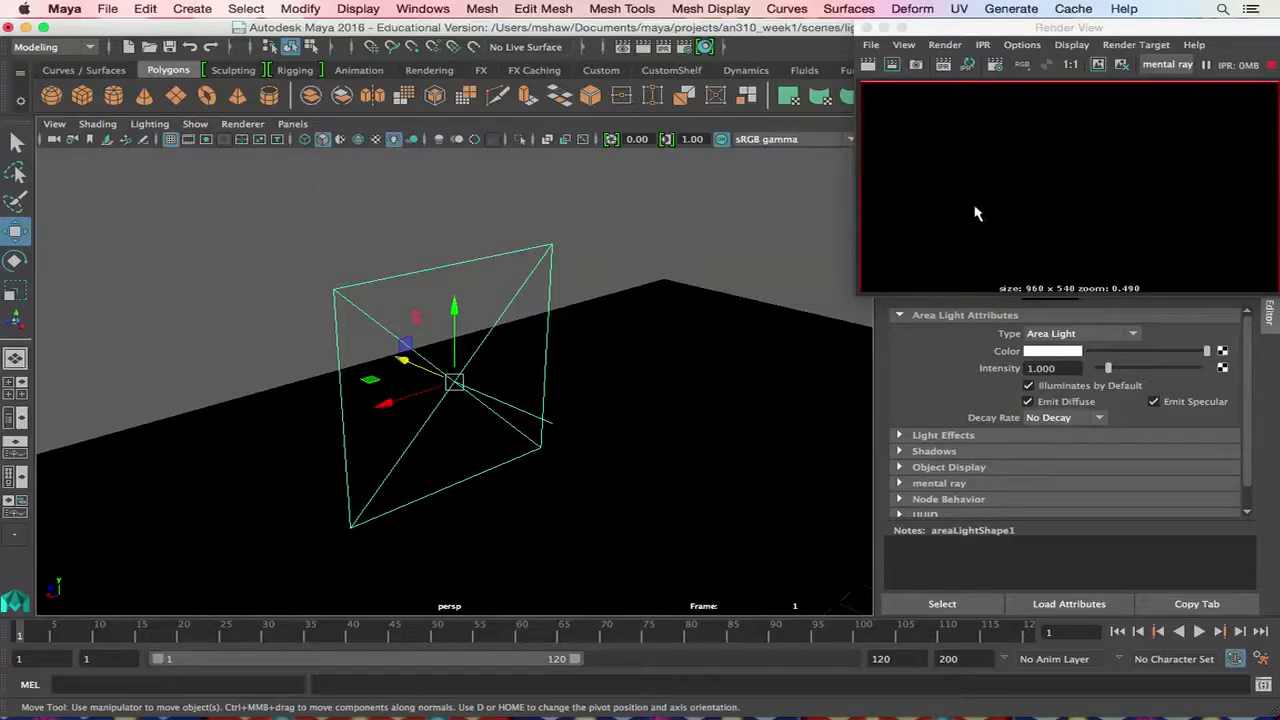
Rotate the area light about its X axis to about -50 degrees so it tilts down at the plane.
{"action": "left_click_drag", "start_coordinate": [410, 320], "coordinate": [622, 325], "text": "alt"}
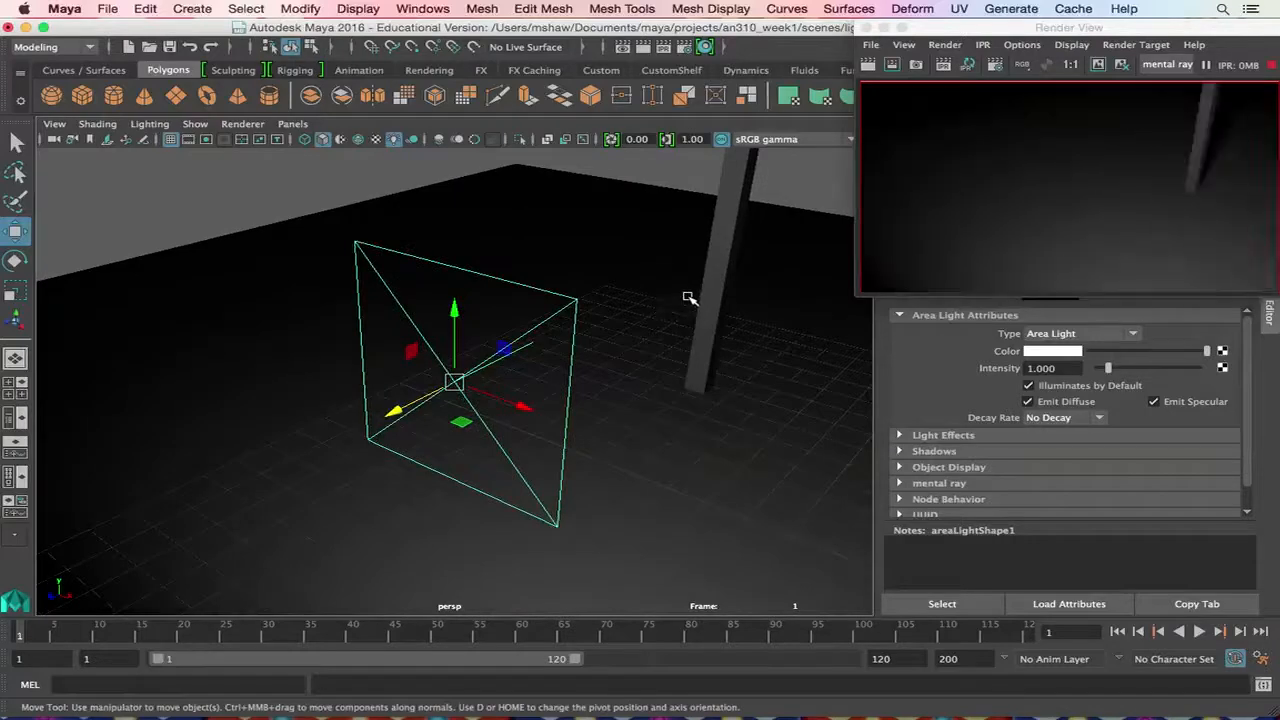
{"action": "scroll", "coordinate": [683, 288], "scroll_direction": "down", "scroll_amount": 8}
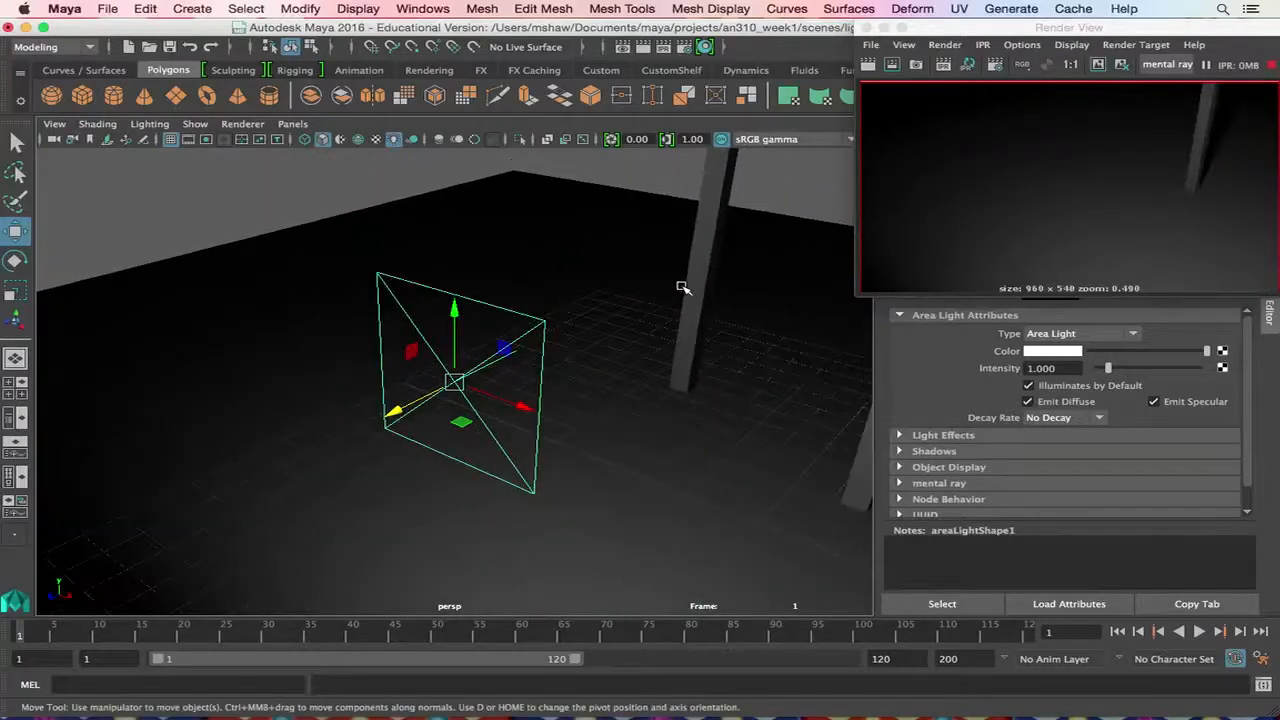
{"action": "left_click_drag", "start_coordinate": [689, 367], "coordinate": [586, 423], "text": "alt"}
{"action": "scroll", "coordinate": [509, 330], "scroll_direction": "up", "scroll_amount": 3}
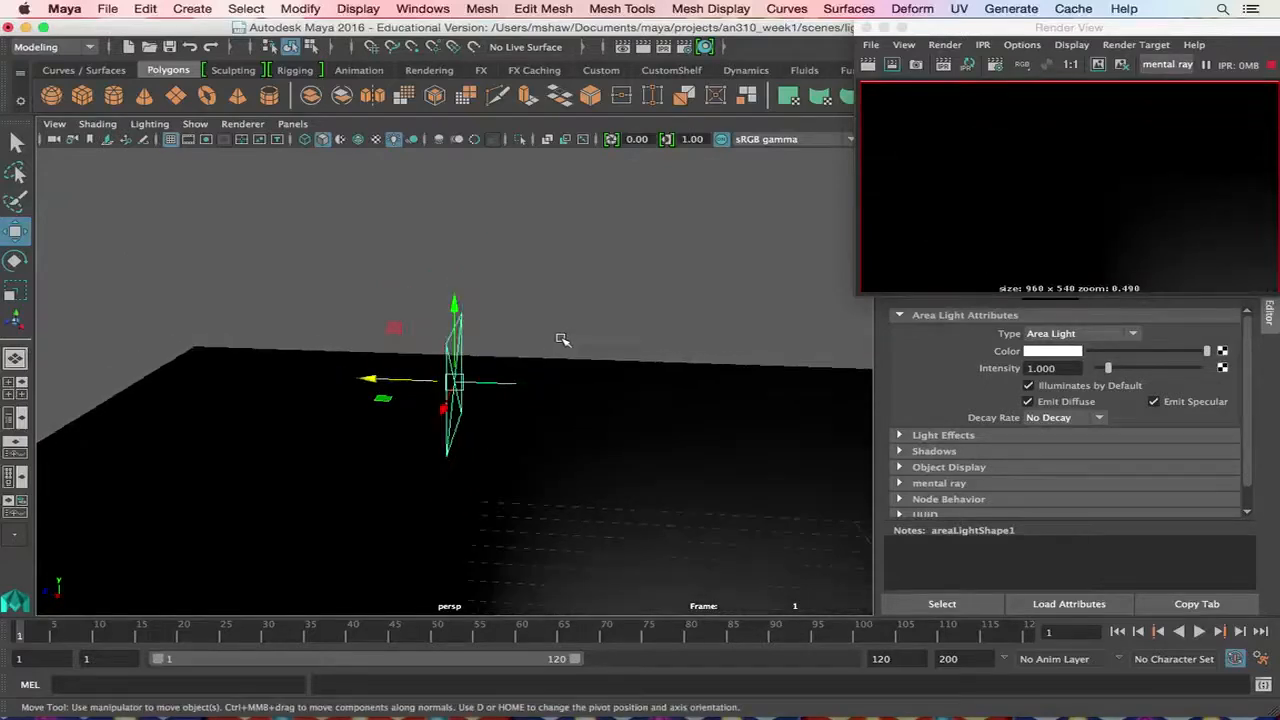
{"action": "left_click_drag", "start_coordinate": [563, 340], "coordinate": [664, 414], "text": "alt"}
{"action": "key", "text": "e"}
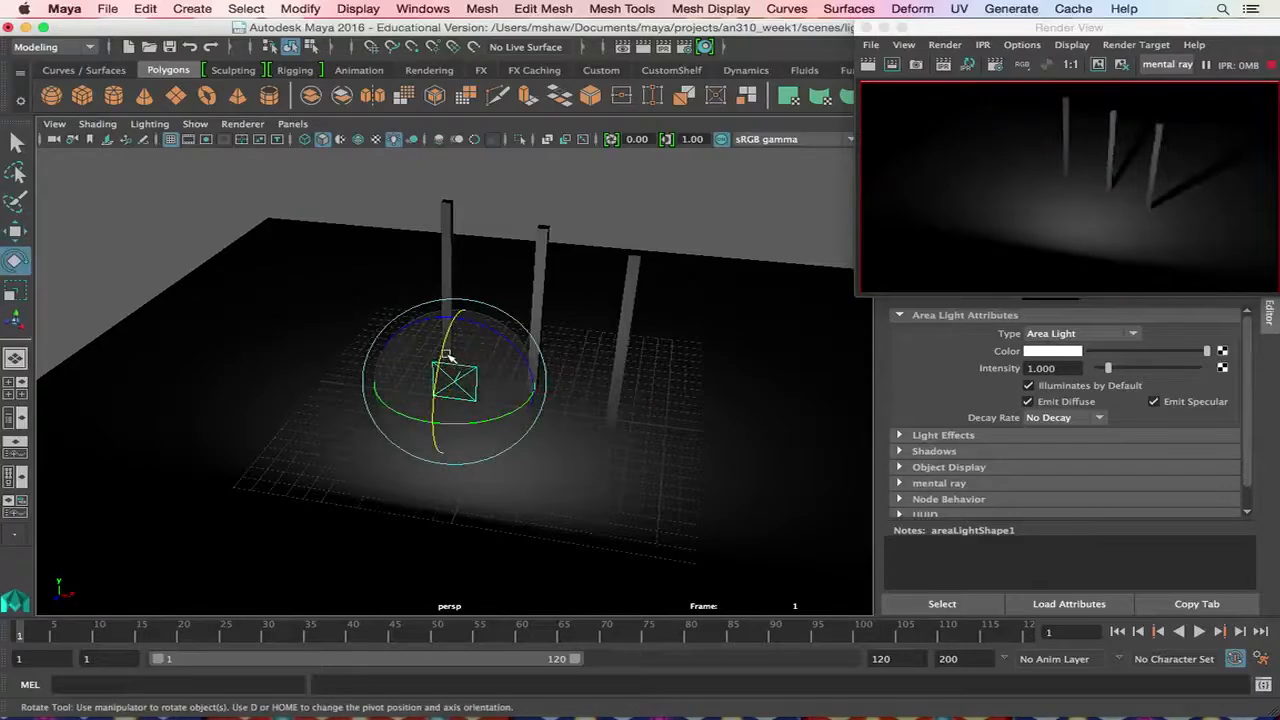
{"action": "left_click_drag", "start_coordinate": [449, 357], "coordinate": [477, 317]}
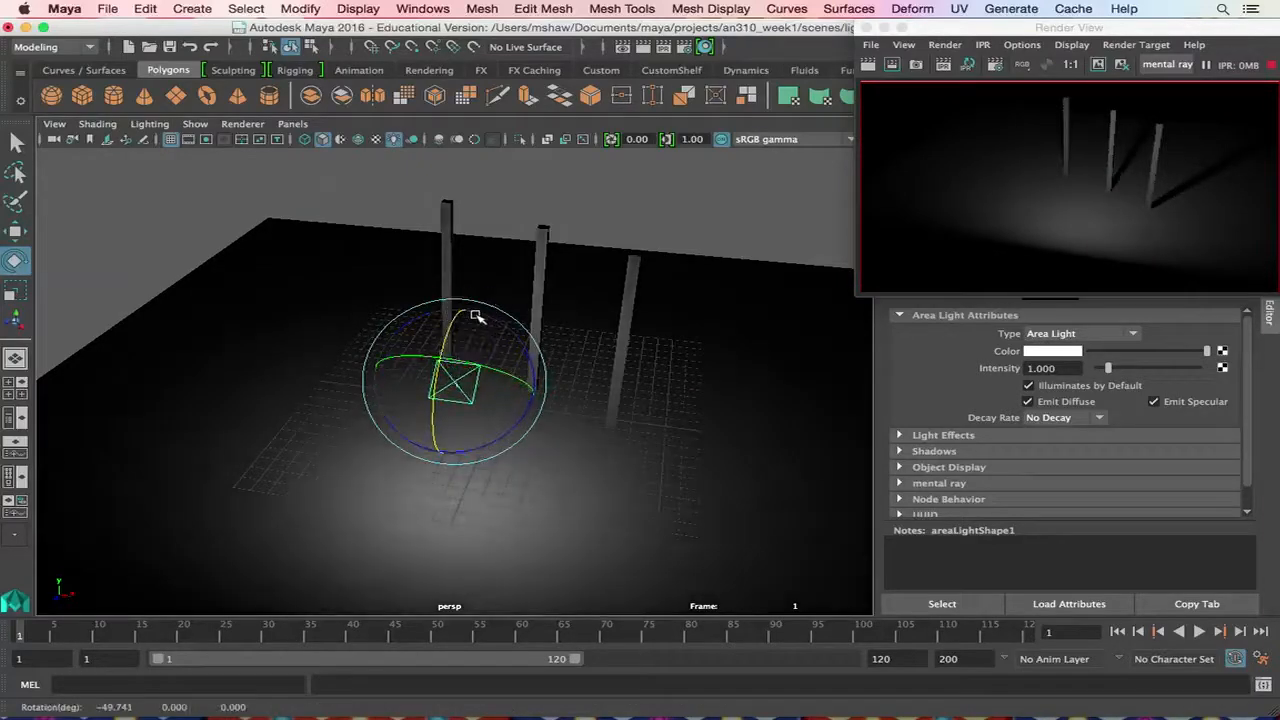
Examine the tilted area light's falloff, then rotate it back to about -6 degrees in X.
{"action": "scroll", "coordinate": [644, 351], "scroll_direction": "up", "scroll_amount": 4}
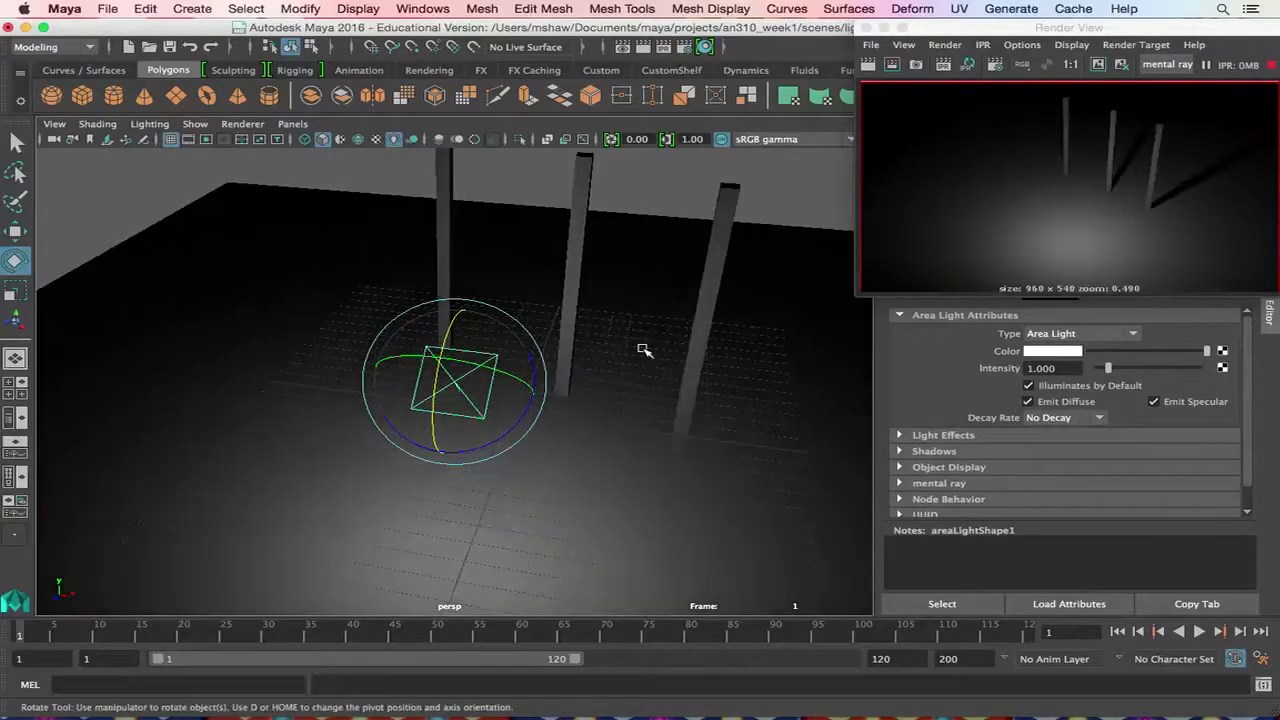
{"action": "scroll", "coordinate": [626, 348], "scroll_direction": "down", "scroll_amount": 10}
{"action": "scroll", "coordinate": [624, 351], "scroll_direction": "down", "scroll_amount": 3}
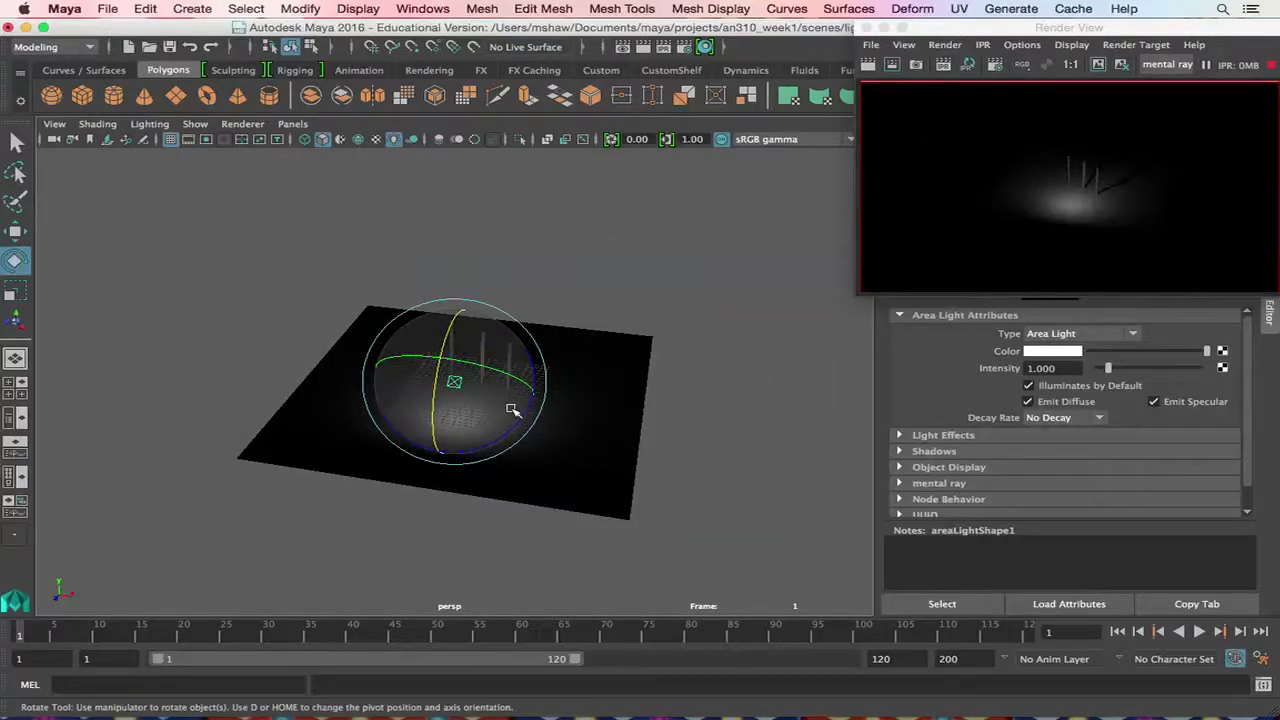
{"action": "scroll", "coordinate": [511, 407], "scroll_direction": "up", "scroll_amount": 8}
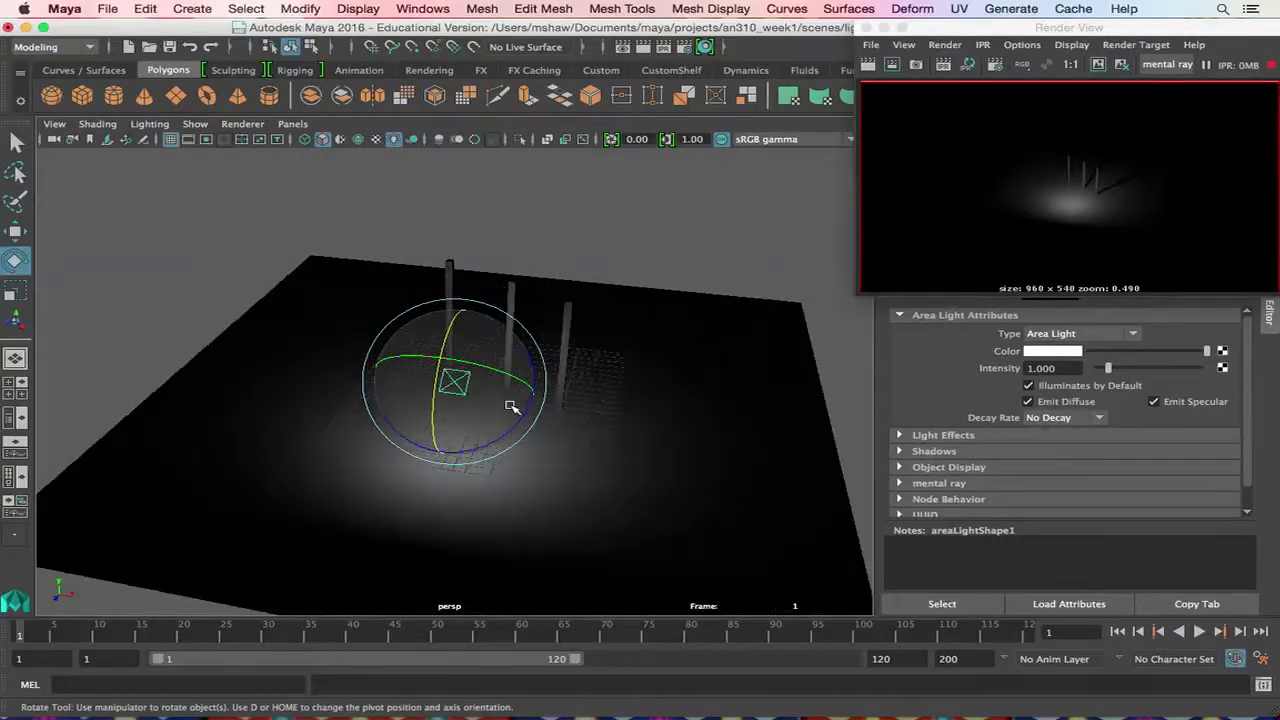
{"action": "scroll", "coordinate": [460, 400], "scroll_direction": "up", "scroll_amount": 6}
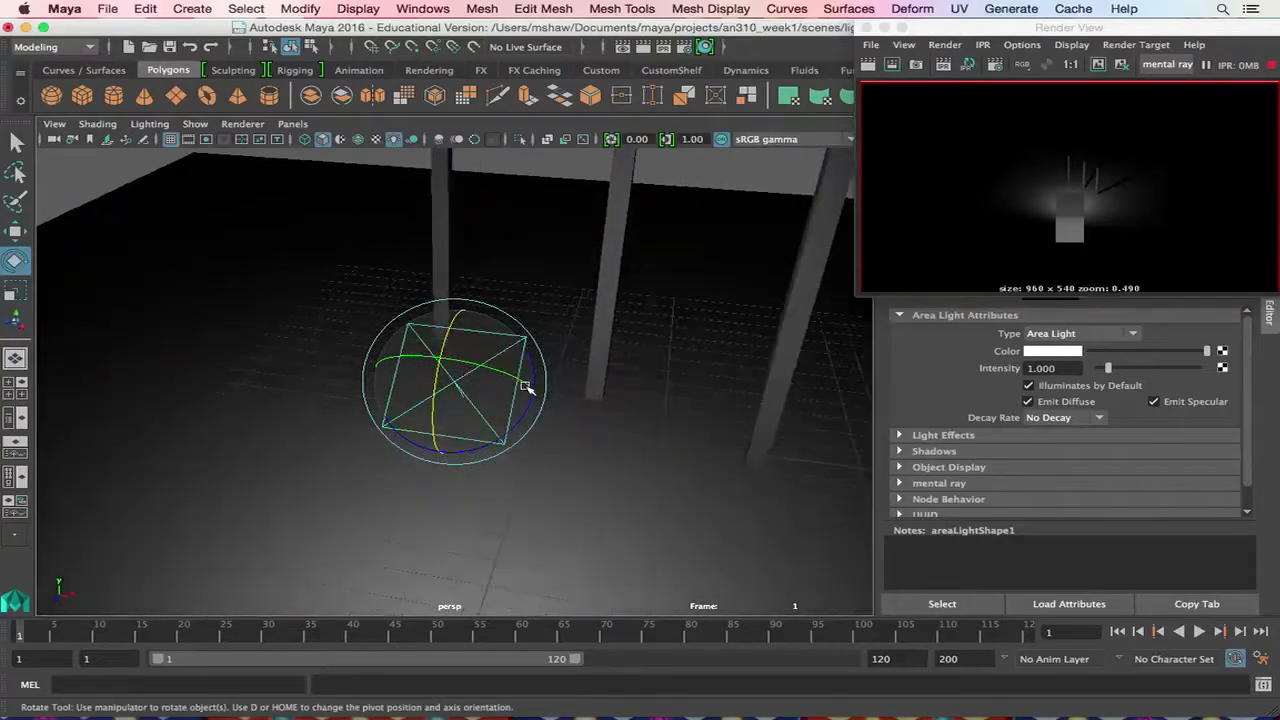
{"action": "scroll", "coordinate": [526, 387], "scroll_direction": "down", "scroll_amount": 2}
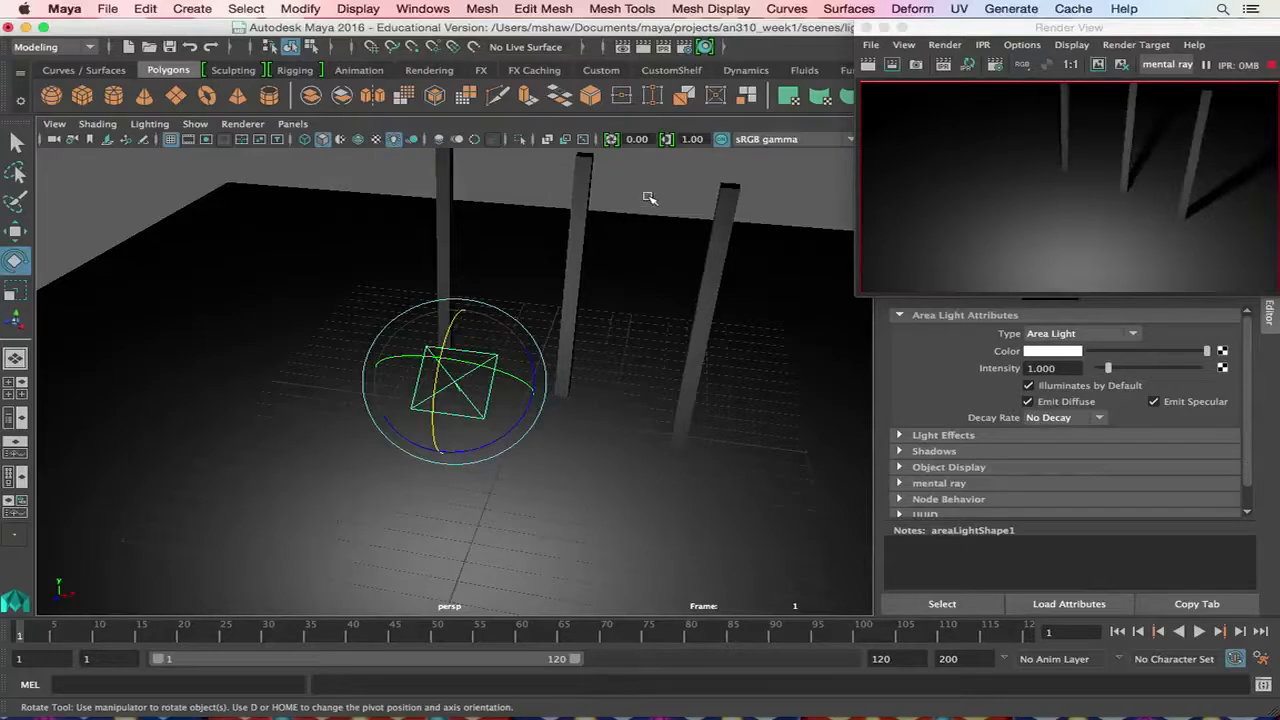
{"action": "left_click_drag", "start_coordinate": [443, 349], "coordinate": [430, 398]}
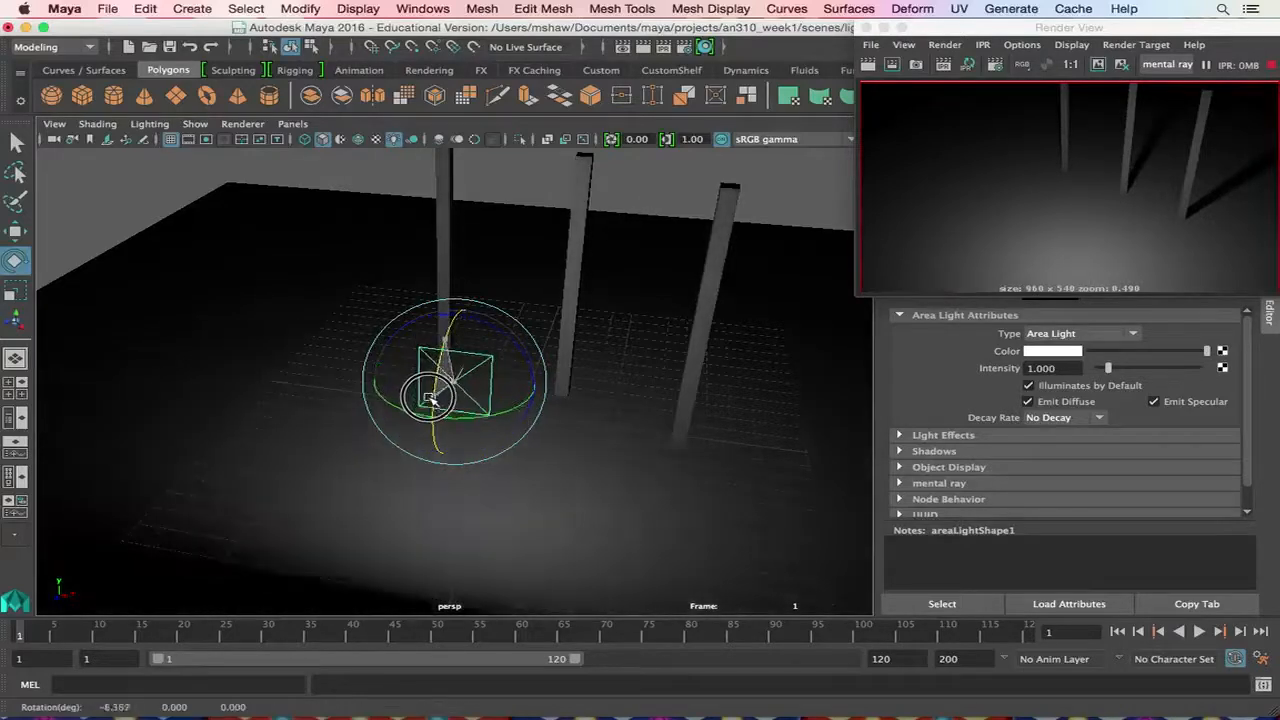
Move the area light away from the posts to about 24 cm in Z and examine its lighting.
{"action": "key", "text": "w"}
{"action": "left_click_drag", "start_coordinate": [500, 423], "coordinate": [90, 564], "text": "alt"}
{"action": "middle_click_drag", "start_coordinate": [389, 446], "coordinate": [606, 320], "text": "alt"}
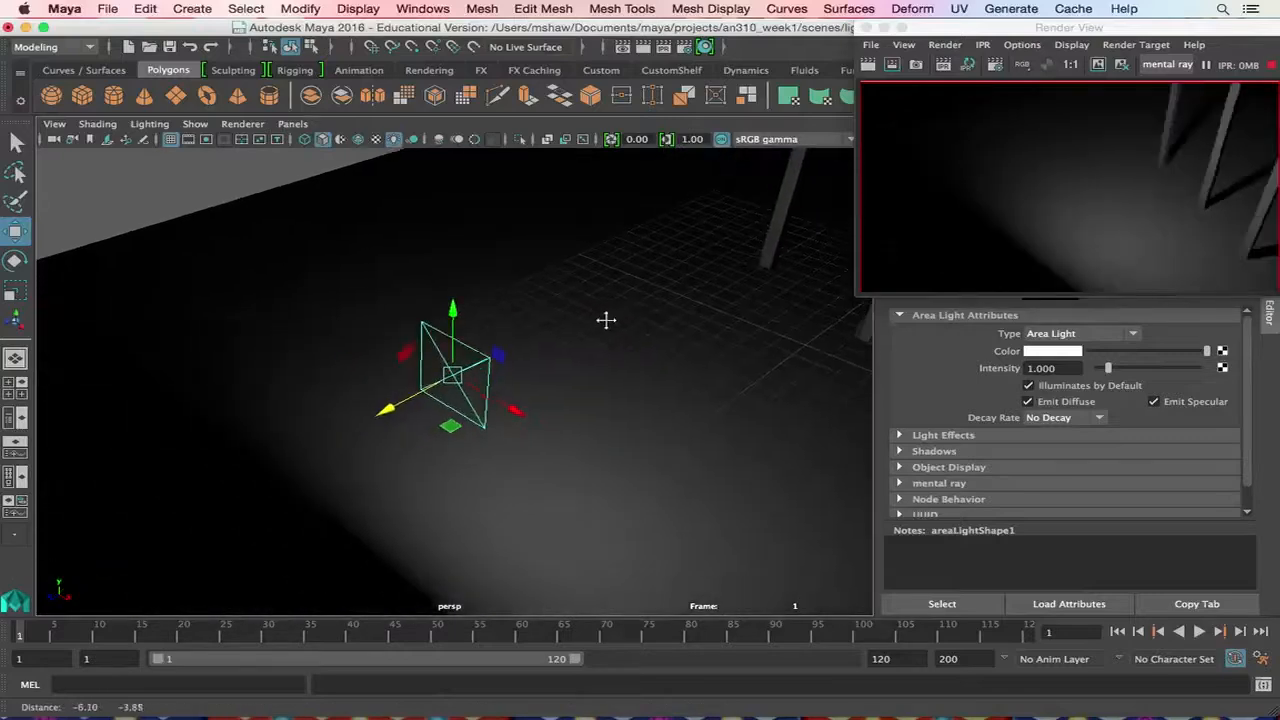
{"action": "left_click_drag", "start_coordinate": [484, 413], "coordinate": [564, 370], "text": "alt"}
{"action": "middle_click_drag", "start_coordinate": [579, 361], "coordinate": [490, 435], "text": "alt"}
{"action": "left_click_drag", "start_coordinate": [414, 440], "coordinate": [338, 540]}
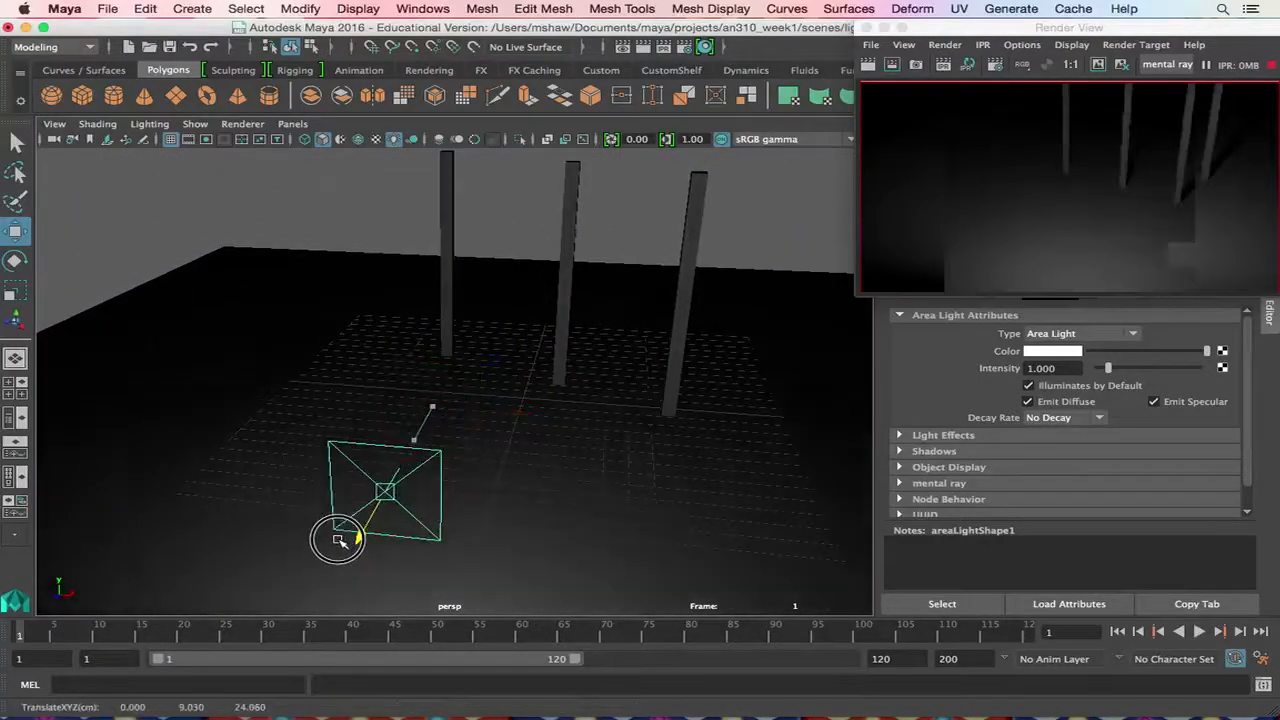
{"action": "left_click_drag", "start_coordinate": [614, 423], "coordinate": [553, 411], "text": "alt"}
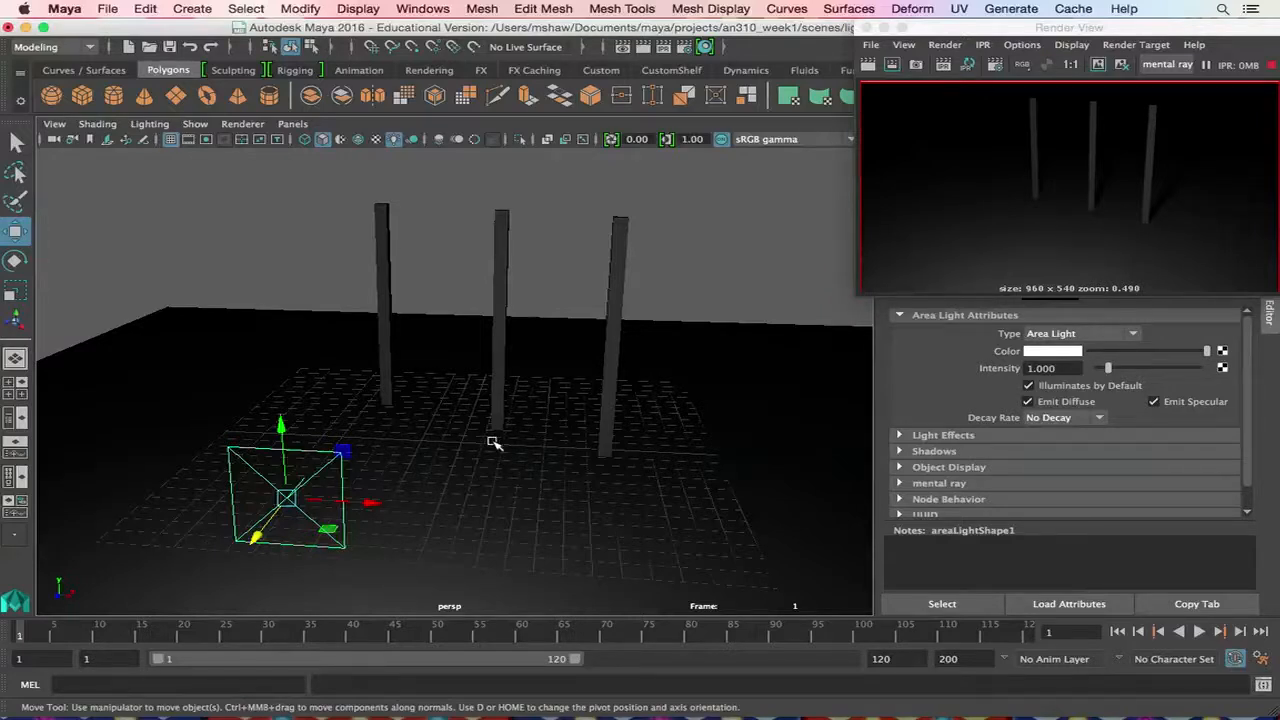
{"action": "left_click_drag", "start_coordinate": [494, 443], "coordinate": [537, 434], "text": "alt"}
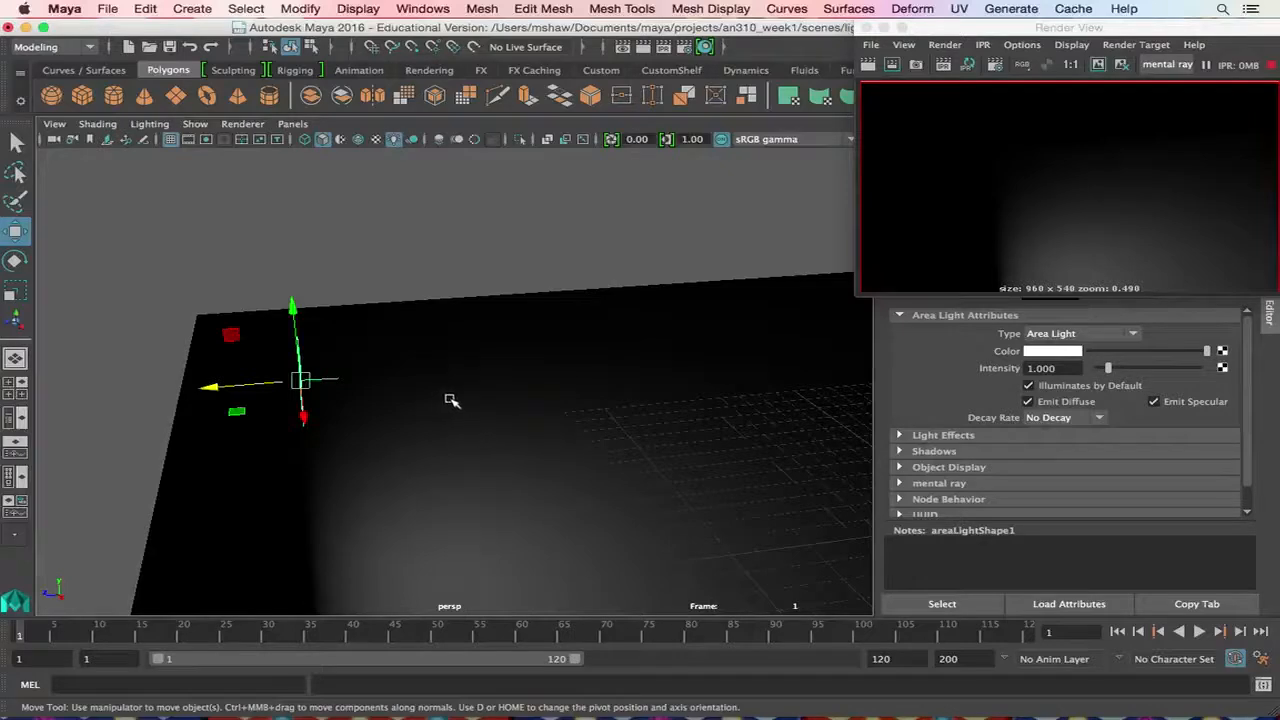
Delete the area light and create a volume light with the default options.
{"action": "key", "text": "Delete"}
{"action": "left_click", "coordinate": [192, 8]}
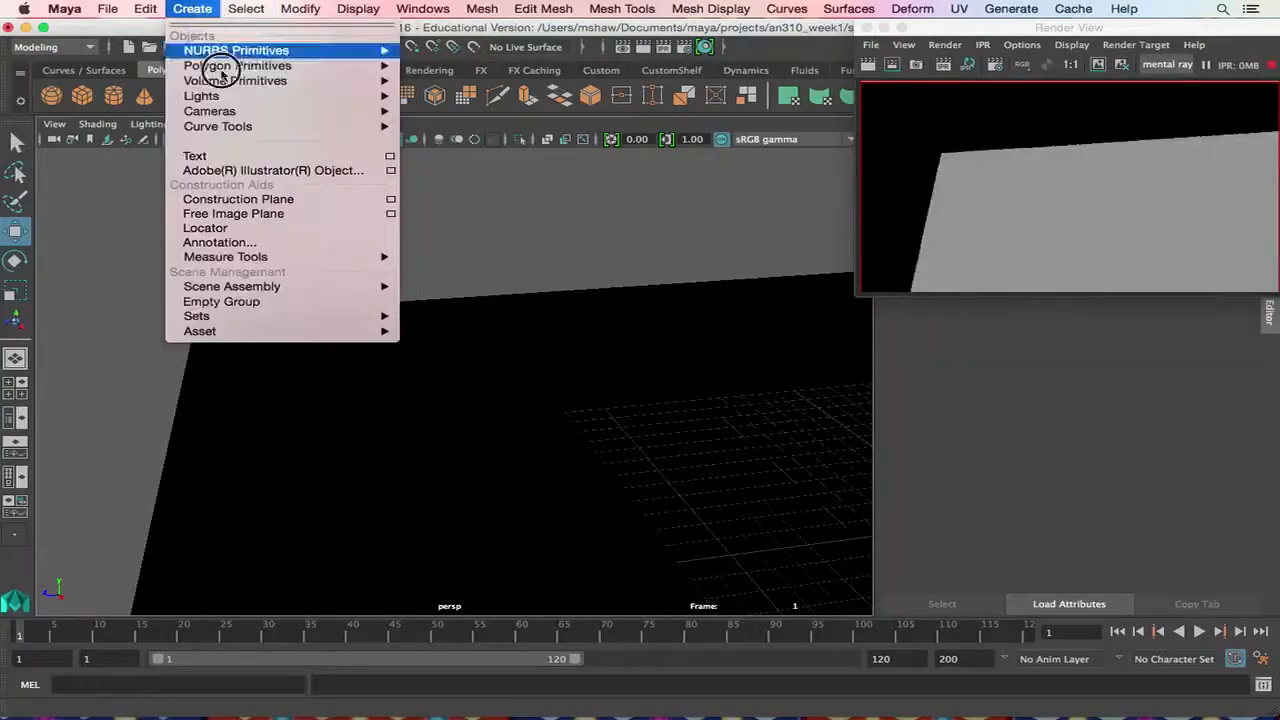
{"action": "mouse_move", "coordinate": [312, 100]}
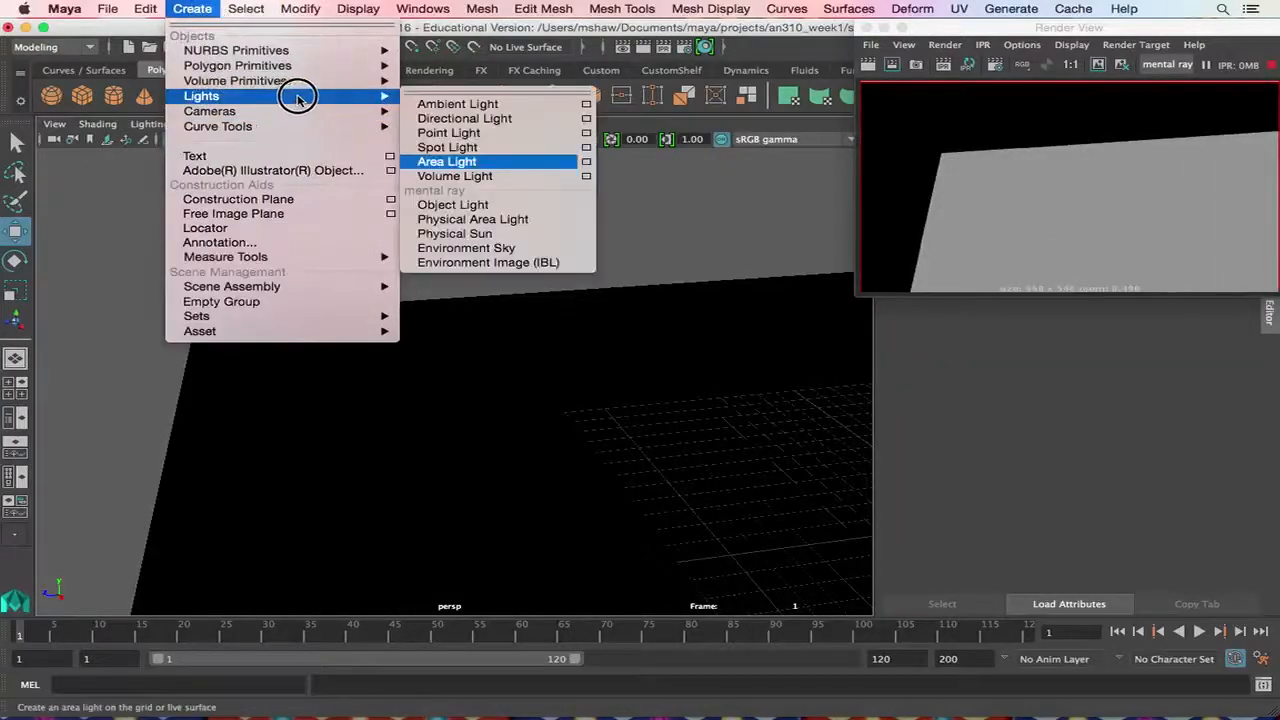
{"action": "left_click", "coordinate": [486, 178]}
Raise the volume light to about 7.9 cm in Y and frame it to examine its spherical shape.
{"action": "left_click_drag", "start_coordinate": [589, 434], "coordinate": [377, 466], "text": "alt"}
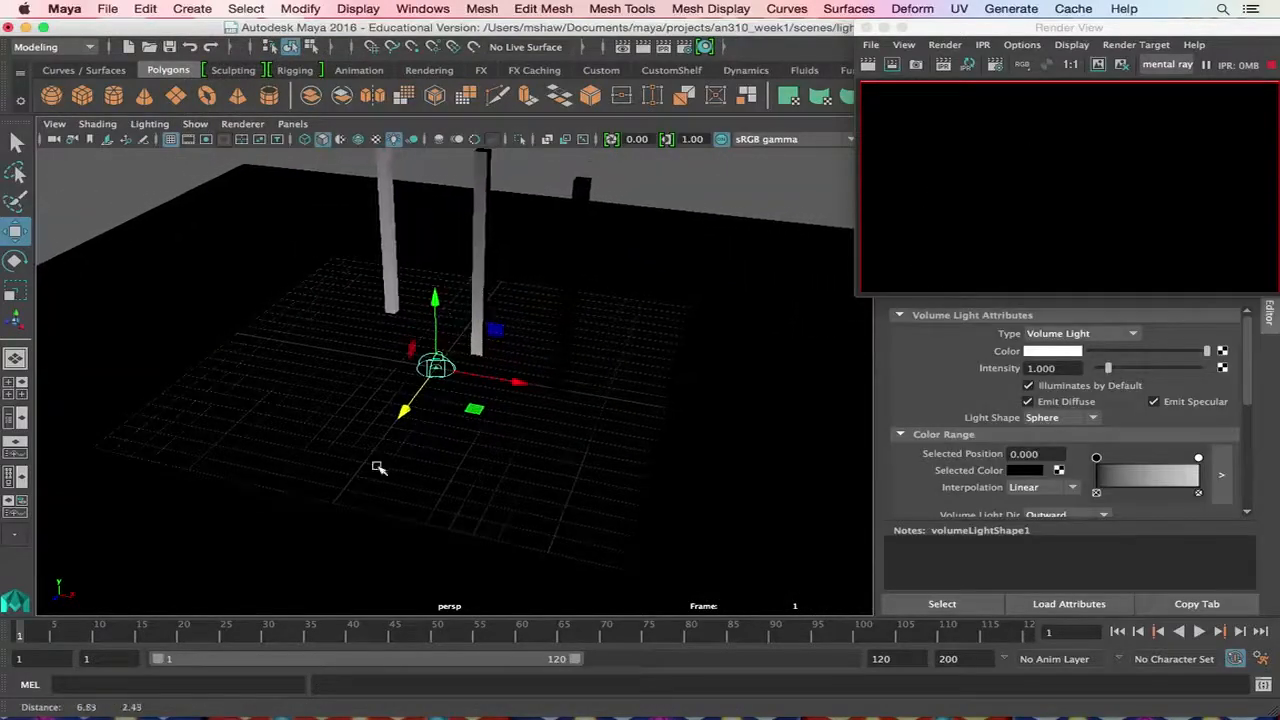
{"action": "left_click_drag", "start_coordinate": [437, 298], "coordinate": [419, 152]}
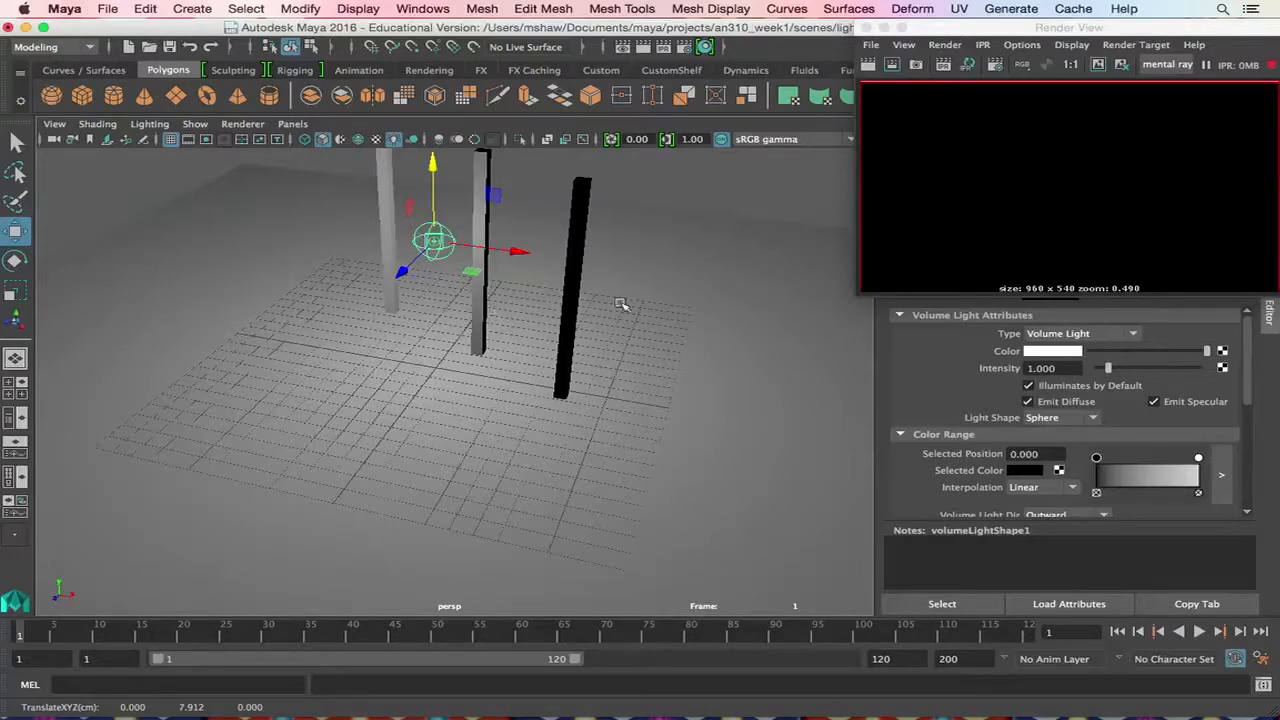
{"action": "left_click", "coordinate": [1036, 30]}
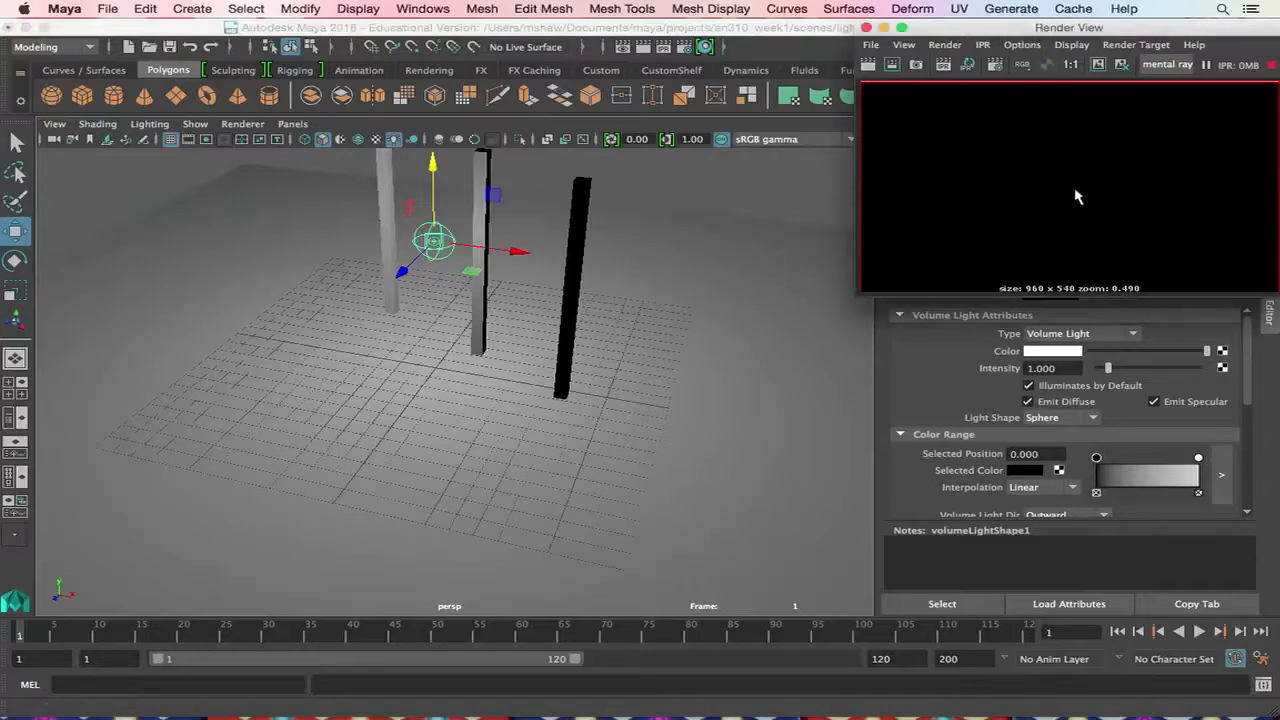
{"action": "left_click_drag", "start_coordinate": [560, 386], "coordinate": [512, 368], "text": "alt"}
{"action": "key", "text": "f"}
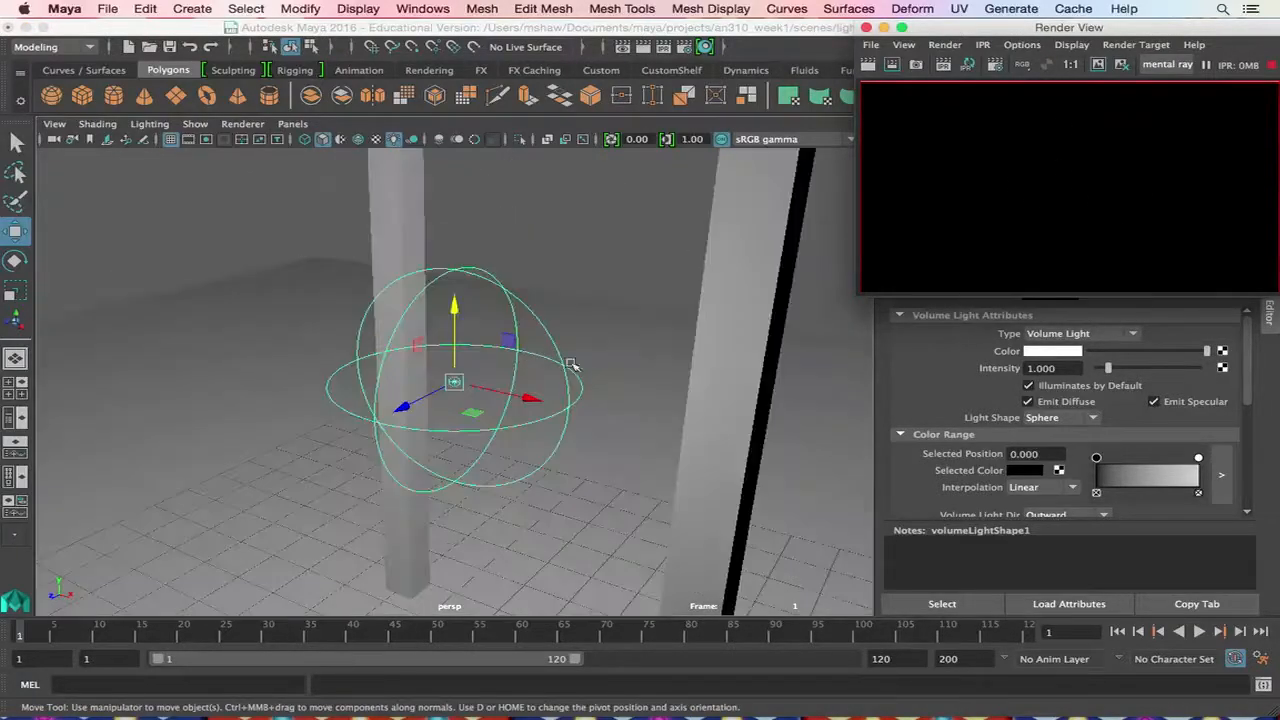
{"action": "left_click_drag", "start_coordinate": [631, 397], "coordinate": [692, 385], "text": "alt"}
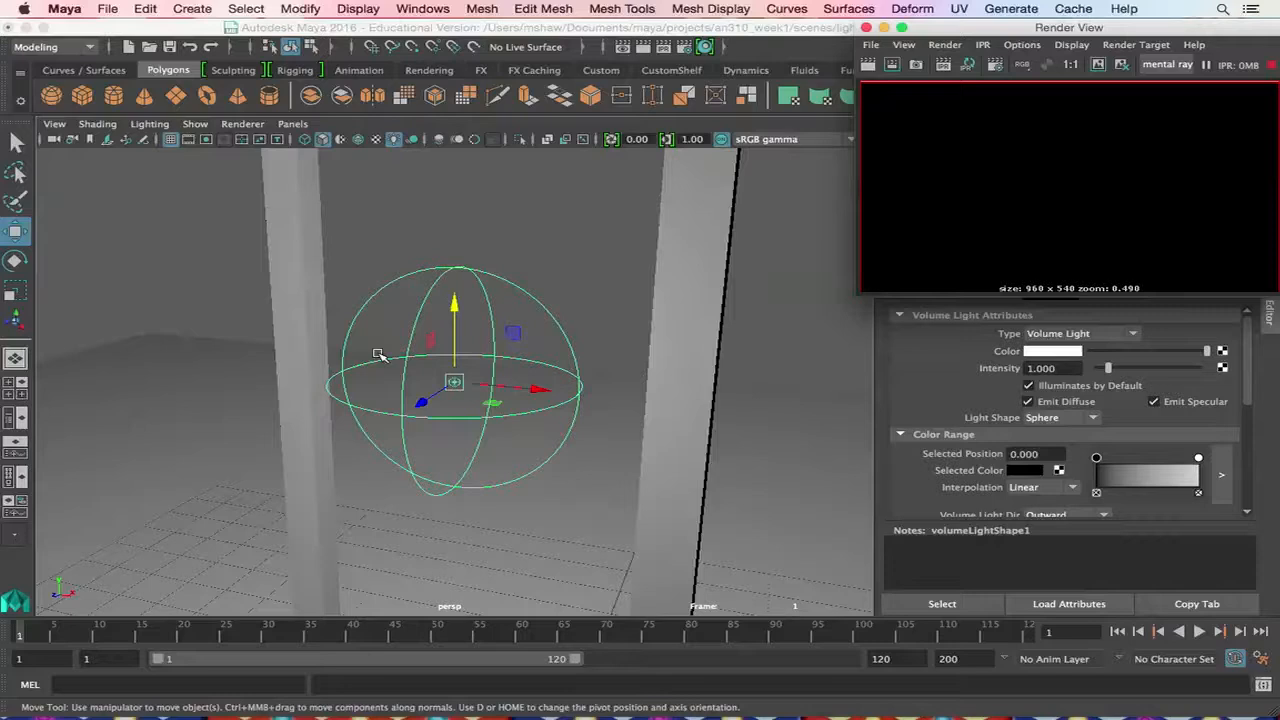
Scale the volume light up uniformly to more than twice its size so its sphere reaches the neighbouring posts.
{"action": "key", "text": "r"}
{"action": "left_click_drag", "start_coordinate": [455, 383], "coordinate": [829, 382]}
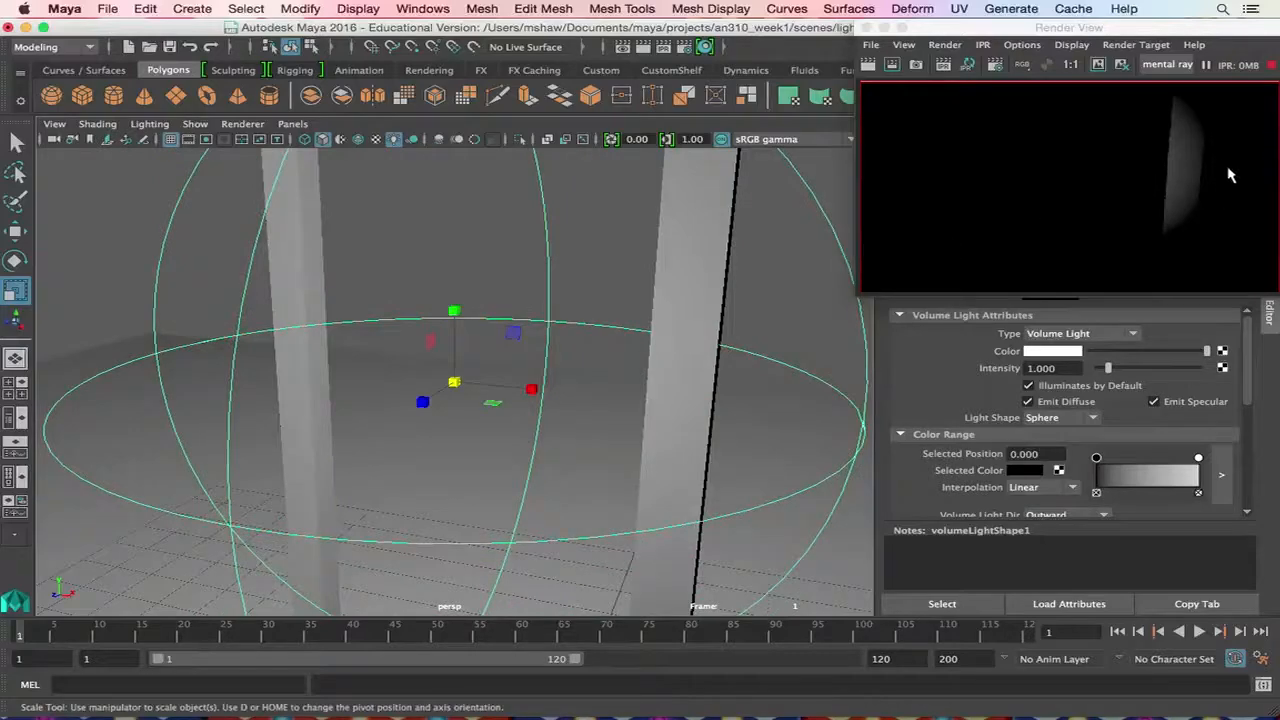
{"action": "left_click", "coordinate": [1182, 172]}
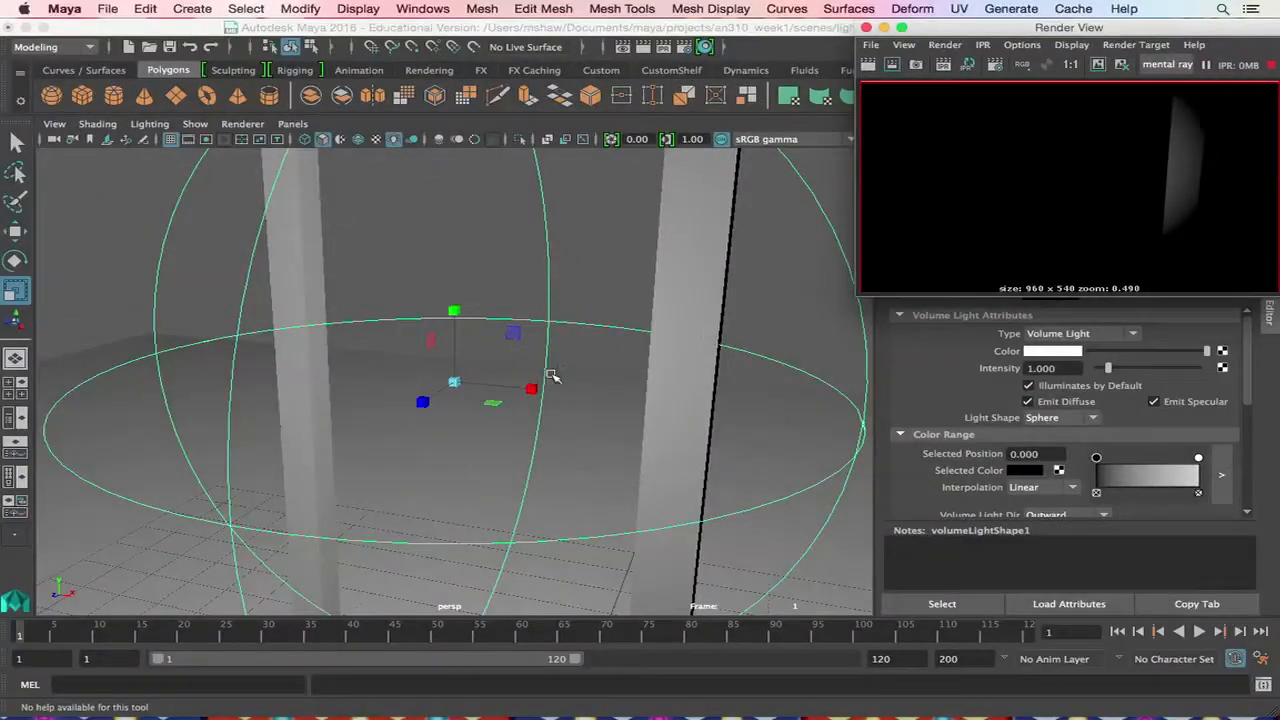
{"action": "left_click", "coordinate": [553, 376]}
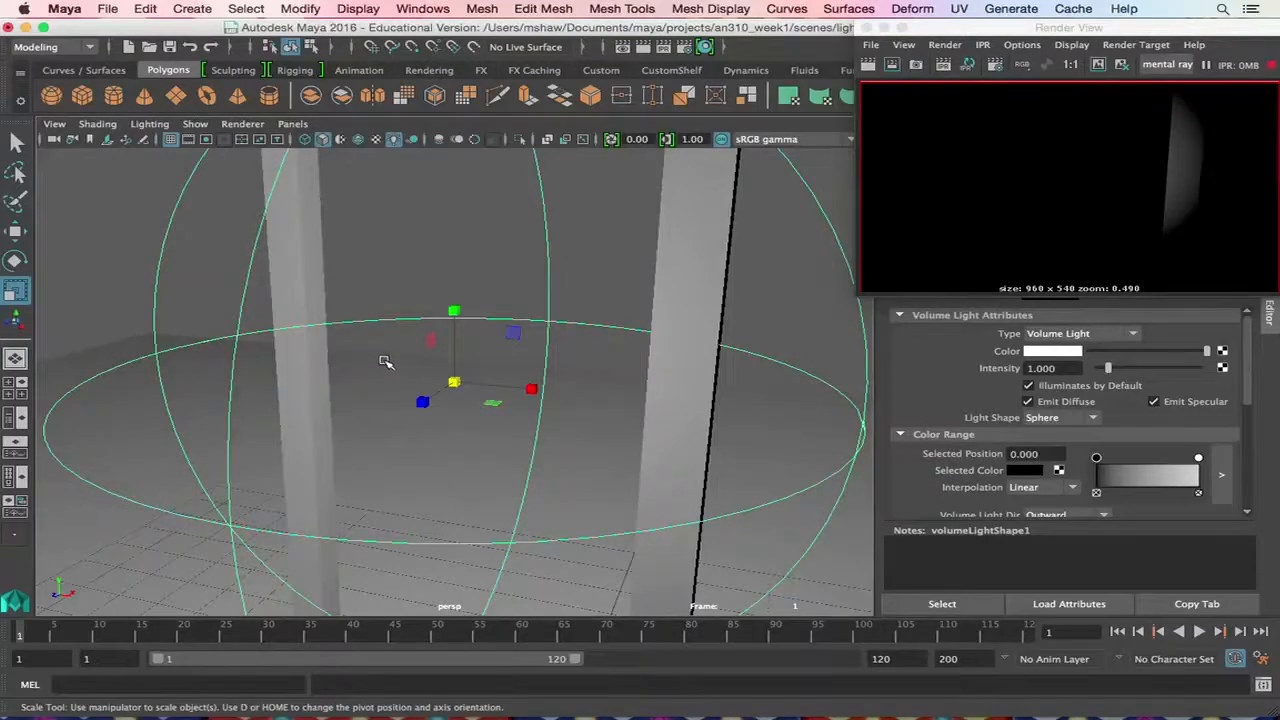
Move the volume light to about 1.9 cm in X and -2.3 cm in Z, near the middle post.
{"action": "scroll", "coordinate": [366, 345], "scroll_direction": "up", "scroll_amount": 4}
{"action": "scroll", "coordinate": [366, 345], "scroll_direction": "down", "scroll_amount": 6}
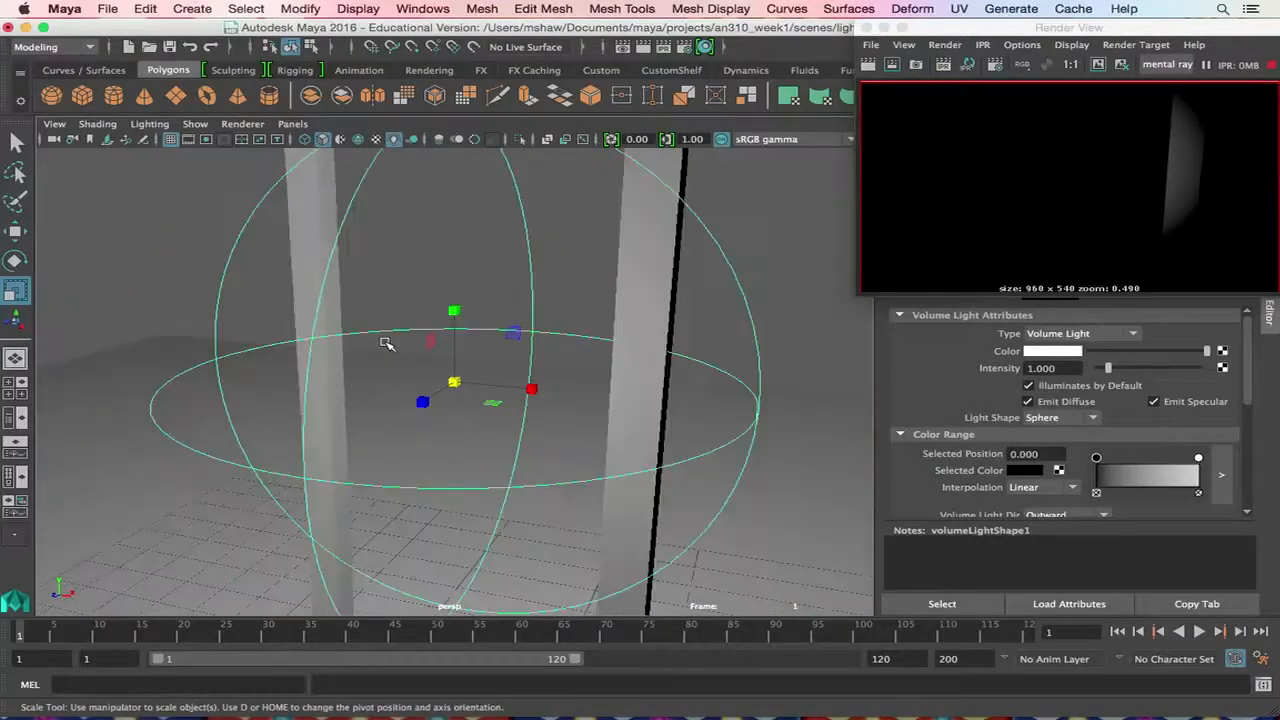
{"action": "scroll", "coordinate": [386, 344], "scroll_direction": "down", "scroll_amount": 5}
{"action": "scroll", "coordinate": [386, 350], "scroll_direction": "up", "scroll_amount": 2}
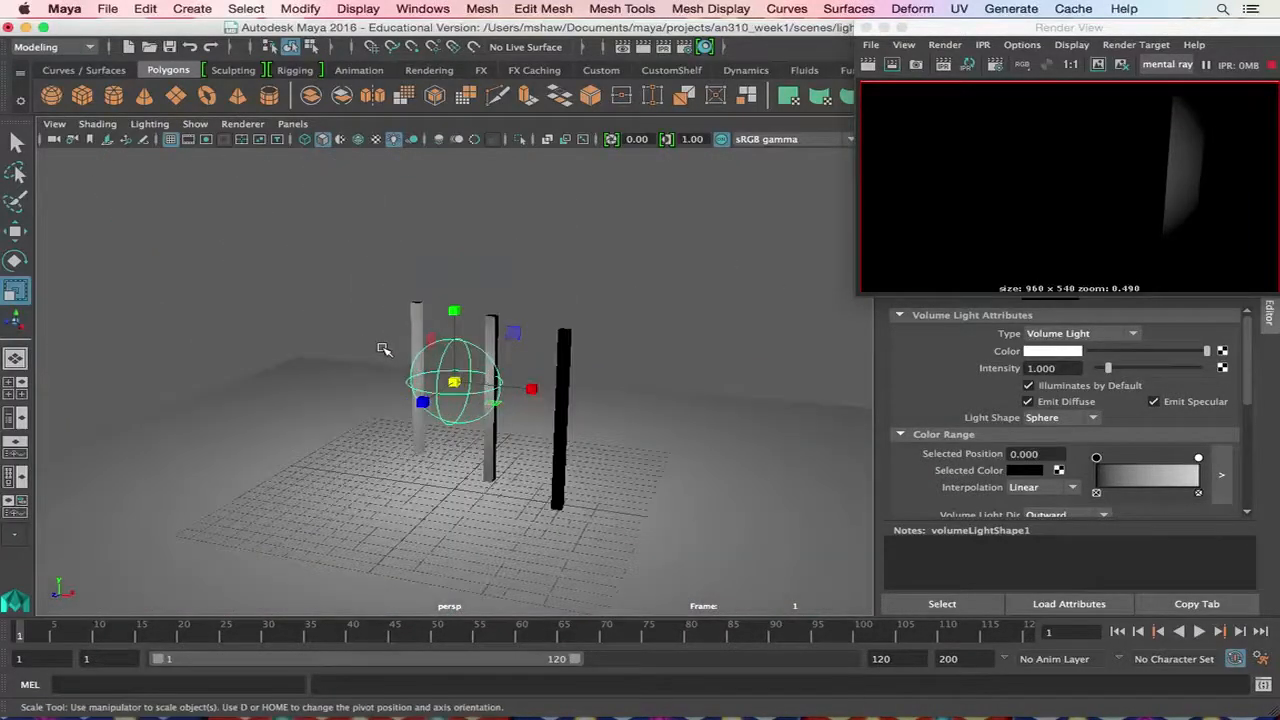
{"action": "scroll", "coordinate": [383, 348], "scroll_direction": "up", "scroll_amount": 2}
{"action": "left_click_drag", "start_coordinate": [383, 350], "coordinate": [378, 458], "text": "alt"}
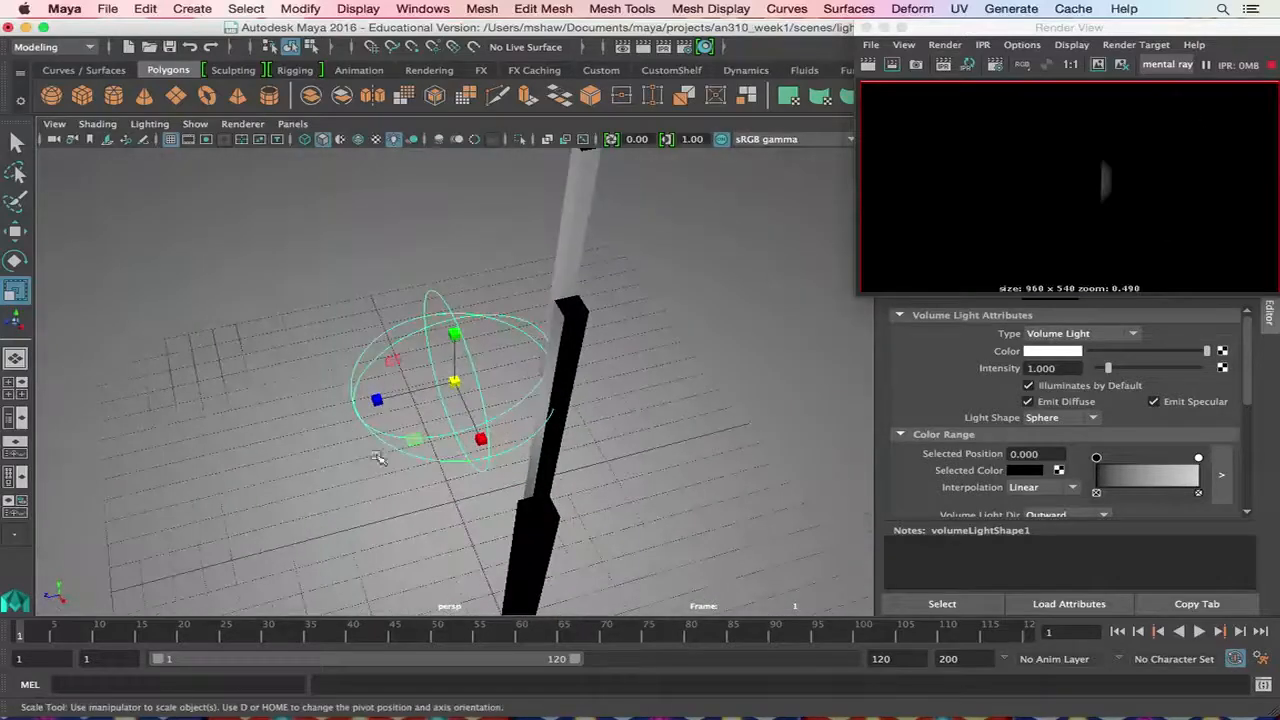
{"action": "key", "text": "w"}
{"action": "left_click_drag", "start_coordinate": [398, 396], "coordinate": [475, 383]}
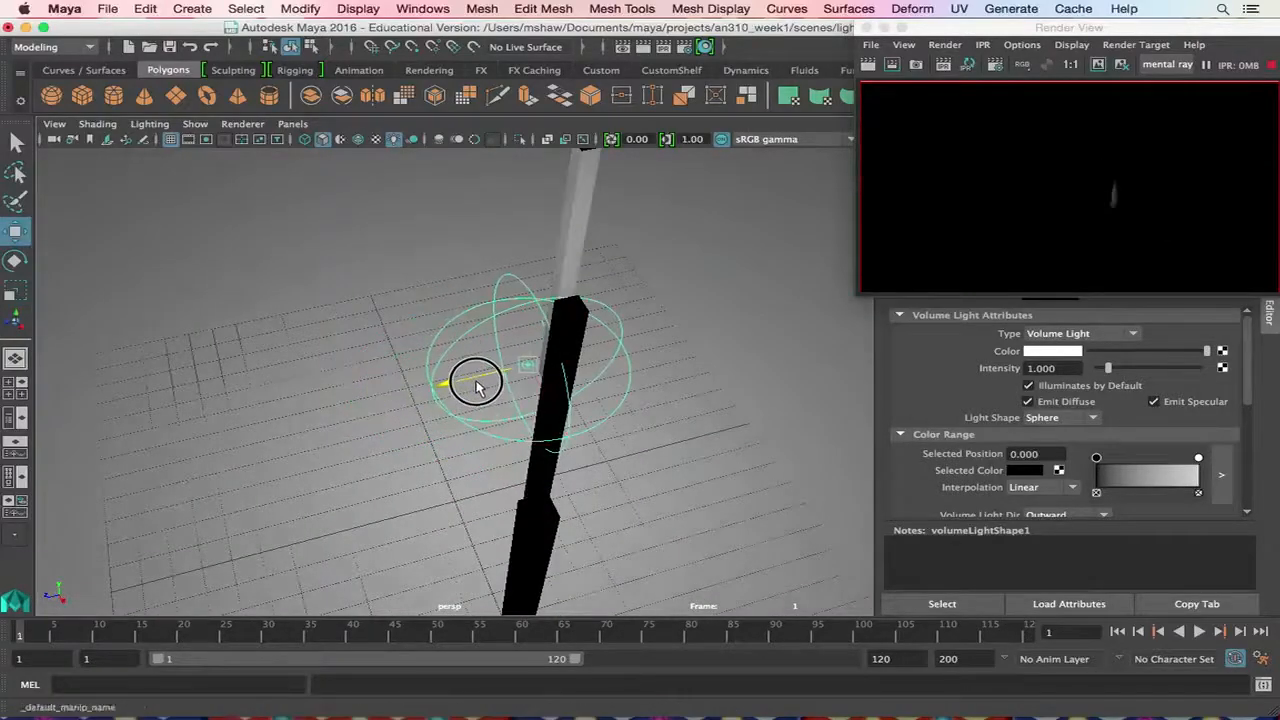
{"action": "left_click_drag", "start_coordinate": [568, 430], "coordinate": [583, 473]}
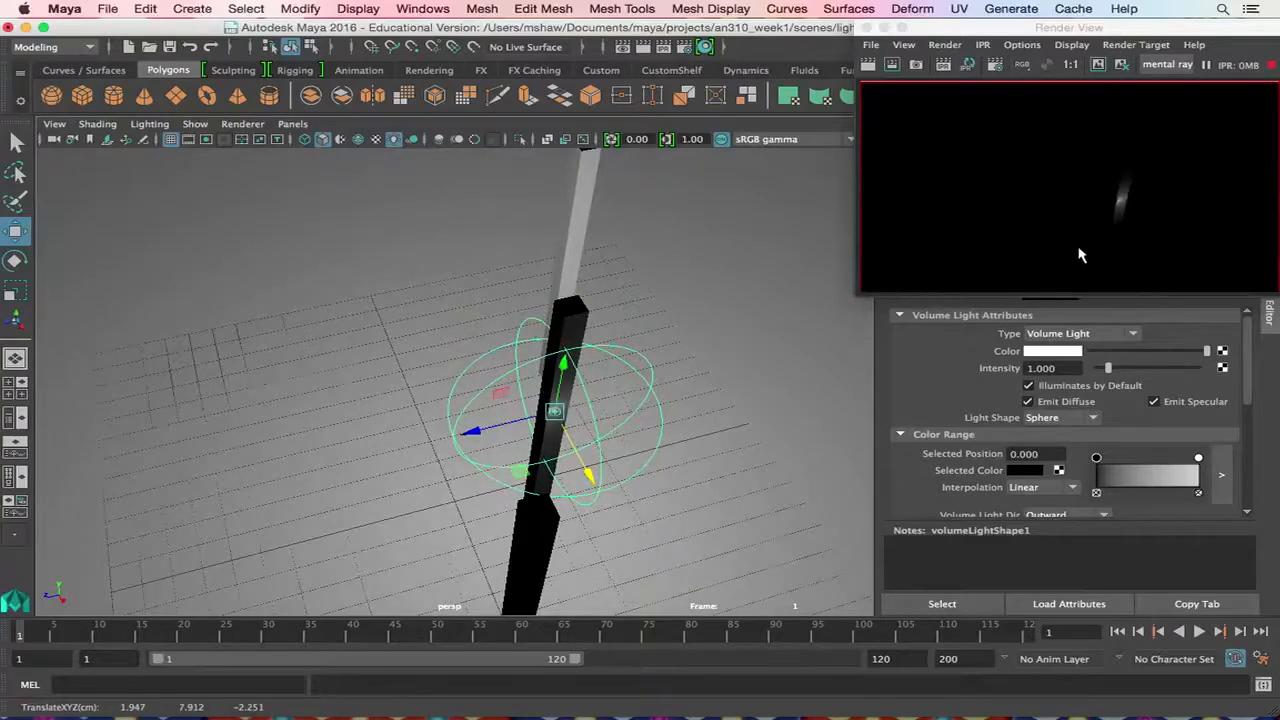
Reposition the volume light just in front of and beside the middle post, with its sphere surrounding the post.
{"action": "left_click_drag", "start_coordinate": [461, 488], "coordinate": [571, 440], "text": "alt"}
{"action": "scroll", "coordinate": [553, 425], "scroll_direction": "up", "scroll_amount": 5}
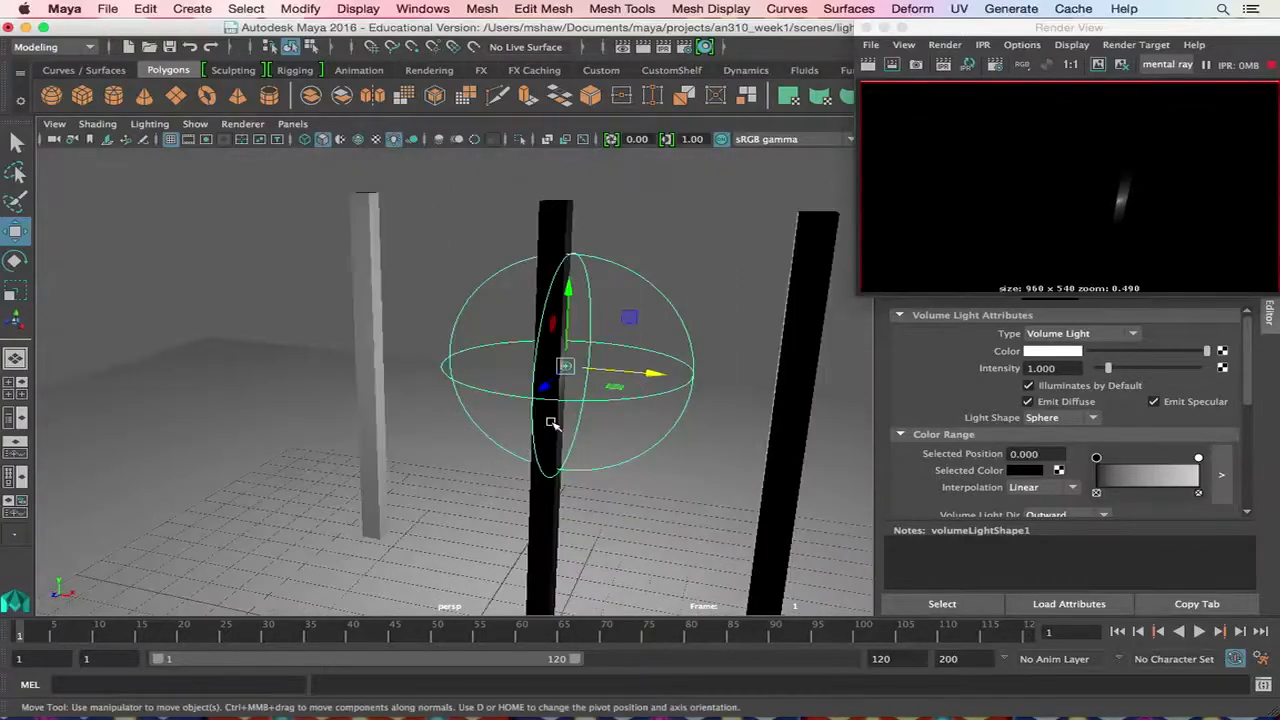
{"action": "scroll", "coordinate": [553, 425], "scroll_direction": "up", "scroll_amount": 3}
{"action": "left_click_drag", "start_coordinate": [563, 442], "coordinate": [590, 486], "text": "alt"}
{"action": "left_click_drag", "start_coordinate": [828, 415], "coordinate": [846, 480]}
{"action": "key", "text": "super+z"}
{"action": "left_click_drag", "start_coordinate": [718, 421], "coordinate": [700, 446]}
{"action": "left_click_drag", "start_coordinate": [806, 450], "coordinate": [837, 472]}
{"action": "left_click_drag", "start_coordinate": [719, 456], "coordinate": [714, 420]}
{"action": "middle_click_drag", "start_coordinate": [636, 408], "coordinate": [466, 444], "text": "alt"}
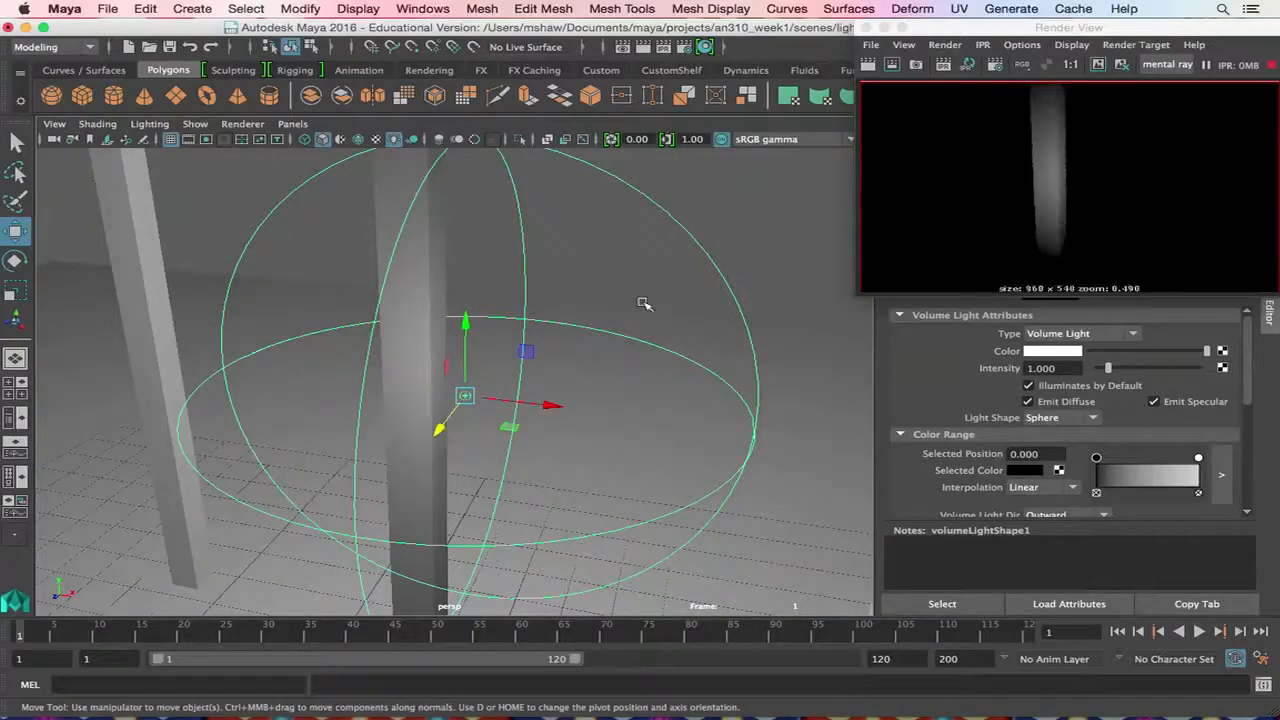
Delete the volume light and move the Render View window over the perspective view.
{"action": "scroll", "coordinate": [457, 390], "scroll_direction": "down", "scroll_amount": 6}
{"action": "scroll", "coordinate": [457, 385], "scroll_direction": "down", "scroll_amount": 8}
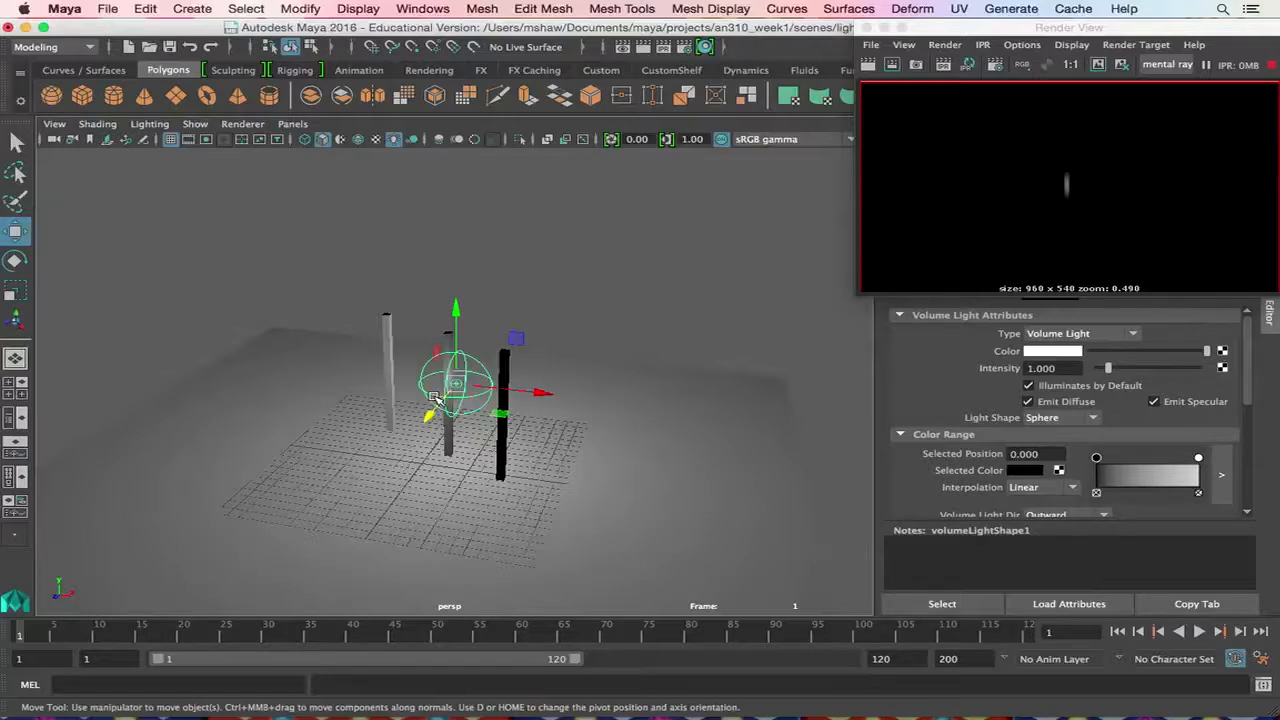
{"action": "key", "text": "Delete"}
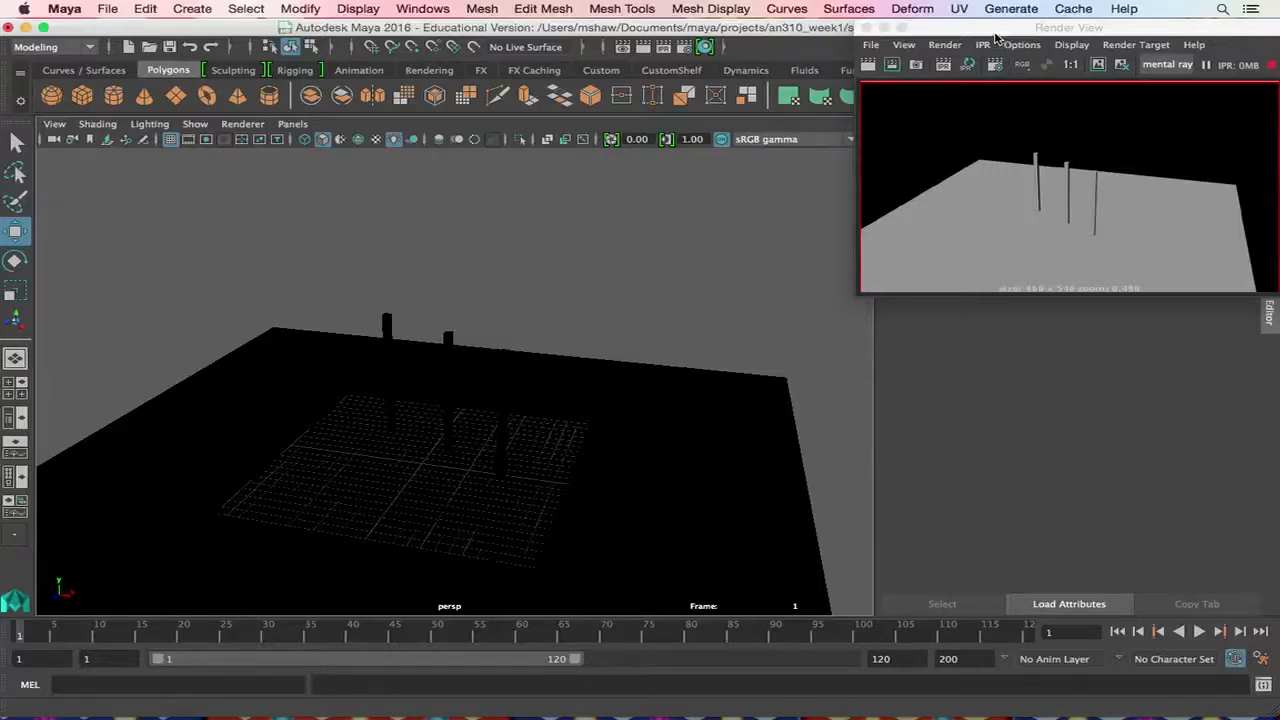
{"action": "left_click_drag", "start_coordinate": [1001, 30], "coordinate": [432, 177]}
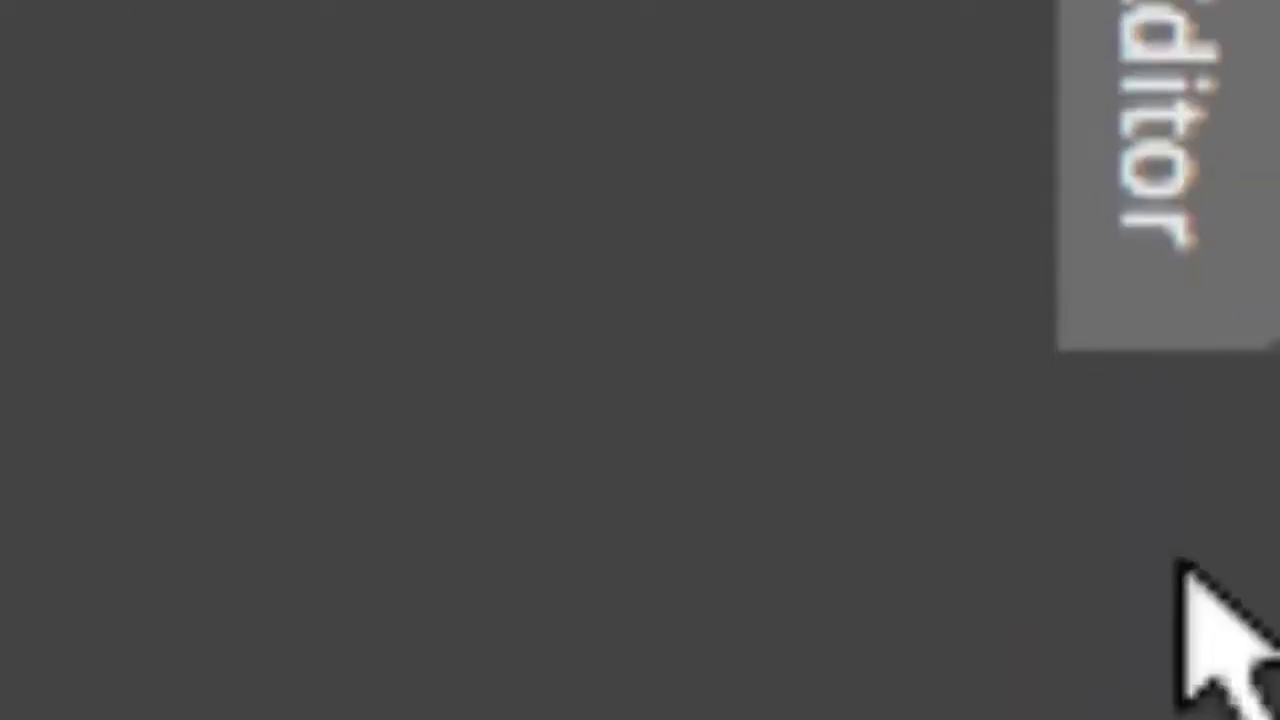
Create a spot light, move the Render View window clear of the posts, and show the light's attributes.
{"action": "key", "text": "ctrl+a"}
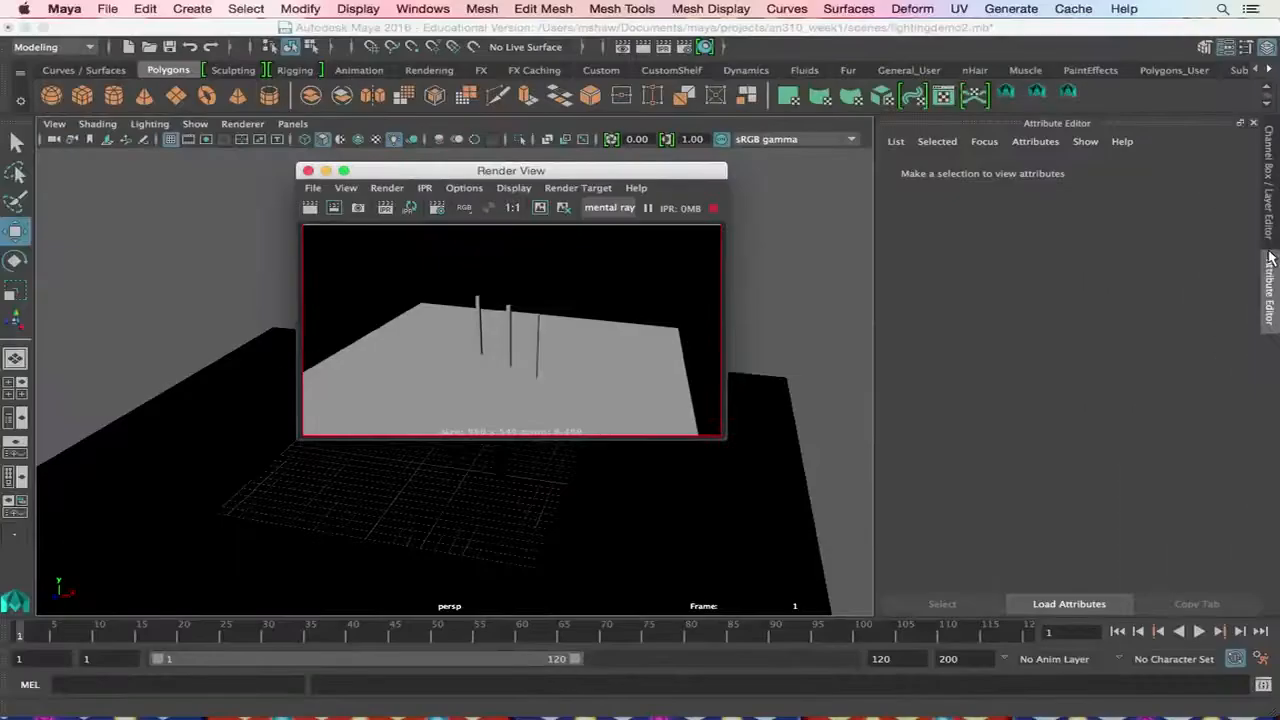
{"action": "left_click", "coordinate": [1270, 262]}
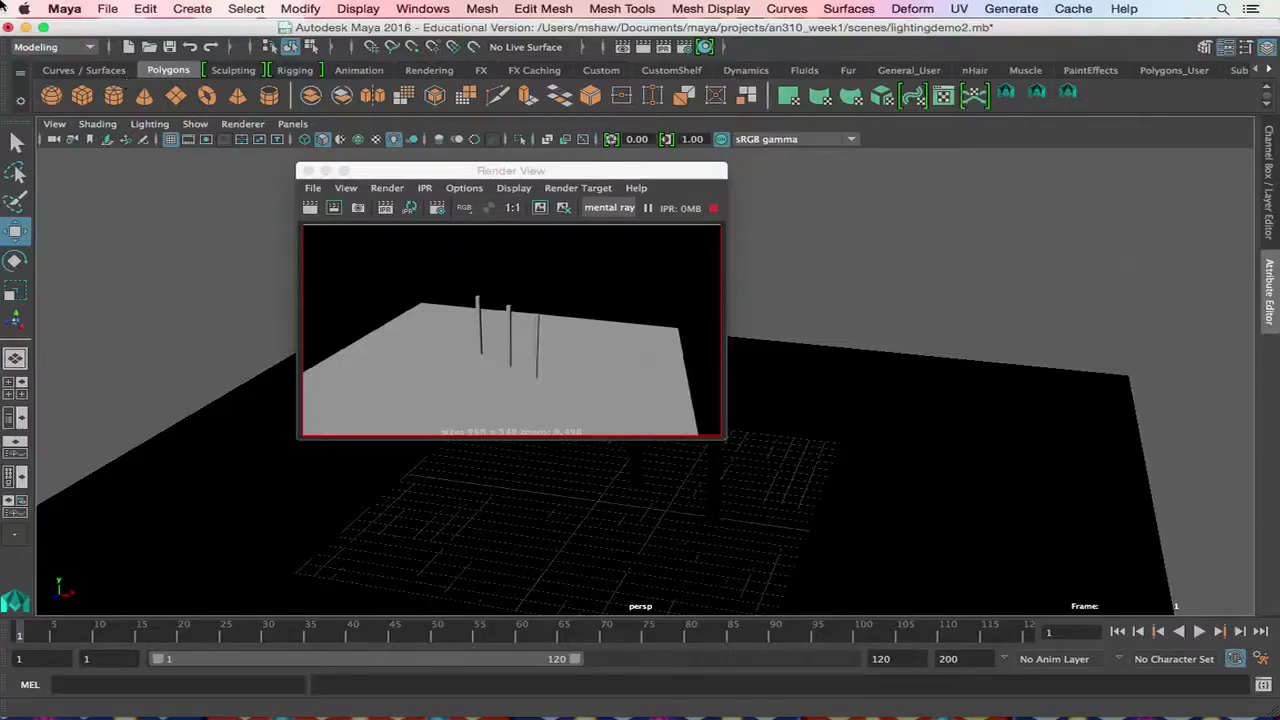
{"action": "left_click", "coordinate": [195, 9]}
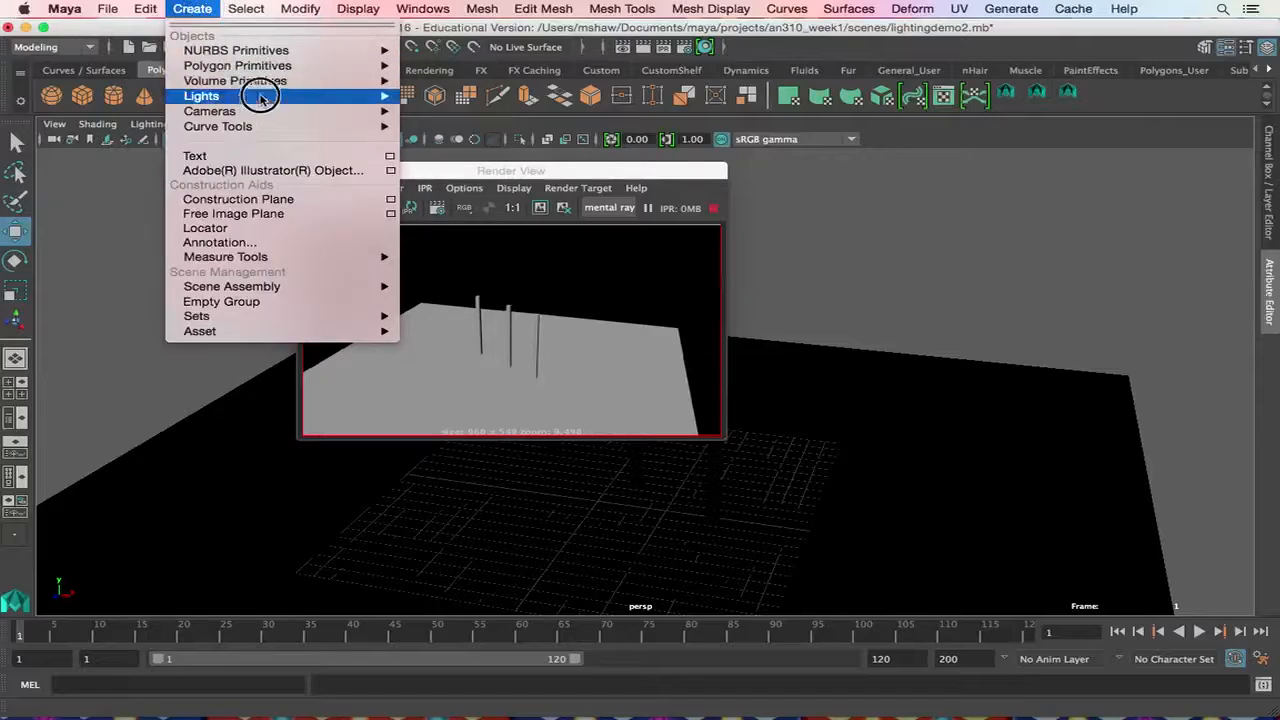
{"action": "mouse_move", "coordinate": [343, 96]}
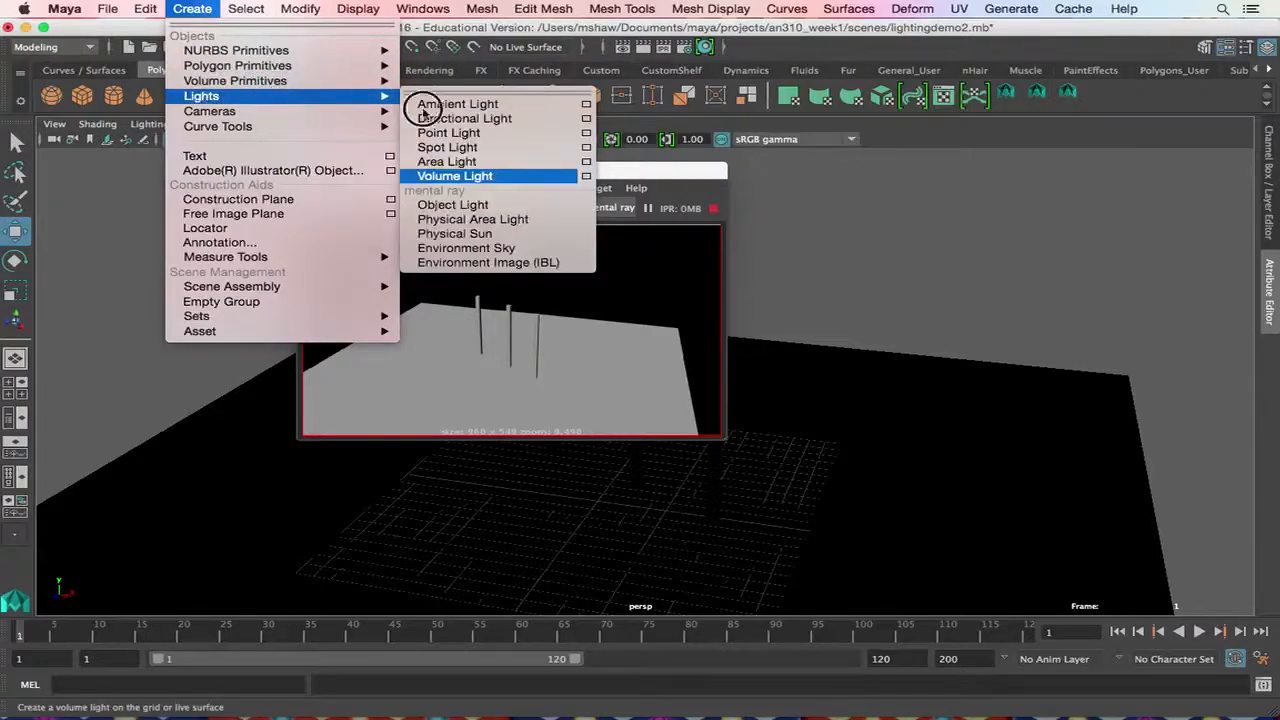
{"action": "left_click", "coordinate": [490, 148]}
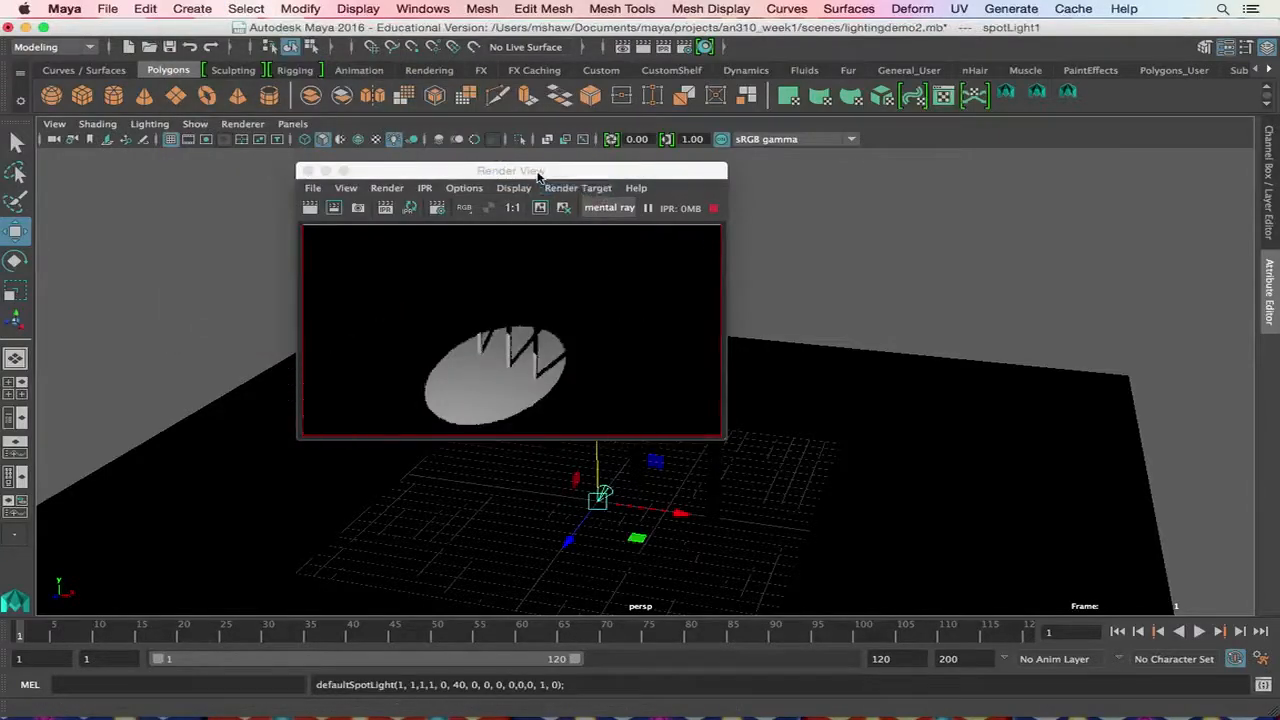
{"action": "left_click_drag", "start_coordinate": [535, 171], "coordinate": [251, 26]}
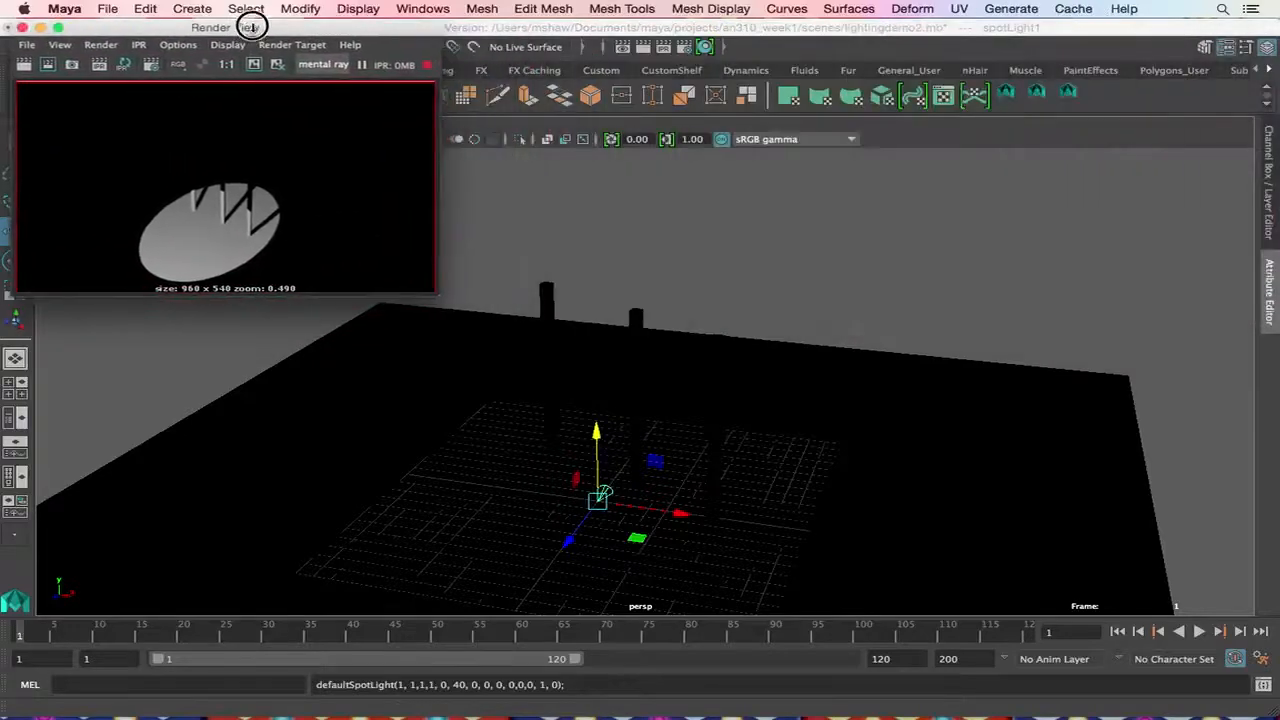
{"action": "left_click", "coordinate": [1270, 280]}
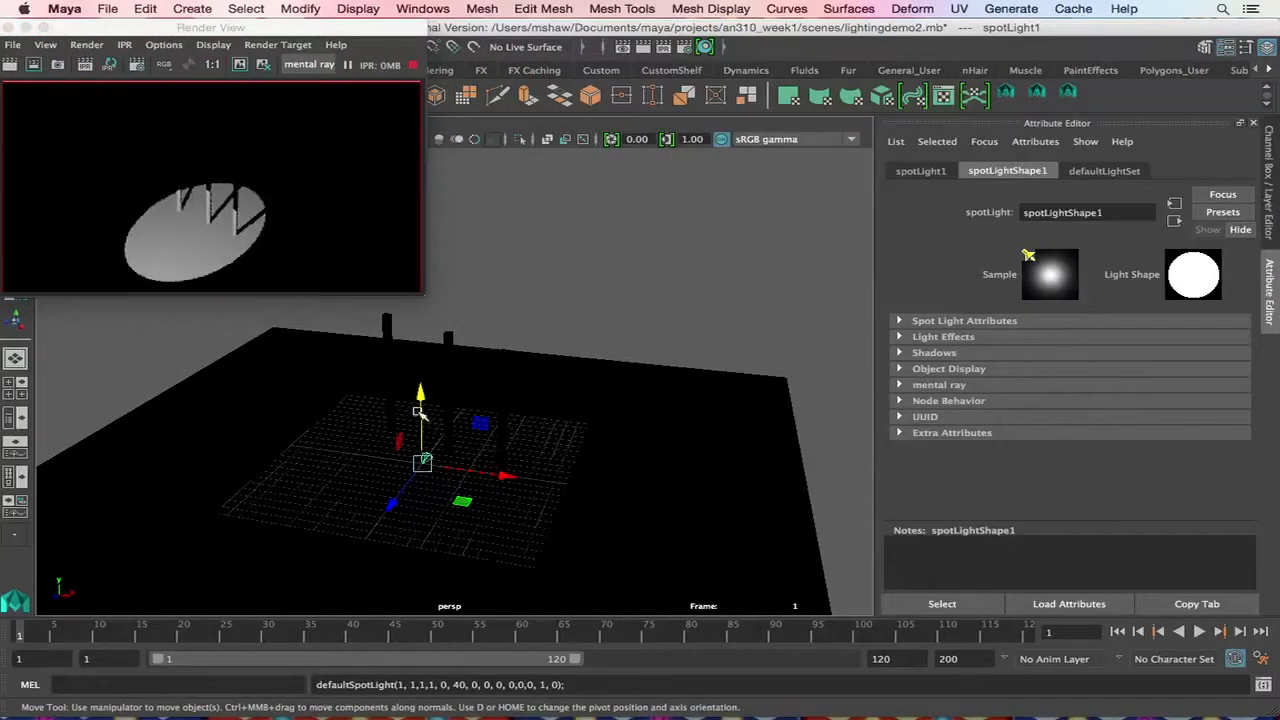
Move the spot light away from the posts to the far side of the grid and rotate it to aim at them.
{"action": "scroll", "coordinate": [480, 438], "scroll_direction": "up", "scroll_amount": 5}
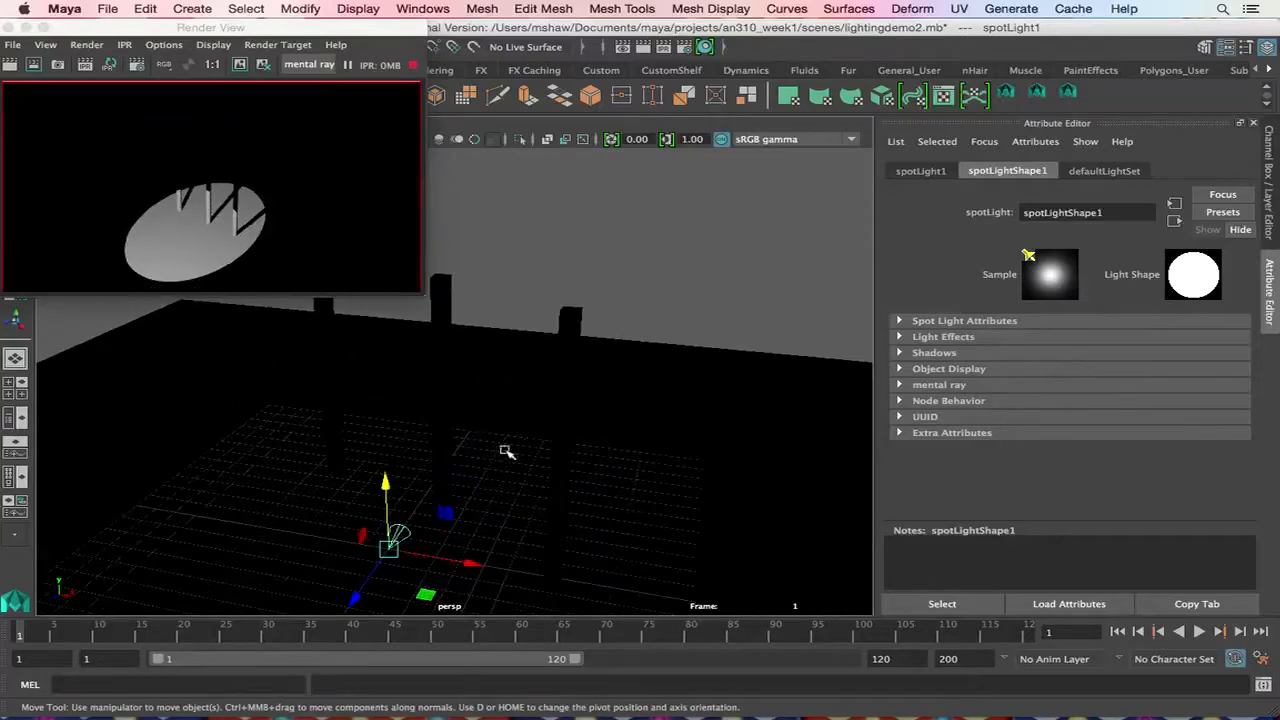
{"action": "middle_click_drag", "start_coordinate": [577, 450], "coordinate": [729, 377], "text": "alt"}
{"action": "scroll", "coordinate": [683, 401], "scroll_direction": "up", "scroll_amount": 3}
{"action": "left_click_drag", "start_coordinate": [683, 401], "coordinate": [493, 480], "text": "alt"}
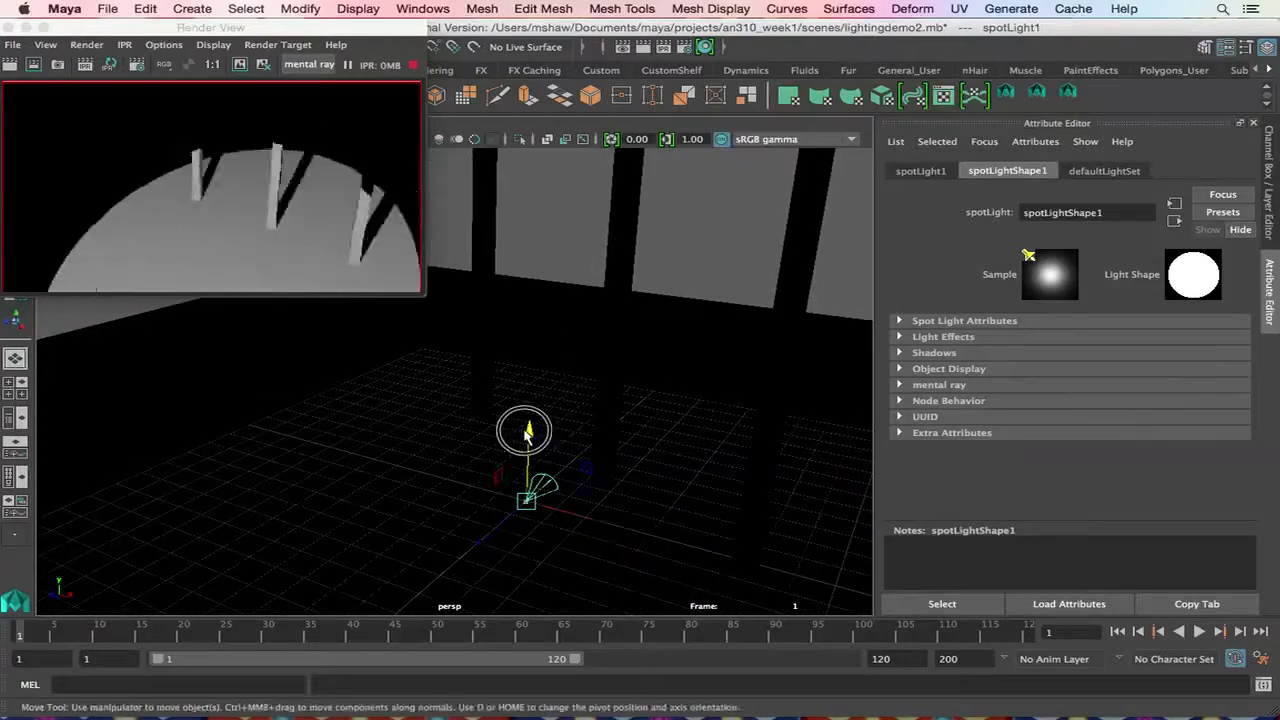
{"action": "left_click_drag", "start_coordinate": [529, 429], "coordinate": [148, 492]}
{"action": "key", "text": "e"}
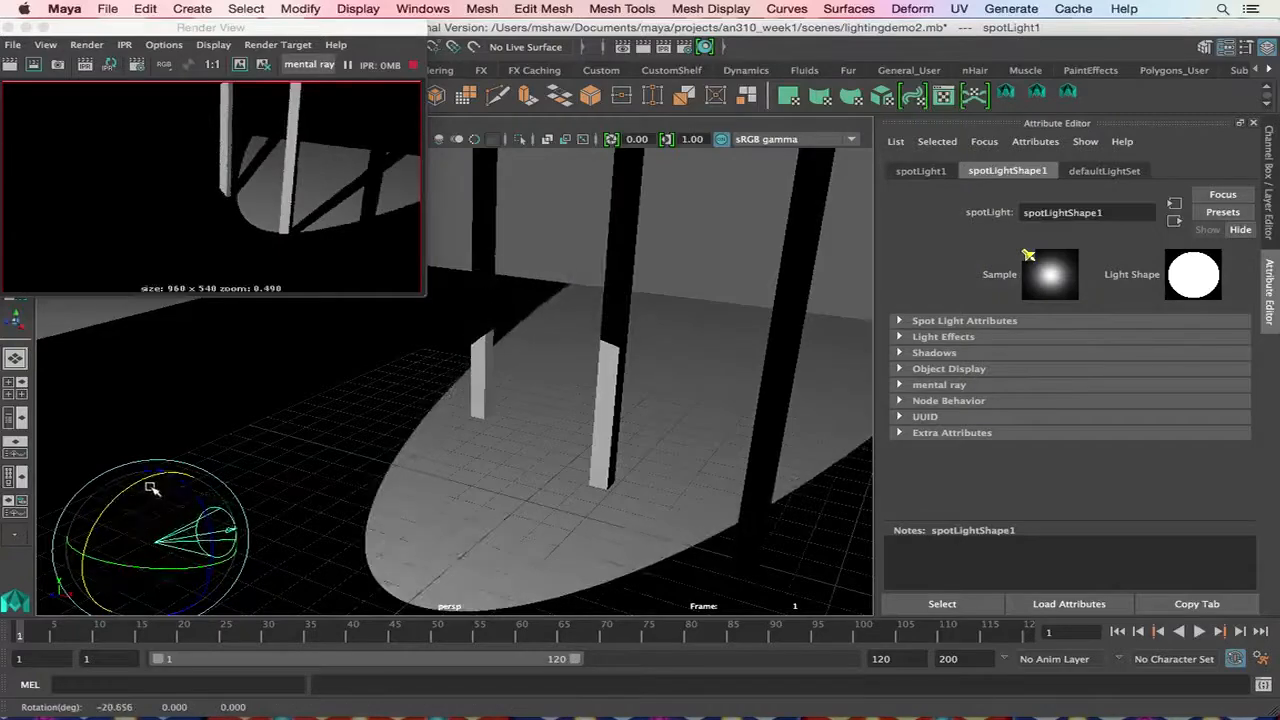
{"action": "middle_click_drag", "start_coordinate": [486, 483], "coordinate": [491, 447], "text": "alt"}
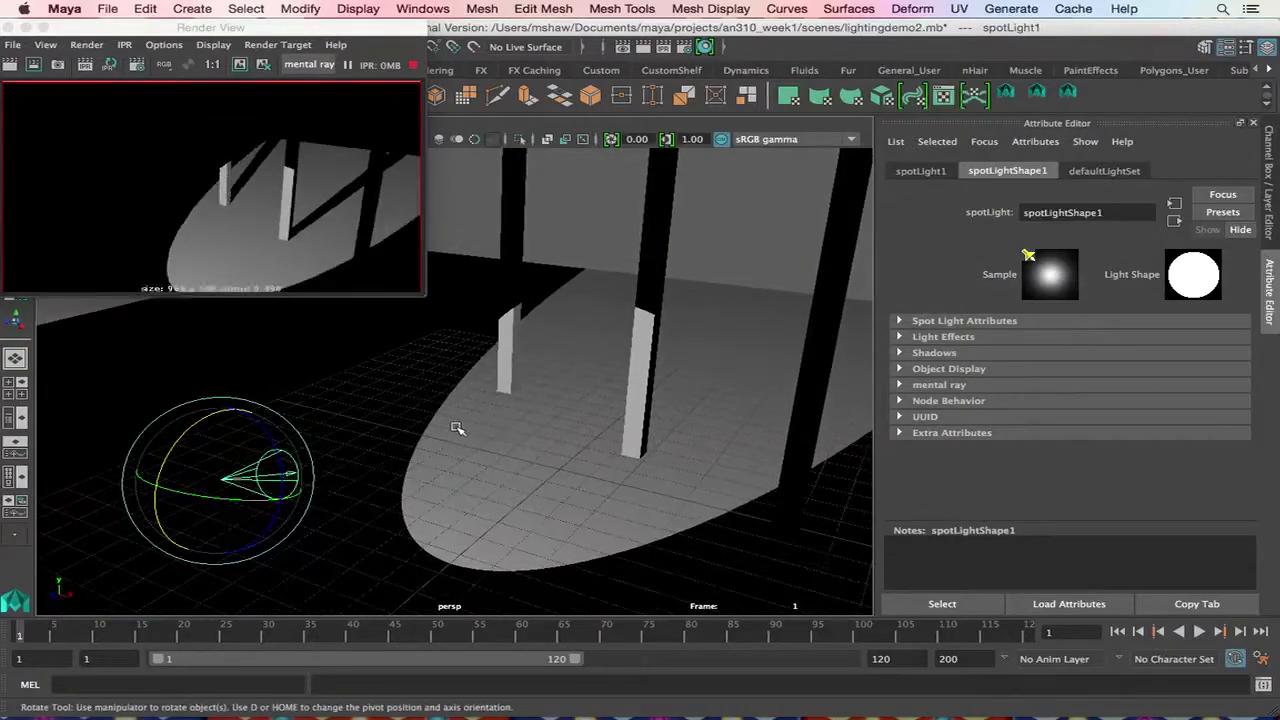
Raise the spot light and tilt it downward so its oval pool of light falls around the bases of the posts.
{"action": "scroll", "coordinate": [450, 423], "scroll_direction": "down", "scroll_amount": 5}
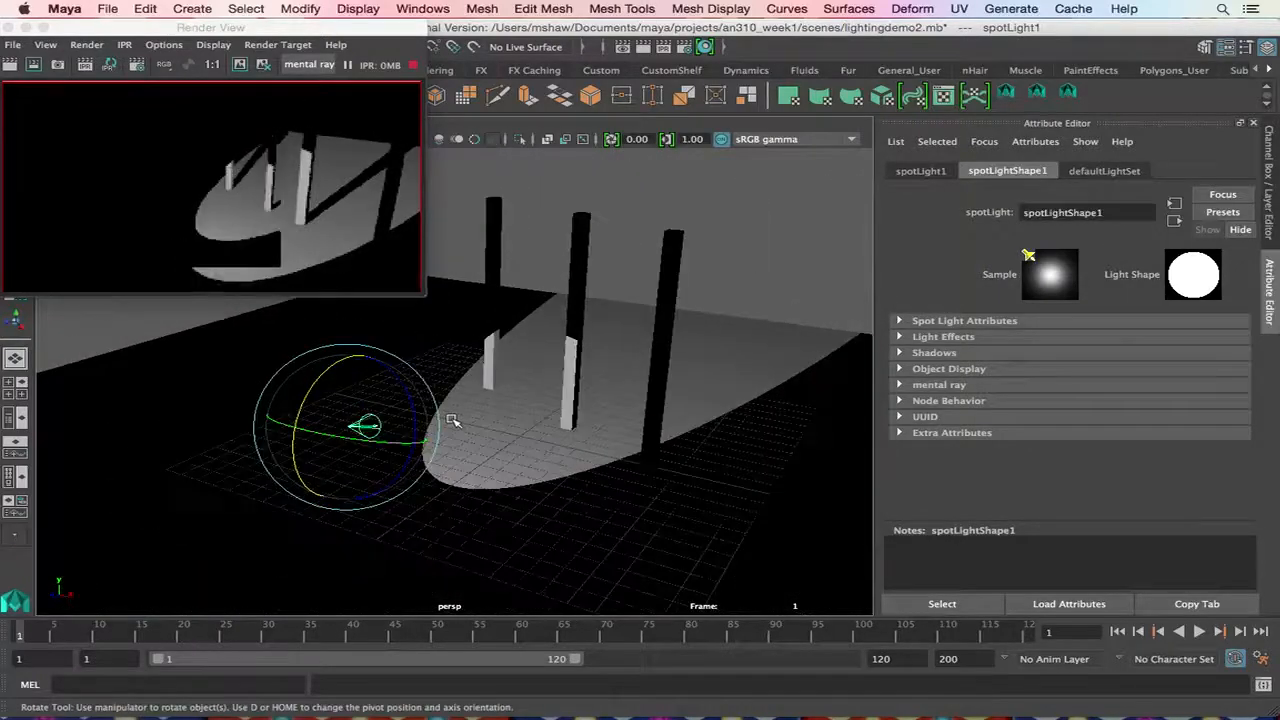
{"action": "key", "text": "w"}
{"action": "left_click_drag", "start_coordinate": [338, 363], "coordinate": [337, 290]}
{"action": "key", "text": "e"}
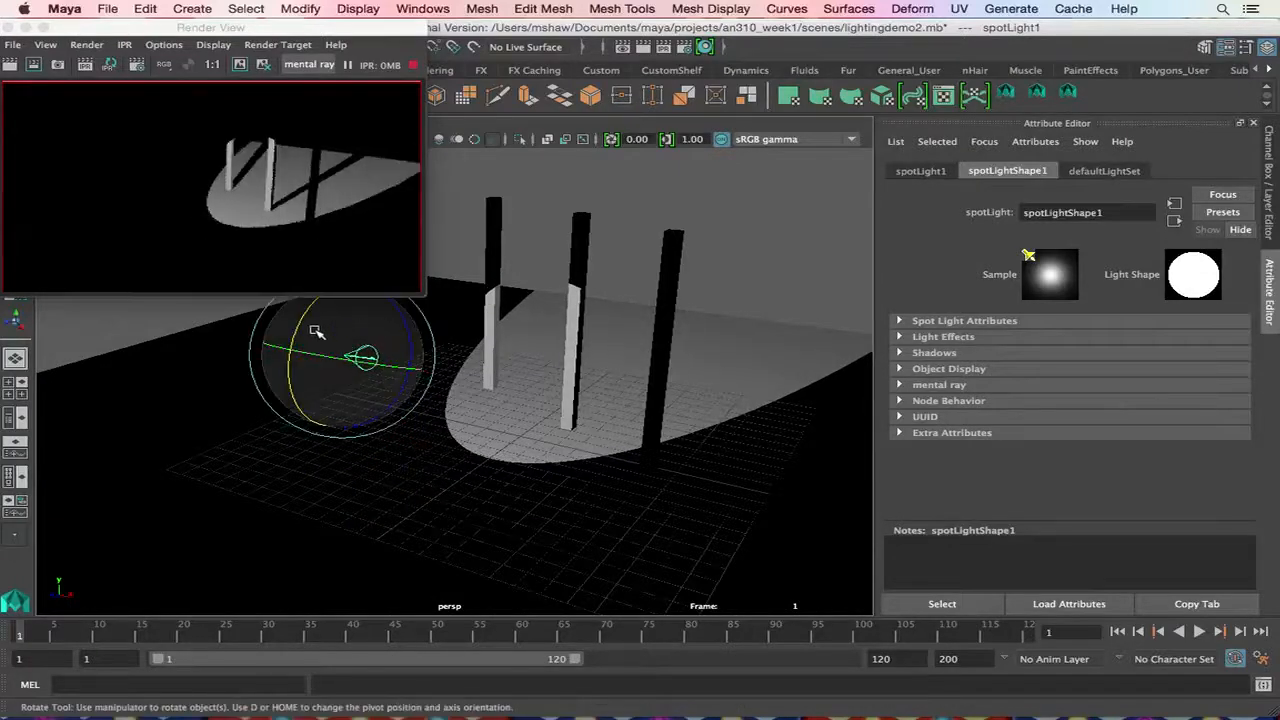
{"action": "mouse_move", "coordinate": [289, 330]}
{"action": "left_mouse_down"}
{"action": "mouse_move", "coordinate": [300, 294]}
{"action": "mouse_move", "coordinate": [308, 322]}
{"action": "left_mouse_up"}
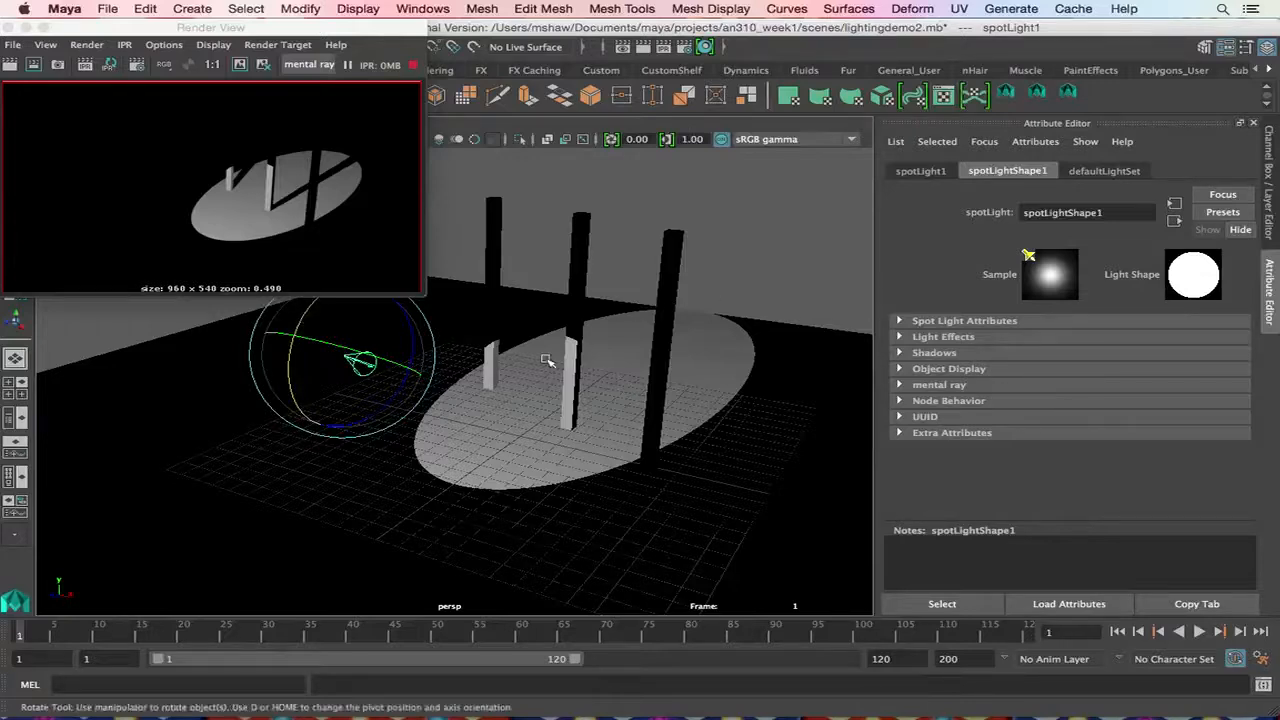
Set the spot light's color to bright yellow and its intensity to 1.892.
{"action": "left_click", "coordinate": [903, 322]}
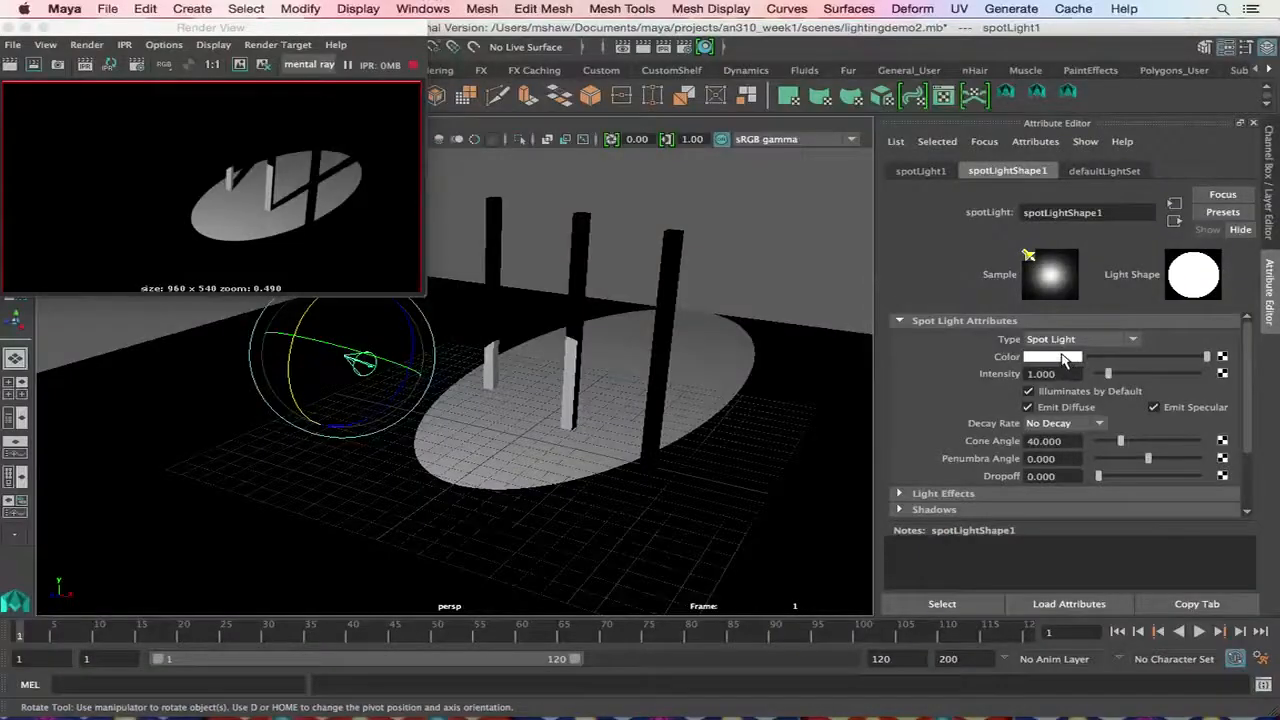
{"action": "left_click", "coordinate": [860, 376]}
{"action": "left_click_drag", "start_coordinate": [655, 268], "coordinate": [683, 279]}
{"action": "left_click_drag", "start_coordinate": [671, 337], "coordinate": [665, 358]}
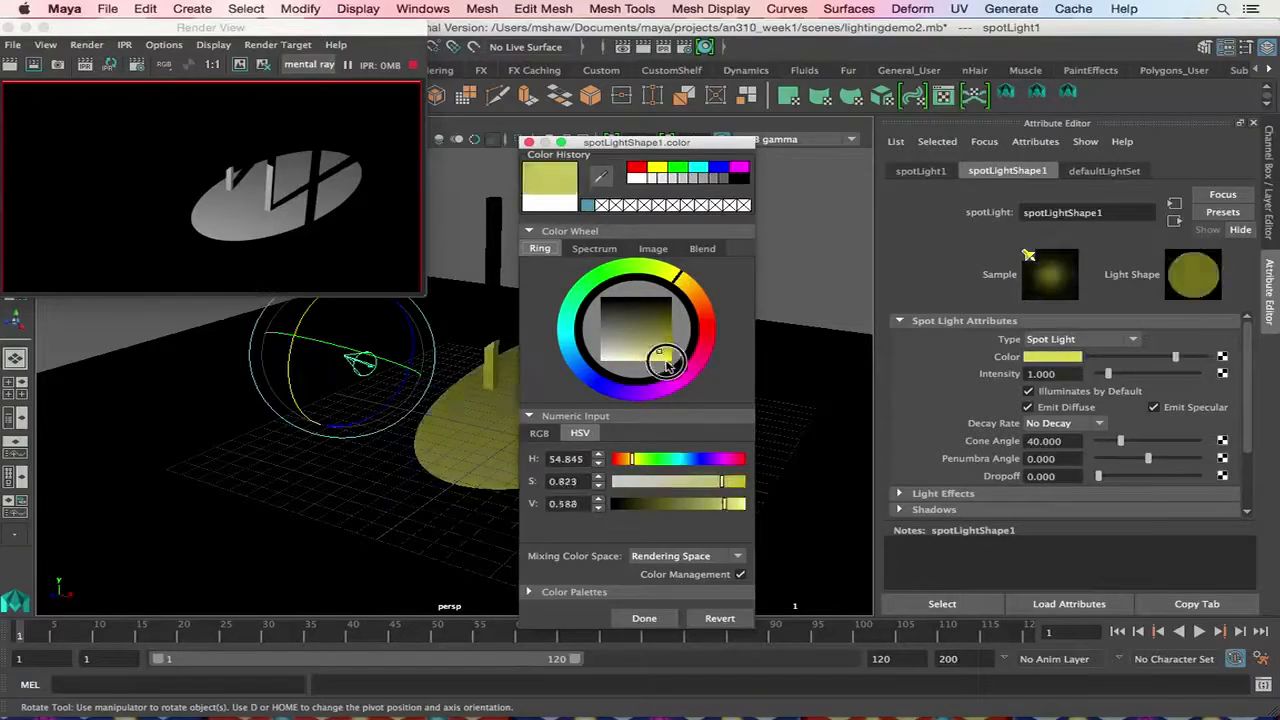
{"action": "left_click", "coordinate": [644, 618]}
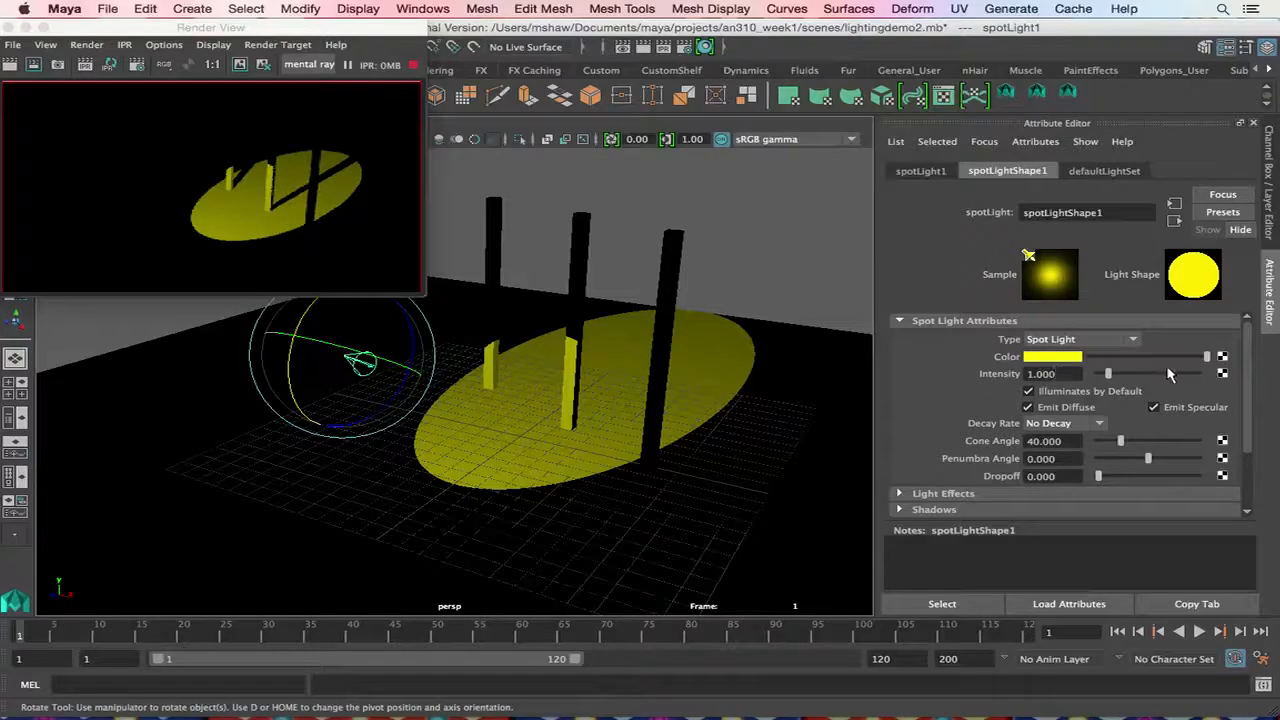
{"action": "mouse_move", "coordinate": [1108, 374]}
{"action": "left_mouse_down"}
{"action": "mouse_move", "coordinate": [1153, 378]}
{"action": "mouse_move", "coordinate": [1102, 381]}
{"action": "mouse_move", "coordinate": [1118, 374]}
{"action": "left_mouse_up"}
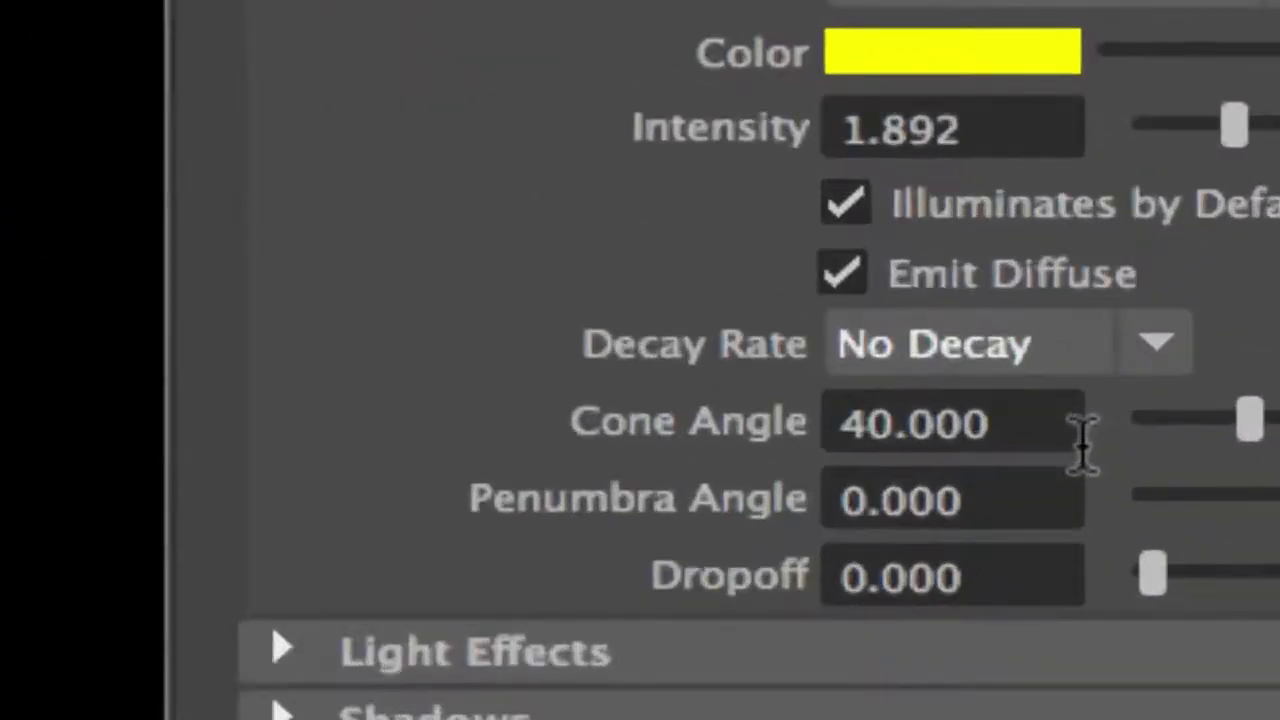
Set the spot light's decay rate to Linear and check the falloff in the IPR render.
{"action": "left_click", "coordinate": [1127, 357]}
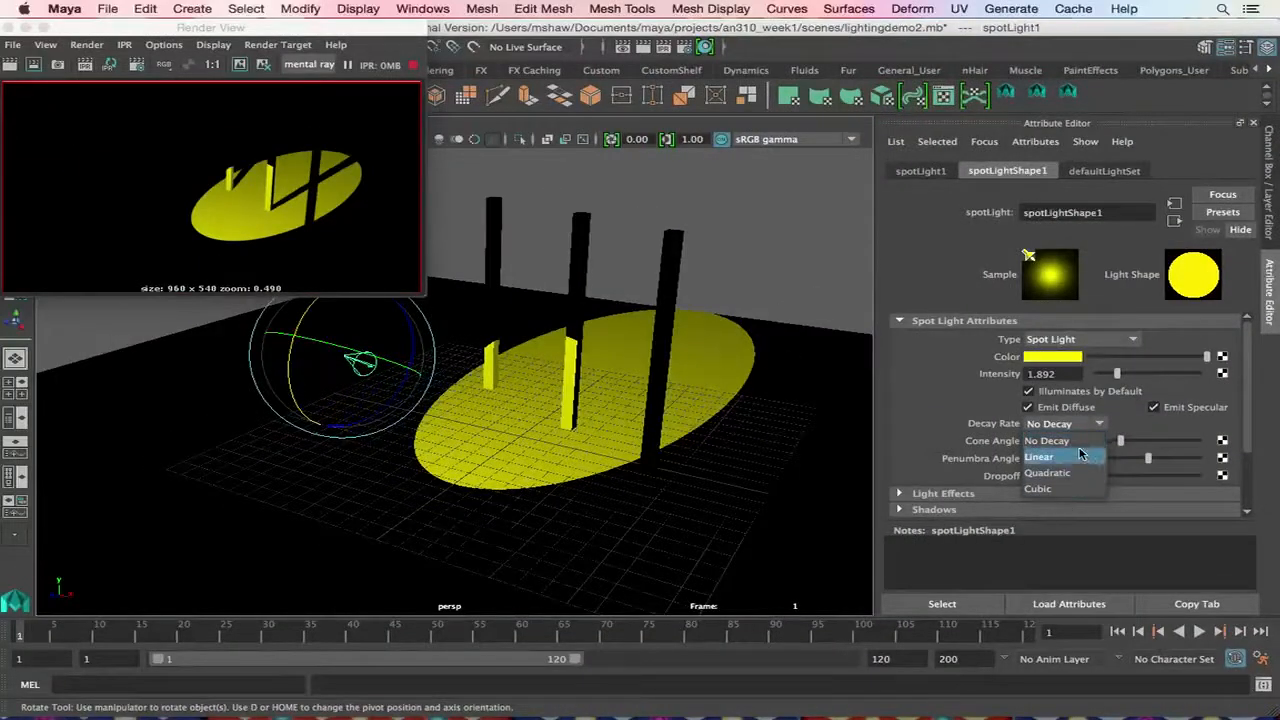
{"action": "left_click", "coordinate": [1078, 457]}
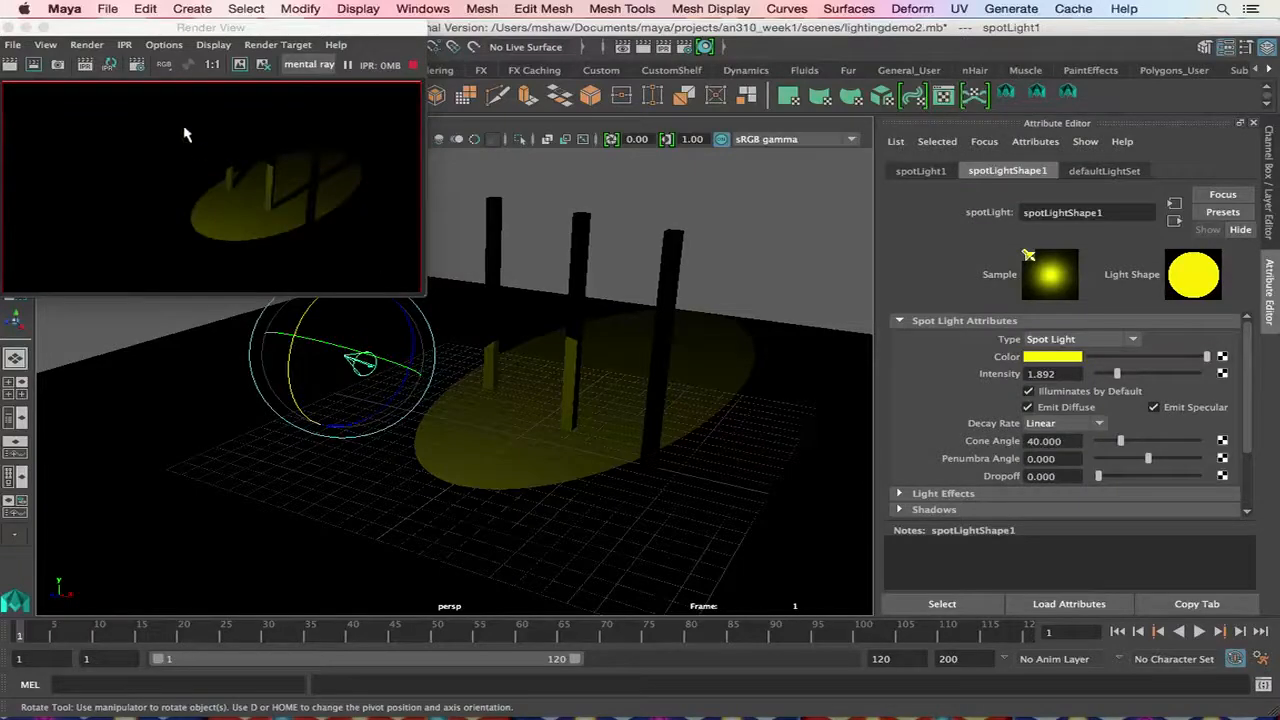
{"action": "left_click", "coordinate": [286, 201]}
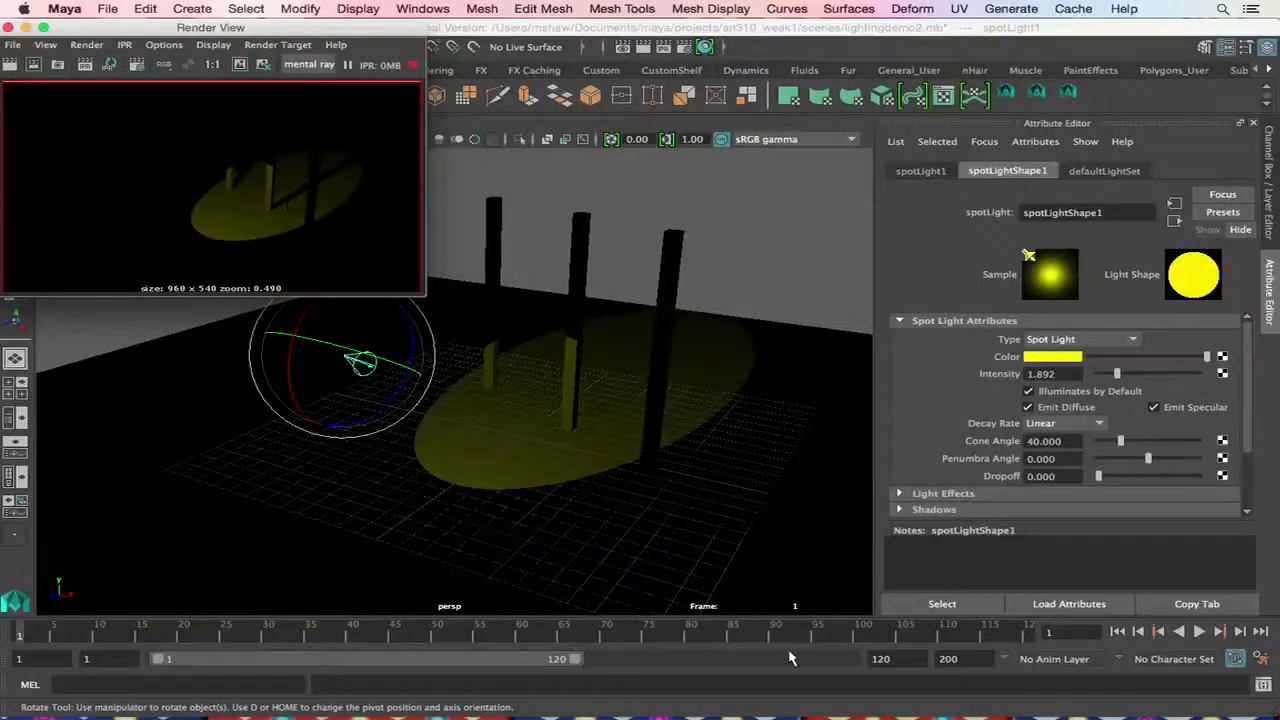
Set the spot light's decay rate to Quadratic and raise its intensity to 100.
{"action": "left_click", "coordinate": [1070, 423]}
{"action": "left_click", "coordinate": [1048, 467]}
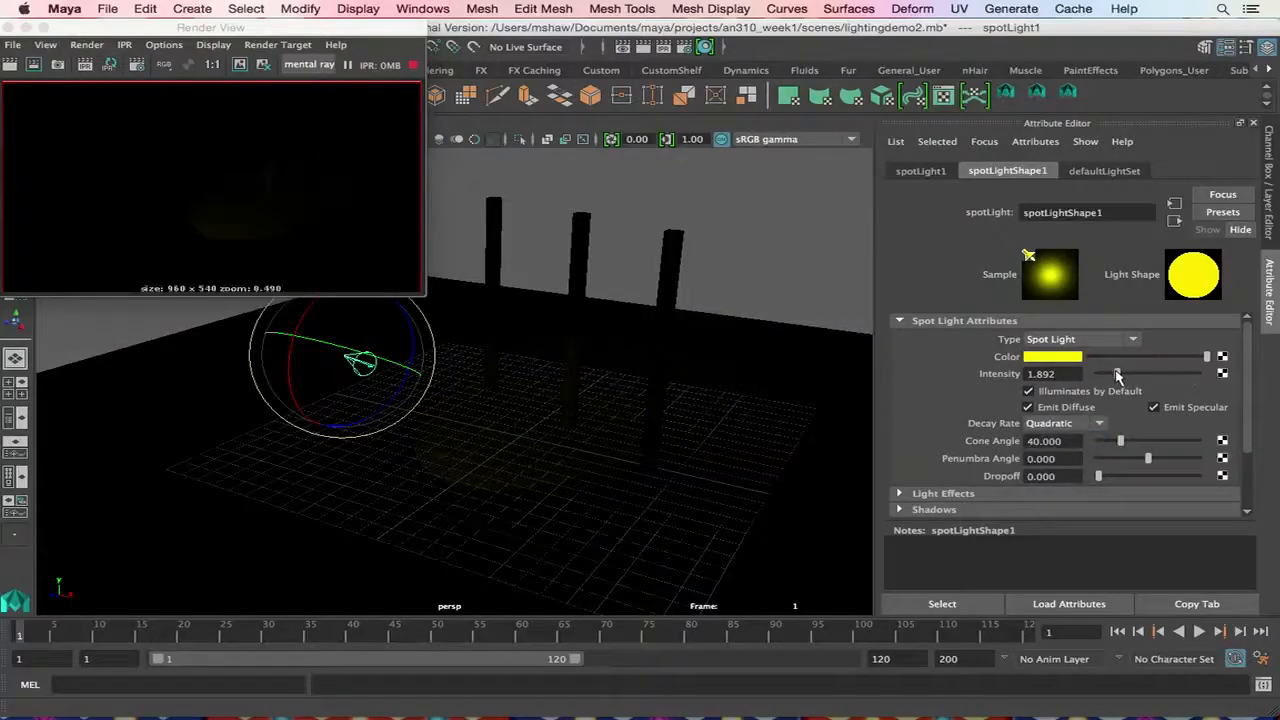
{"action": "left_click_drag", "start_coordinate": [1117, 374], "coordinate": [1199, 397]}
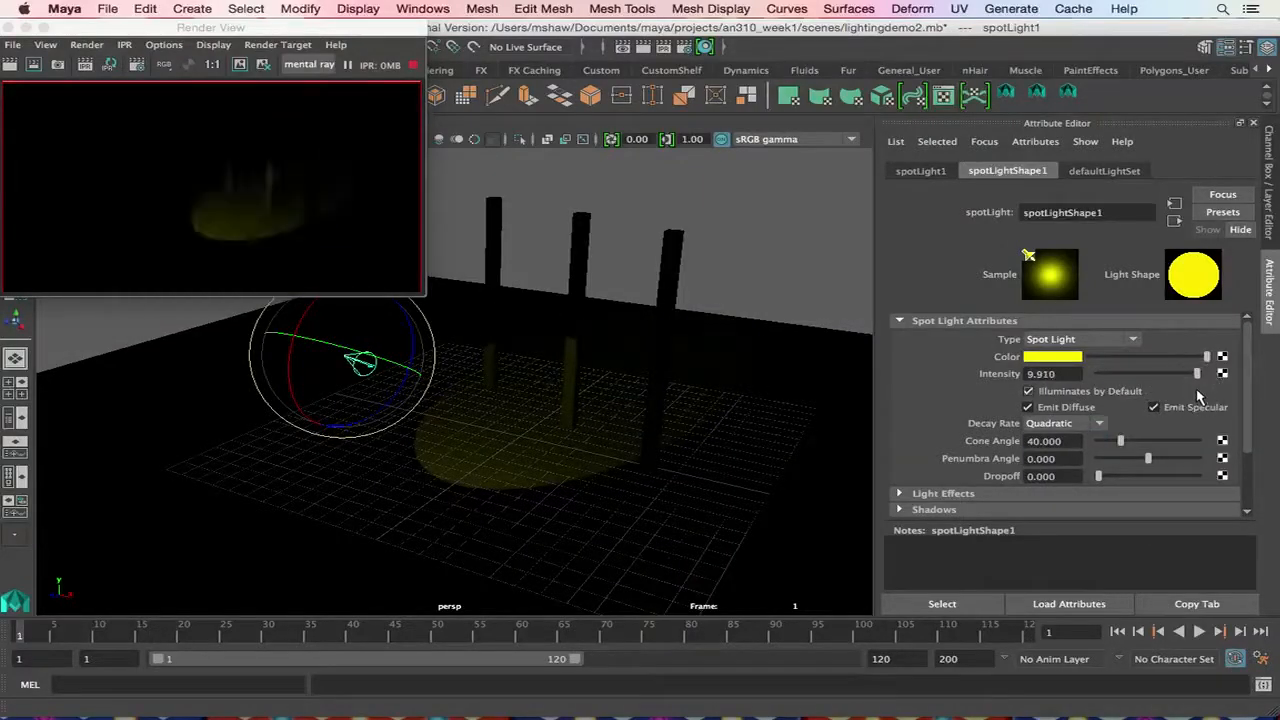
{"action": "left_click", "coordinate": [1200, 375]}
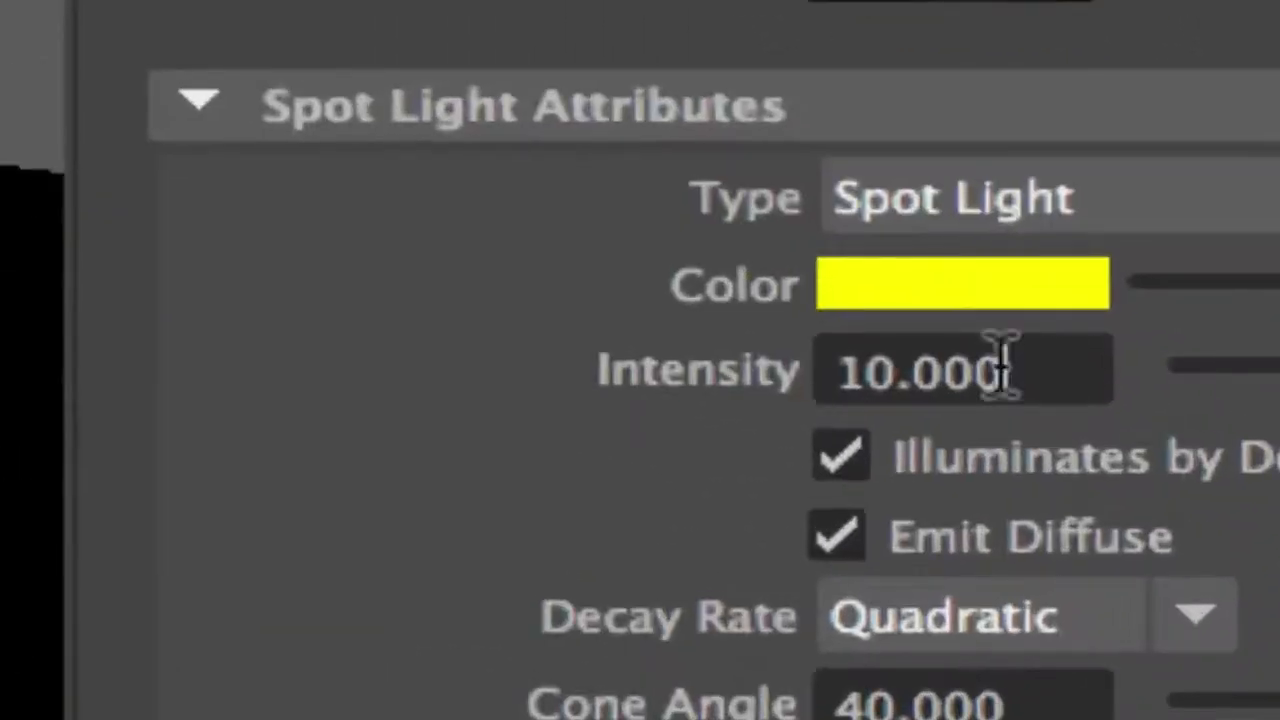
{"action": "left_click_drag", "start_coordinate": [1019, 370], "coordinate": [709, 385]}
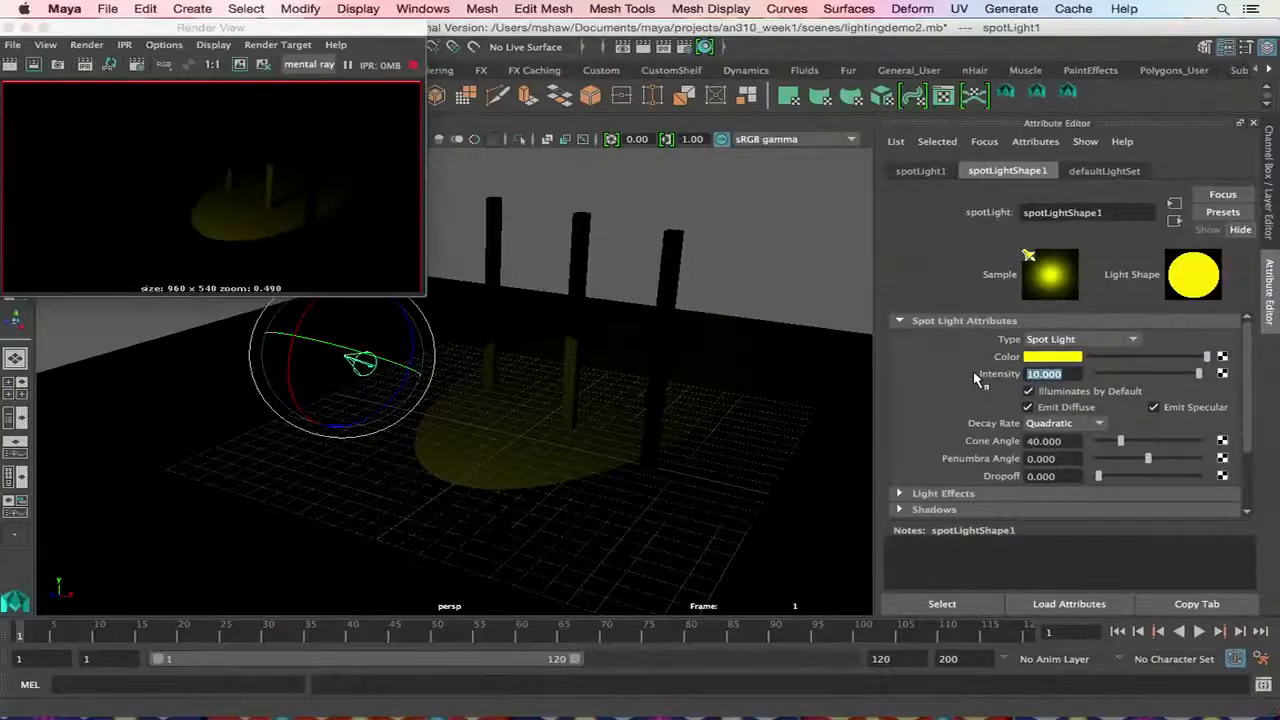
{"action": "type", "text": "100"}
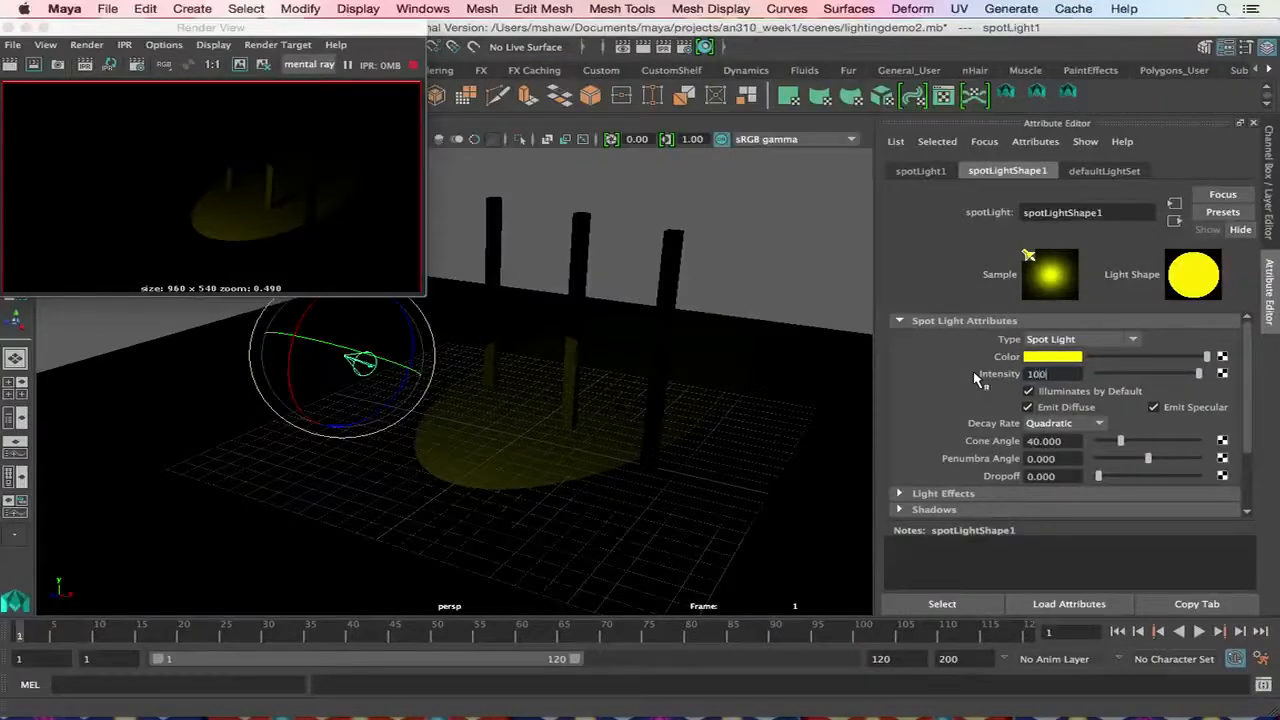
{"action": "key", "text": "Return"}
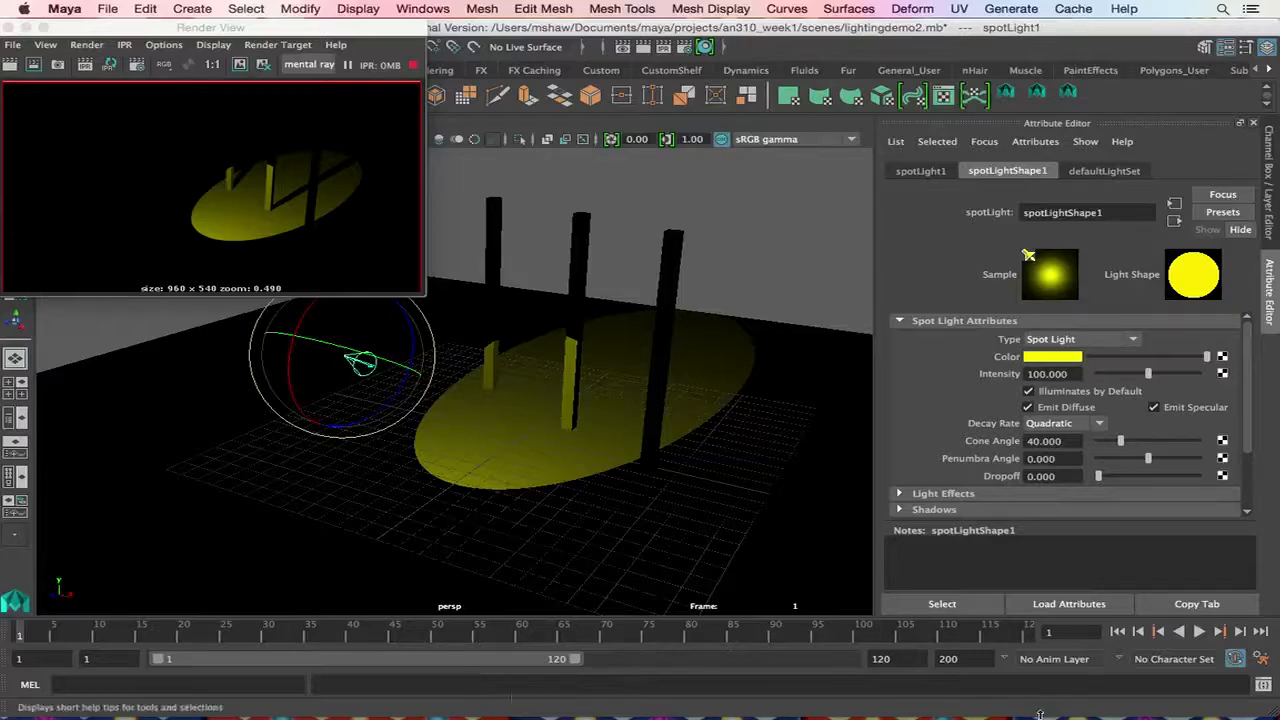
Set the spot light's decay rate back to No Decay and its intensity to 1.
{"action": "left_click", "coordinate": [1040, 424]}
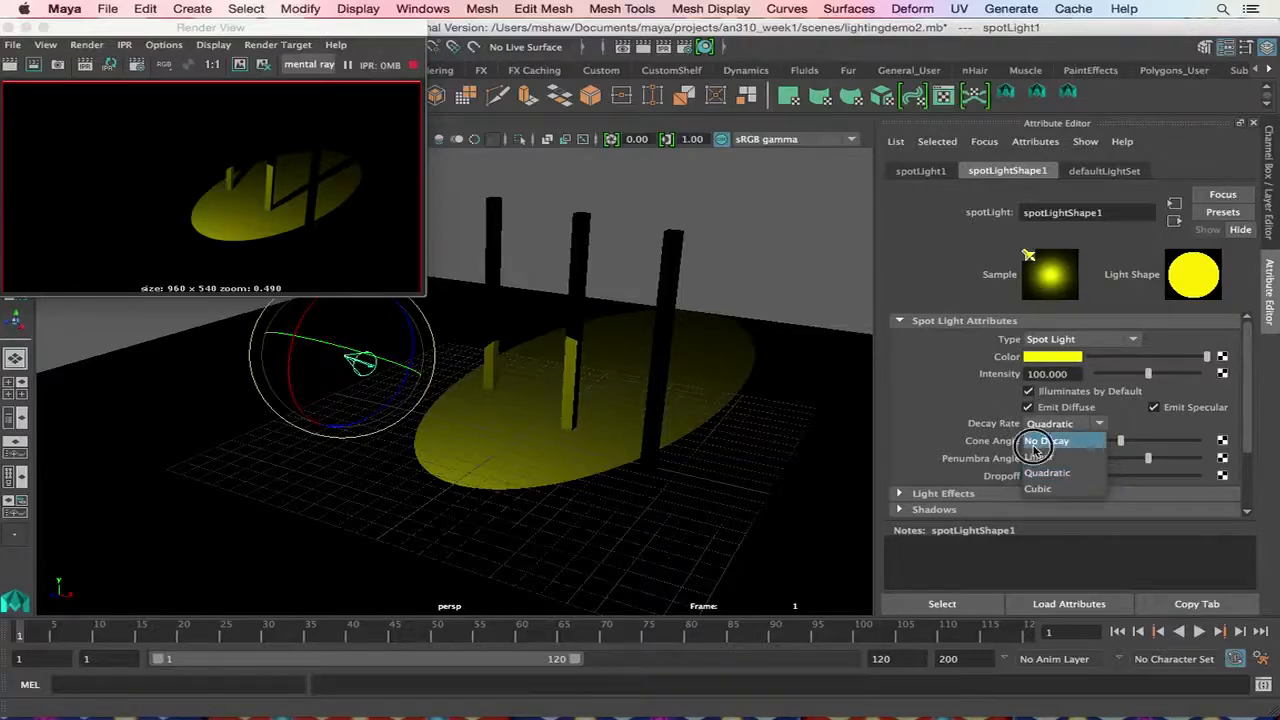
{"action": "left_click", "coordinate": [1045, 440]}
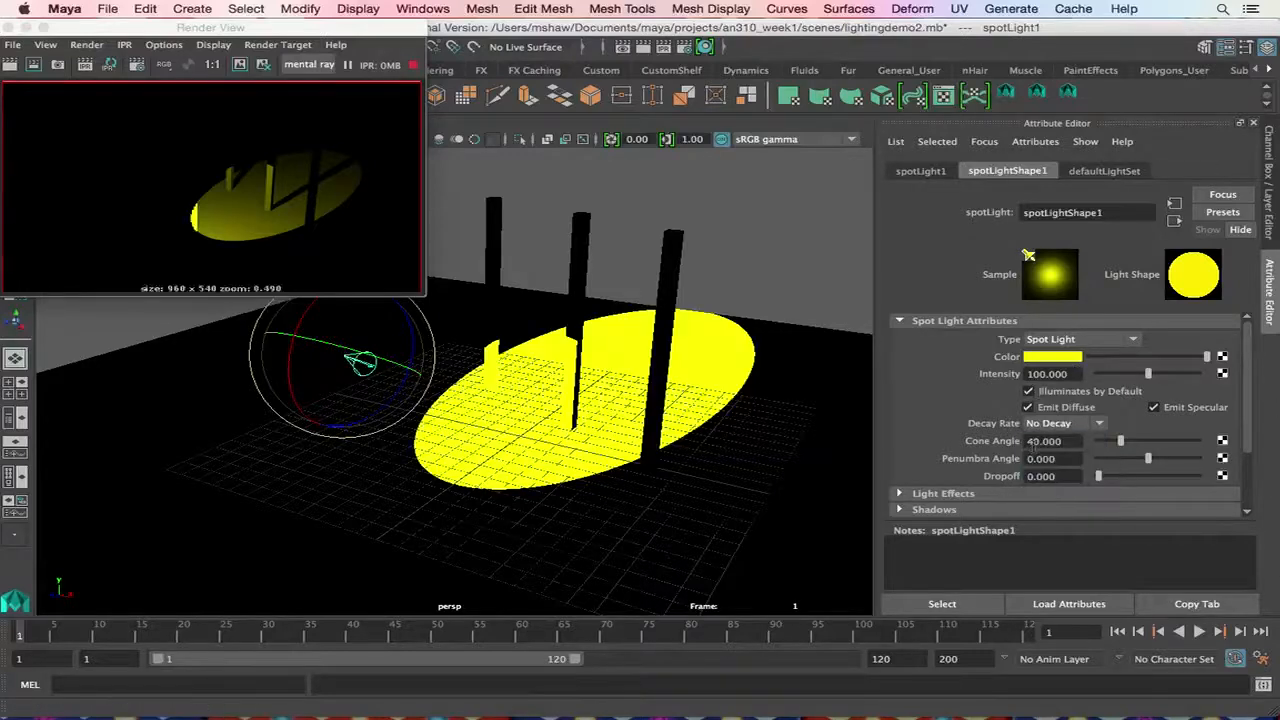
{"action": "left_click", "coordinate": [1050, 423]}
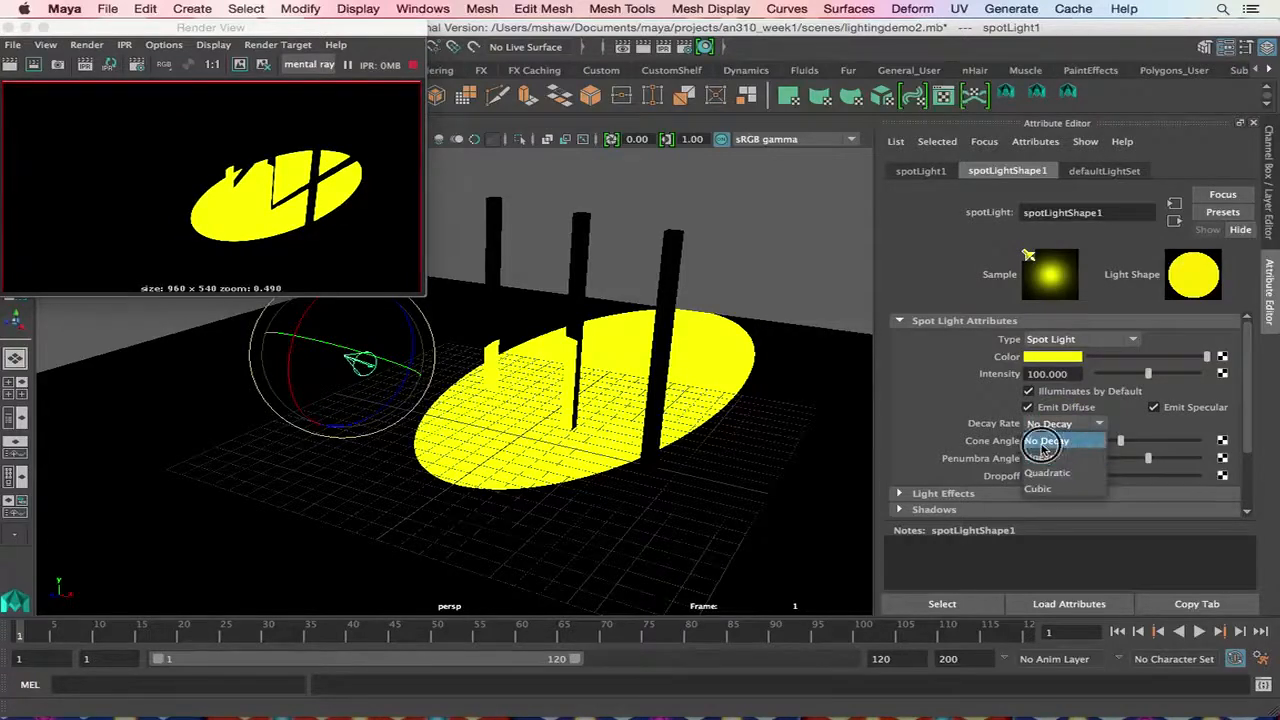
{"action": "left_click", "coordinate": [1045, 440]}
{"action": "left_click", "coordinate": [1070, 373]}
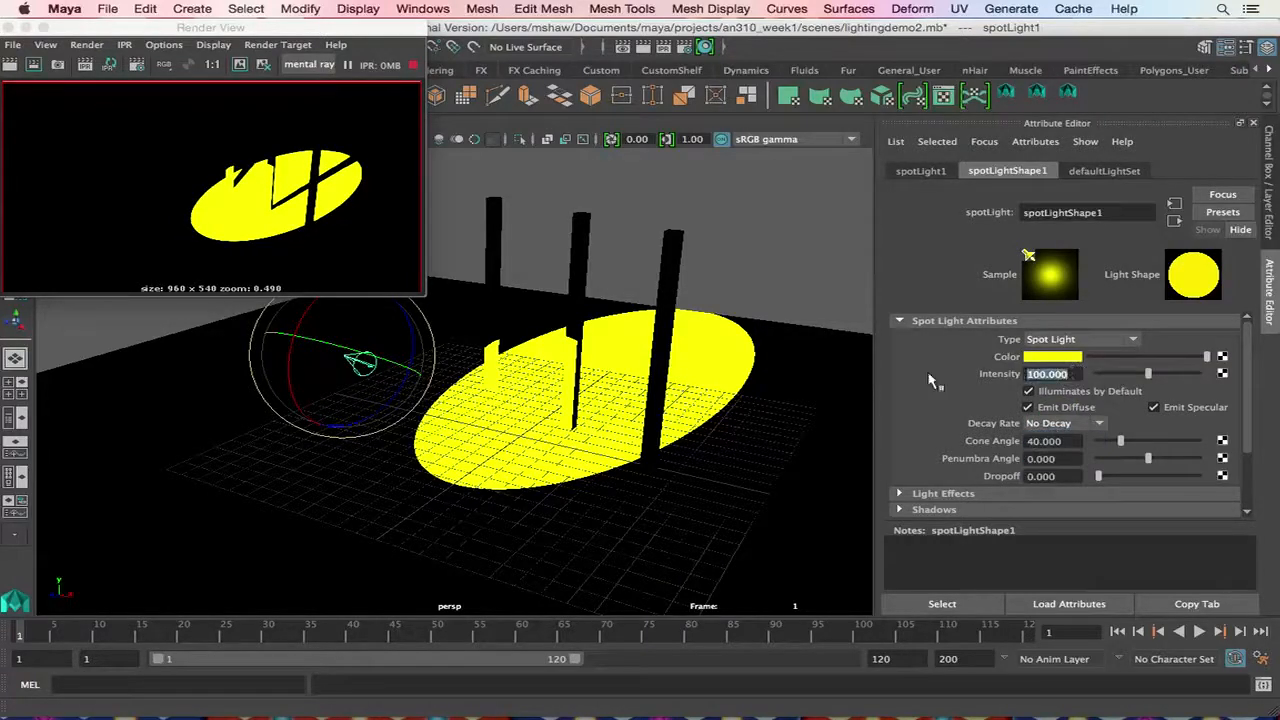
{"action": "type", "text": "1"}
{"action": "key", "text": "Return"}
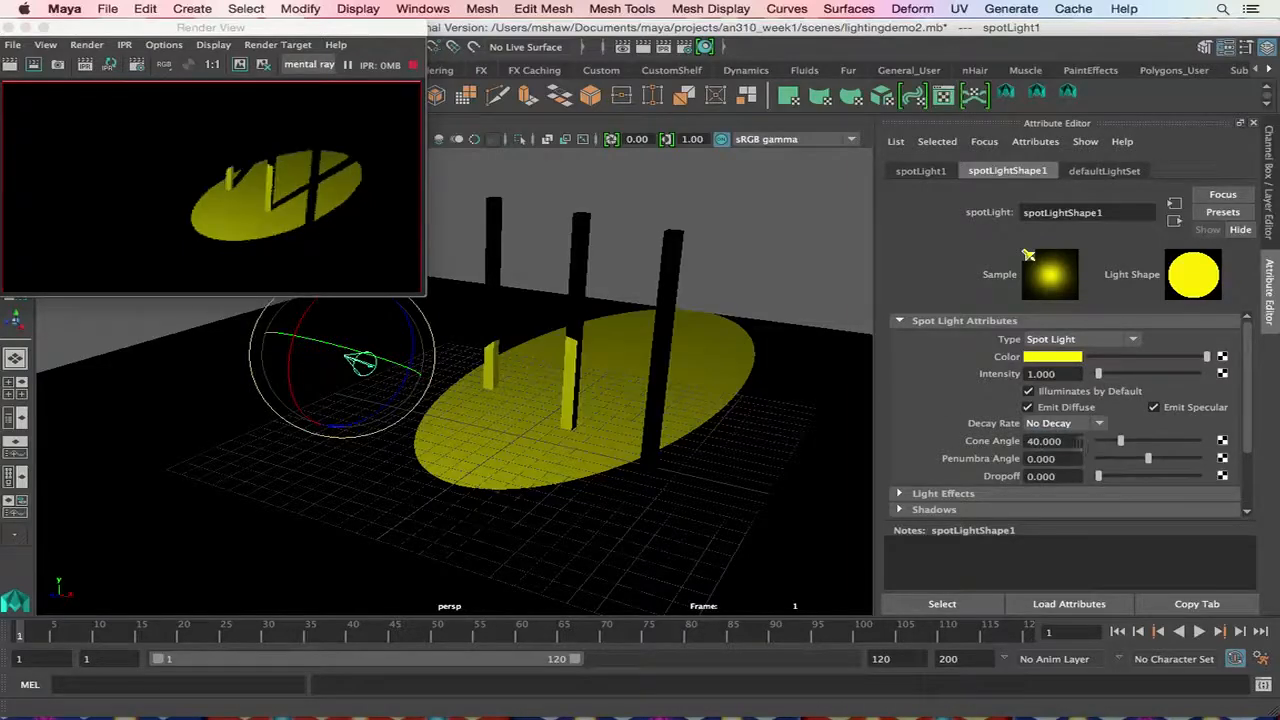
Frame the spot light in the perspective view and widen its cone angle to about 102.161.
{"action": "key", "text": "f"}
{"action": "left_click_drag", "start_coordinate": [569, 428], "coordinate": [530, 443], "text": "alt"}
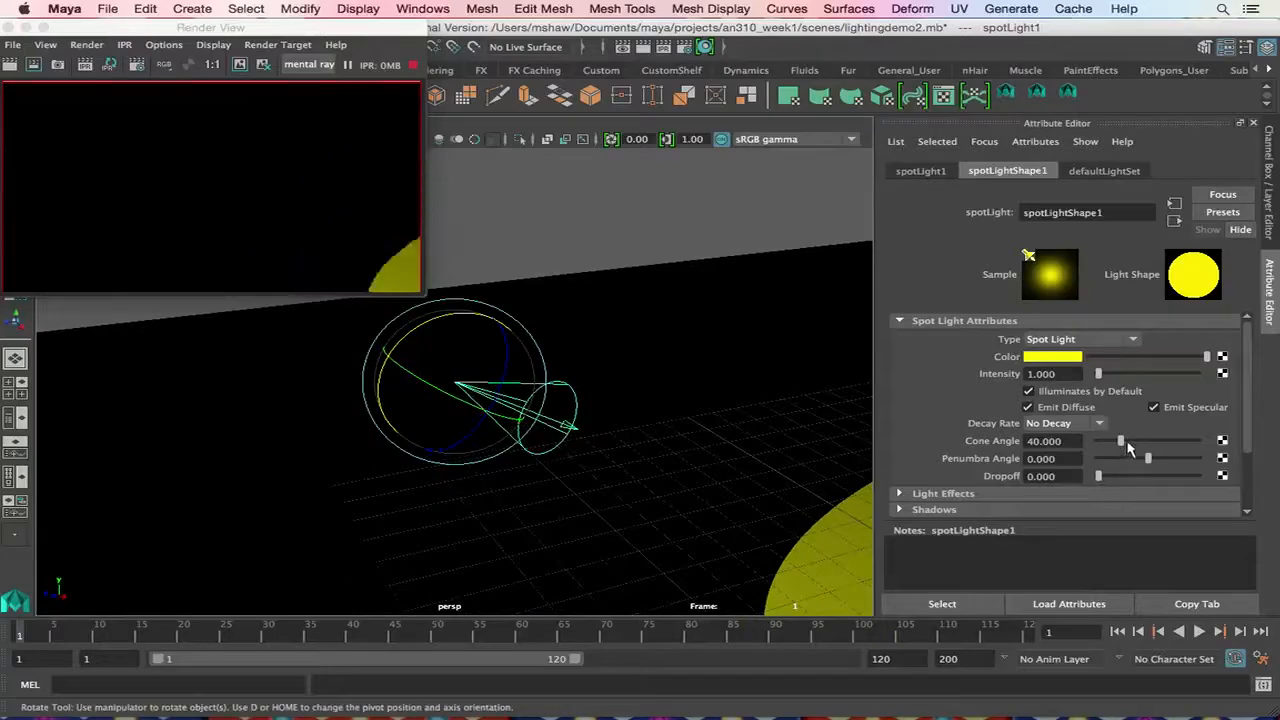
{"action": "left_click_drag", "start_coordinate": [1121, 441], "coordinate": [1155, 442]}
{"action": "left_click_drag", "start_coordinate": [760, 503], "coordinate": [797, 491], "text": "alt"}
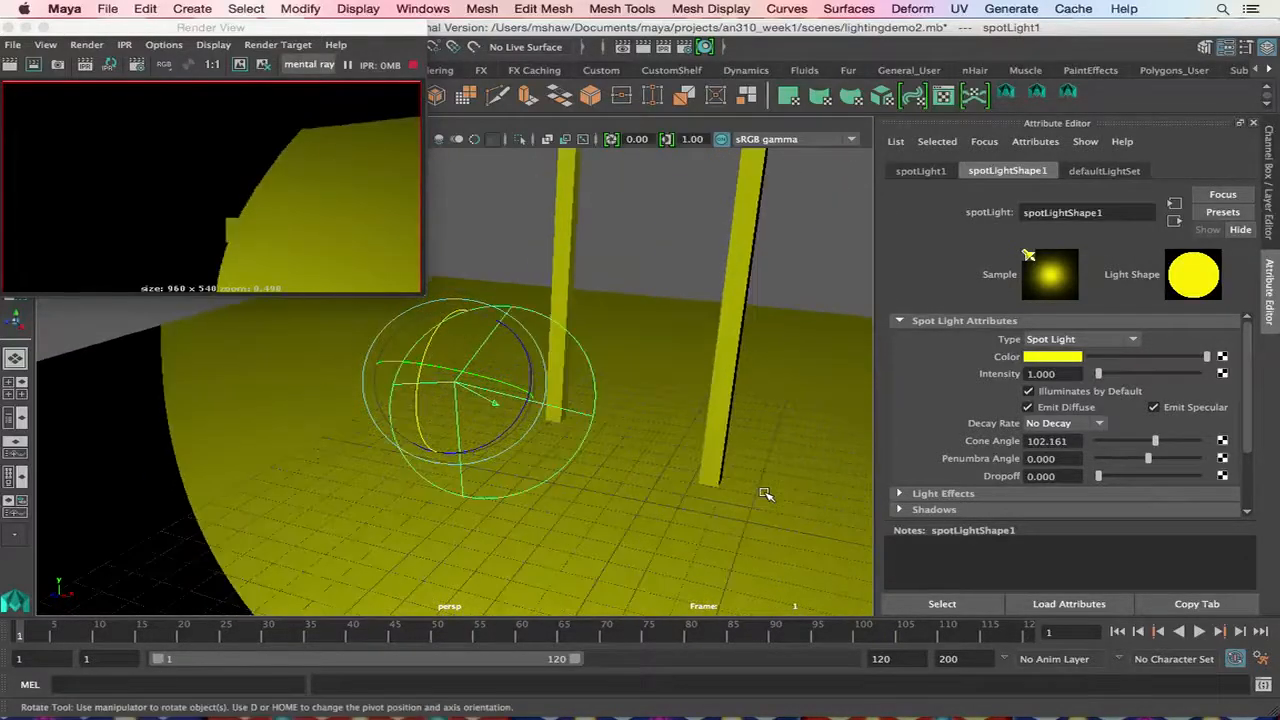
{"action": "scroll", "coordinate": [766, 494], "scroll_direction": "up", "scroll_amount": 5}
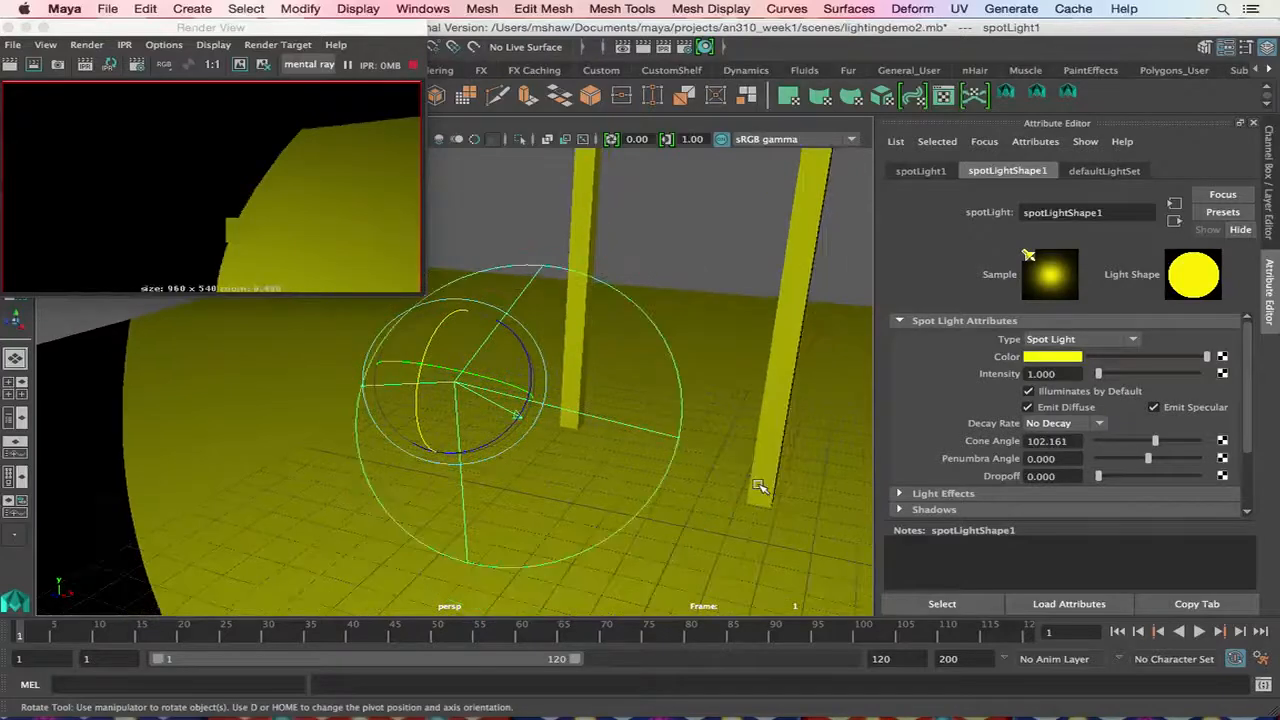
Narrow the spot light's cone angle to about 43.787, and set its penumbra angle to about -8.198 and dropoff to about 39.054.
{"action": "scroll", "coordinate": [758, 490], "scroll_direction": "down", "scroll_amount": 10}
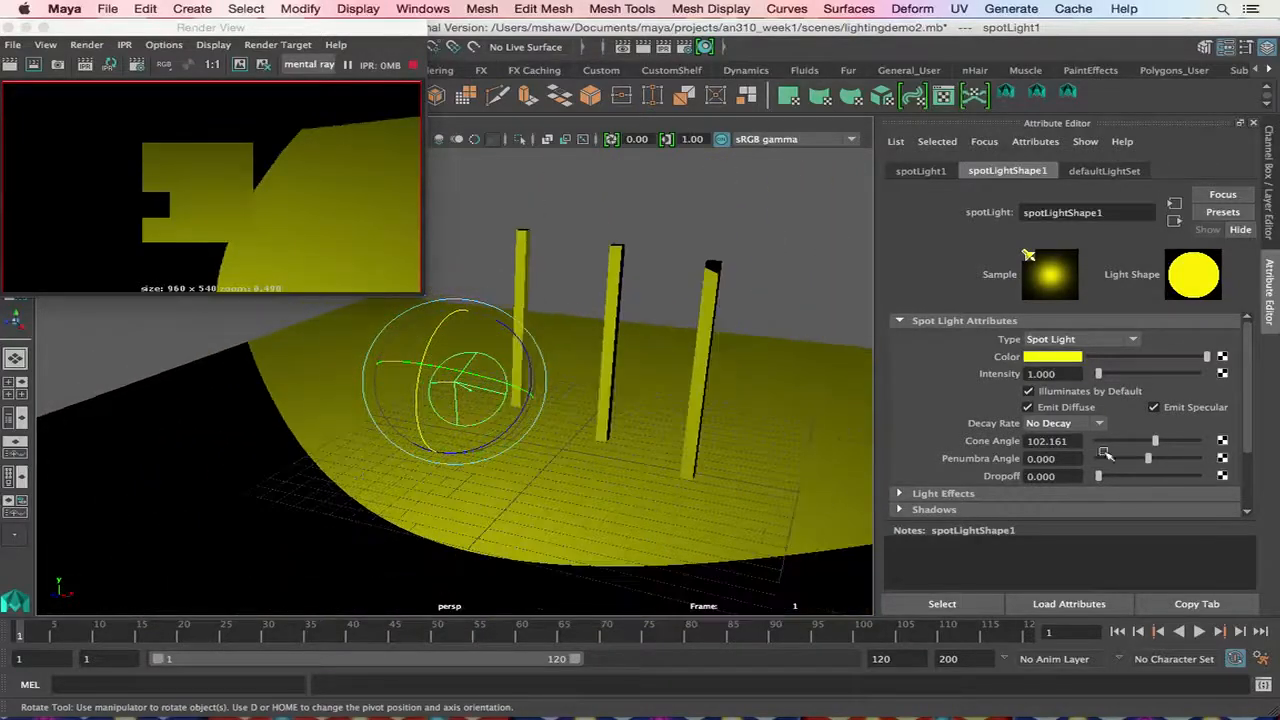
{"action": "mouse_move", "coordinate": [1106, 444]}
{"action": "left_mouse_down"}
{"action": "mouse_move", "coordinate": [1158, 447]}
{"action": "mouse_move", "coordinate": [1121, 448]}
{"action": "left_mouse_up"}
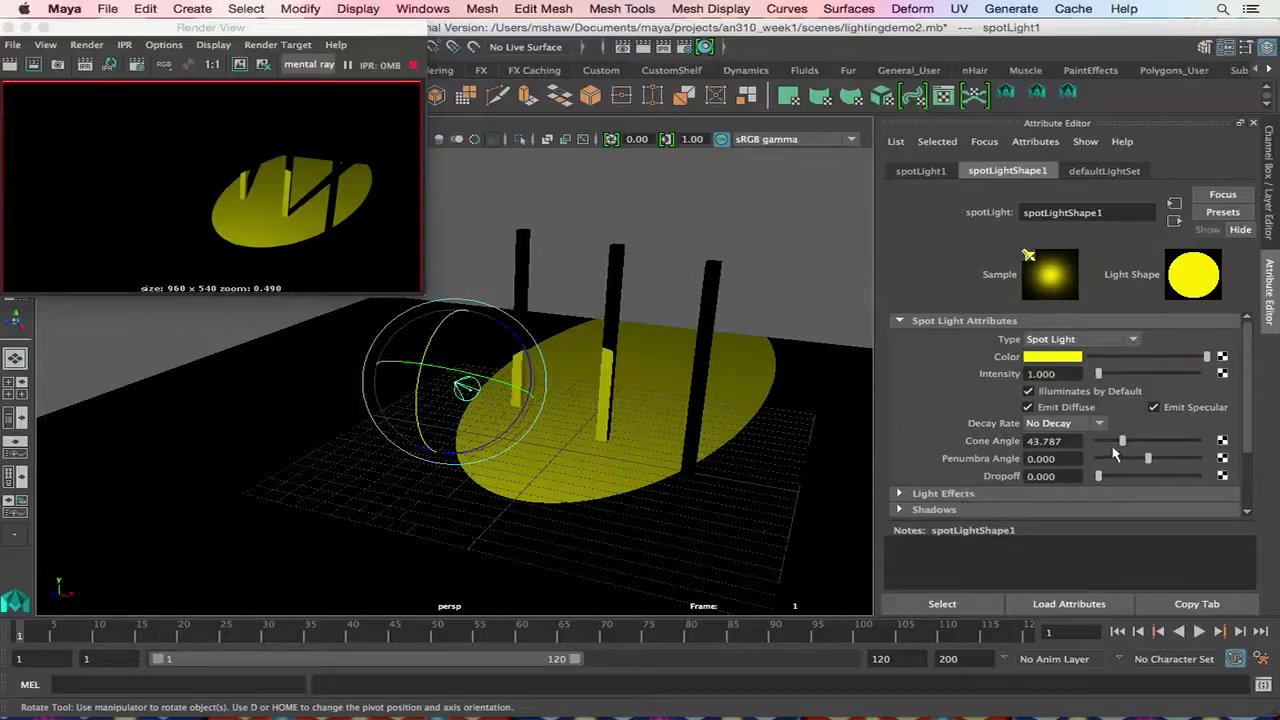
{"action": "left_click_drag", "start_coordinate": [1148, 458], "coordinate": [1096, 479]}
{"action": "mouse_move", "coordinate": [1098, 476]}
{"action": "left_mouse_down"}
{"action": "mouse_move", "coordinate": [1134, 463]}
{"action": "mouse_move", "coordinate": [1072, 470]}
{"action": "mouse_move", "coordinate": [1107, 468]}
{"action": "left_mouse_up"}
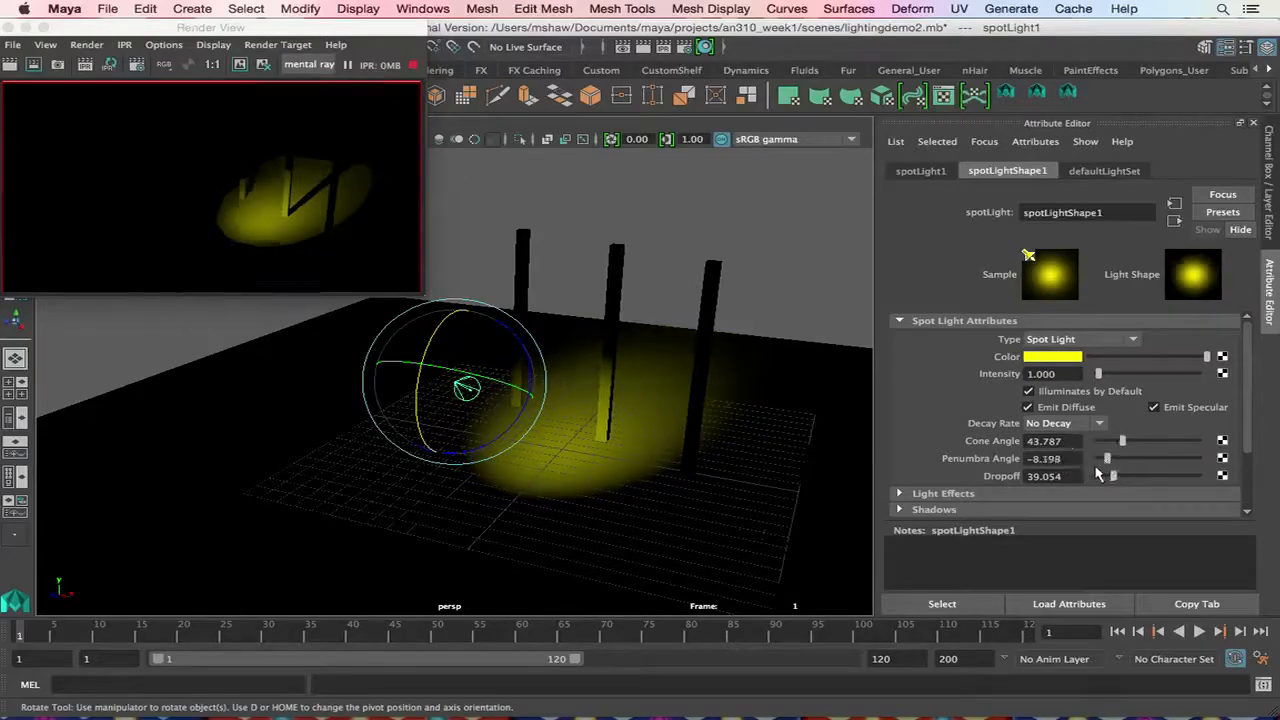
Review the spot light's Light Effects attributes, including fog, glow, intensity curve and barn doors.
{"action": "left_click", "coordinate": [920, 494]}
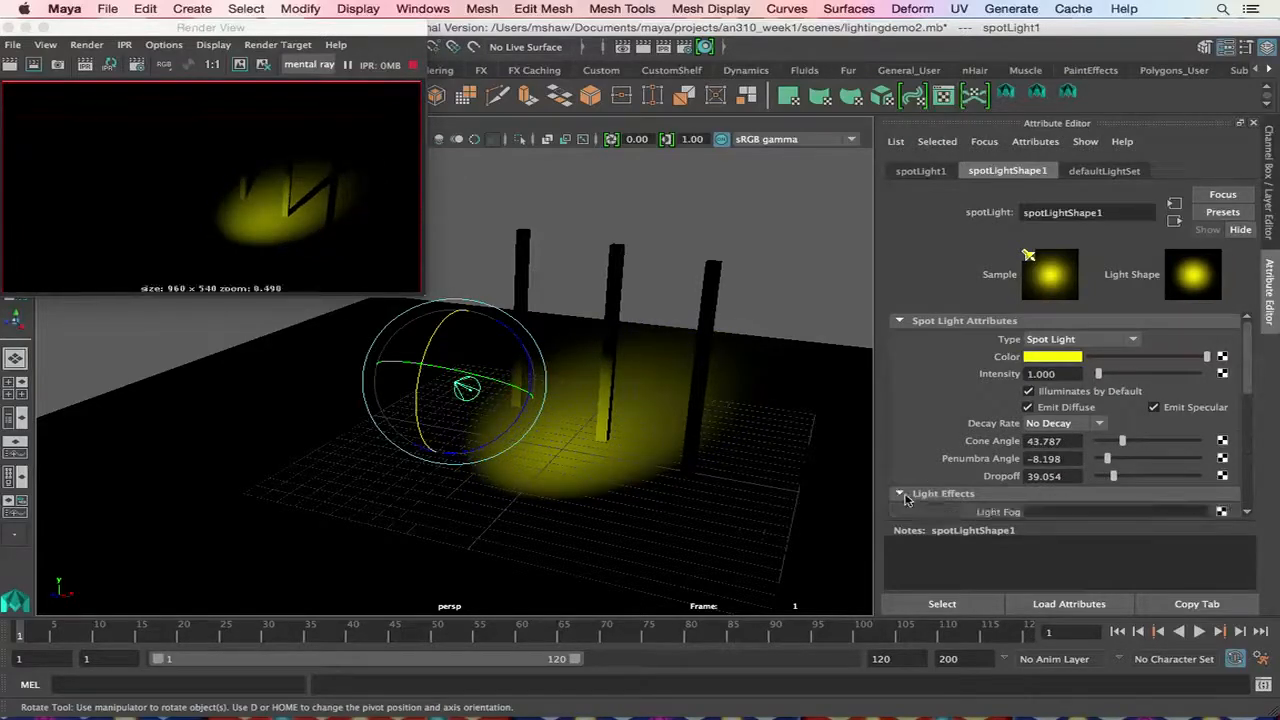
{"action": "scroll", "coordinate": [925, 496], "scroll_direction": "down", "scroll_amount": 2}
{"action": "scroll", "coordinate": [925, 496], "scroll_direction": "down", "scroll_amount": 4}
{"action": "scroll", "coordinate": [921, 470], "scroll_direction": "up", "scroll_amount": 3}
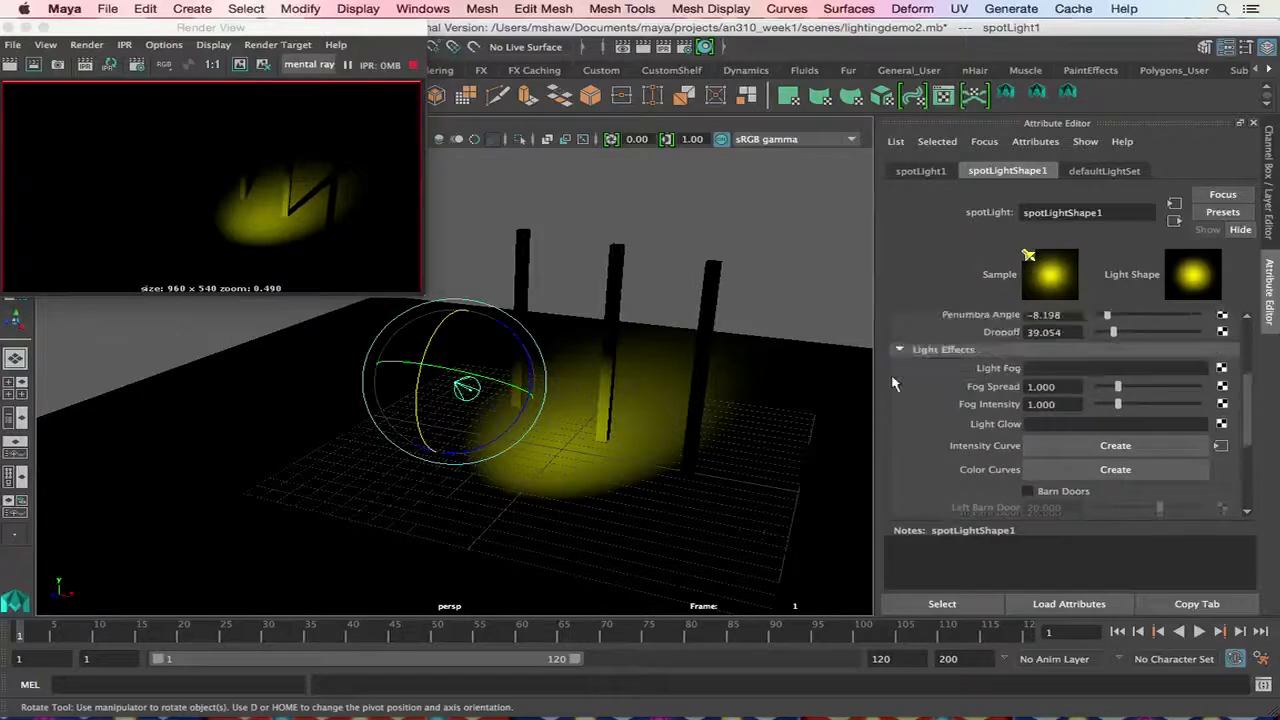
{"action": "left_click", "coordinate": [899, 350]}
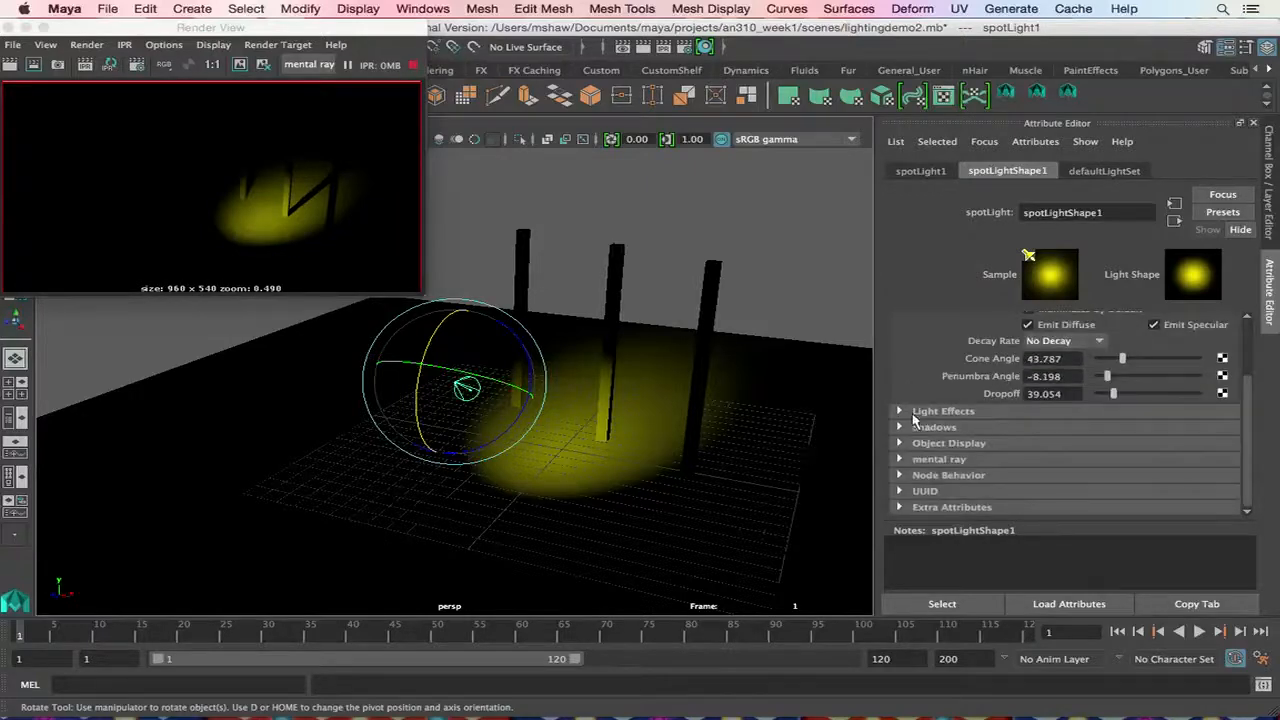
Expand the spot light's Shadows settings and raise its penumbra angle to 10, checking the posts up close.
{"action": "left_click", "coordinate": [901, 428]}
{"action": "scroll", "coordinate": [924, 437], "scroll_direction": "down", "scroll_amount": 2}
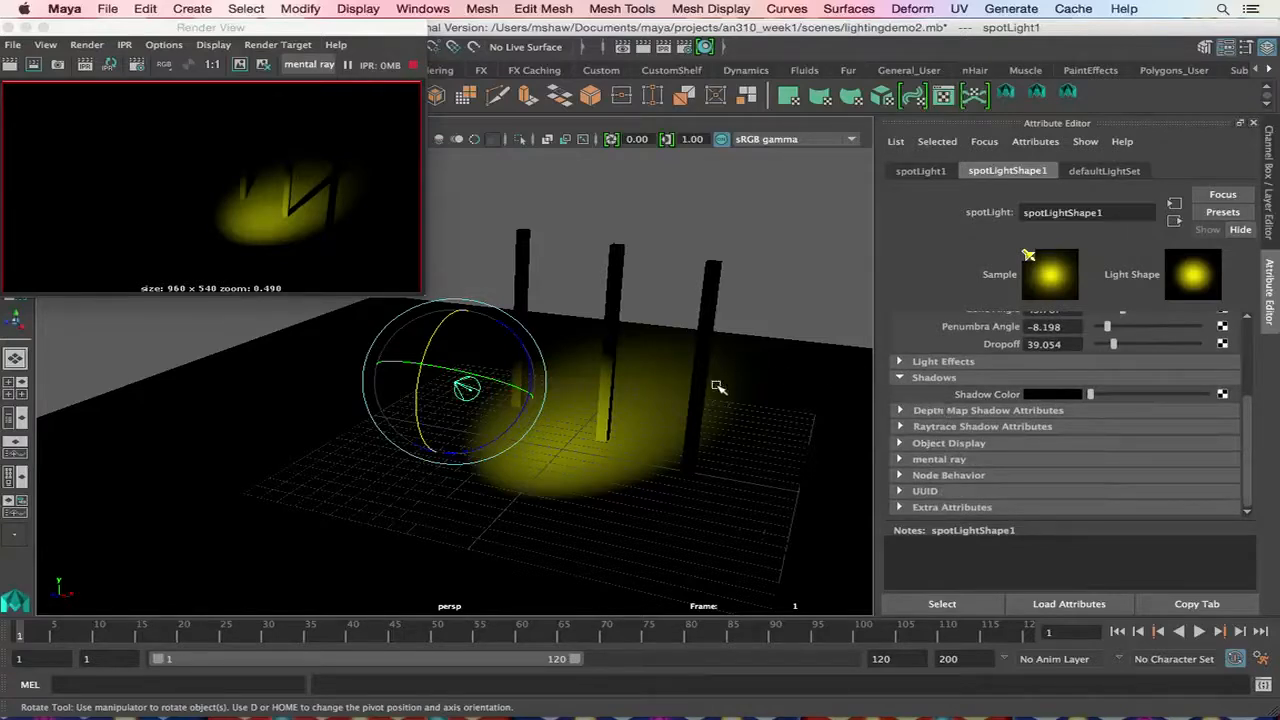
{"action": "left_click_drag", "start_coordinate": [1108, 327], "coordinate": [1212, 325]}
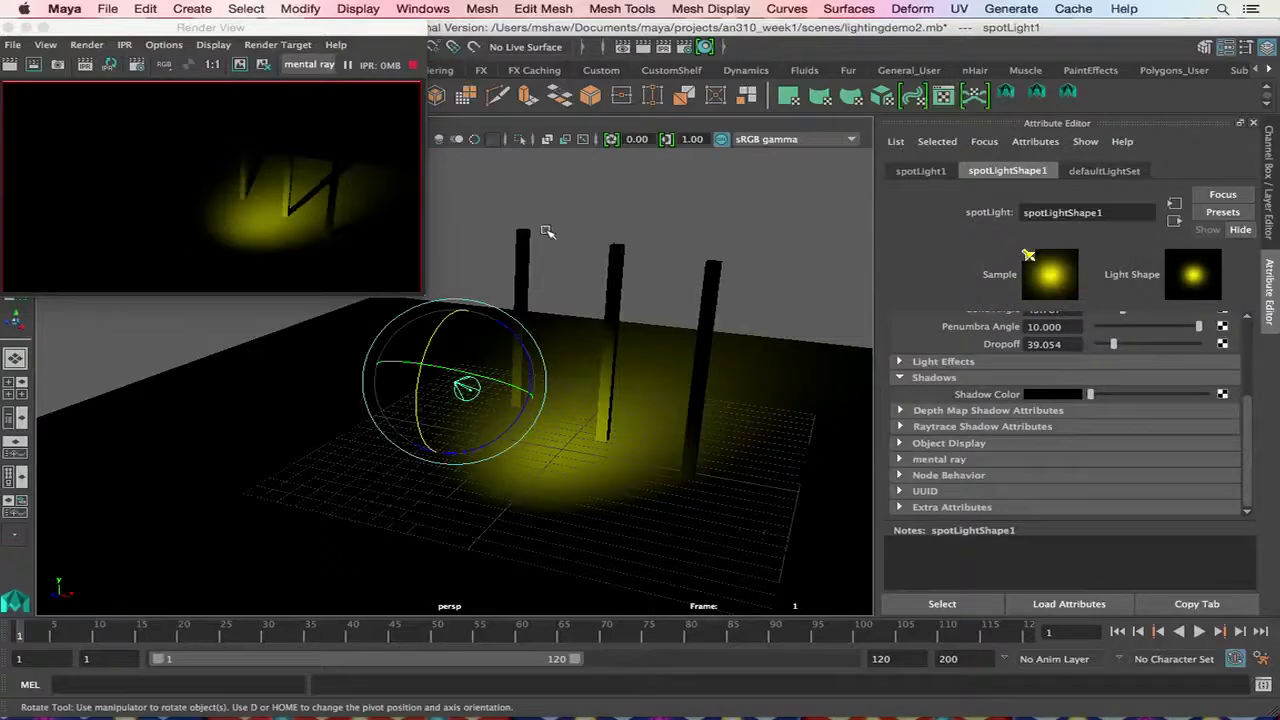
{"action": "left_click_drag", "start_coordinate": [686, 314], "coordinate": [685, 311], "text": "alt"}
{"action": "scroll", "coordinate": [685, 311], "scroll_direction": "up", "scroll_amount": 5}
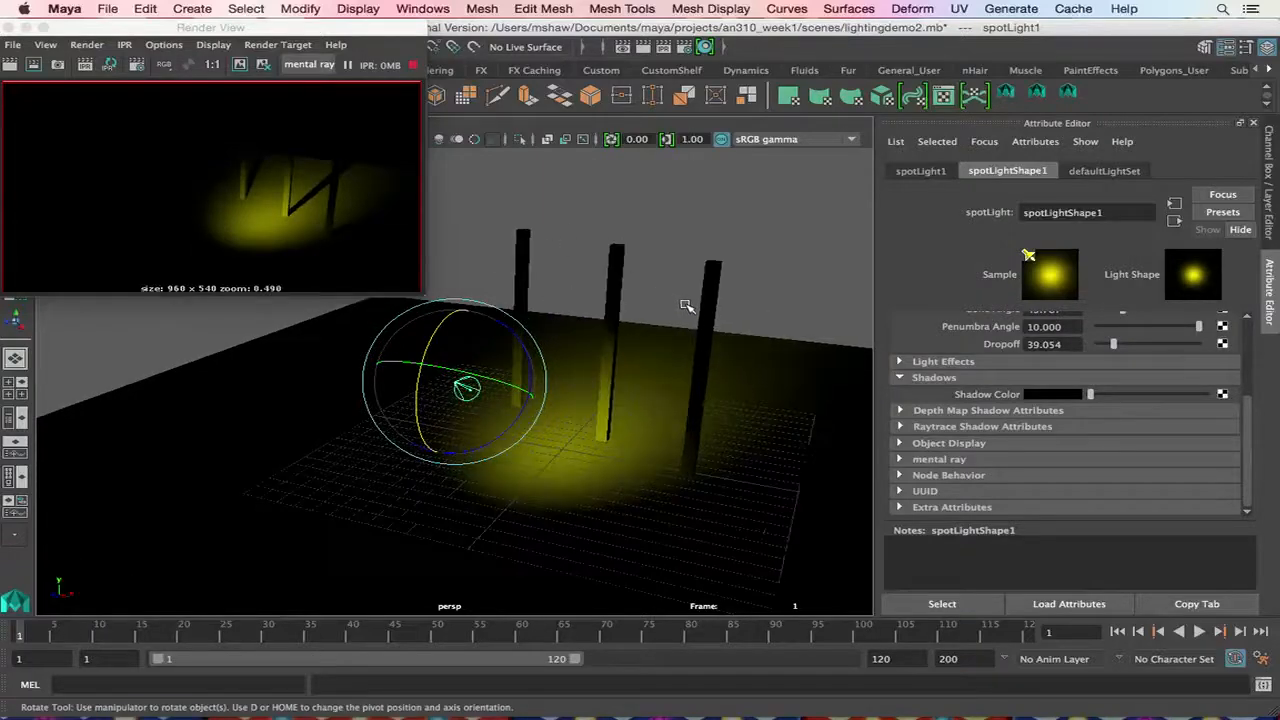
{"action": "middle_click_drag", "start_coordinate": [716, 303], "coordinate": [549, 320], "text": "alt"}
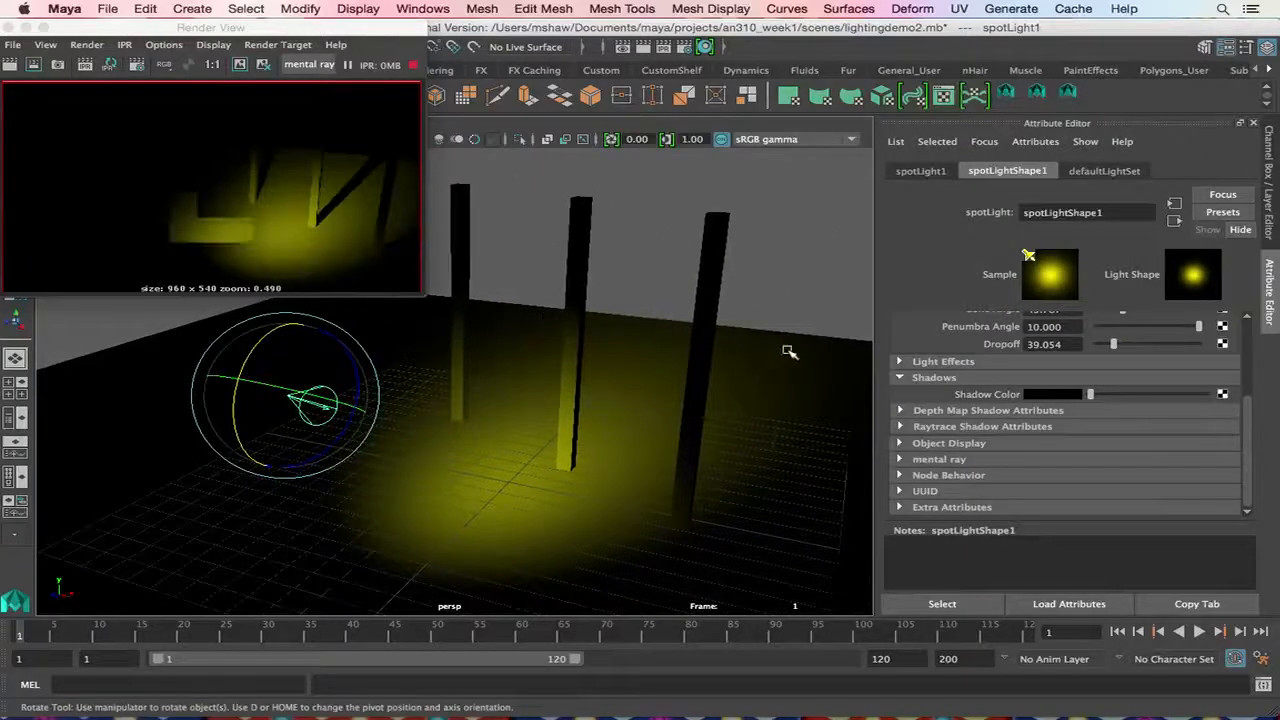
Change the spot light's color to white with saturation 0 and value 1.
{"action": "mouse_move", "coordinate": [1094, 398]}
{"action": "left_mouse_down"}
{"action": "mouse_move", "coordinate": [1110, 398]}
{"action": "mouse_move", "coordinate": [1078, 390]}
{"action": "left_mouse_up"}
{"action": "scroll", "coordinate": [1060, 367], "scroll_direction": "up", "scroll_amount": 3}
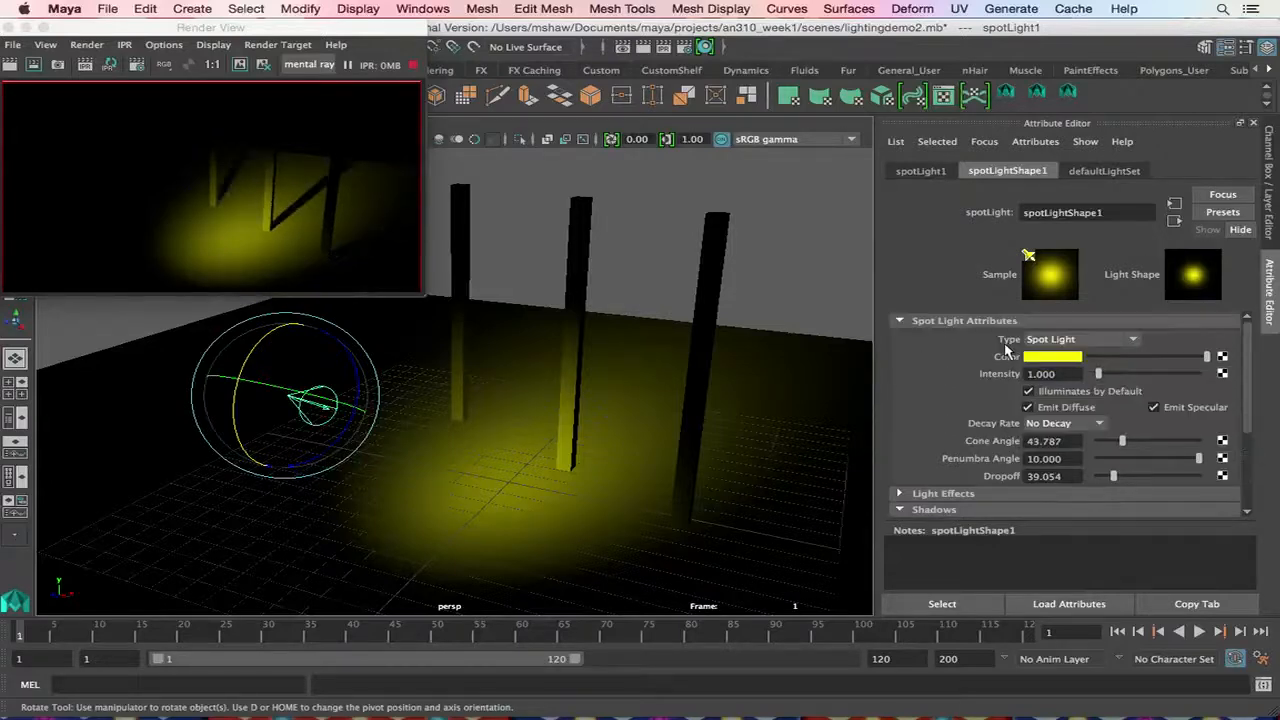
{"action": "left_click", "coordinate": [1060, 357]}
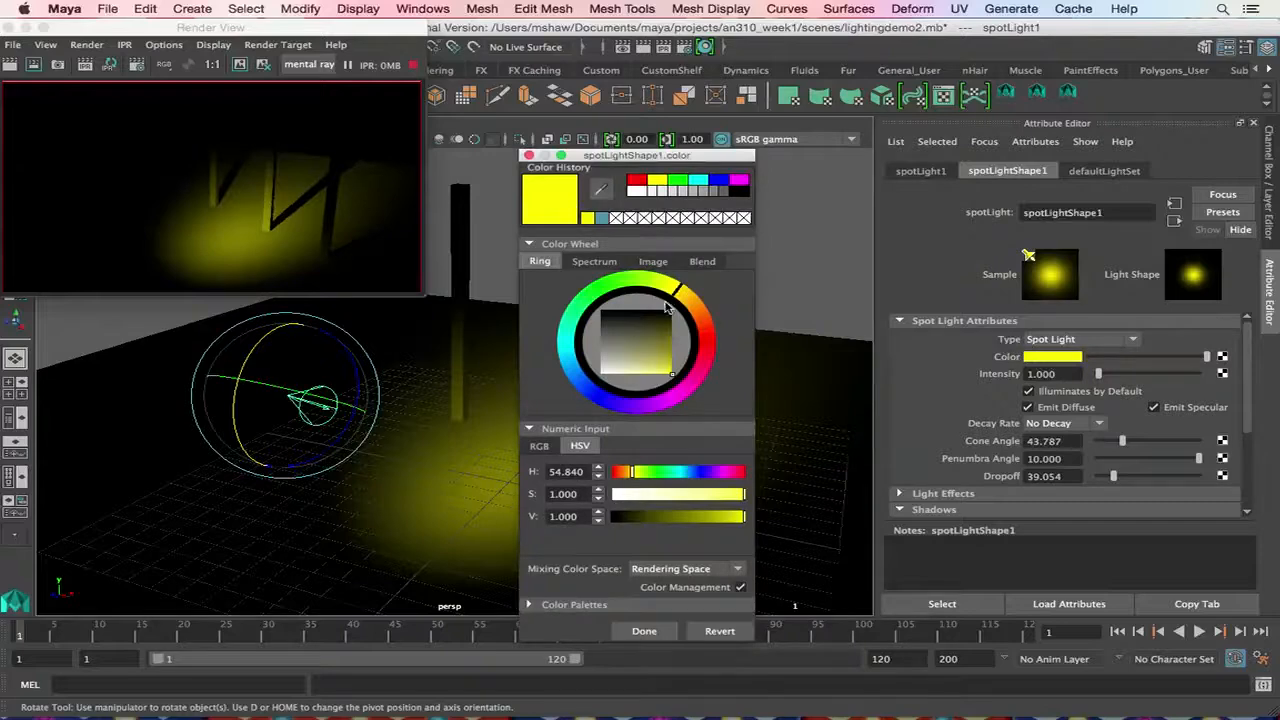
{"action": "left_click_drag", "start_coordinate": [678, 380], "coordinate": [535, 410]}
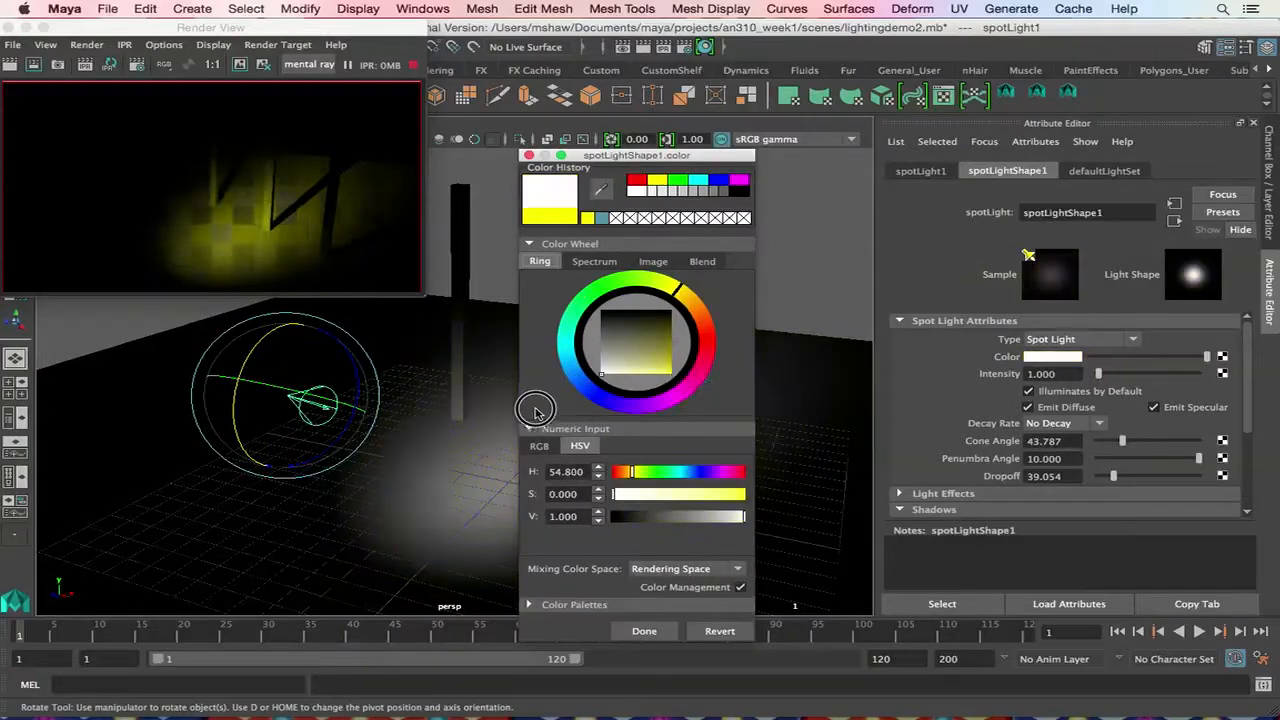
{"action": "left_click", "coordinate": [644, 631]}
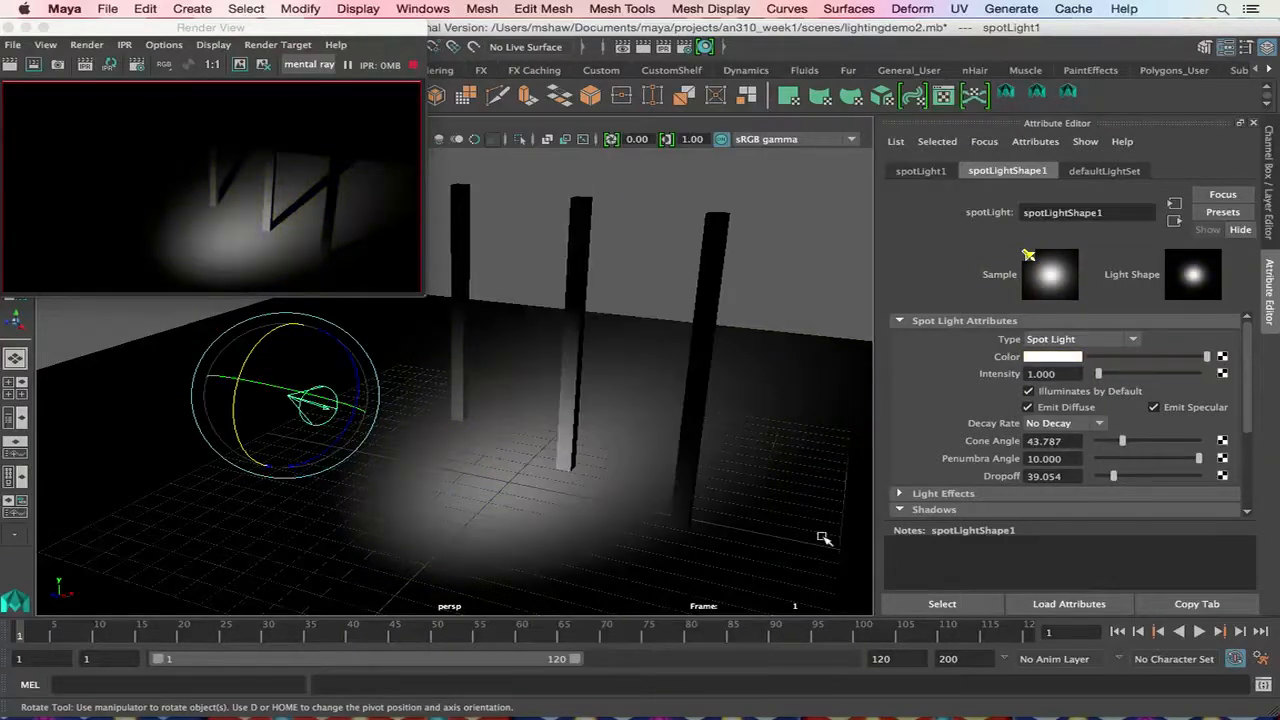
Lighten the spot light's shadow color to gray and raise its intensity to about 10.811.
{"action": "scroll", "coordinate": [1016, 478], "scroll_direction": "down", "scroll_amount": 3}
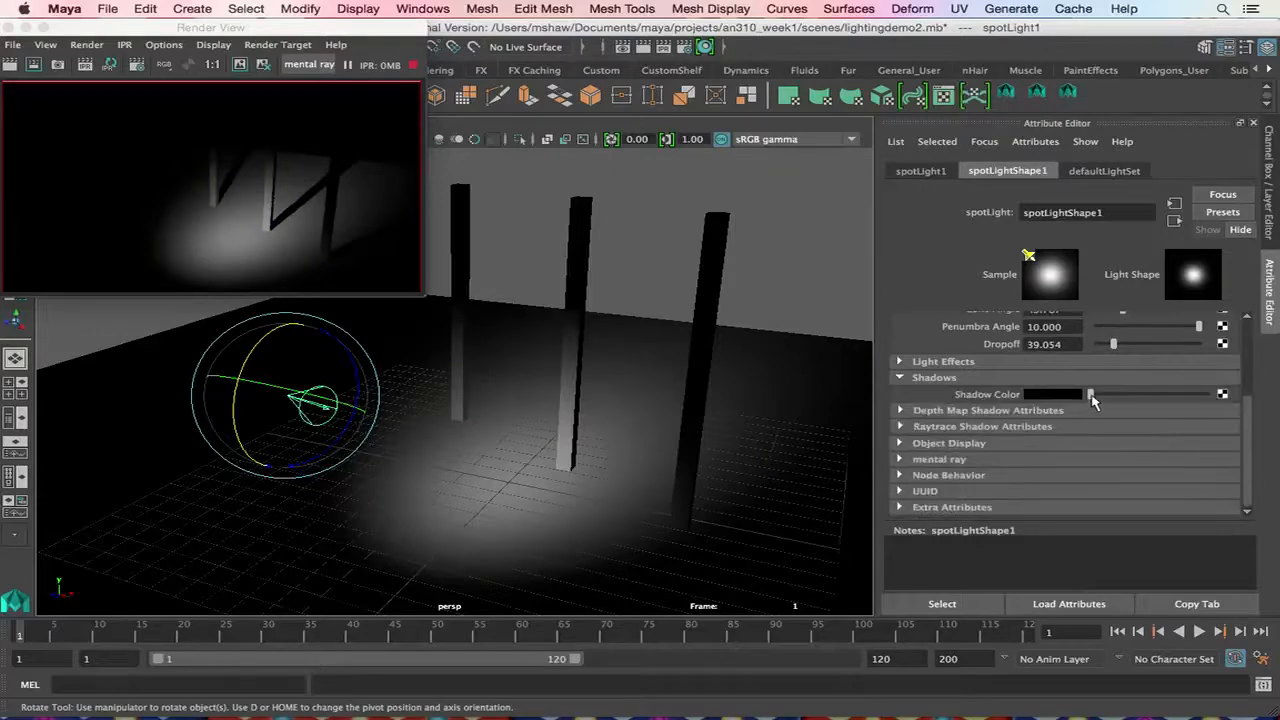
{"action": "left_click_drag", "start_coordinate": [1091, 396], "coordinate": [1110, 396]}
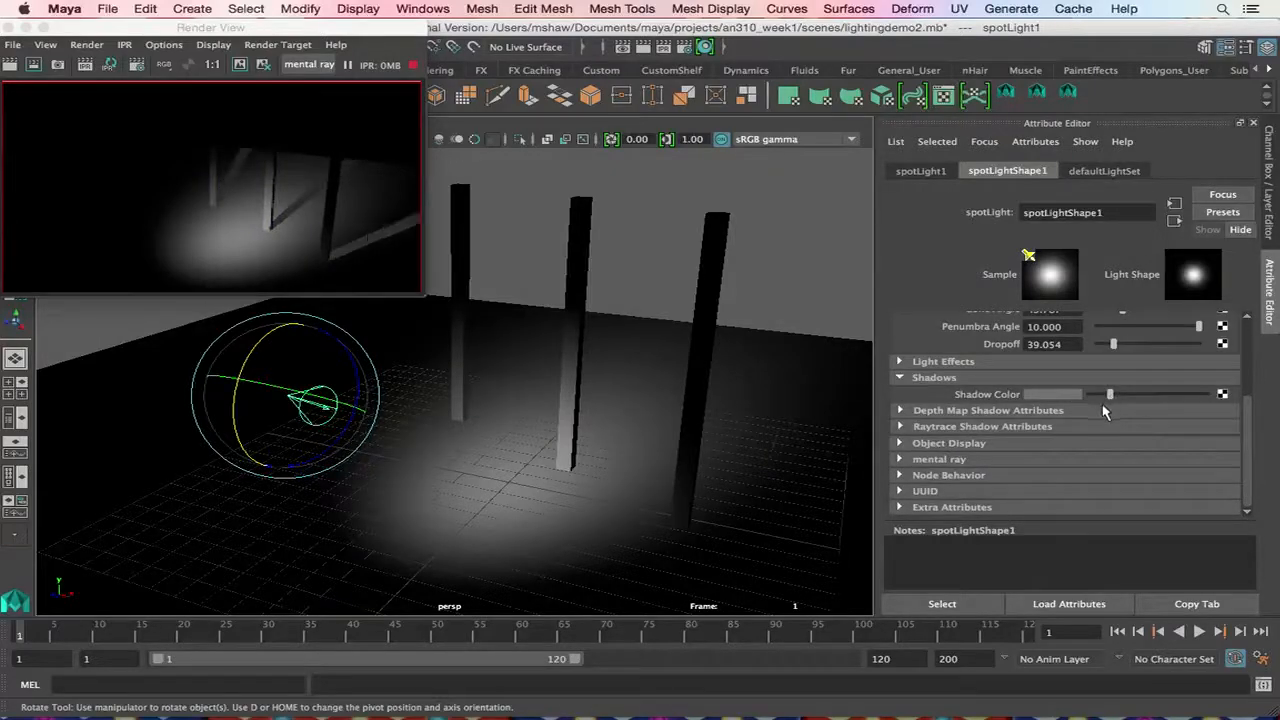
{"action": "scroll", "coordinate": [965, 378], "scroll_direction": "up", "scroll_amount": 2}
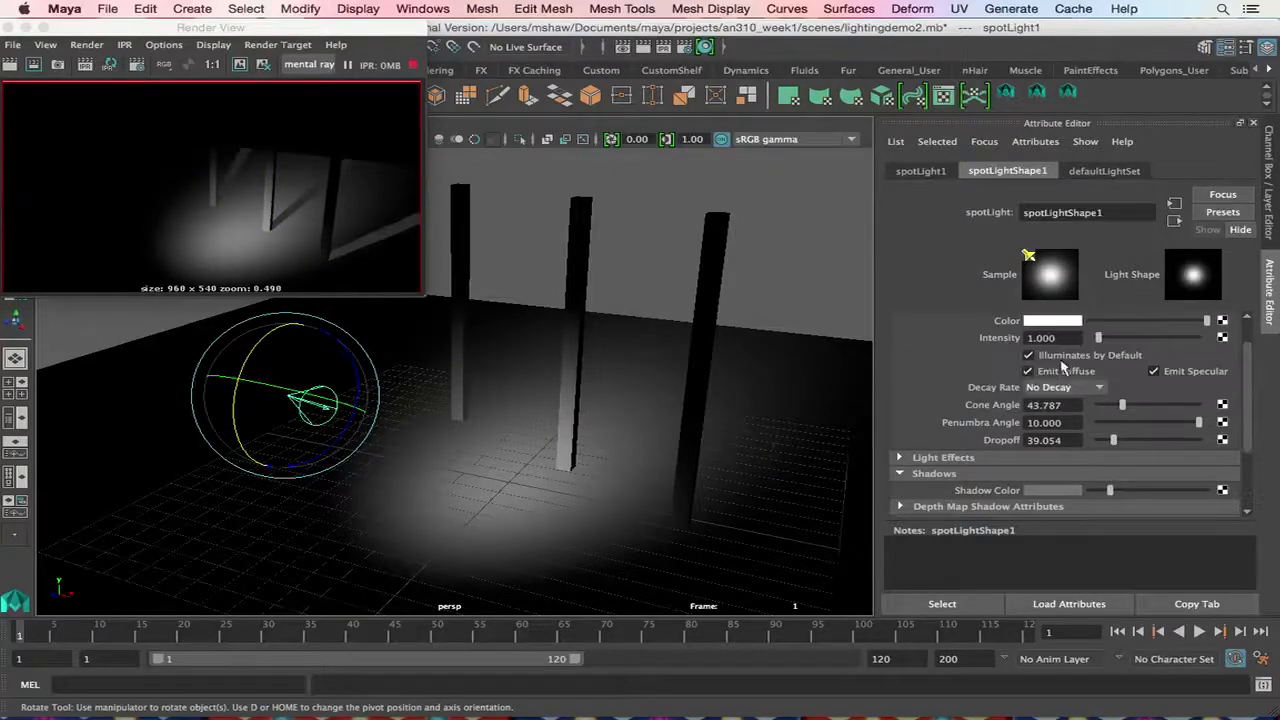
{"action": "left_click_drag", "start_coordinate": [1098, 343], "coordinate": [1105, 340]}
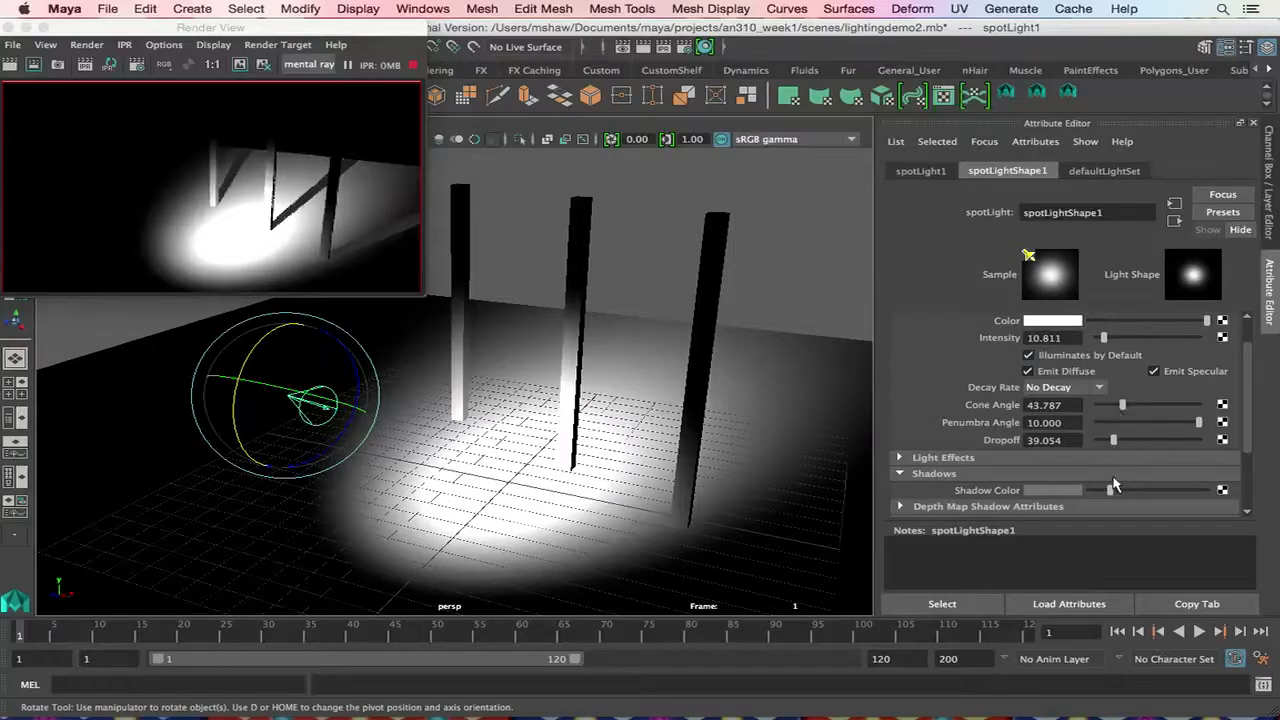
Examine the spot light's mental ray attributes, including area light, caustic and global illumination, and shadow map settings.
{"action": "scroll", "coordinate": [1075, 478], "scroll_direction": "down", "scroll_amount": 1}
{"action": "scroll", "coordinate": [1070, 476], "scroll_direction": "down", "scroll_amount": 1}
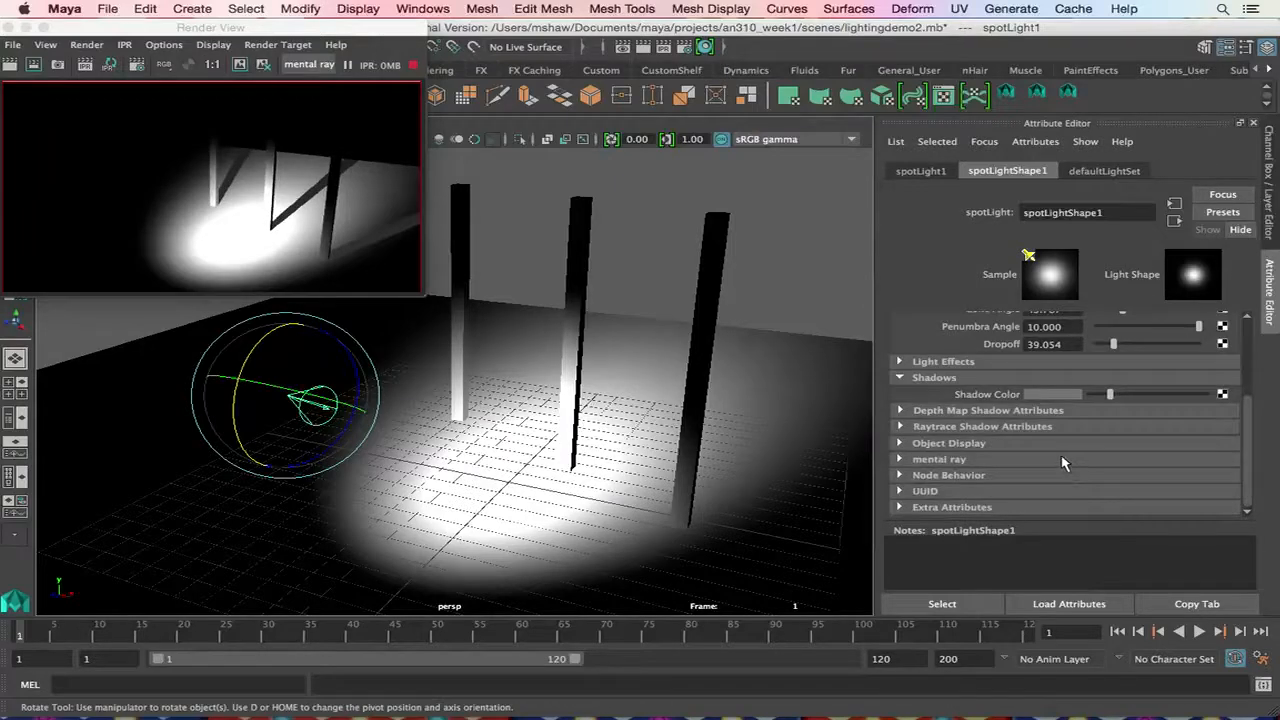
{"action": "left_click", "coordinate": [900, 378]}
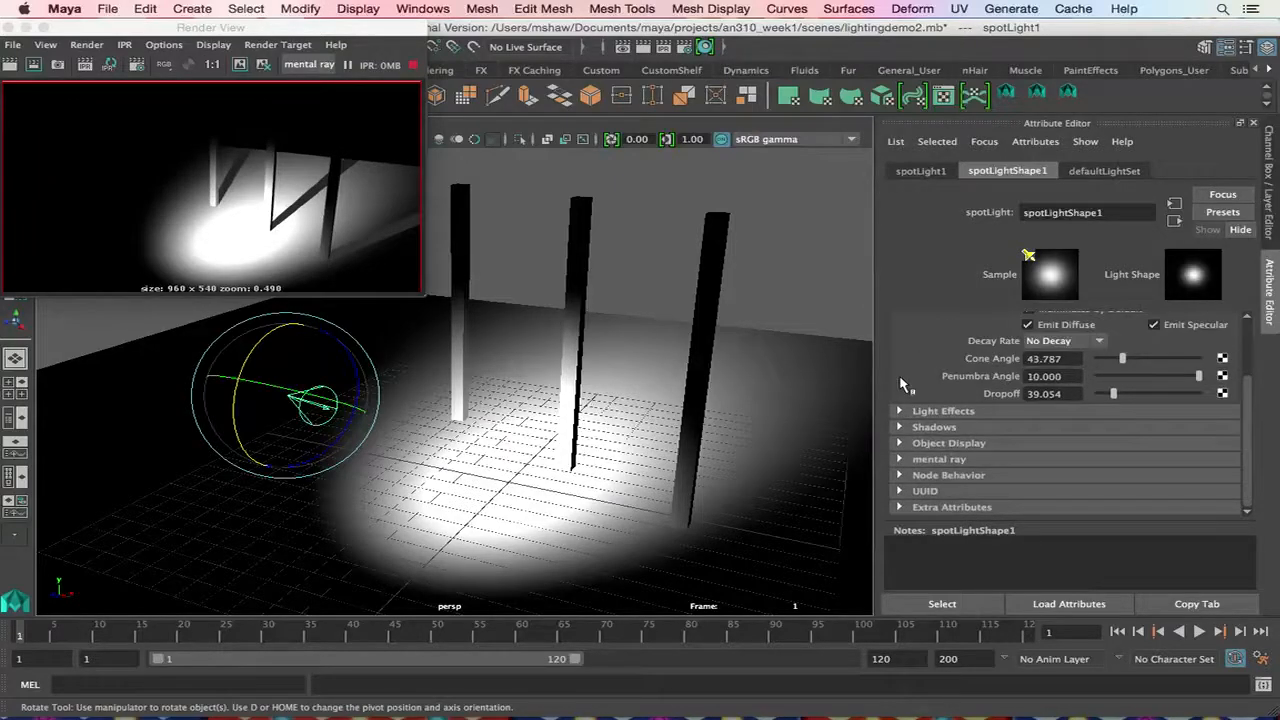
{"action": "left_click", "coordinate": [899, 459]}
{"action": "scroll", "coordinate": [933, 465], "scroll_direction": "down", "scroll_amount": 5}
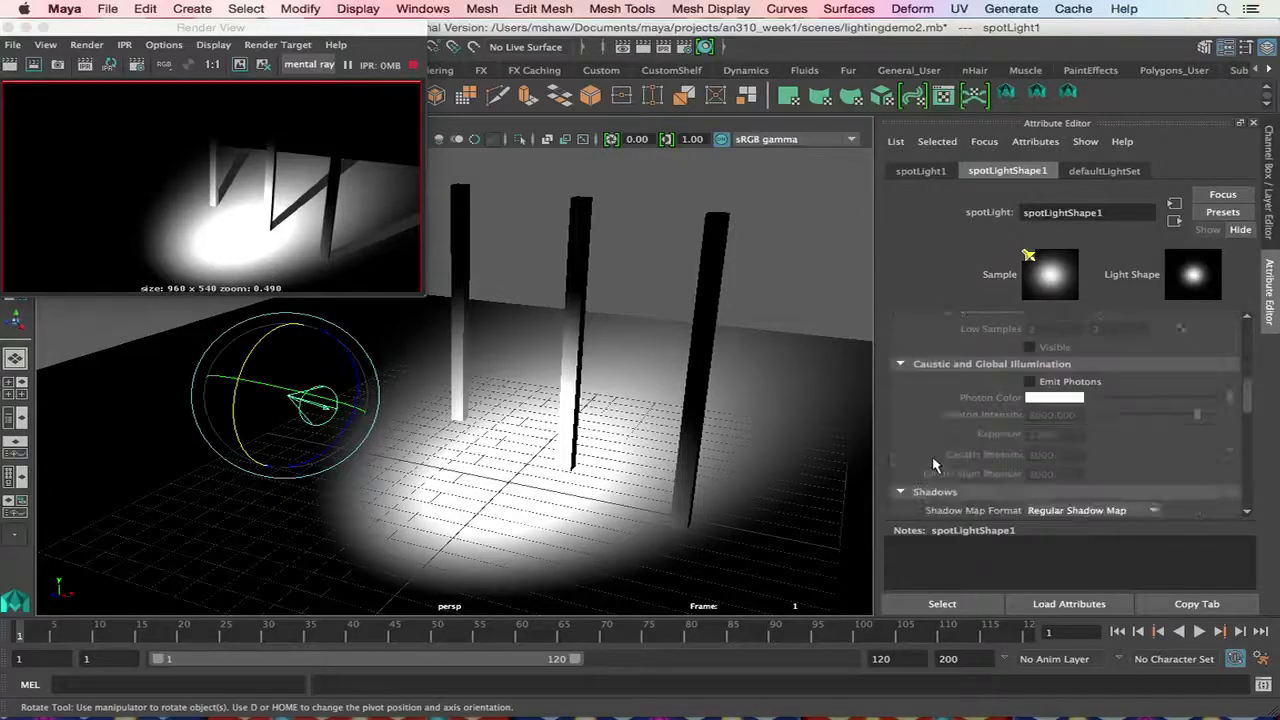
{"action": "scroll", "coordinate": [933, 465], "scroll_direction": "down", "scroll_amount": 5}
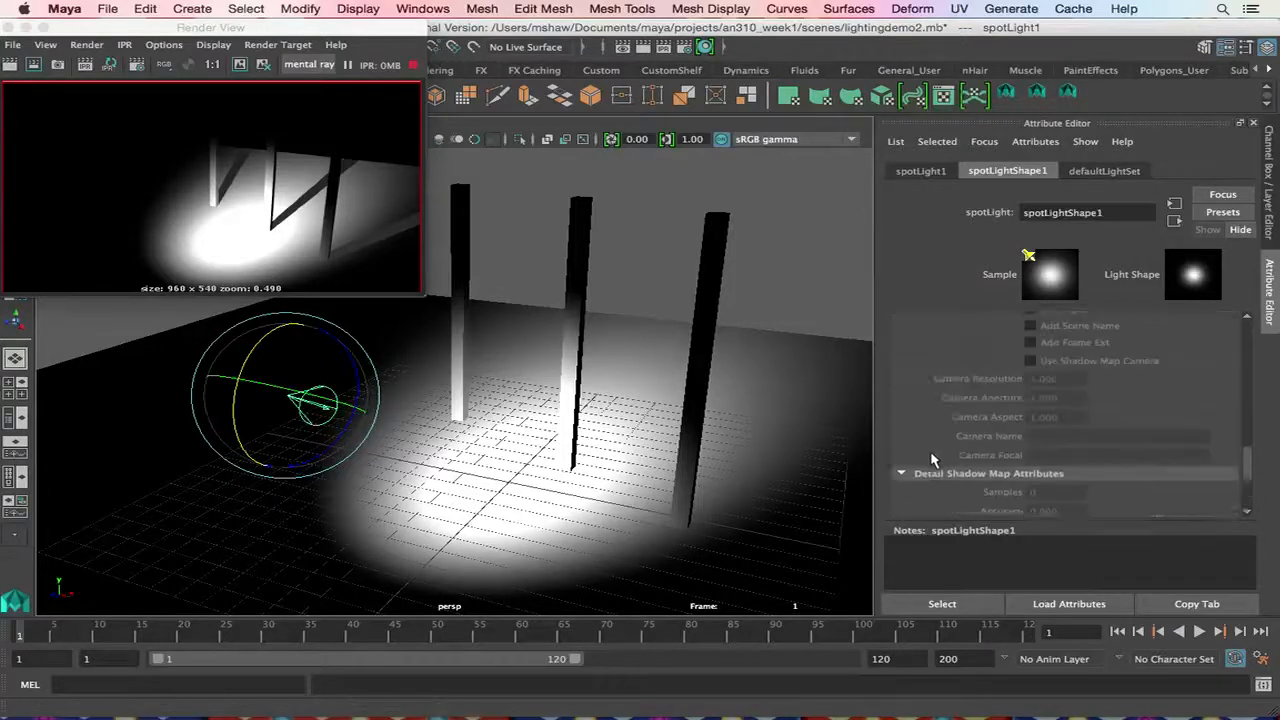
{"action": "scroll", "coordinate": [931, 459], "scroll_direction": "up", "scroll_amount": 5}
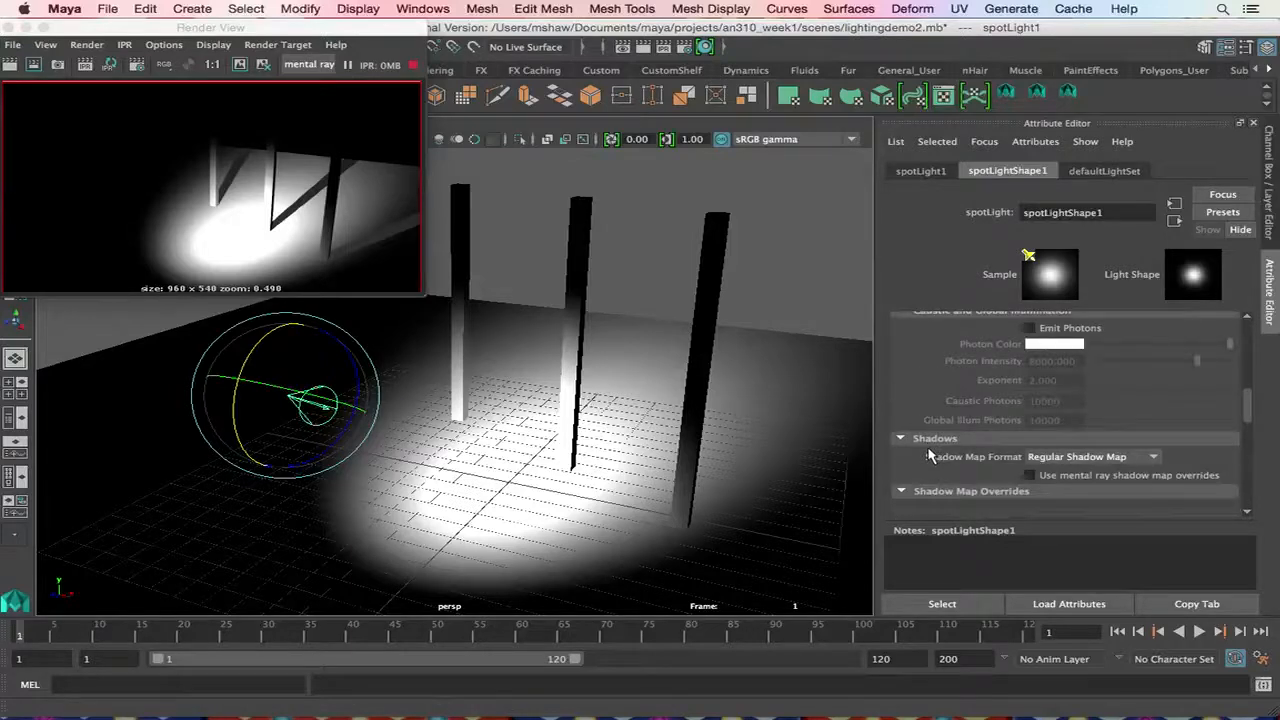
{"action": "scroll", "coordinate": [928, 456], "scroll_direction": "up", "scroll_amount": 5}
{"action": "left_click", "coordinate": [900, 422]}
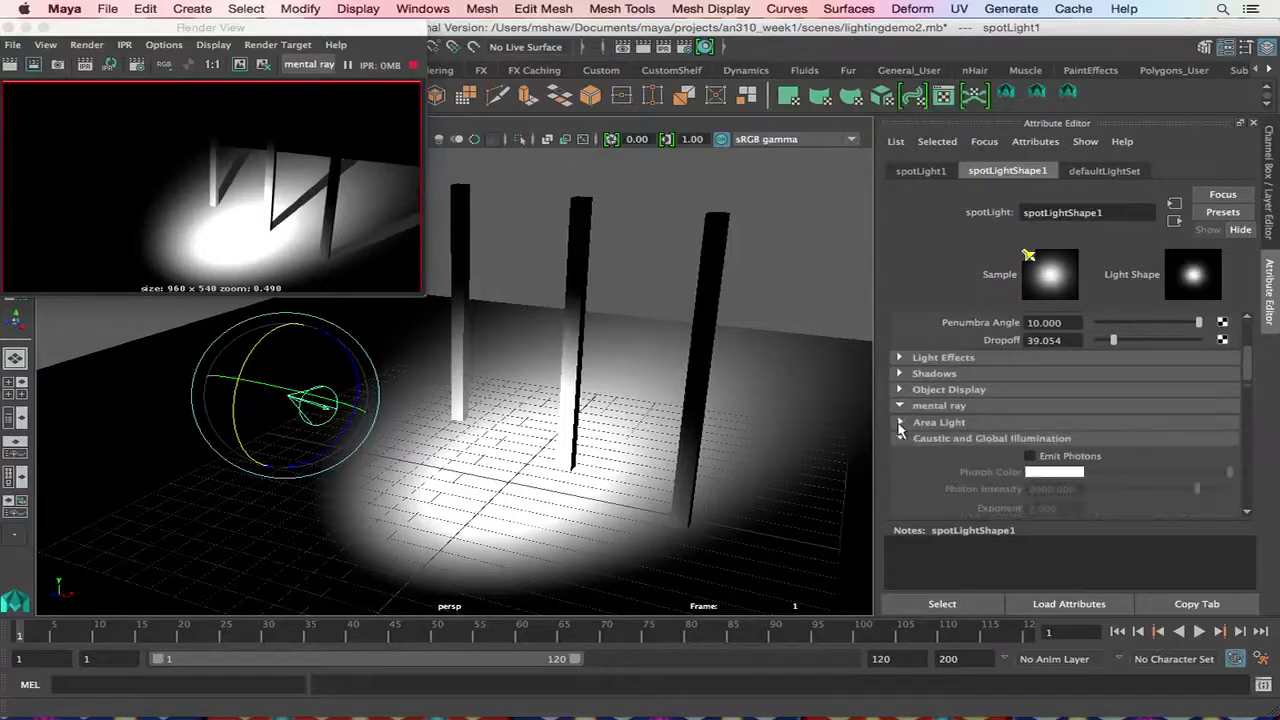
{"action": "left_click", "coordinate": [900, 406]}
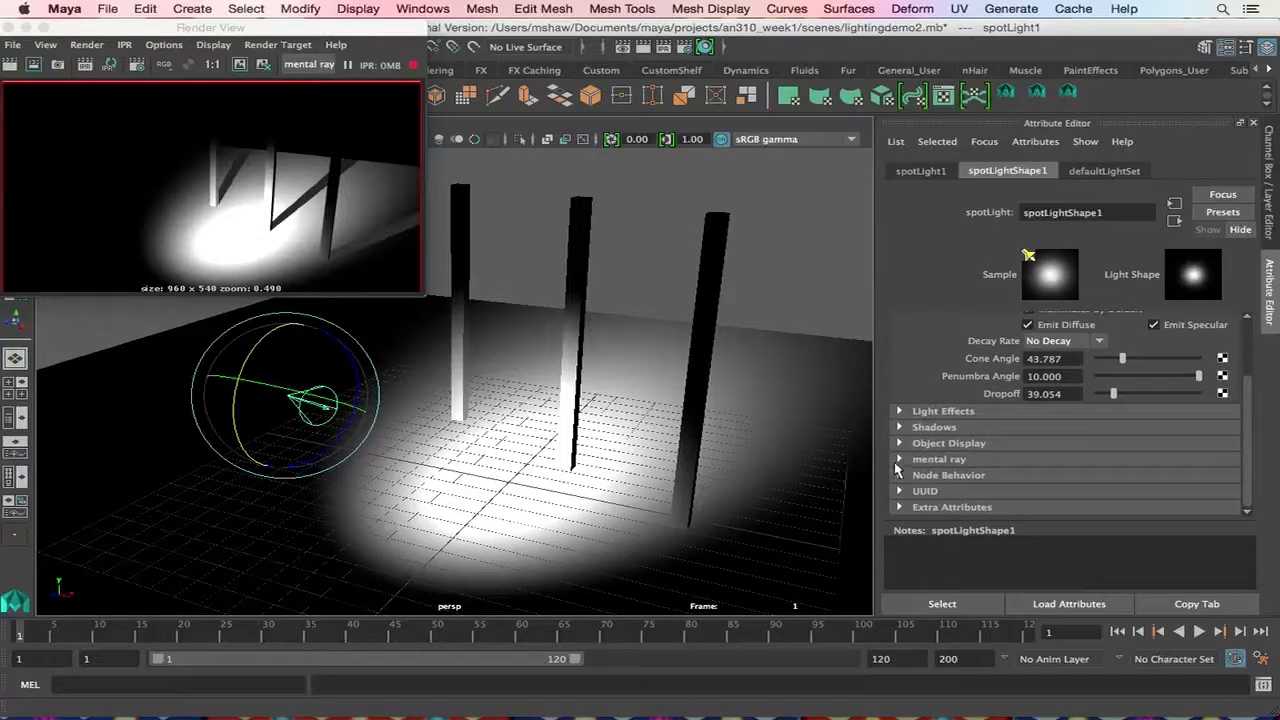
Examine the spot light's depth map shadow attributes and the mental ray shadow map overrides.
{"action": "left_click", "coordinate": [899, 427]}
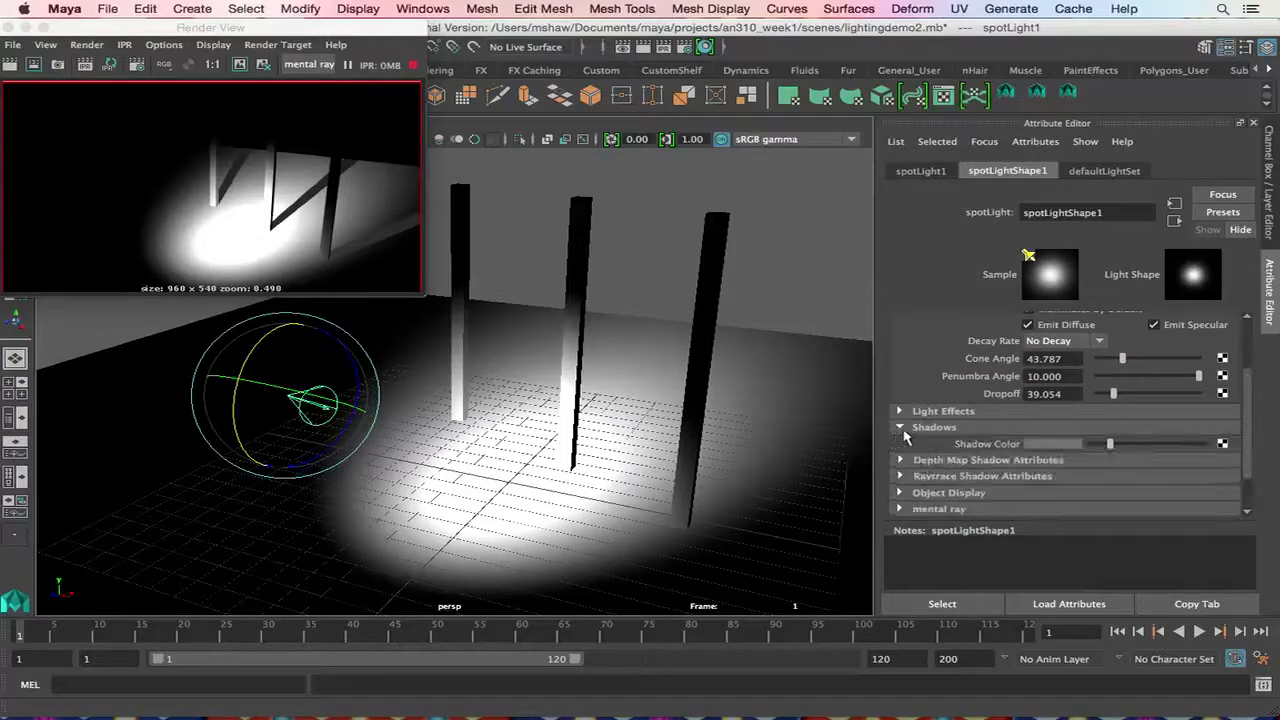
{"action": "left_click", "coordinate": [900, 460]}
{"action": "scroll", "coordinate": [937, 484], "scroll_direction": "down", "scroll_amount": 3}
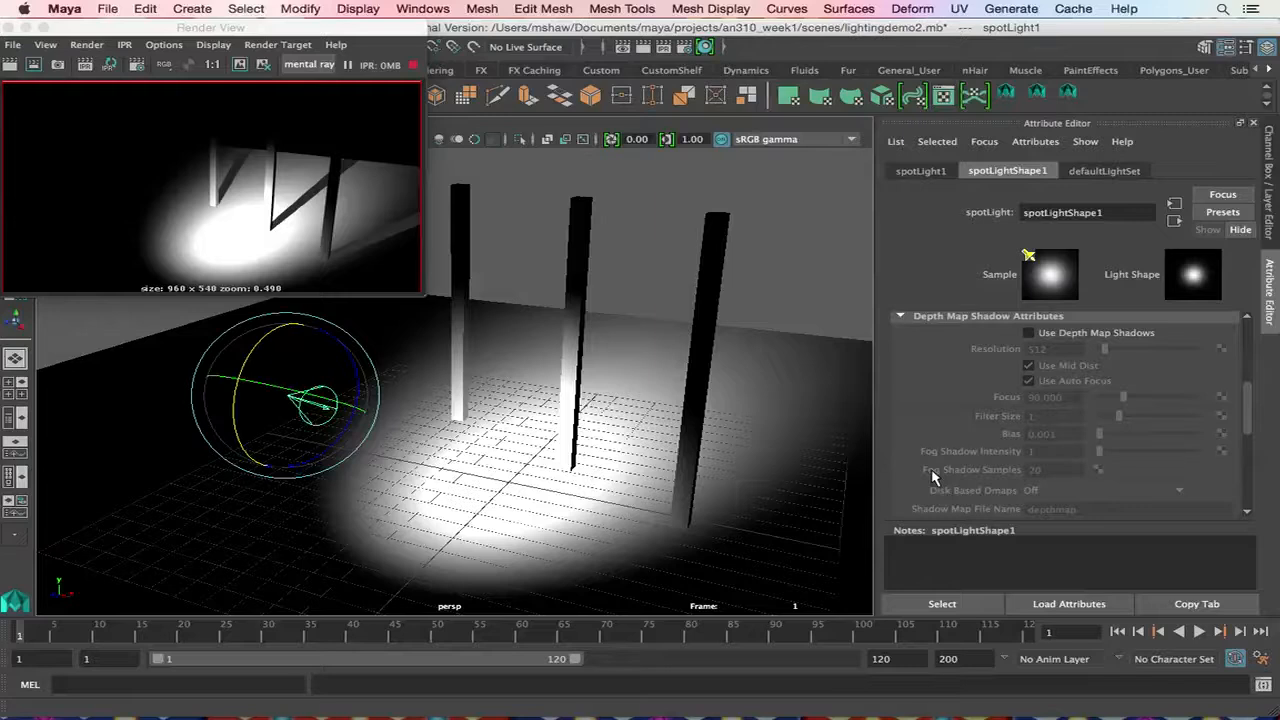
{"action": "scroll", "coordinate": [931, 478], "scroll_direction": "up", "scroll_amount": 5}
{"action": "scroll", "coordinate": [950, 478], "scroll_direction": "down", "scroll_amount": 10}
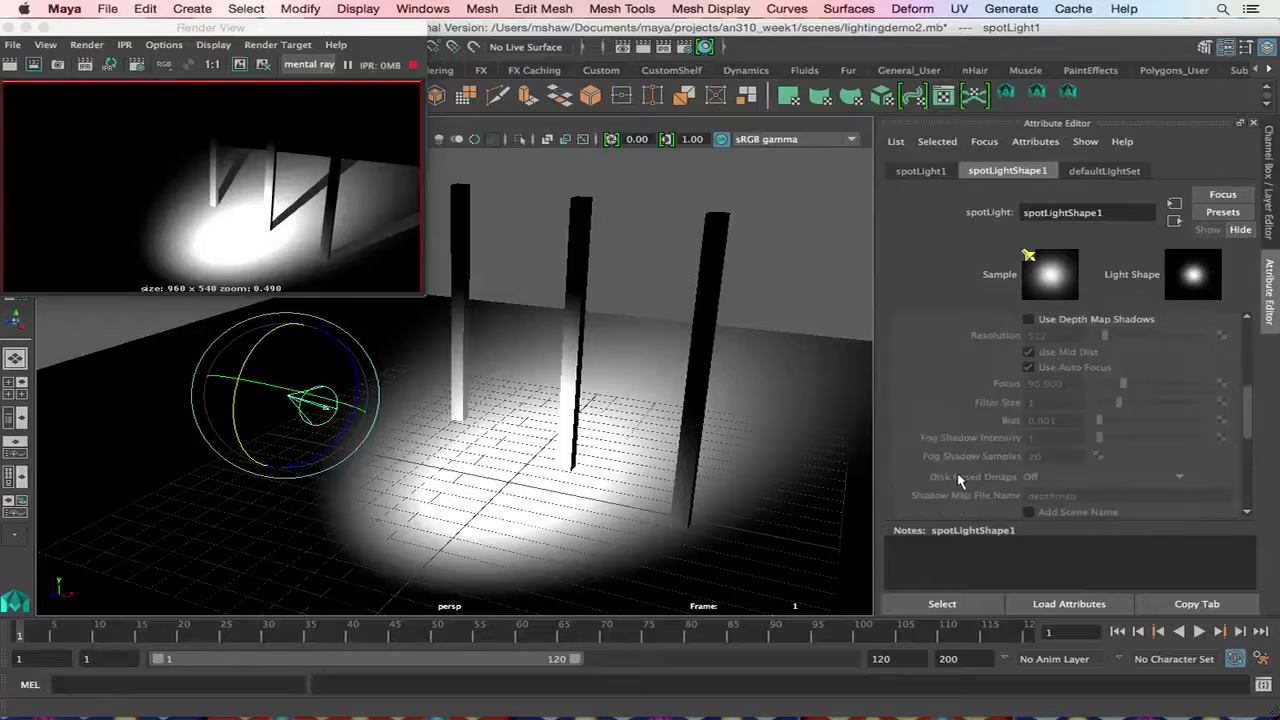
{"action": "scroll", "coordinate": [955, 478], "scroll_direction": "down", "scroll_amount": 1}
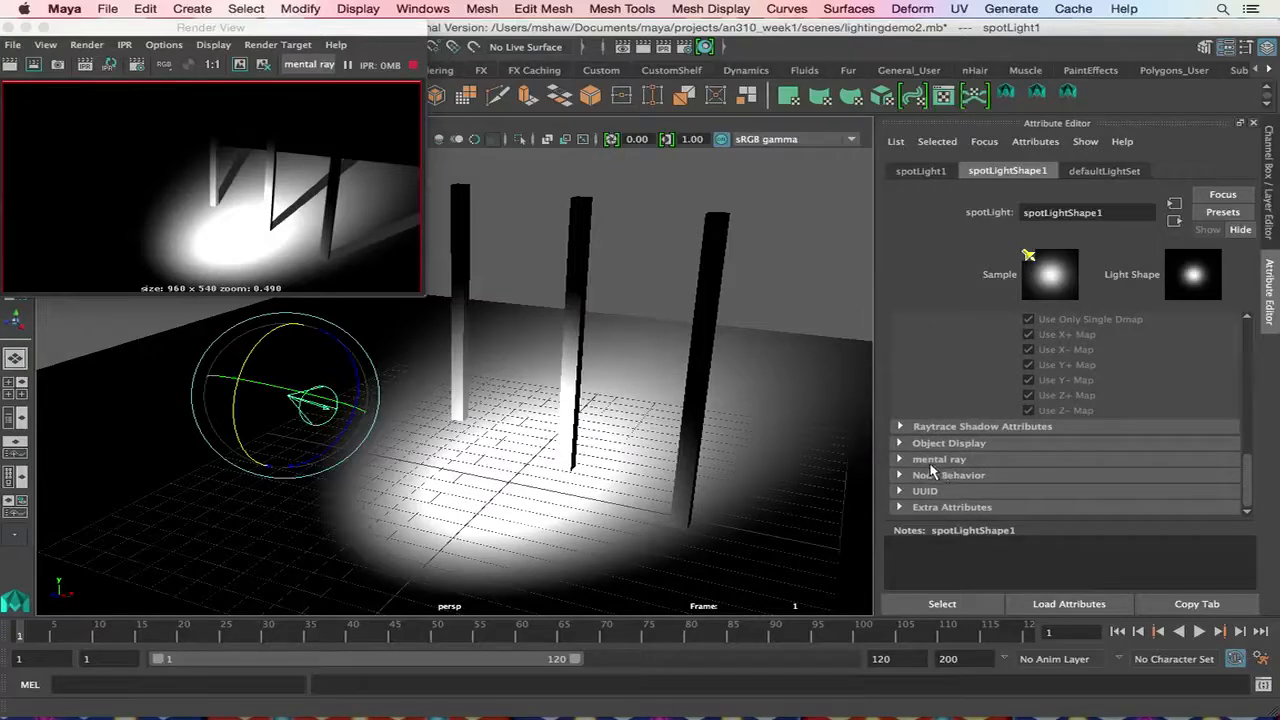
{"action": "left_click", "coordinate": [910, 460]}
{"action": "scroll", "coordinate": [908, 482], "scroll_direction": "down", "scroll_amount": 8}
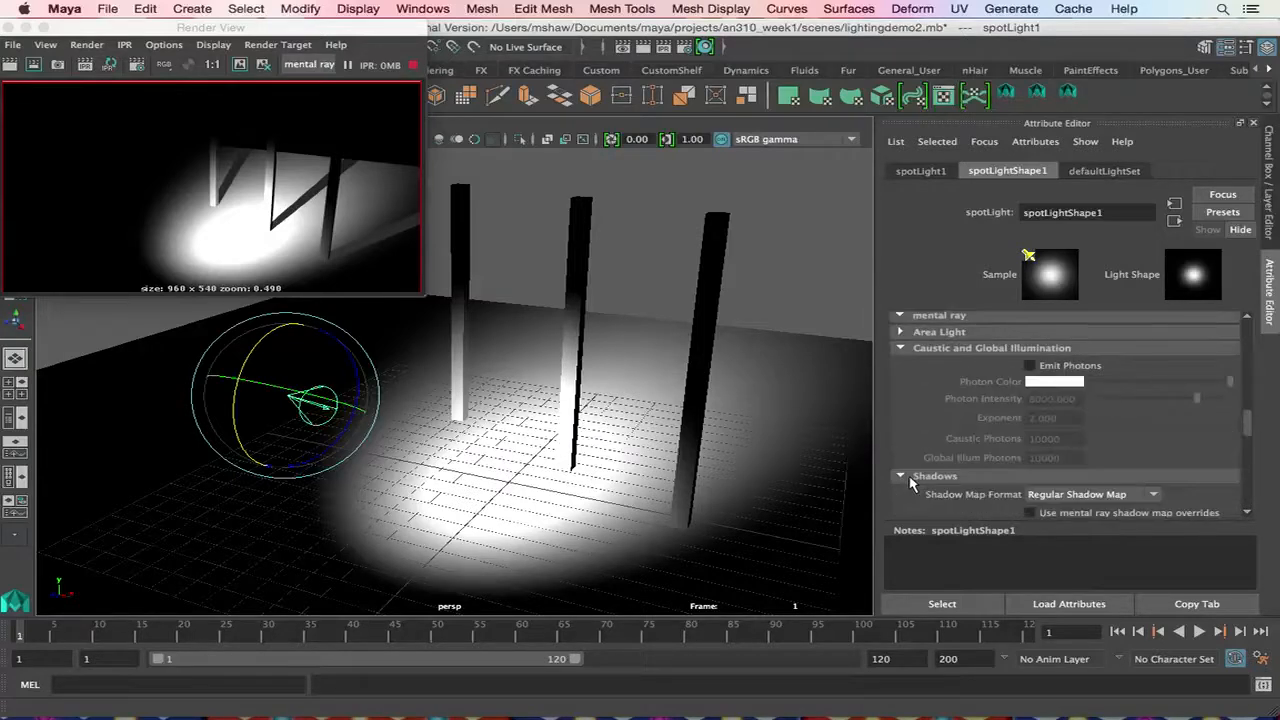
{"action": "scroll", "coordinate": [934, 487], "scroll_direction": "down", "scroll_amount": 12}
{"action": "scroll", "coordinate": [934, 487], "scroll_direction": "down", "scroll_amount": 10}
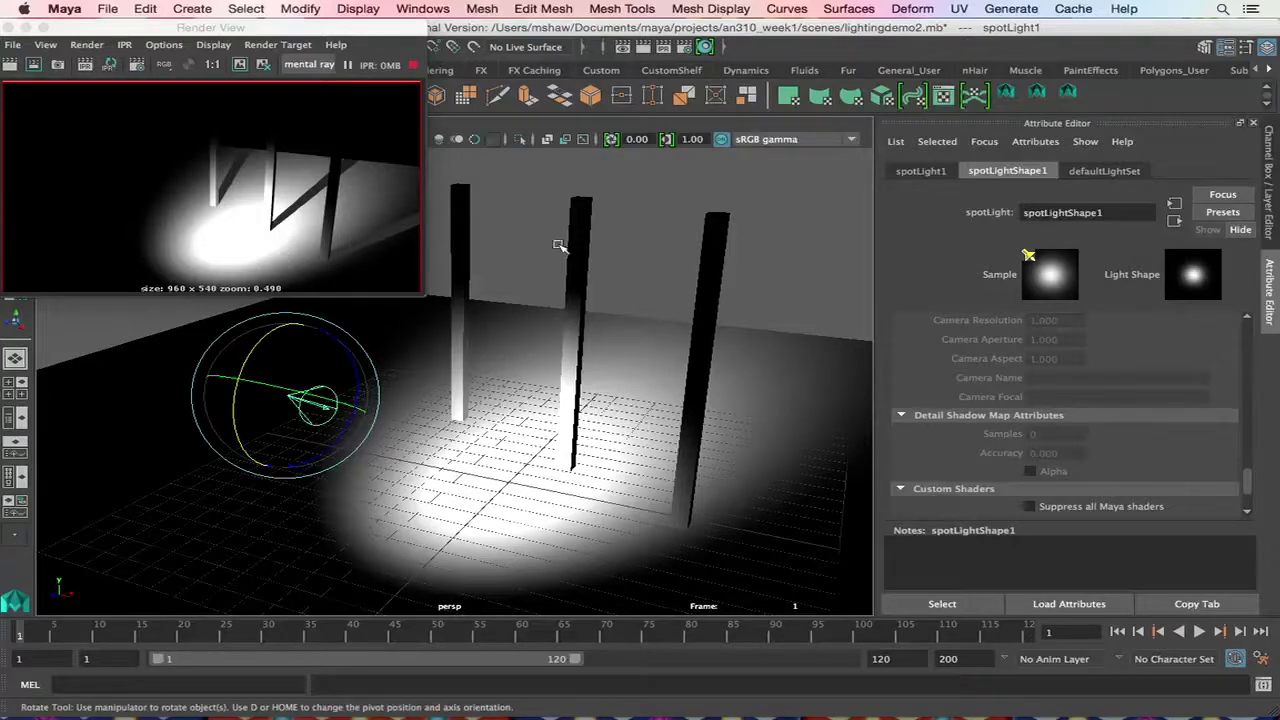
Delete the spot light from the scene.
{"action": "left_click", "coordinate": [431, 331]}
{"action": "left_click", "coordinate": [300, 394]}
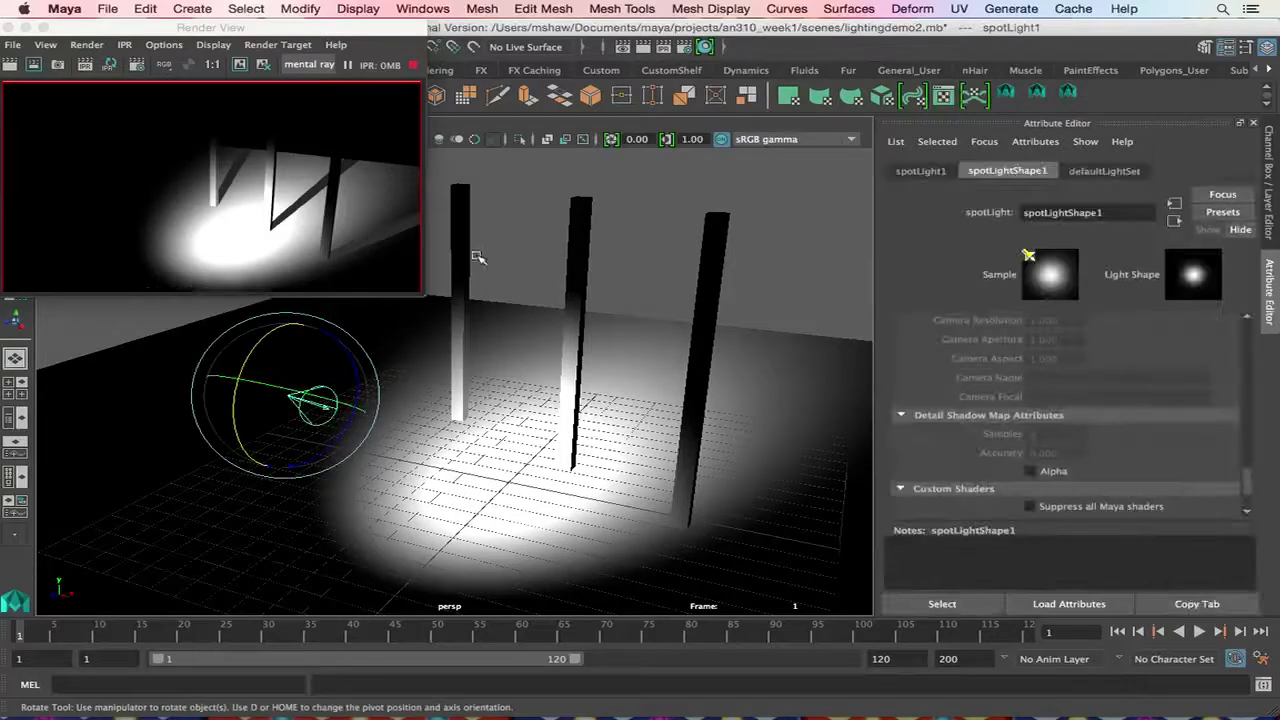
{"action": "scroll", "coordinate": [1010, 410], "scroll_direction": "up", "scroll_amount": 10}
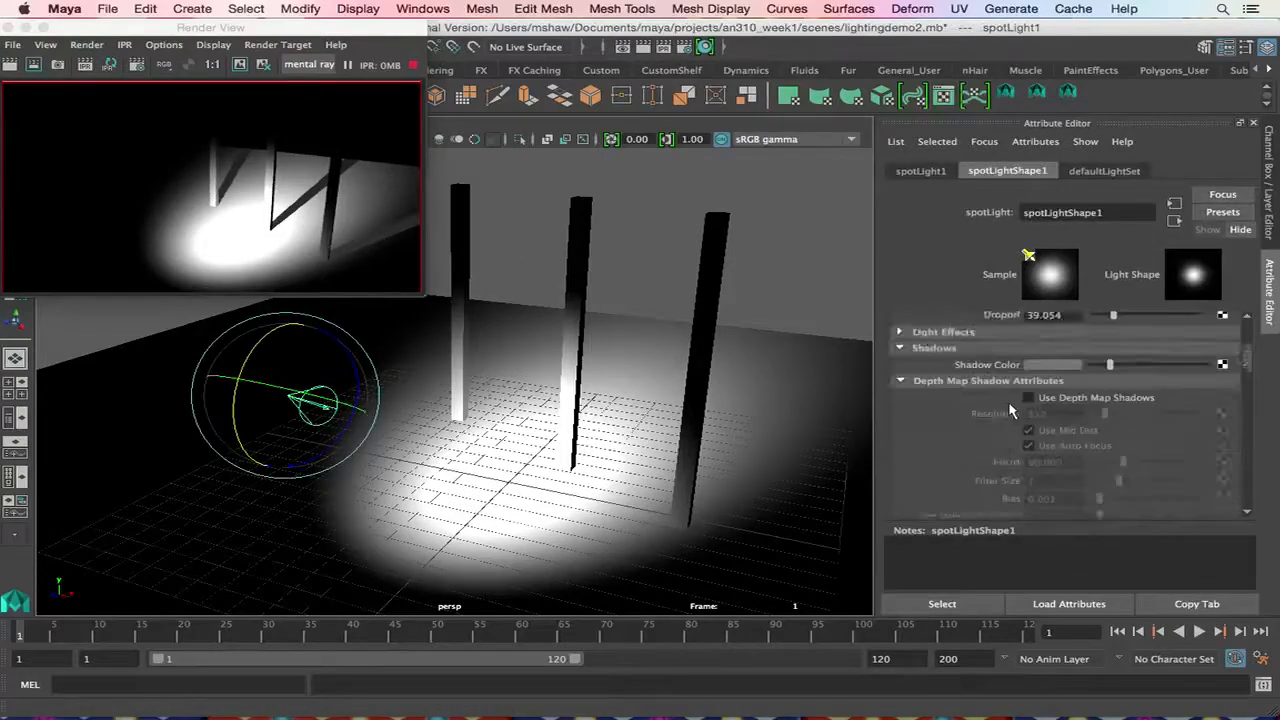
{"action": "scroll", "coordinate": [1010, 410], "scroll_direction": "up", "scroll_amount": 5}
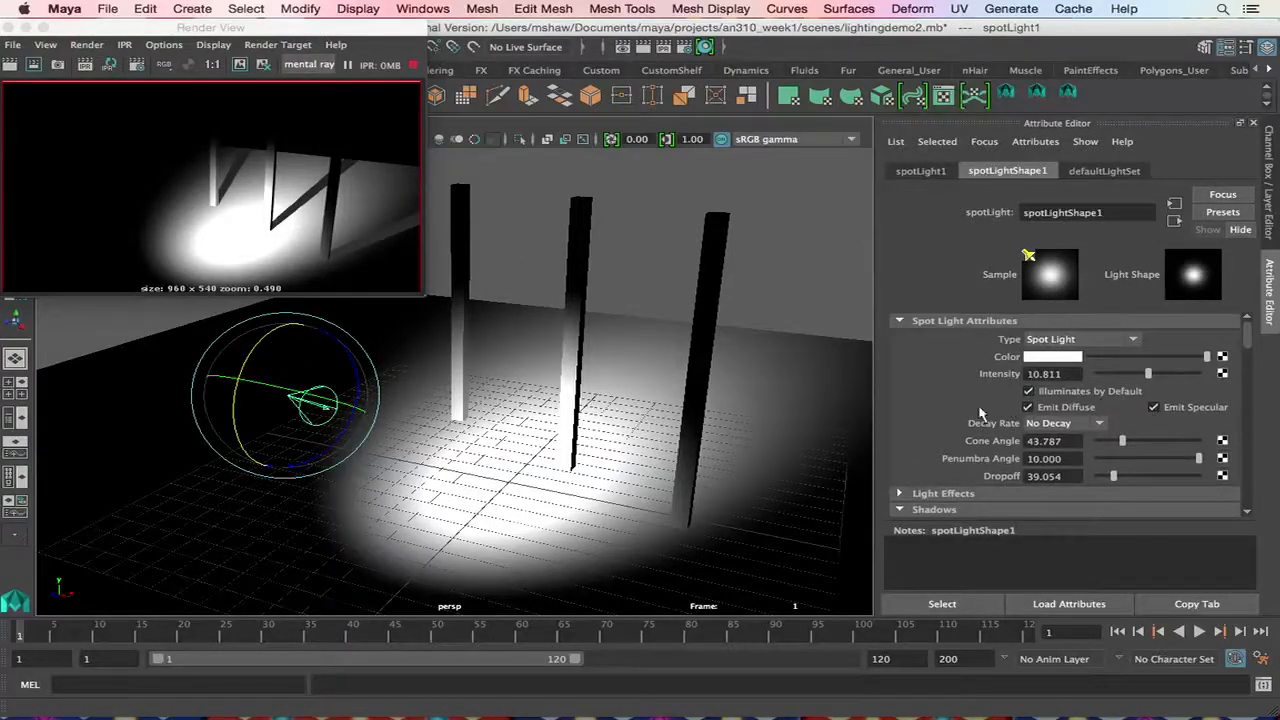
{"action": "key", "text": "Delete"}
Create an area light, raise it above the floor, and move it forward in front of the three posts.
{"action": "left_click", "coordinate": [195, 8]}
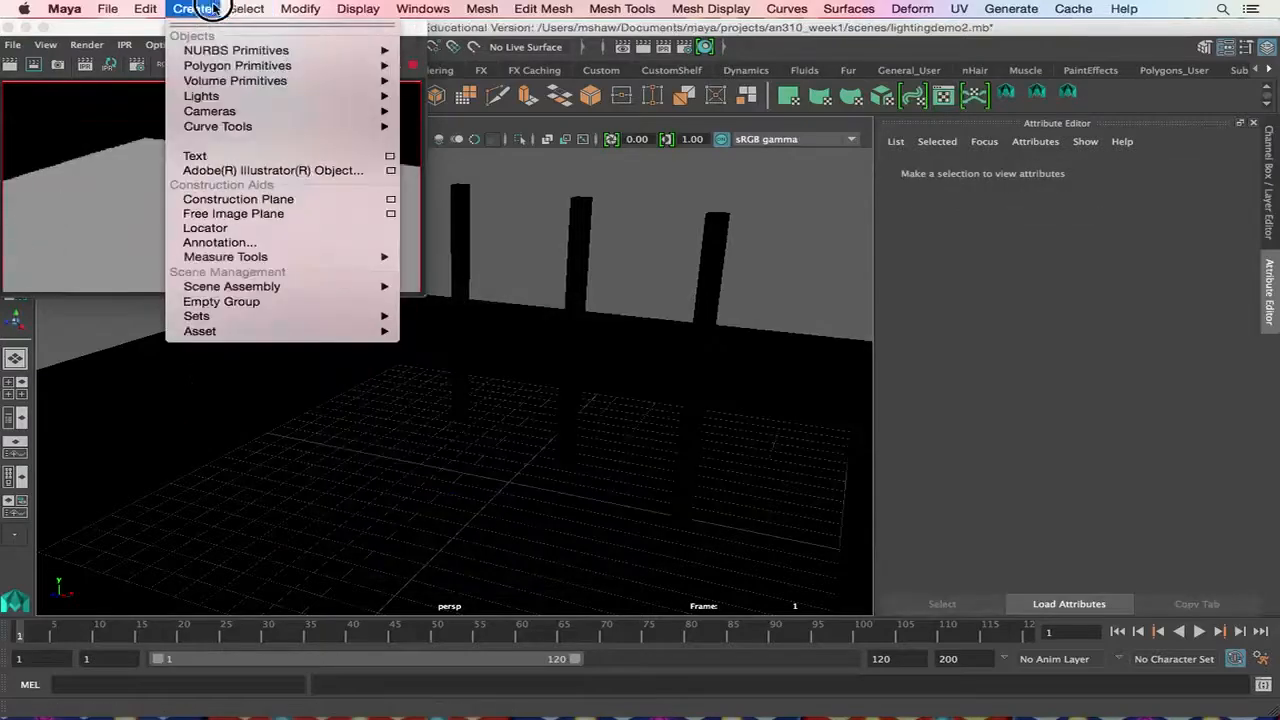
{"action": "mouse_move", "coordinate": [276, 87]}
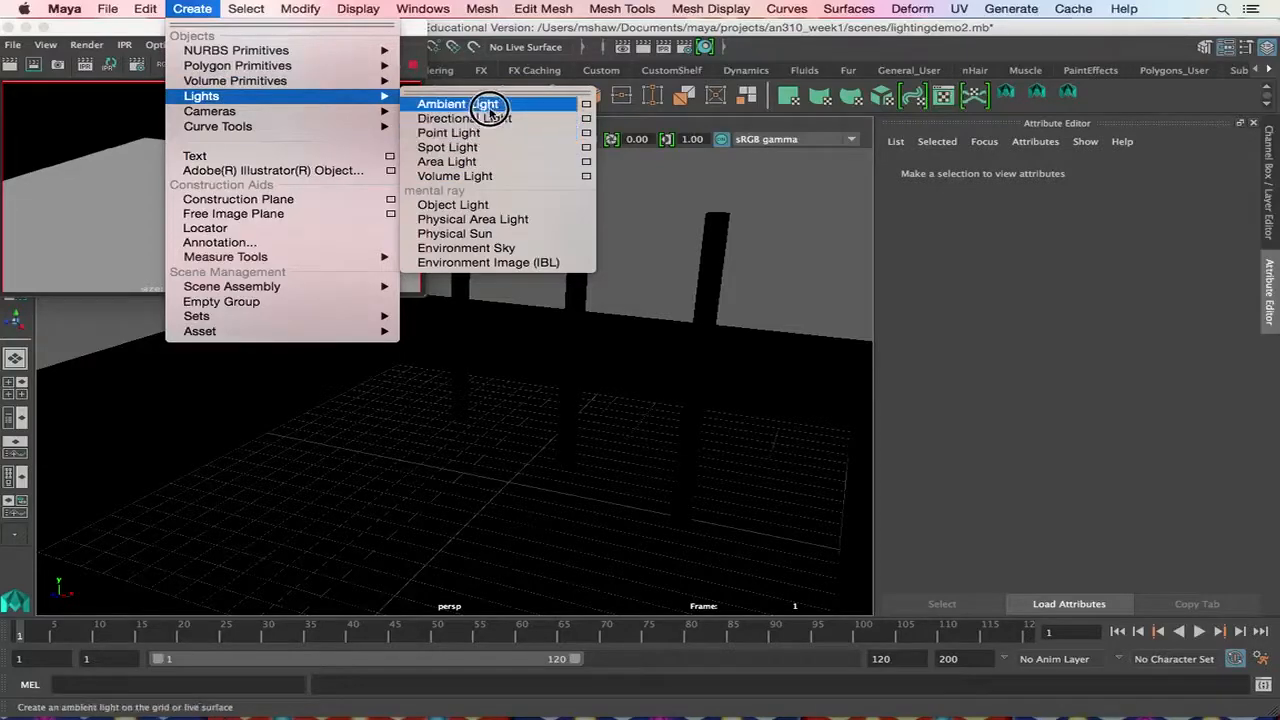
{"action": "left_click", "coordinate": [455, 162]}
{"action": "key", "text": "w"}
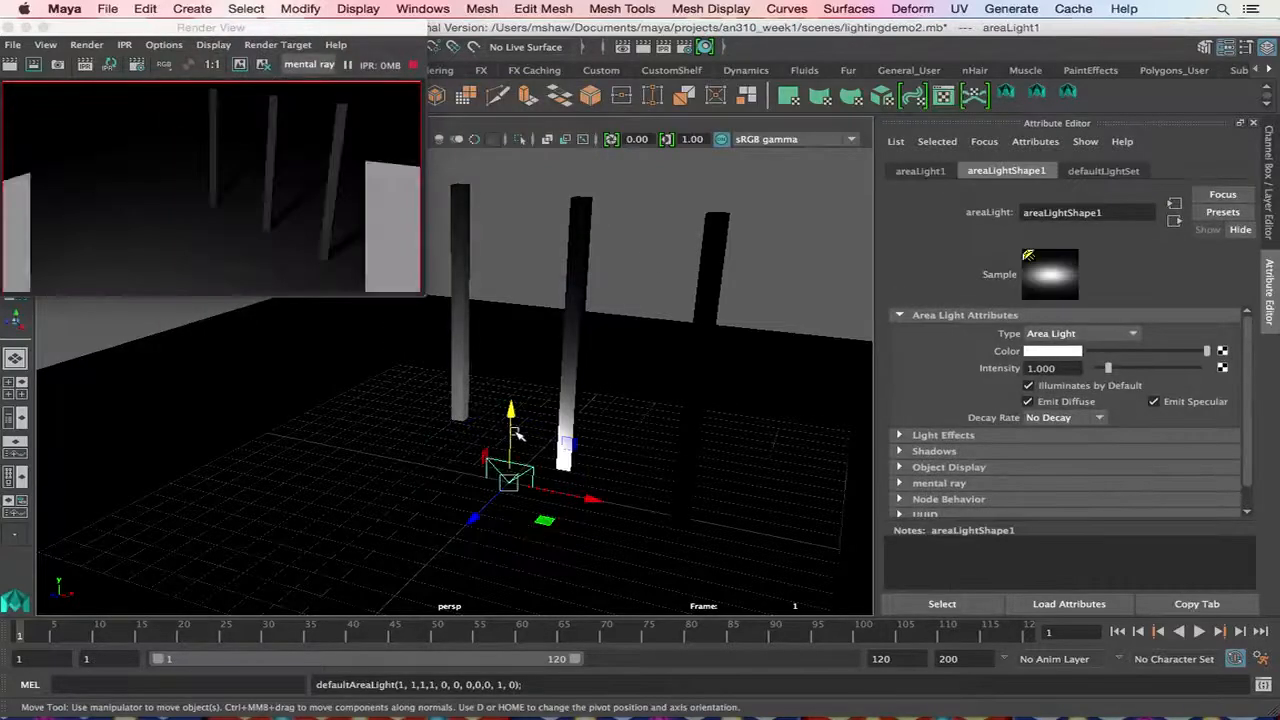
{"action": "left_click_drag", "start_coordinate": [512, 411], "coordinate": [514, 279]}
{"action": "left_click_drag", "start_coordinate": [480, 363], "coordinate": [251, 523]}
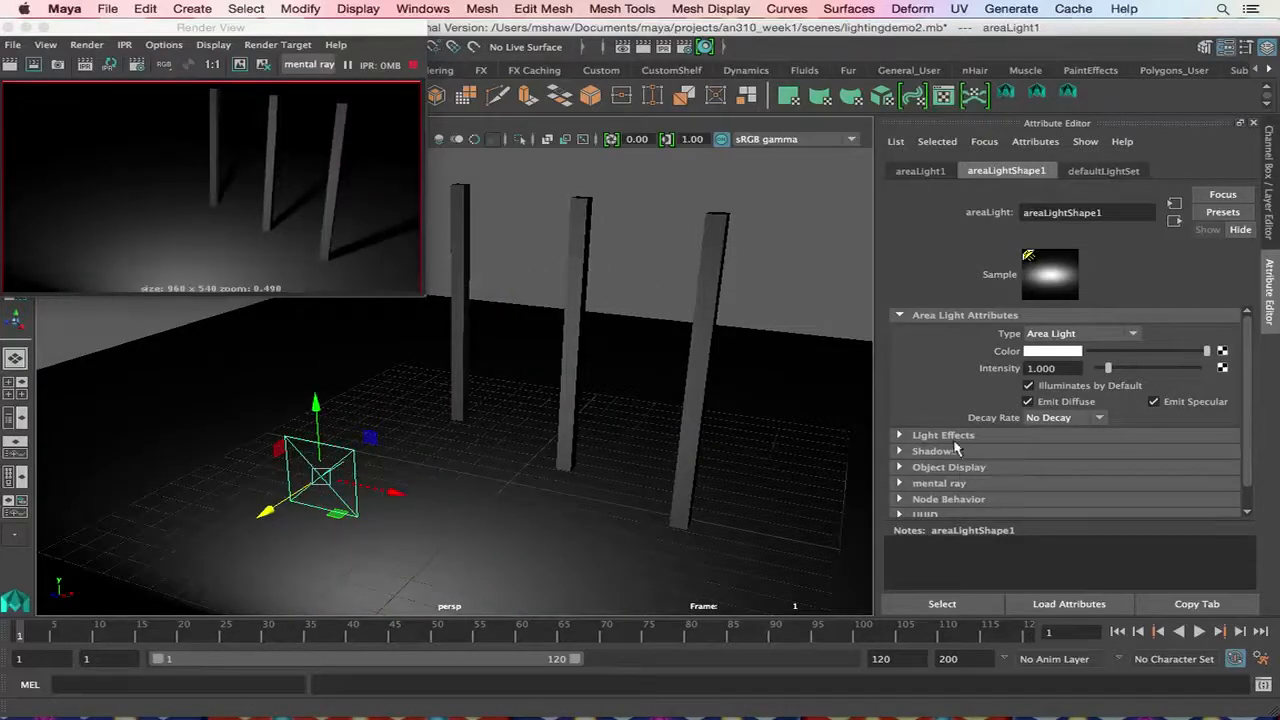
Lighten the area light's shadow color slightly and raise its intensity to about 2.523.
{"action": "scroll", "coordinate": [930, 455], "scroll_direction": "down", "scroll_amount": 1}
{"action": "left_click", "coordinate": [900, 427]}
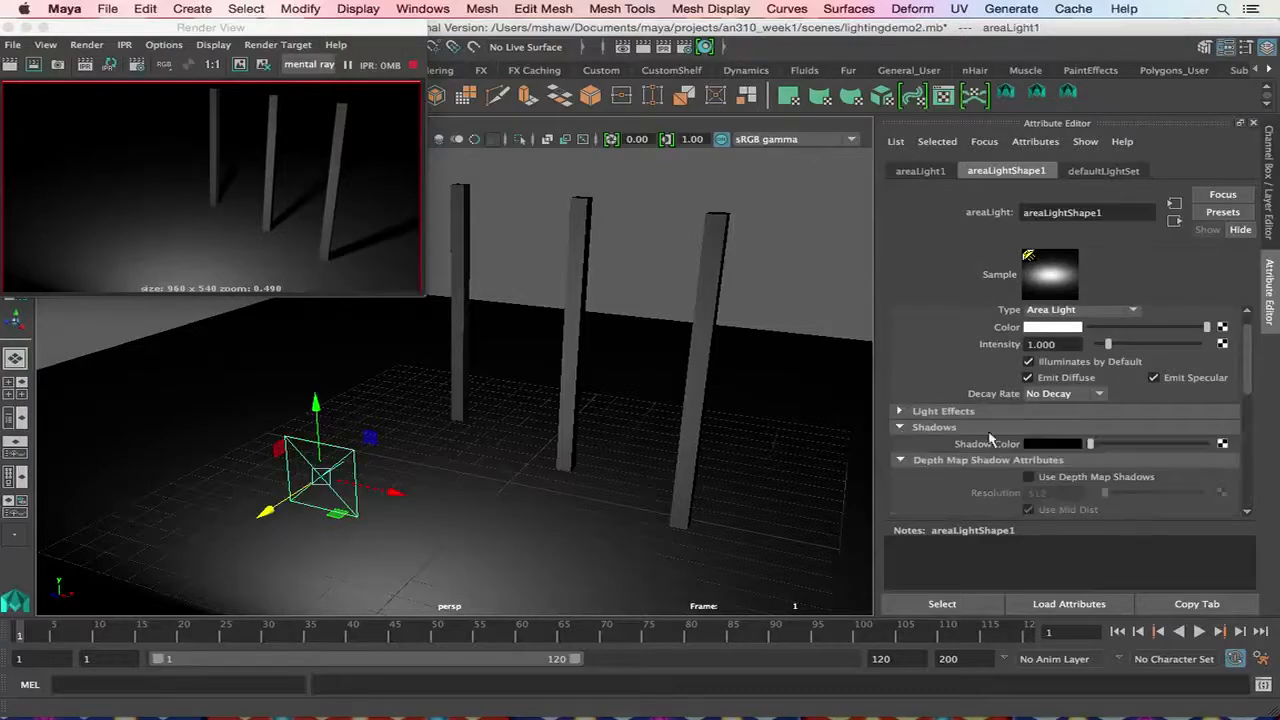
{"action": "left_click", "coordinate": [1096, 446]}
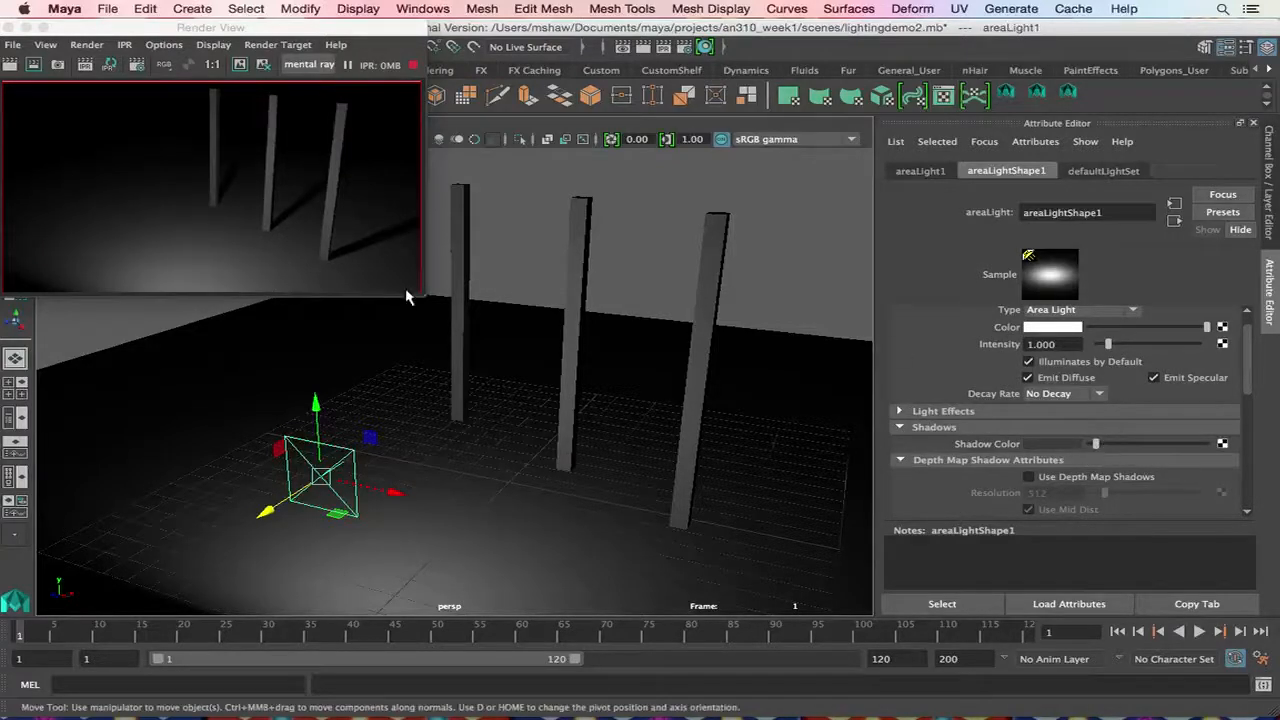
{"action": "mouse_move", "coordinate": [1108, 344]}
{"action": "left_mouse_down"}
{"action": "mouse_move", "coordinate": [1140, 340]}
{"action": "mouse_move", "coordinate": [1123, 343]}
{"action": "left_mouse_up"}
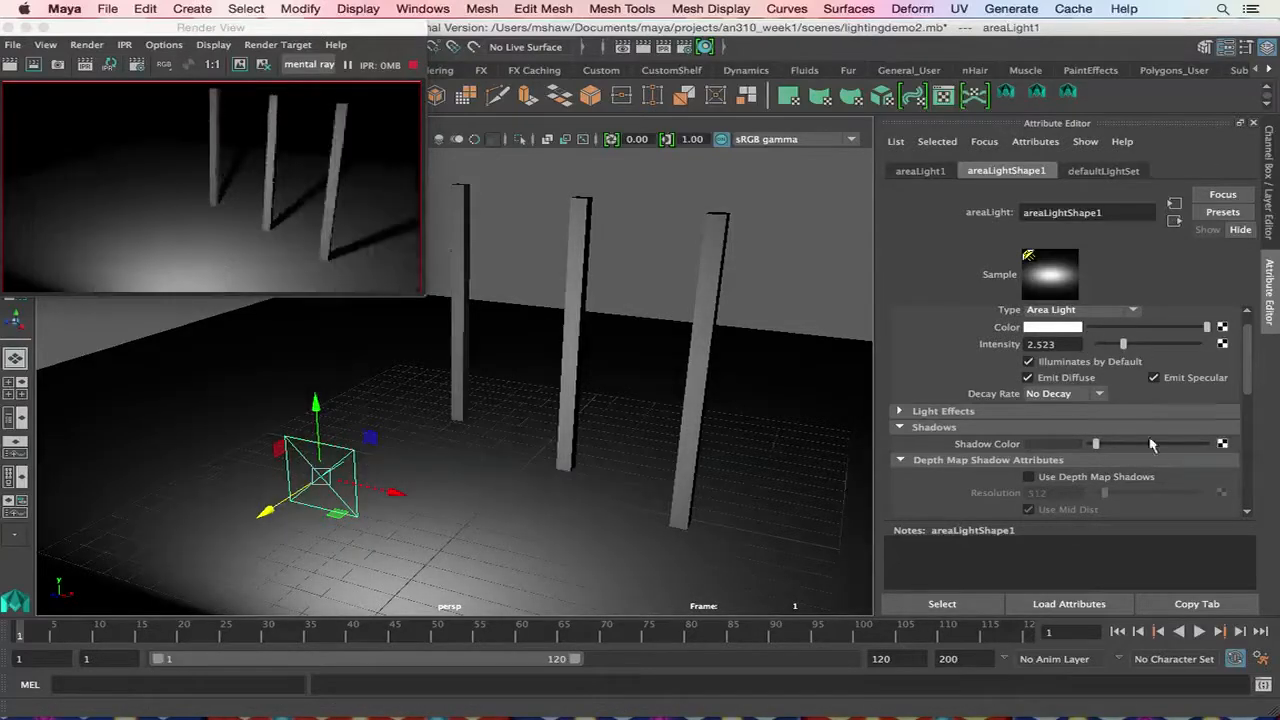
Try the area light's raytrace shadows with 40 shadow rays and a ray depth limit of 8.
{"action": "left_click_drag", "start_coordinate": [1249, 378], "coordinate": [1219, 483]}
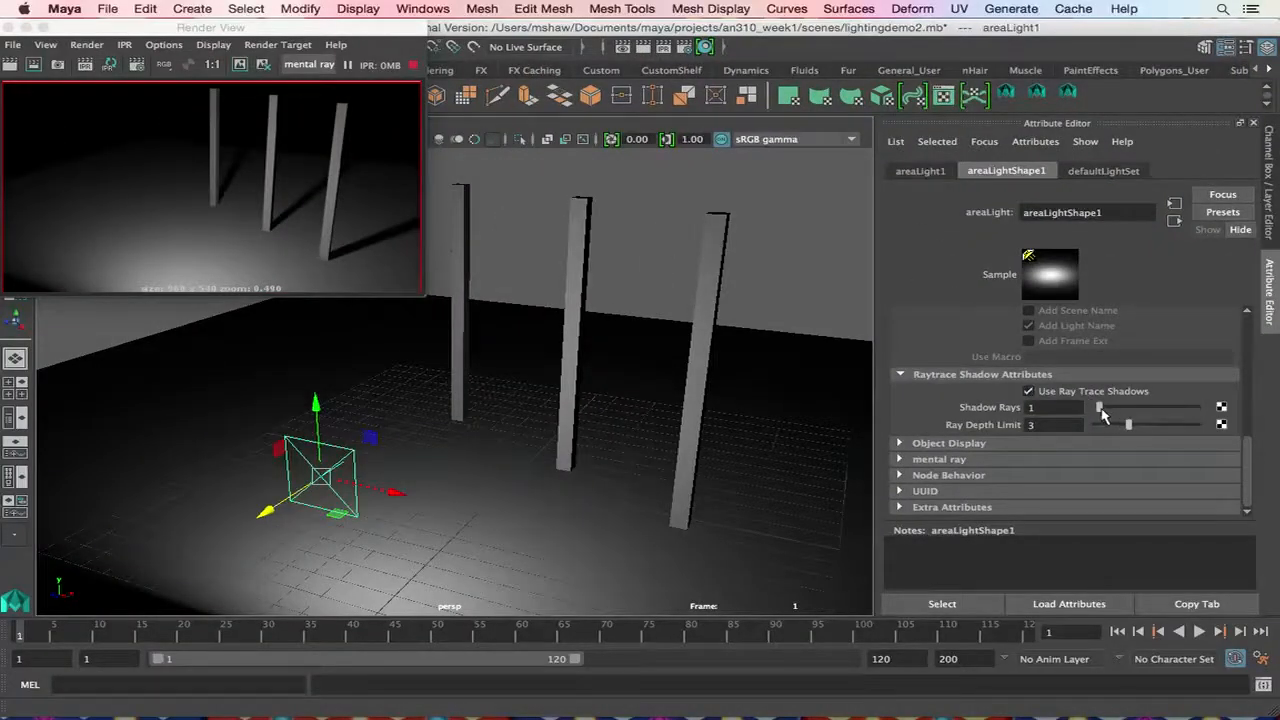
{"action": "left_click_drag", "start_coordinate": [1100, 409], "coordinate": [1147, 410]}
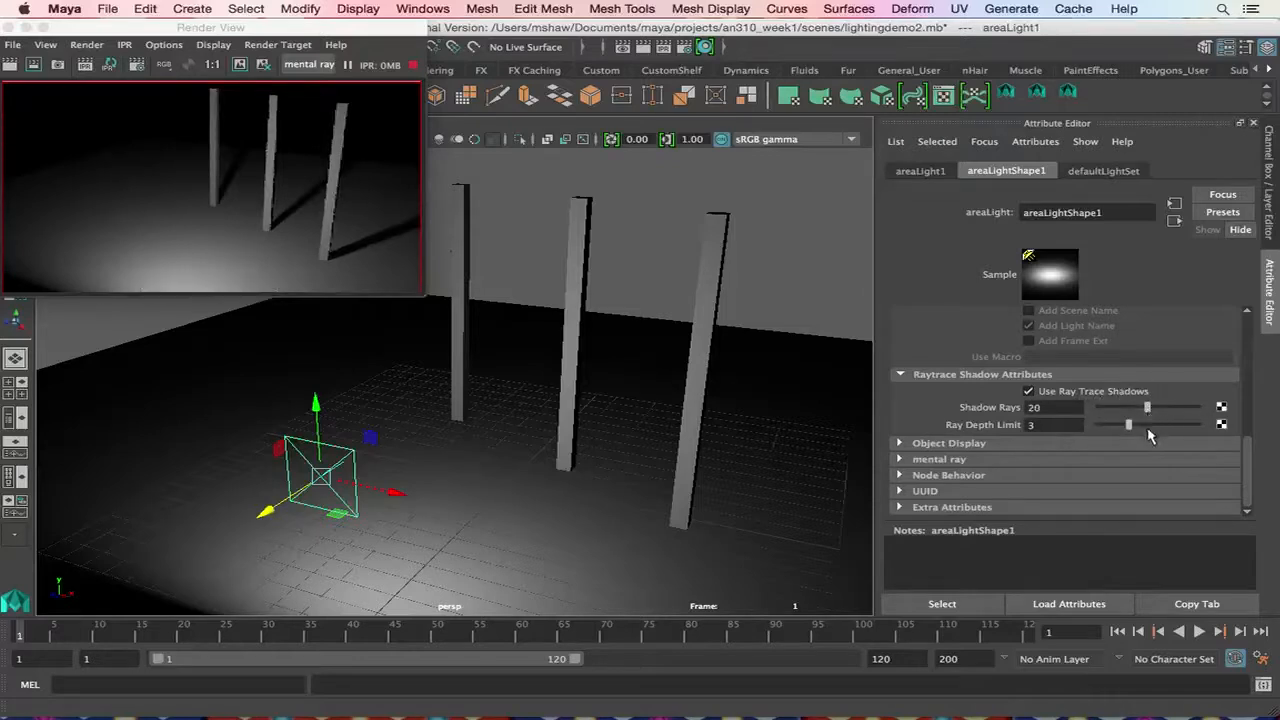
{"action": "left_click", "coordinate": [1146, 432]}
{"action": "left_click_drag", "start_coordinate": [1146, 432], "coordinate": [1178, 428]}
{"action": "left_click_drag", "start_coordinate": [1147, 409], "coordinate": [1198, 410]}
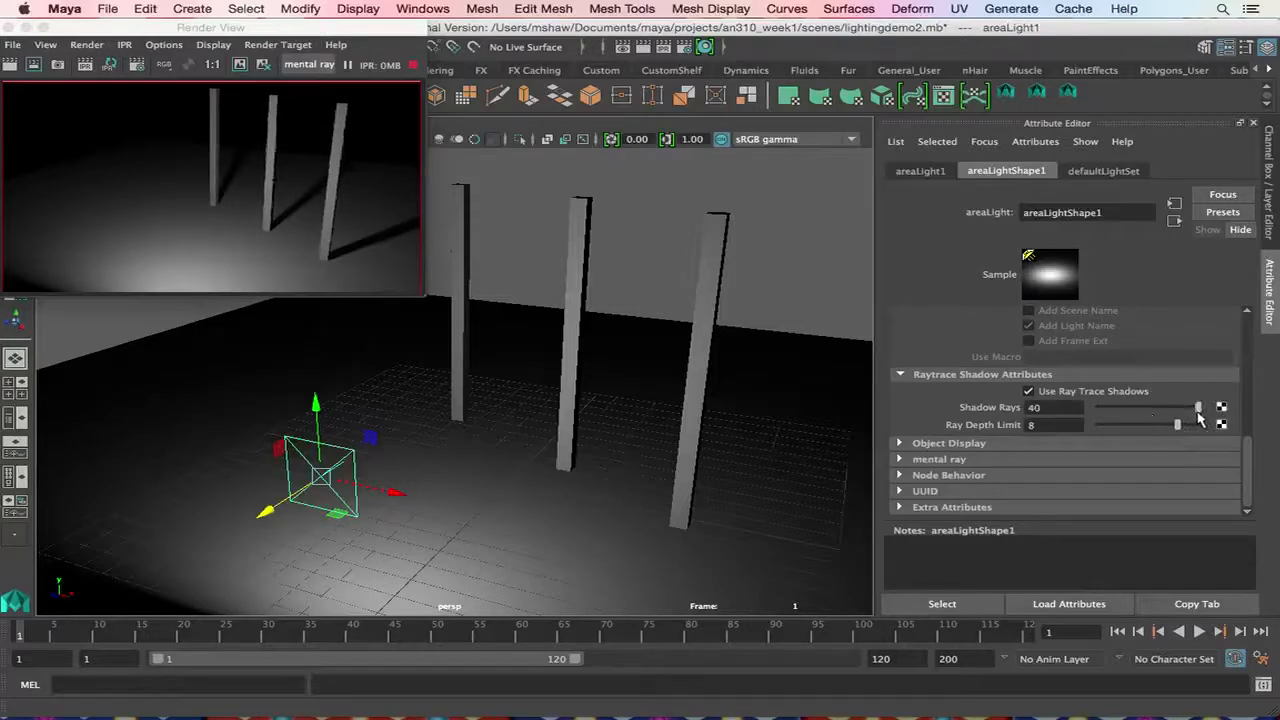
Set shadow rays to 1 and try ray depth limits of 40 and 0, finishing on 5.
{"action": "double_click", "coordinate": [1052, 423]}
{"action": "double_click", "coordinate": [1045, 408]}
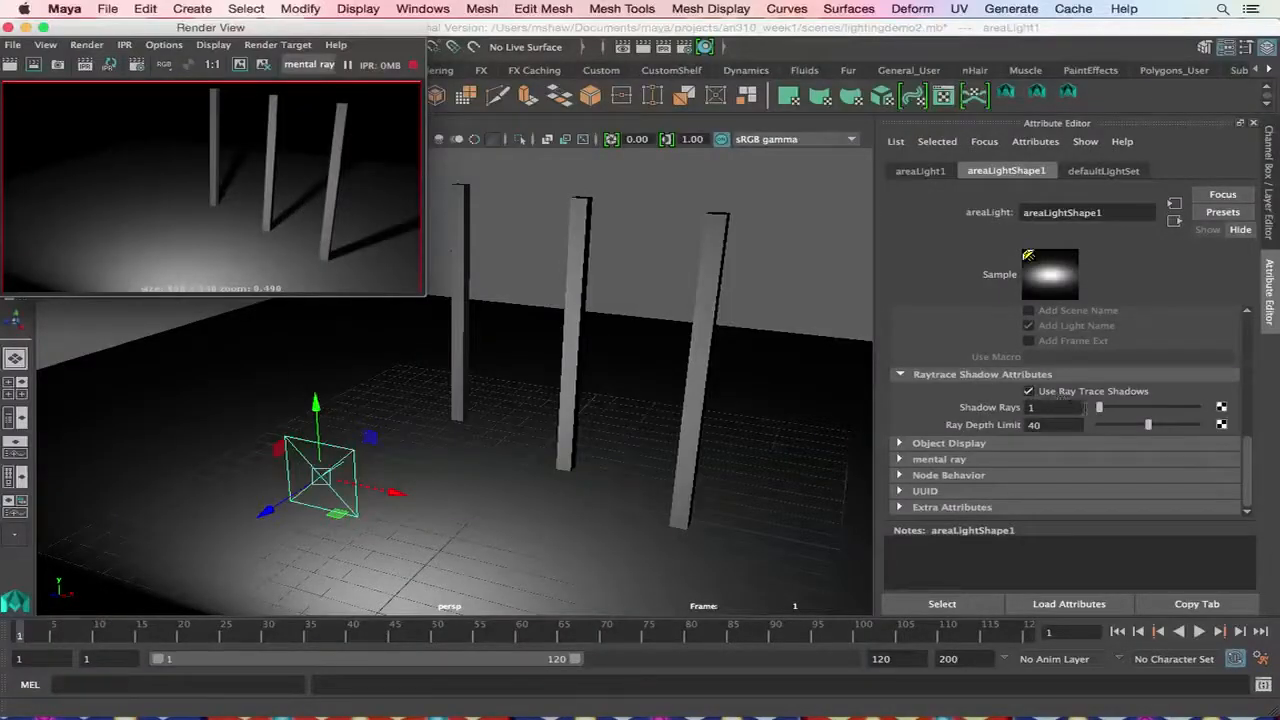
{"action": "left_click_drag", "start_coordinate": [1146, 425], "coordinate": [990, 436]}
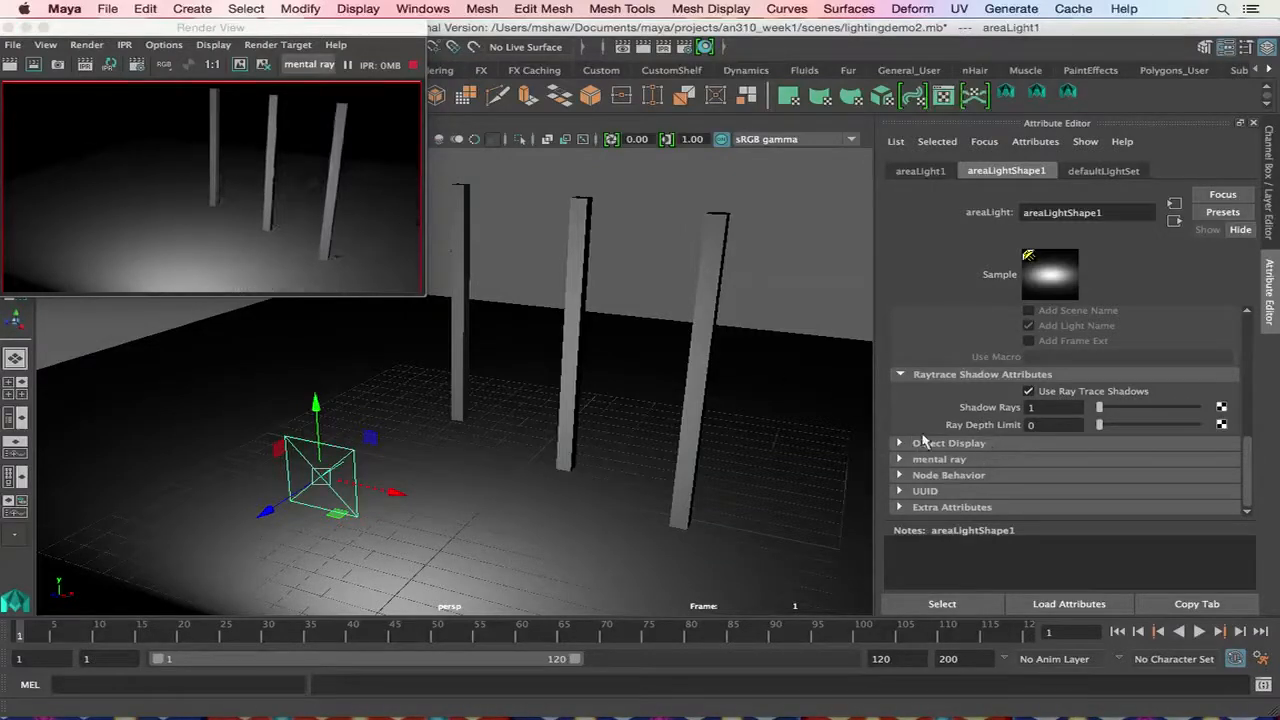
{"action": "left_click_drag", "start_coordinate": [1099, 425], "coordinate": [1107, 430]}
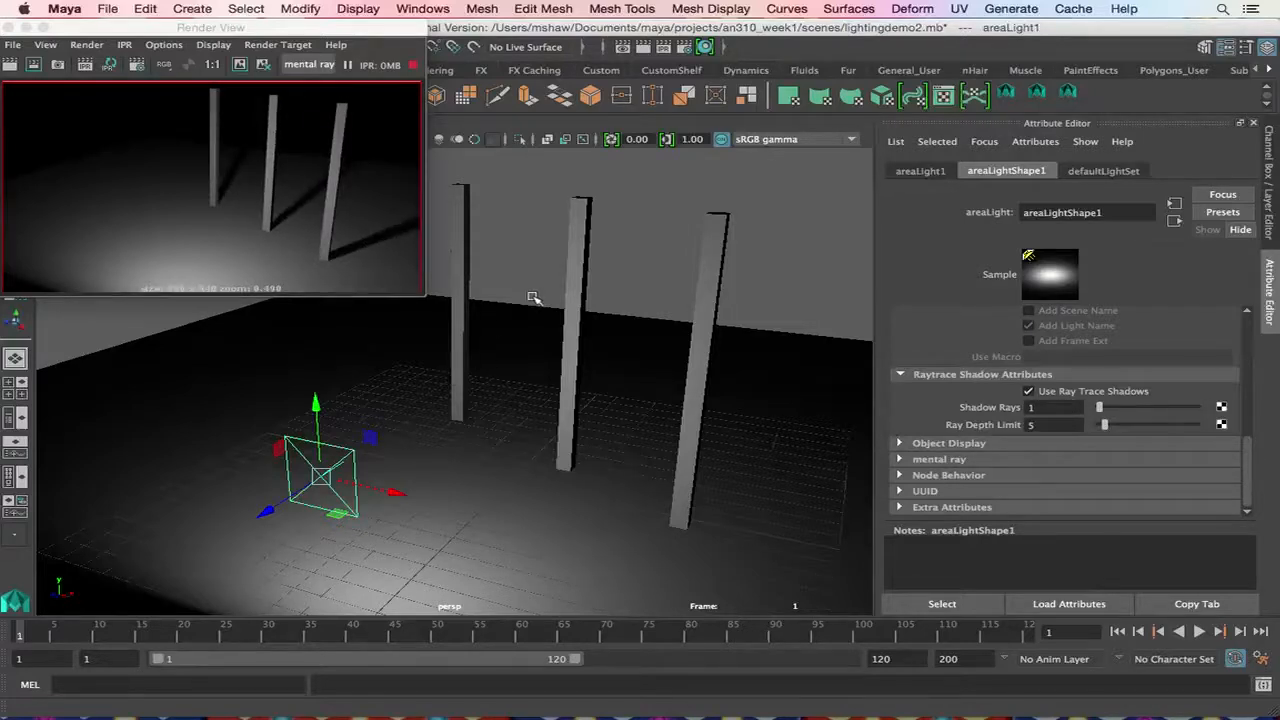
Delete the area light from the scene.
{"action": "left_click_drag", "start_coordinate": [414, 482], "coordinate": [412, 432], "text": "alt"}
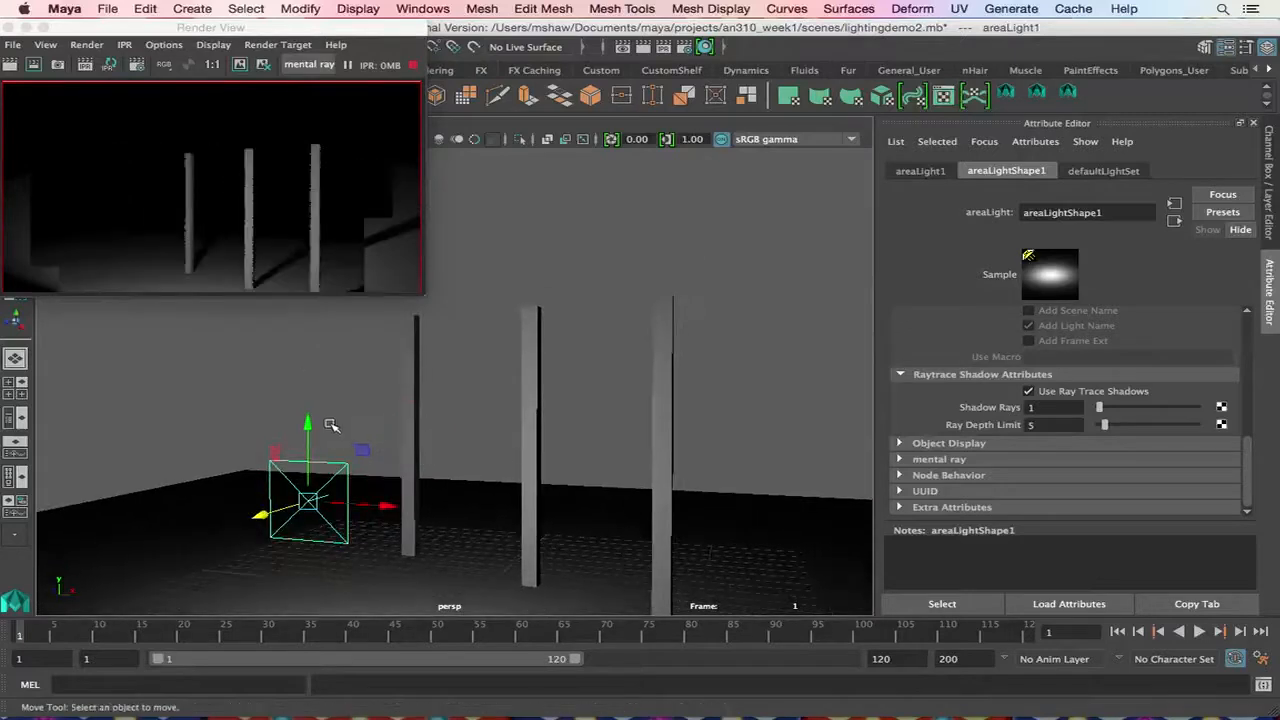
{"action": "left_click", "coordinate": [328, 466]}
{"action": "left_click", "coordinate": [328, 466]}
{"action": "key", "text": "Delete"}
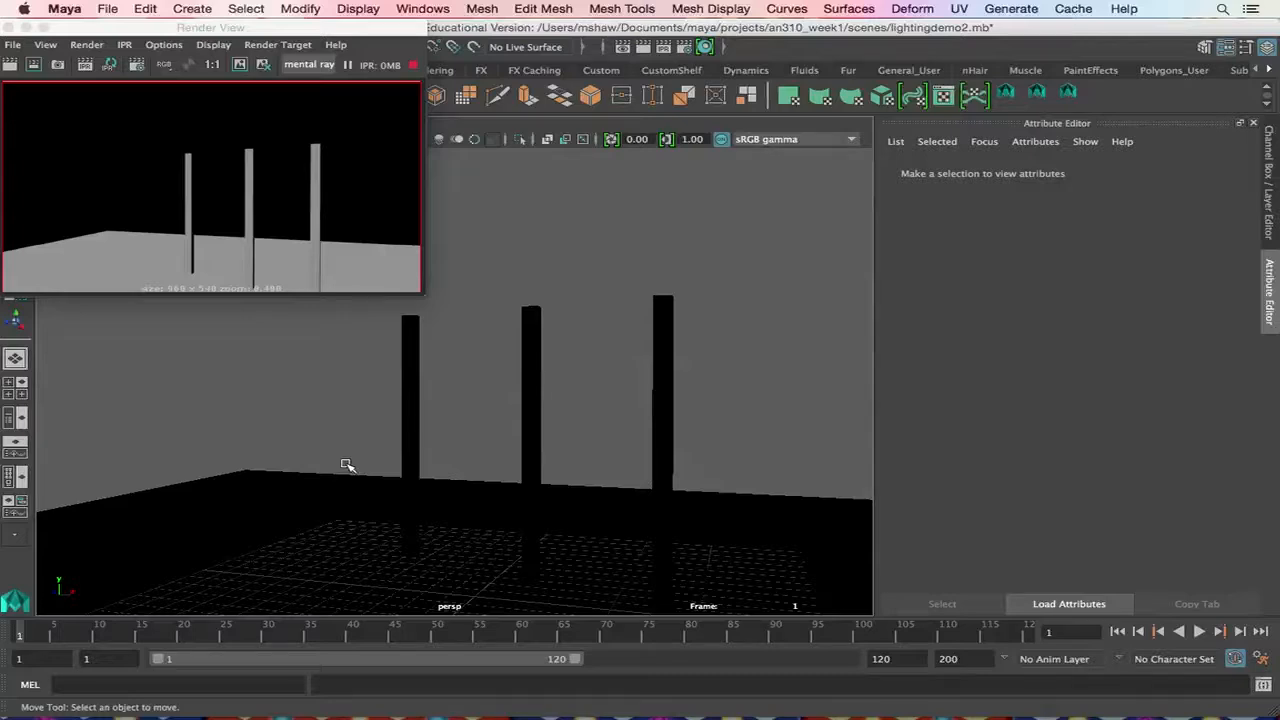
Assign a new Lambert material to the leftmost post.
{"action": "left_click", "coordinate": [416, 346]}
{"action": "left_click_drag", "start_coordinate": [560, 333], "coordinate": [585, 294], "text": "alt"}
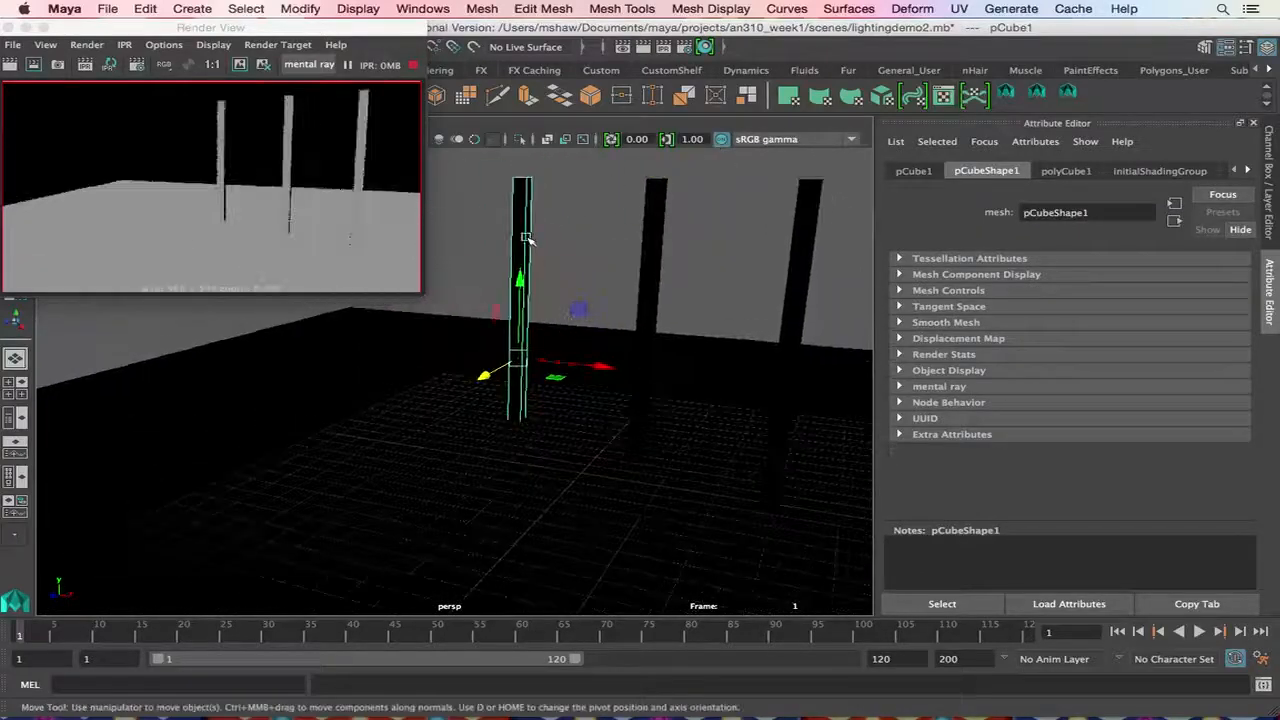
{"action": "right_click_drag", "start_coordinate": [519, 232], "coordinate": [519, 624]}
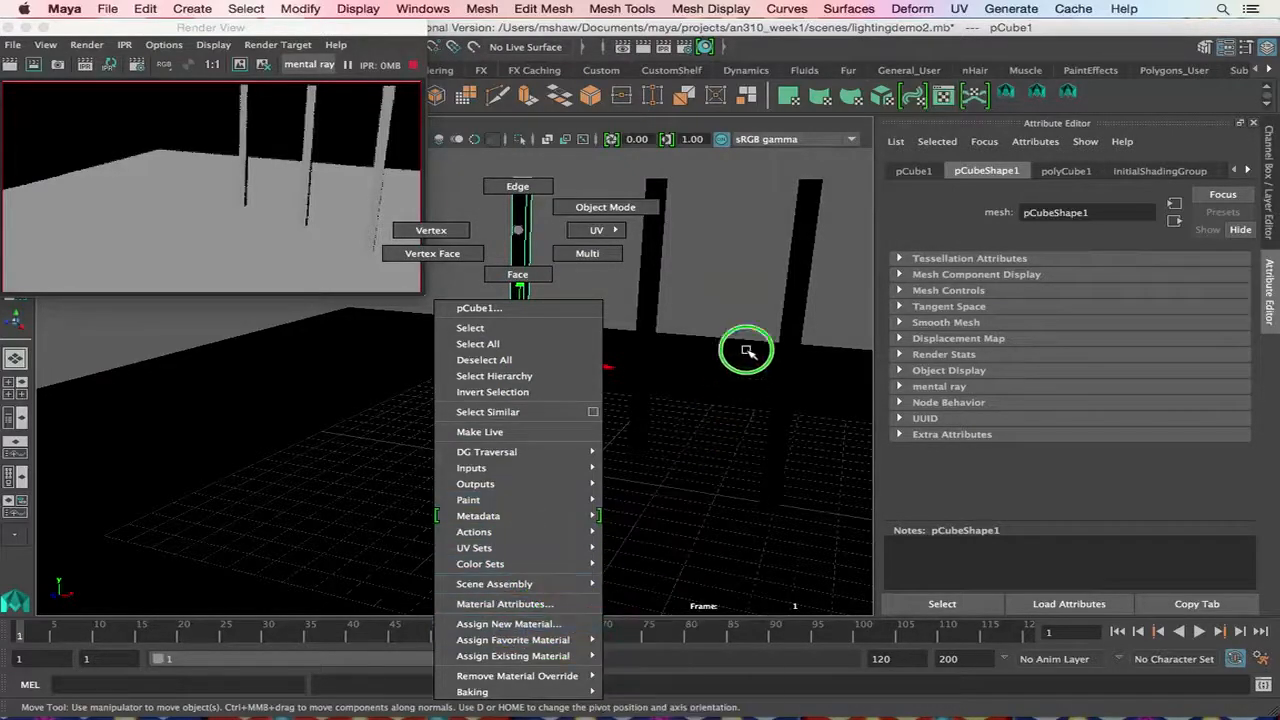
{"action": "right_click_drag", "start_coordinate": [746, 350], "coordinate": [743, 349]}
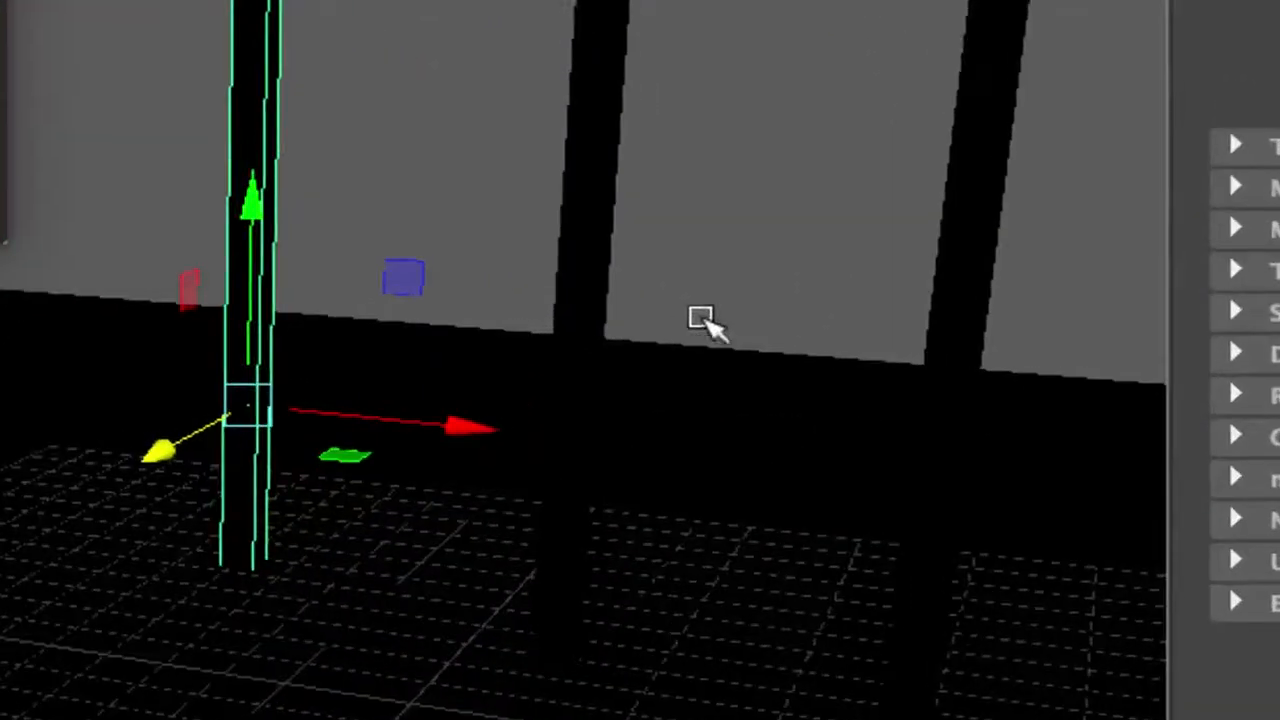
{"action": "right_click", "coordinate": [255, 140]}
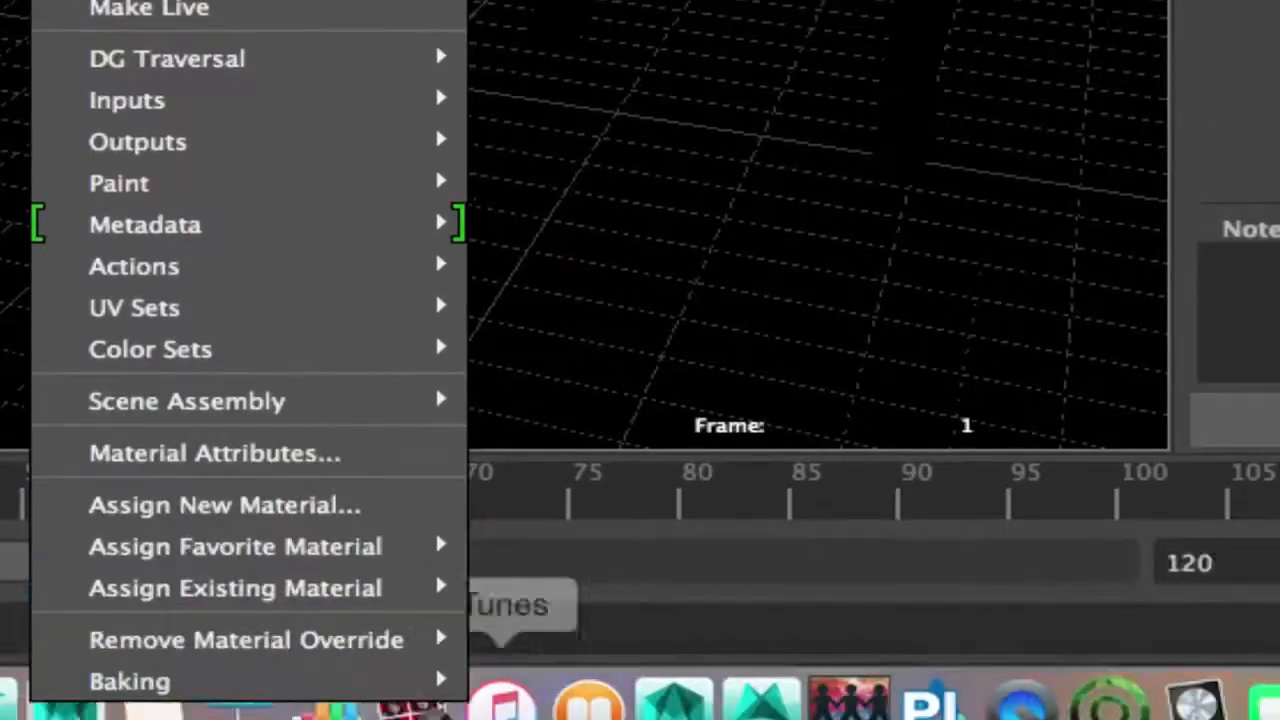
{"action": "left_click", "coordinate": [395, 500]}
{"action": "right_click", "coordinate": [400, 505]}
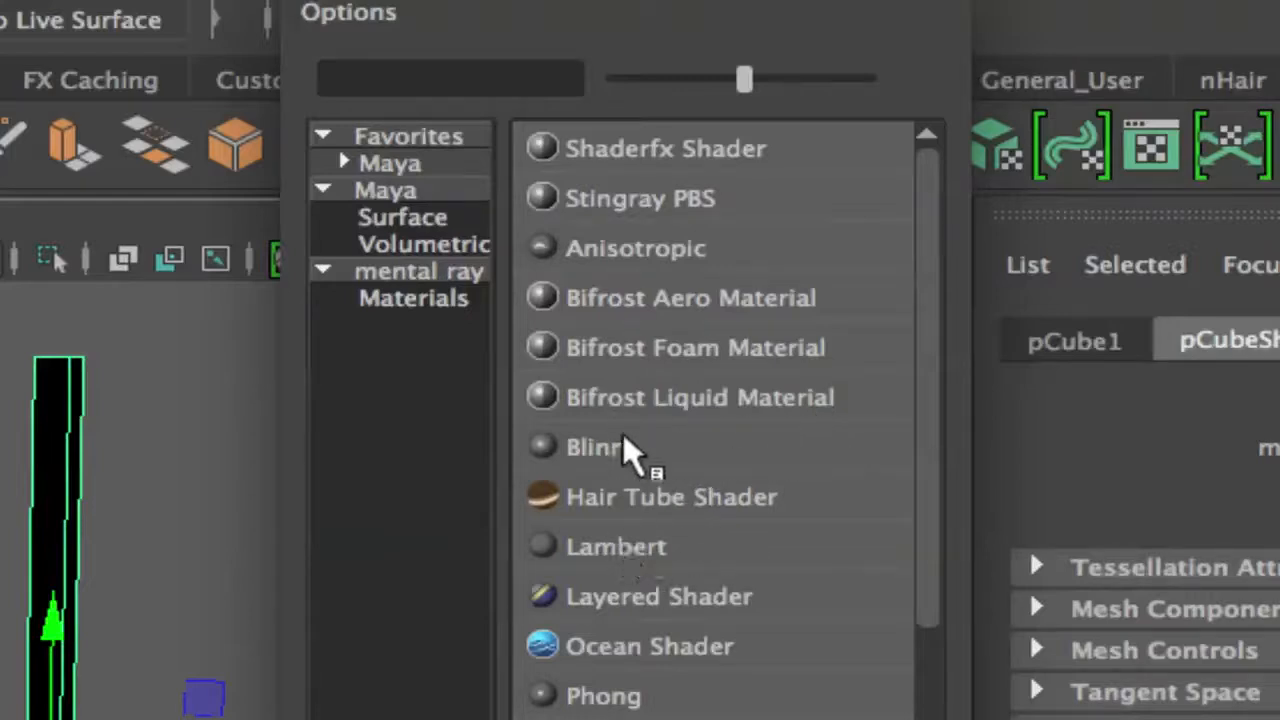
{"action": "left_click", "coordinate": [700, 545]}
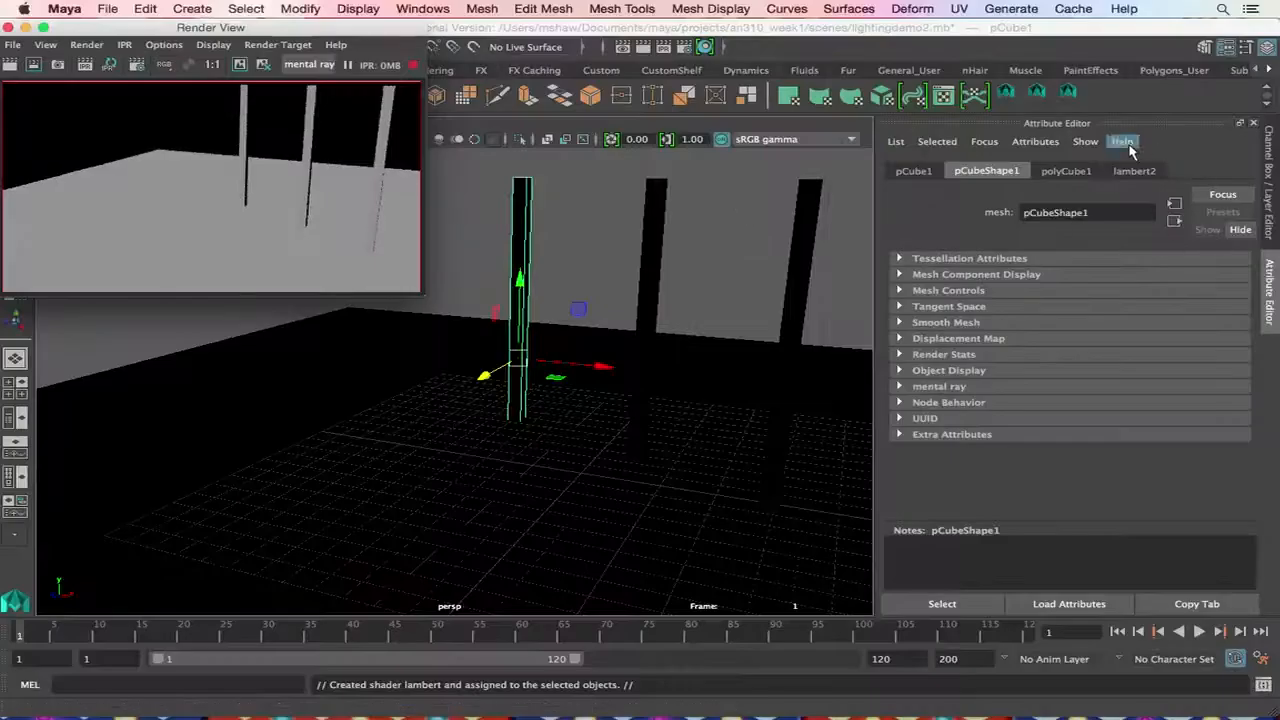
Set the new Lambert material's color to bright blue, about H 229.812, S 1.000, V 1.000.
{"action": "left_click", "coordinate": [1128, 172]}
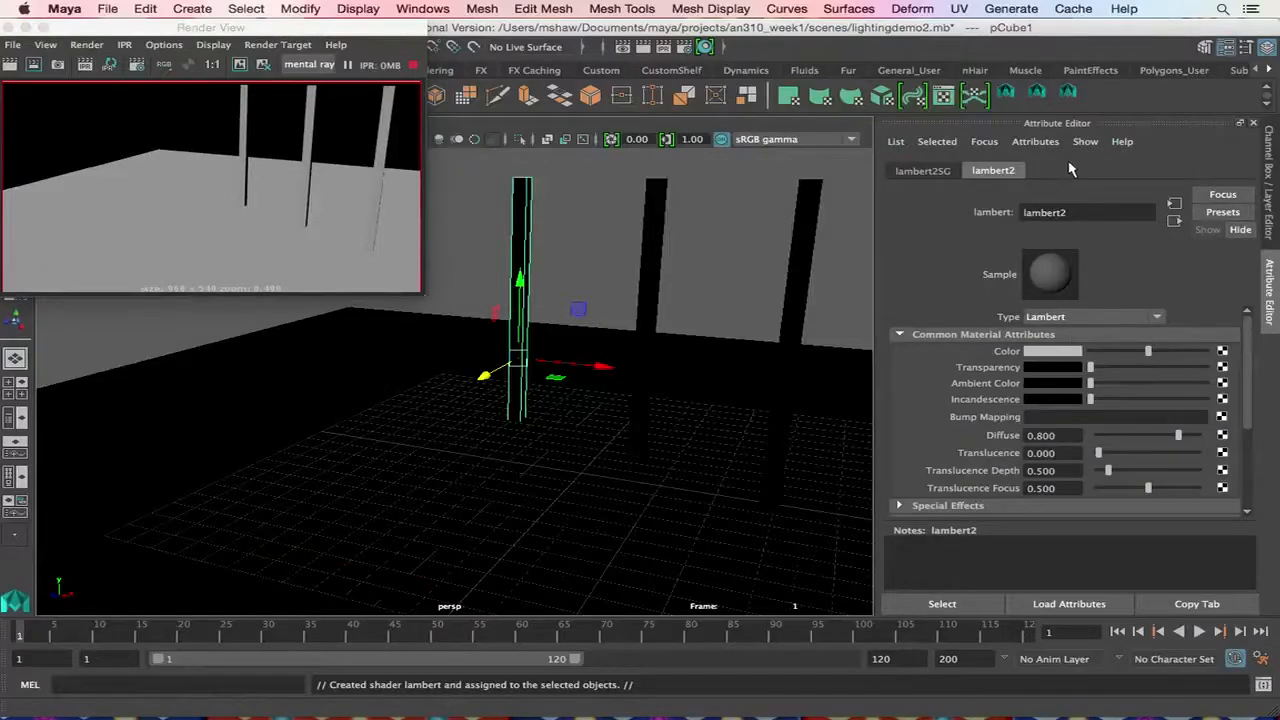
{"action": "left_click", "coordinate": [1055, 351]}
{"action": "left_click", "coordinate": [591, 403]}
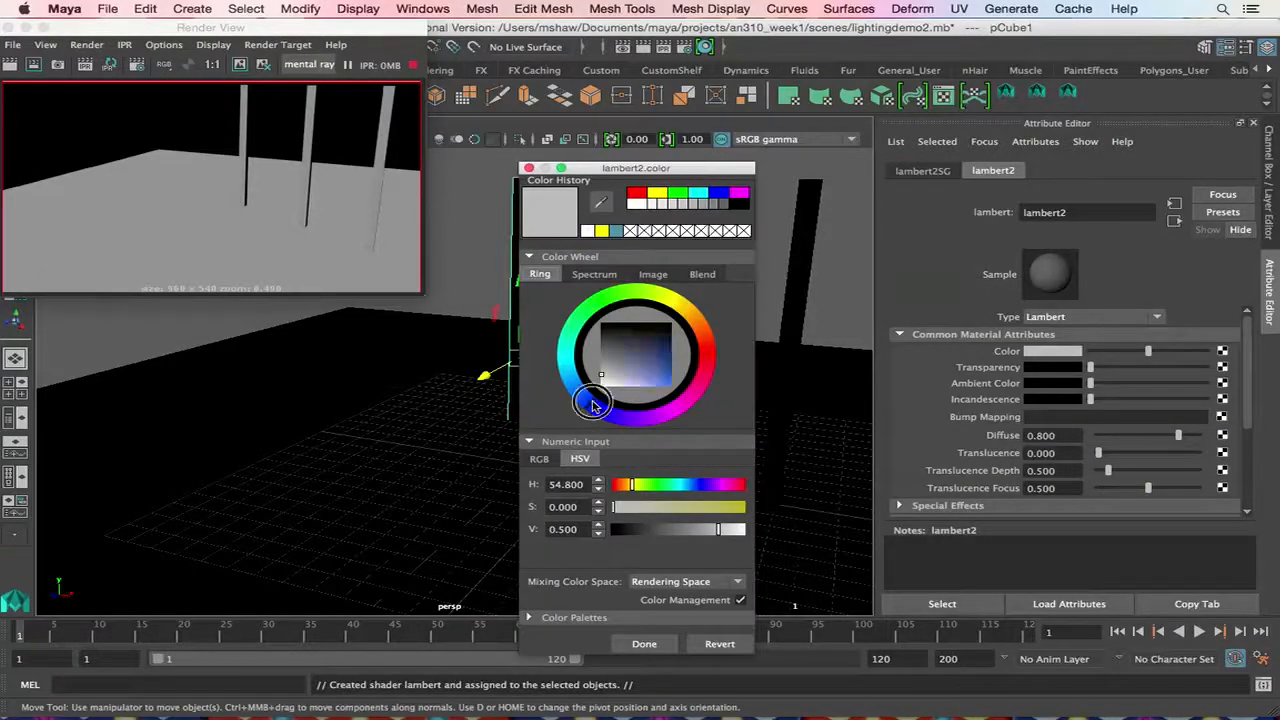
{"action": "left_click_drag", "start_coordinate": [634, 369], "coordinate": [728, 402]}
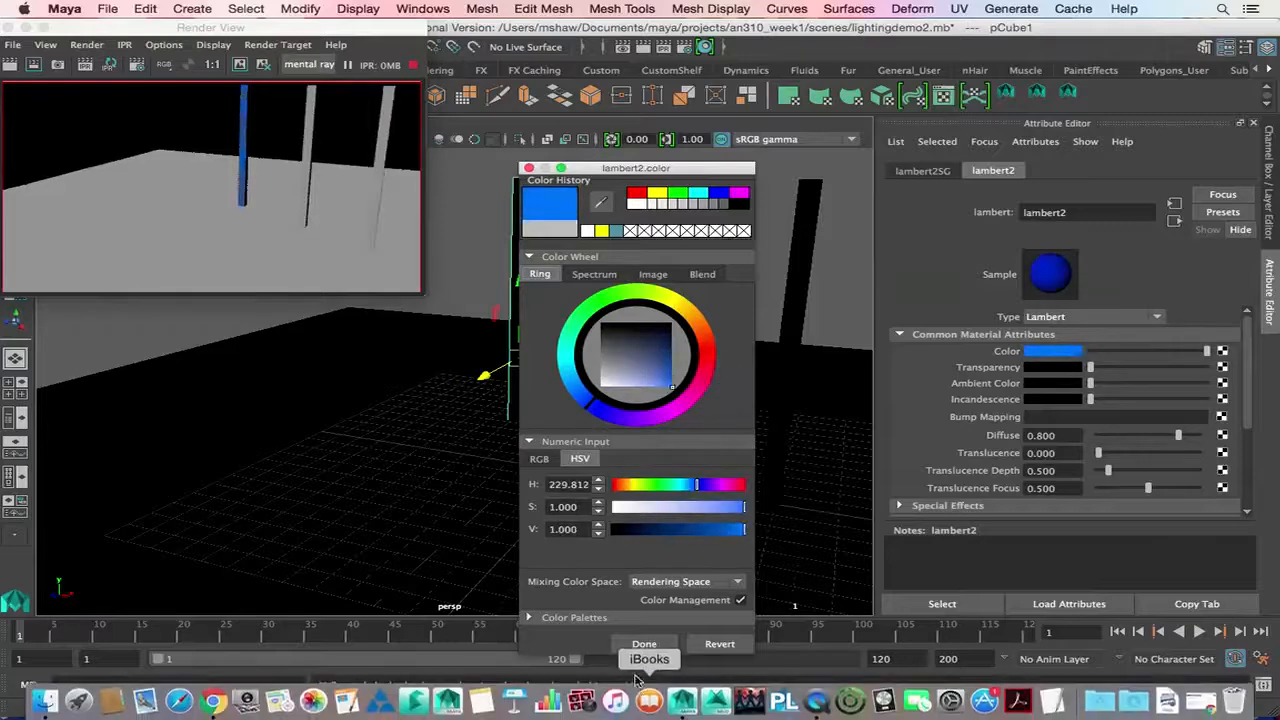
{"action": "left_click", "coordinate": [642, 643]}
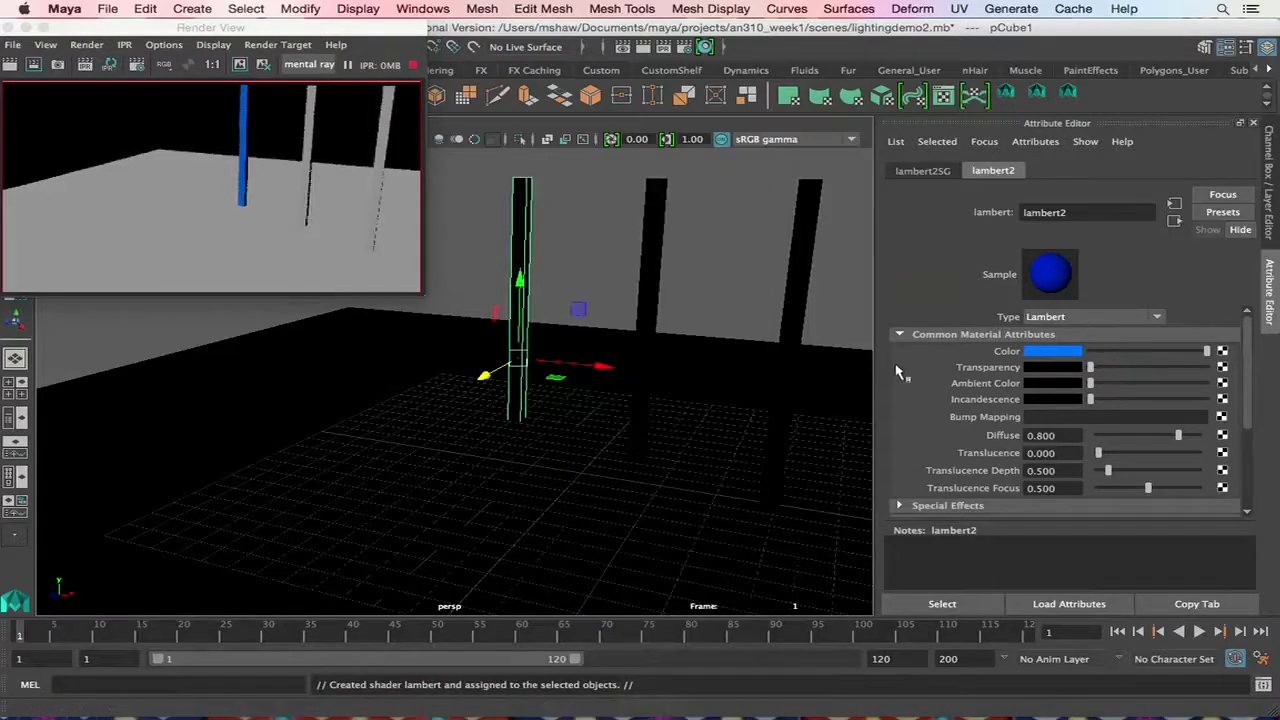
Assign a new Blinn material to the middle post.
{"action": "left_click", "coordinate": [797, 268]}
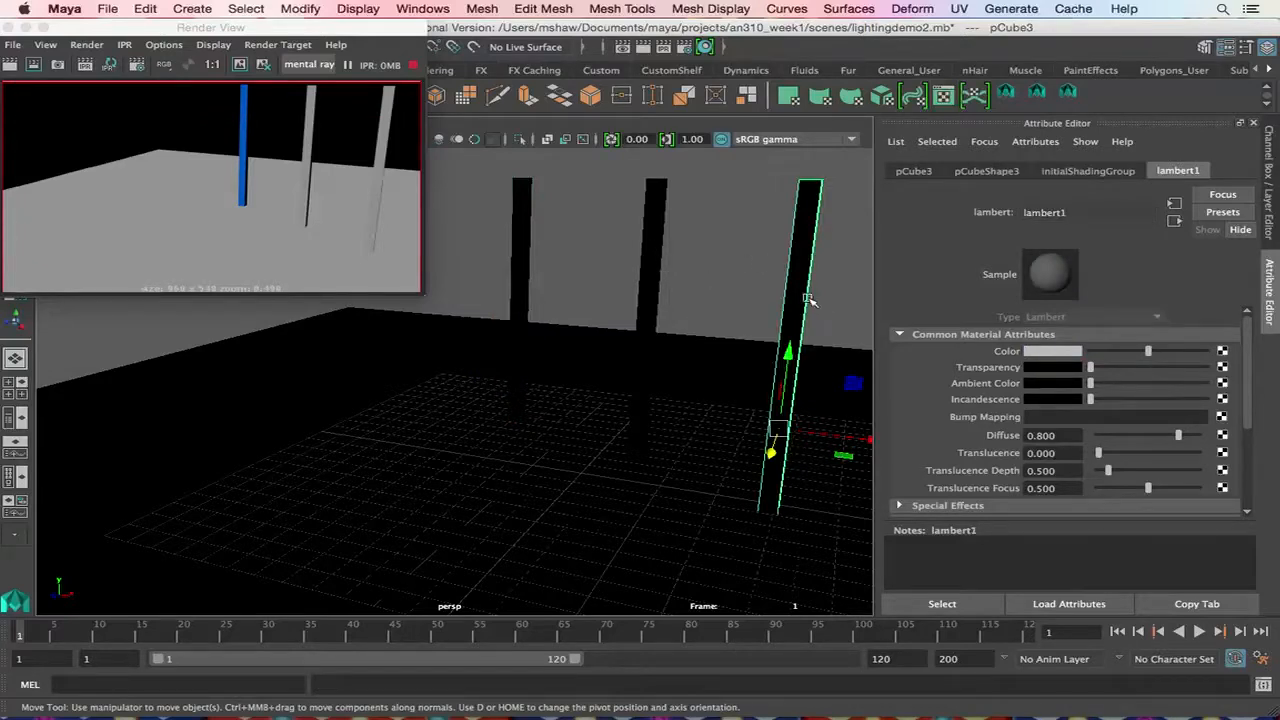
{"action": "left_click", "coordinate": [646, 276]}
{"action": "right_click_drag", "start_coordinate": [649, 274], "coordinate": [655, 638]}
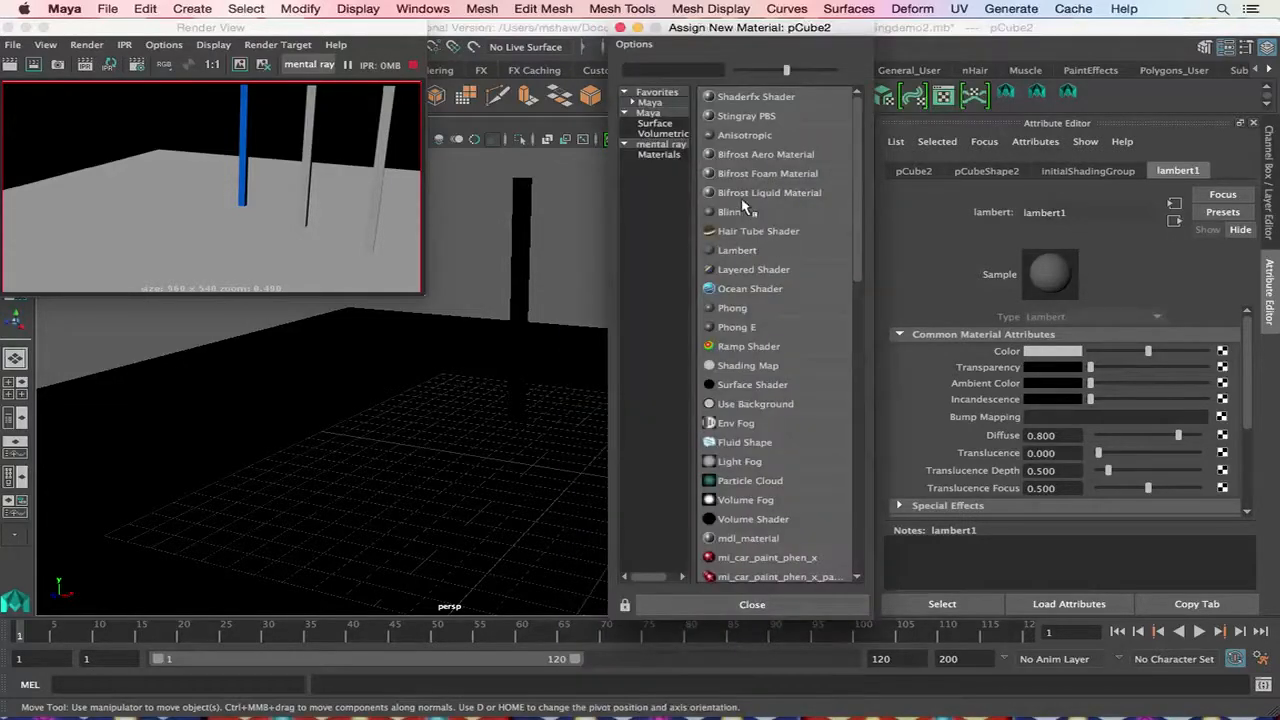
{"action": "left_click", "coordinate": [742, 209]}
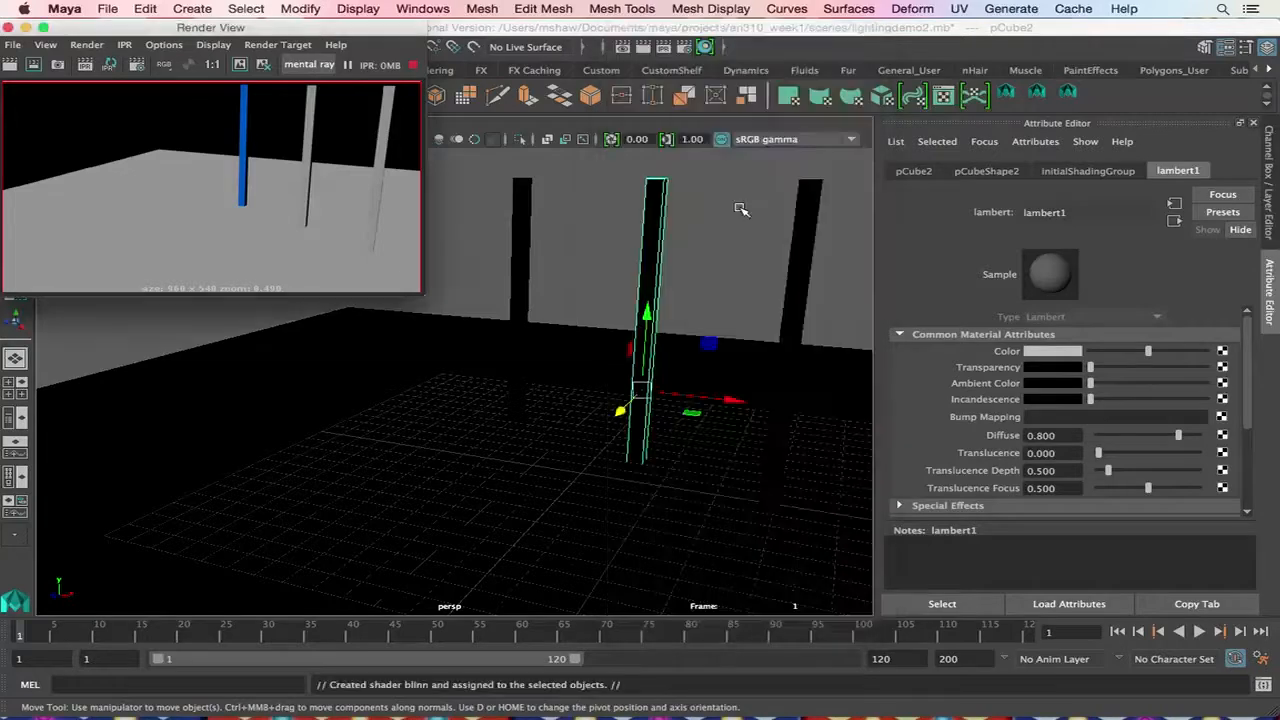
Set the new Blinn material's color to dark red, about H 356.379, S 1.000, V 0.303.
{"action": "left_click", "coordinate": [1064, 170]}
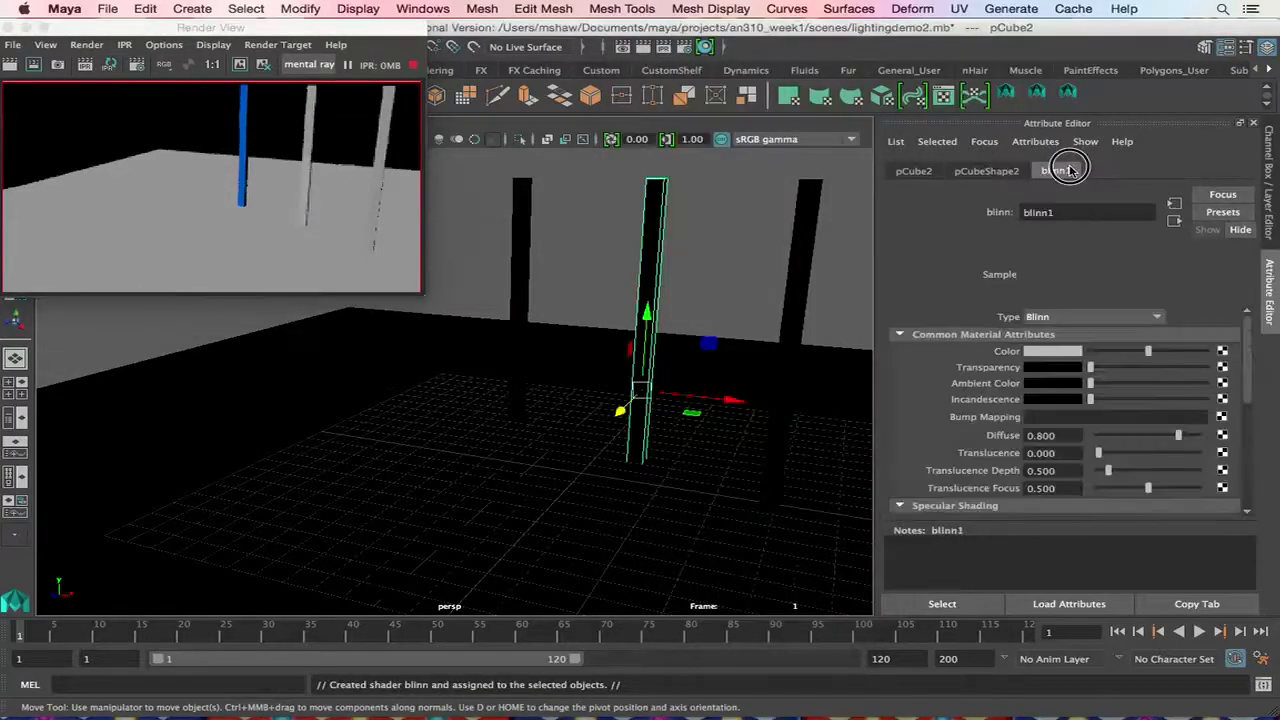
{"action": "left_click", "coordinate": [1052, 351]}
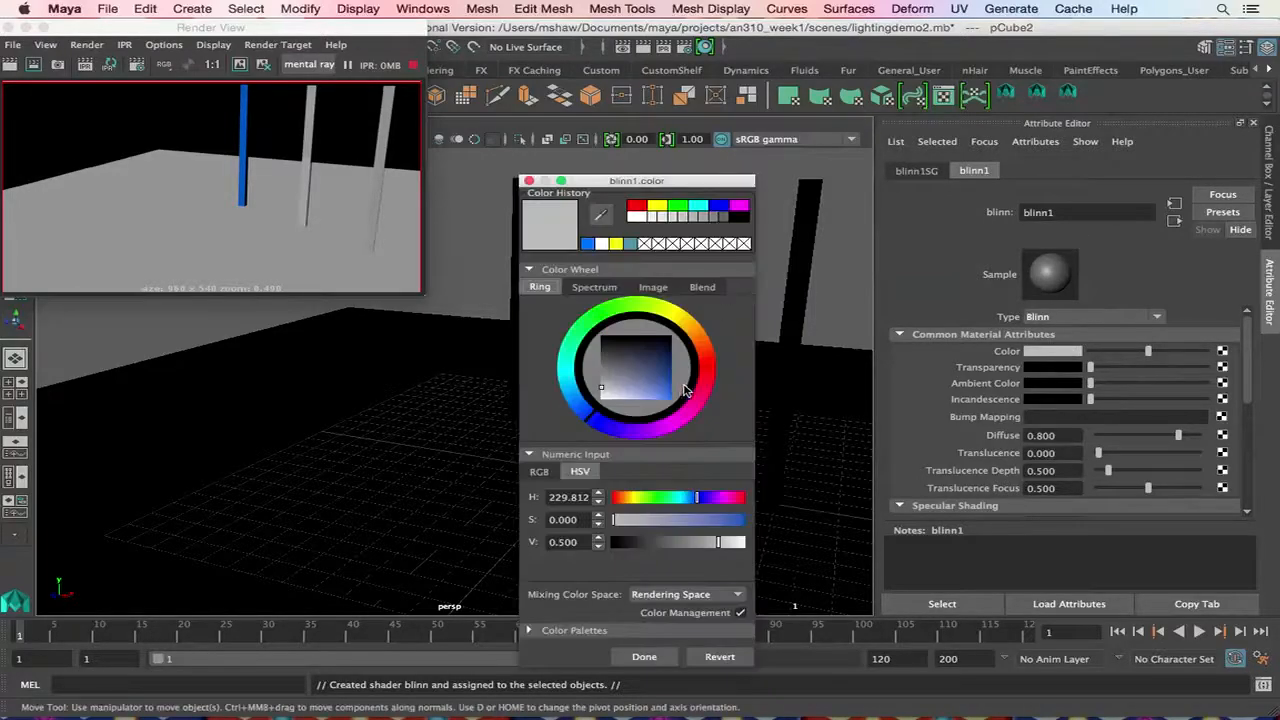
{"action": "mouse_move", "coordinate": [686, 391]}
{"action": "left_mouse_down"}
{"action": "mouse_move", "coordinate": [710, 370]}
{"action": "mouse_move", "coordinate": [674, 366]}
{"action": "mouse_move", "coordinate": [674, 379]}
{"action": "left_mouse_up"}
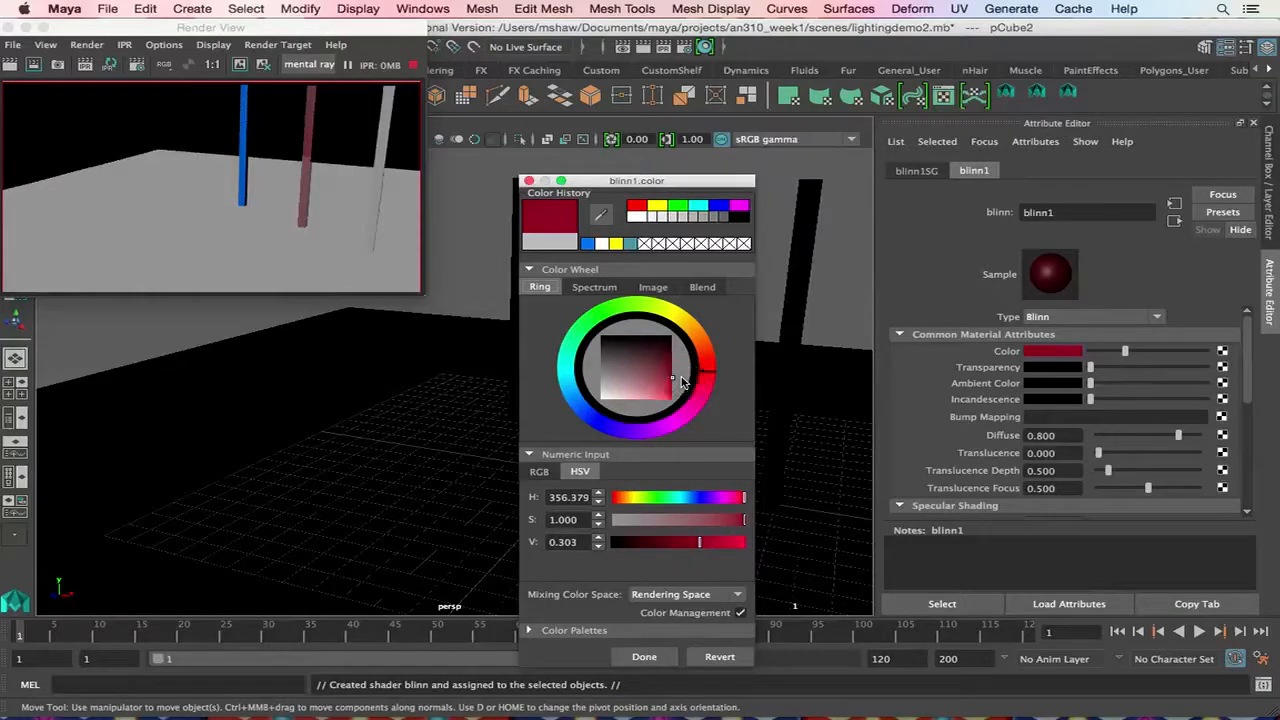
{"action": "left_click", "coordinate": [644, 657]}
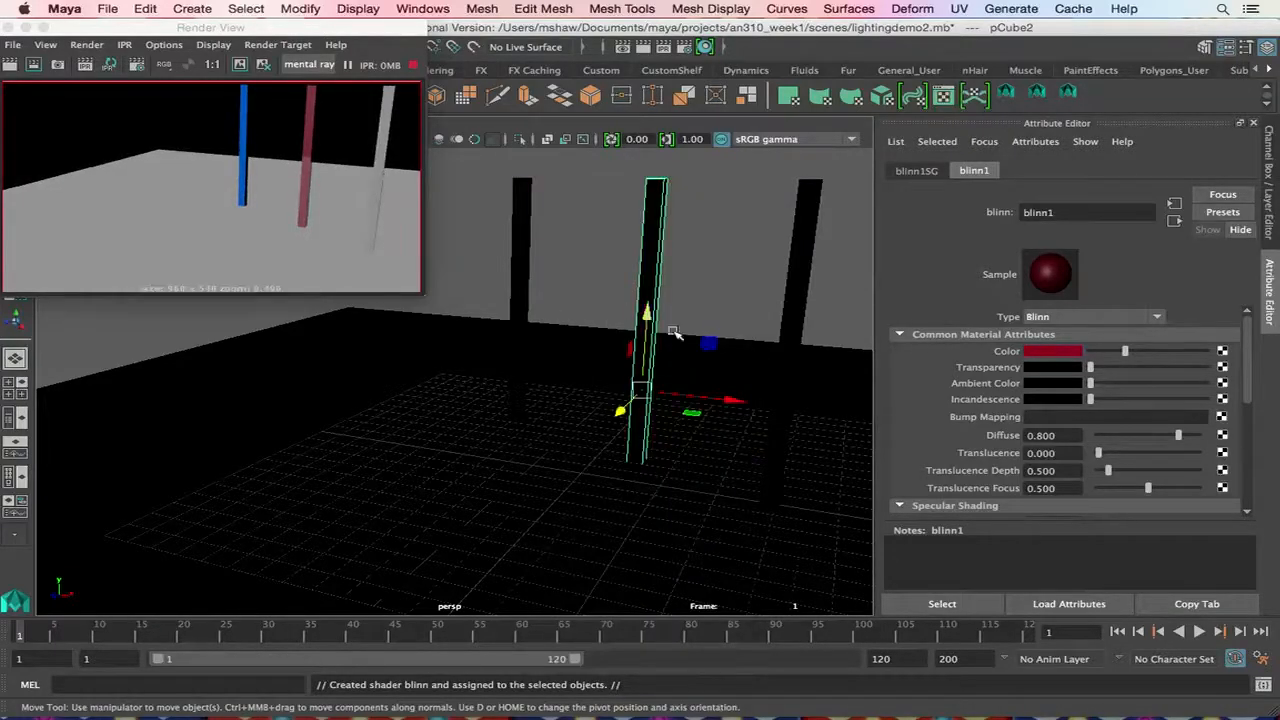
Scale up the leftmost and middle posts uniformly to make them thicker, the middle one to about 1.138, 32.216, 1.138.
{"action": "left_click", "coordinate": [800, 280]}
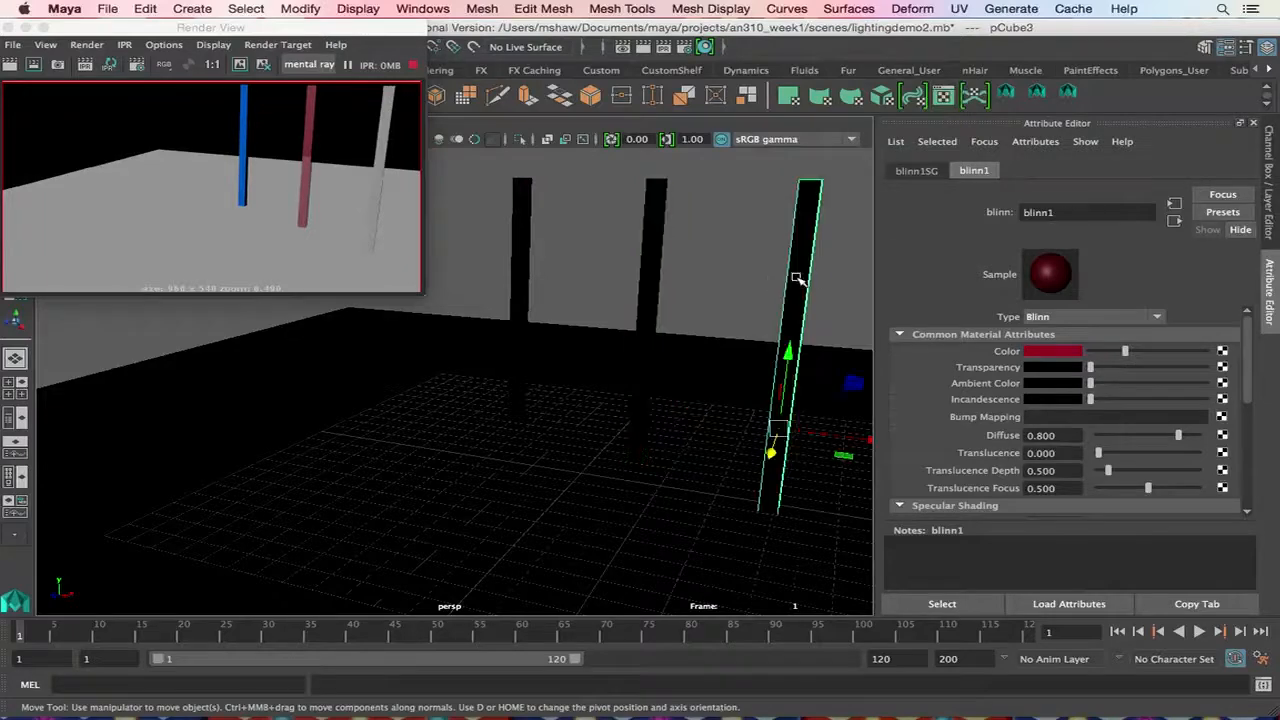
{"action": "left_click", "coordinate": [660, 237]}
{"action": "left_click", "coordinate": [521, 222]}
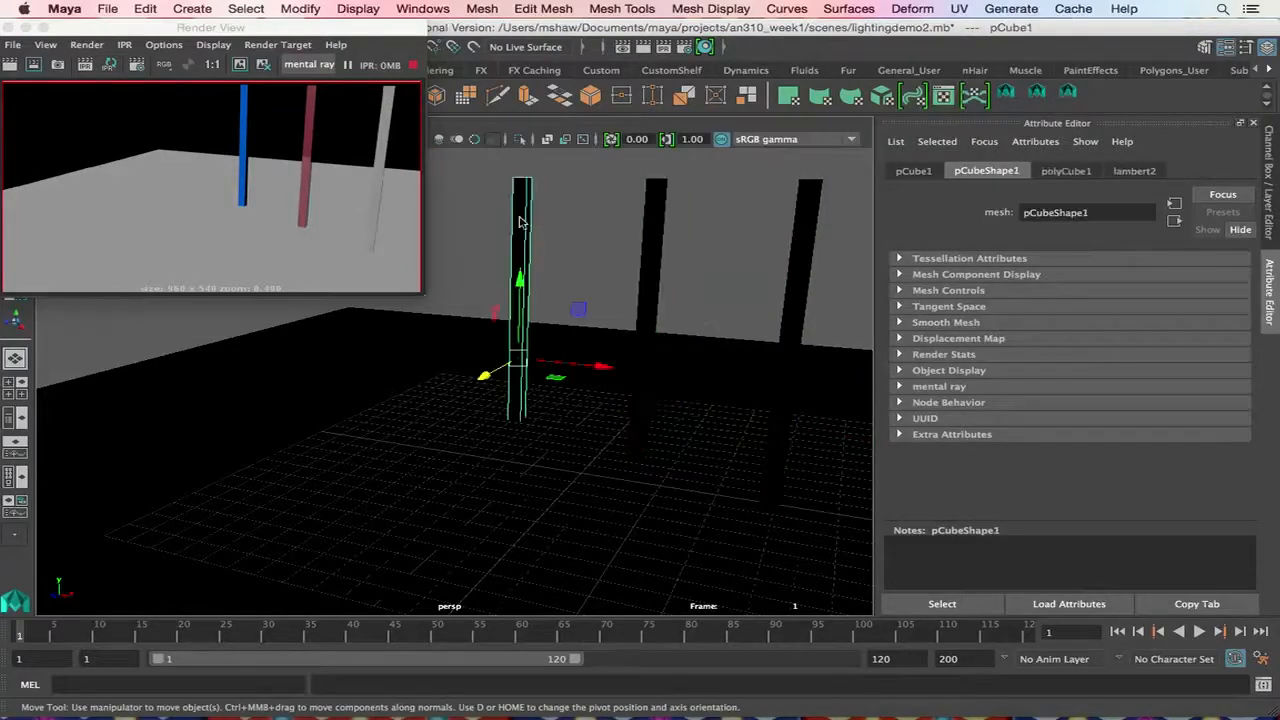
{"action": "key", "text": "e"}
{"action": "key", "text": "r"}
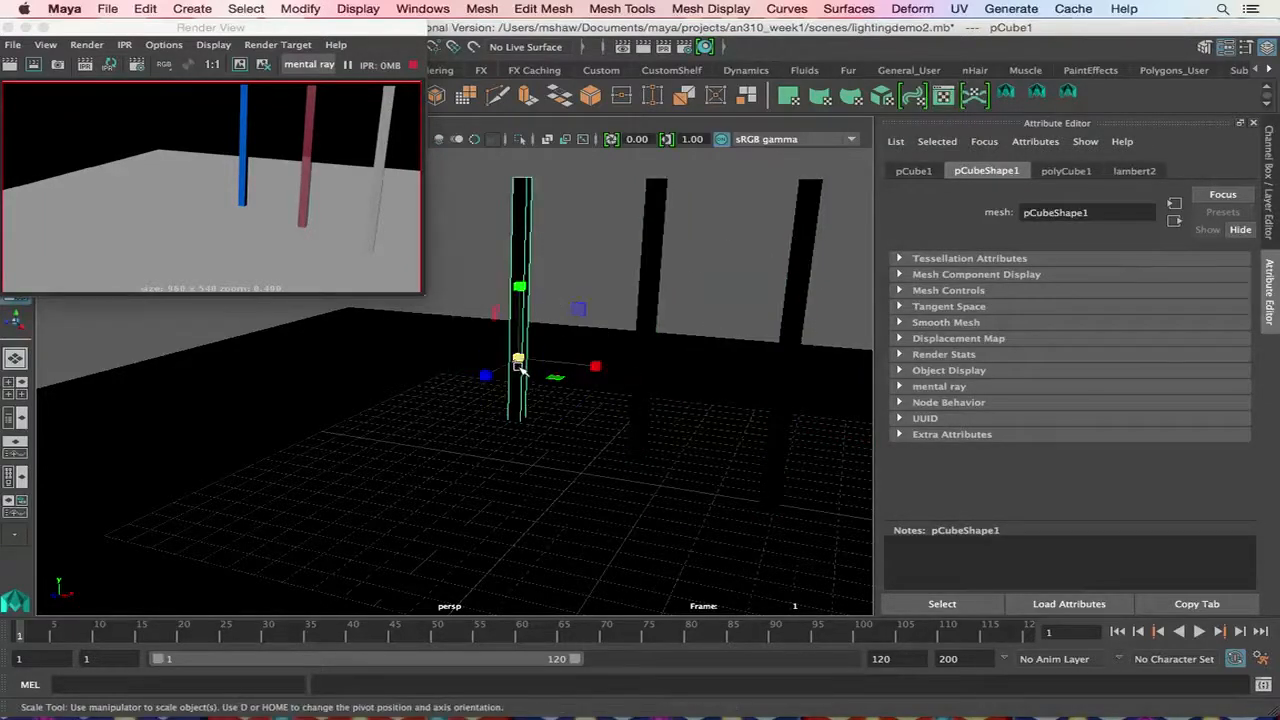
{"action": "left_click_drag", "start_coordinate": [518, 360], "coordinate": [724, 368]}
{"action": "left_click", "coordinate": [655, 300]}
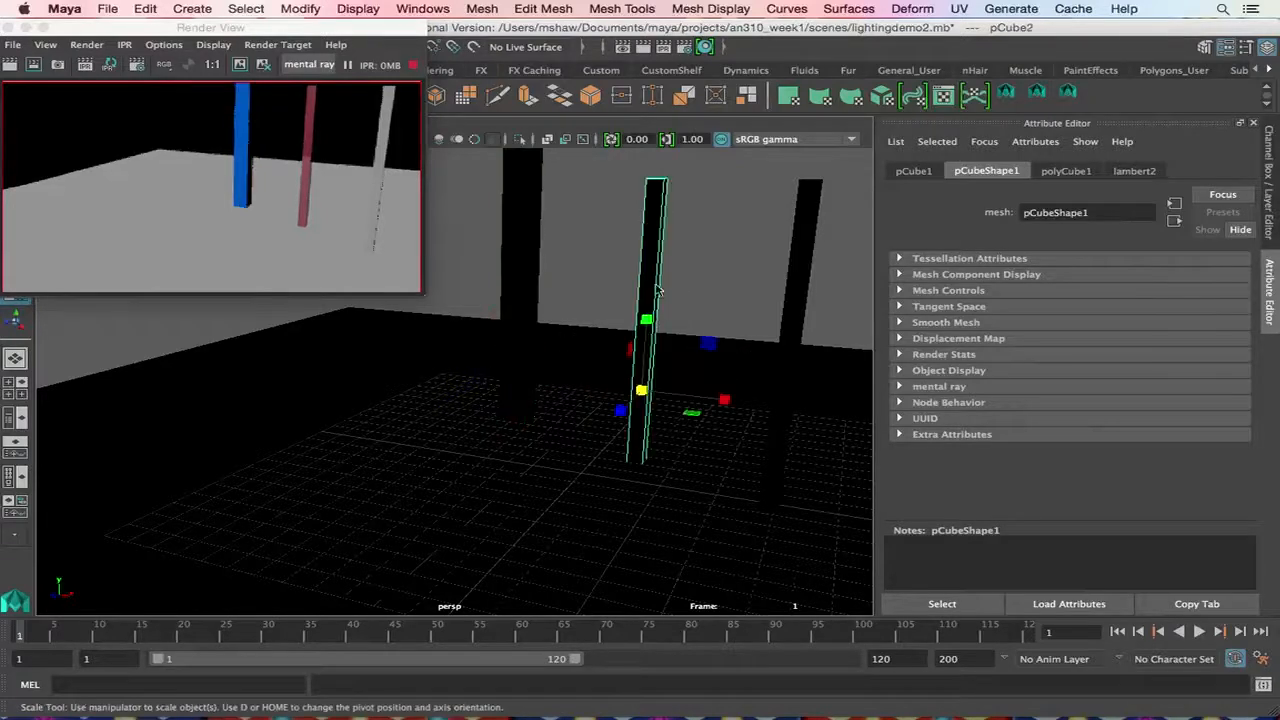
{"action": "left_click_drag", "start_coordinate": [643, 397], "coordinate": [831, 457]}
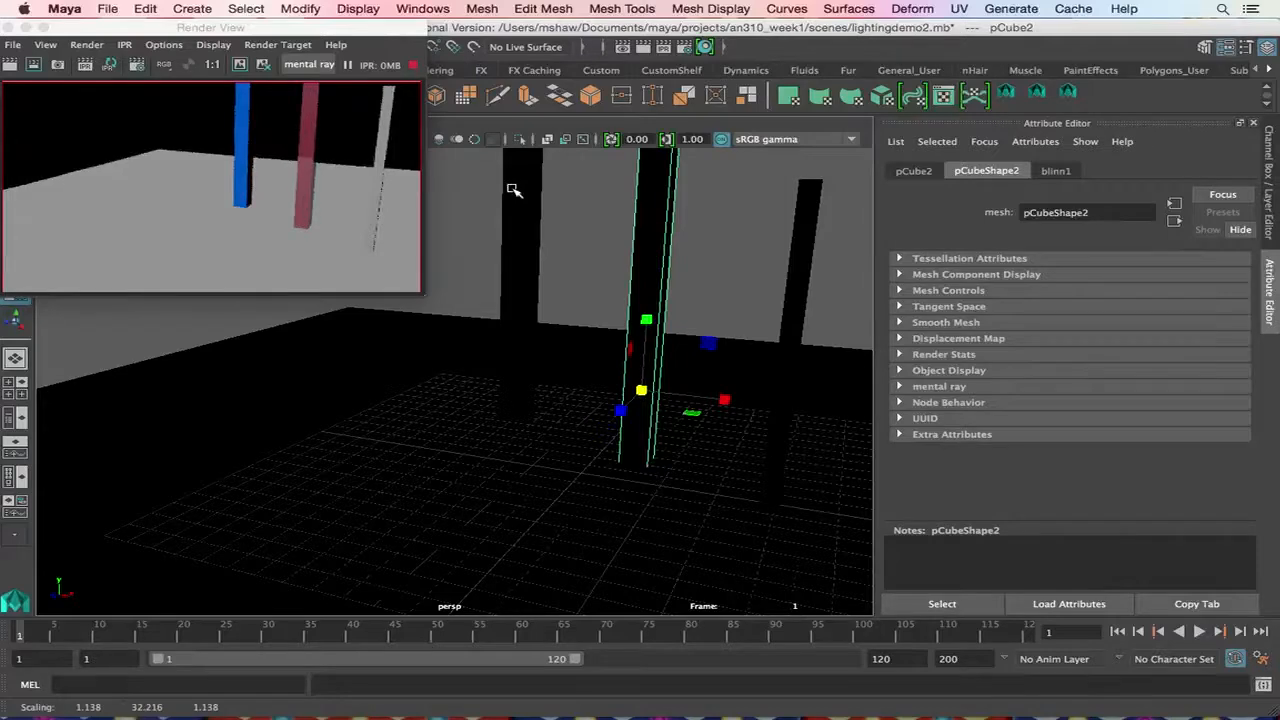
Create a point light in the scene, keeping the render preview clear of the creation commands.
{"action": "left_click_drag", "start_coordinate": [302, 30], "coordinate": [423, 191]}
{"action": "left_click", "coordinate": [192, 8]}
{"action": "mouse_move", "coordinate": [288, 105]}
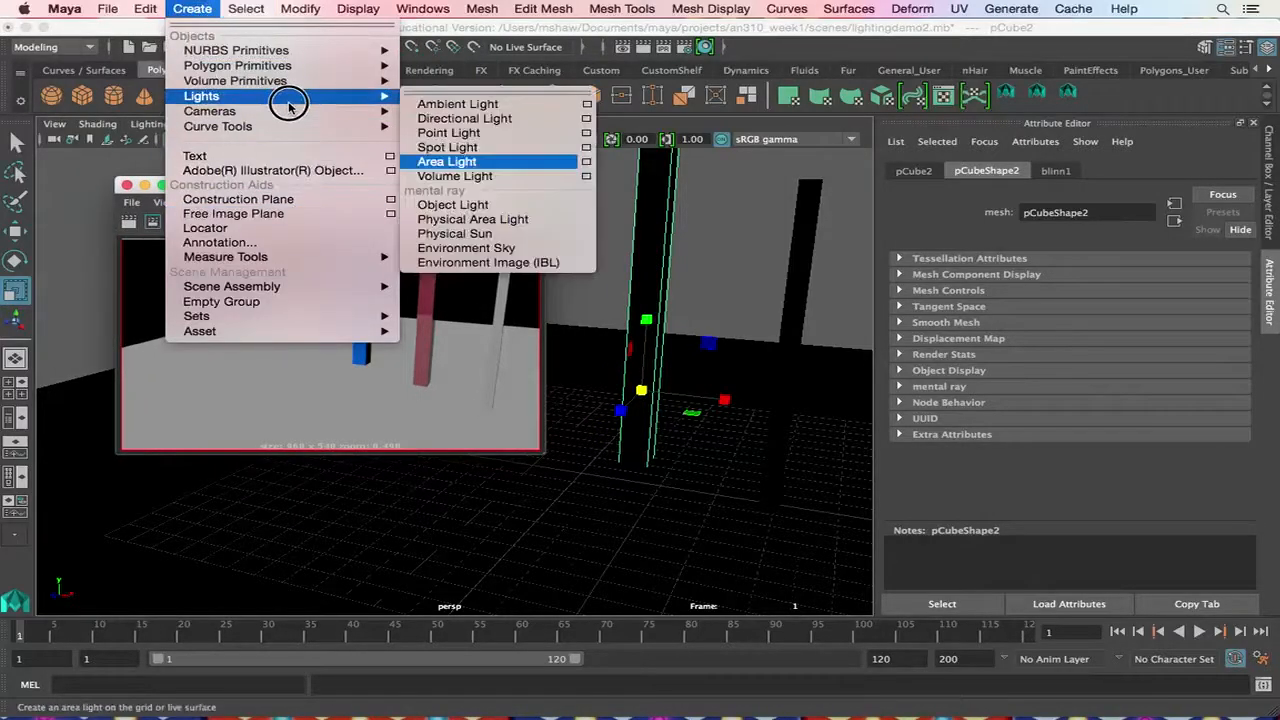
{"action": "left_click", "coordinate": [480, 133]}
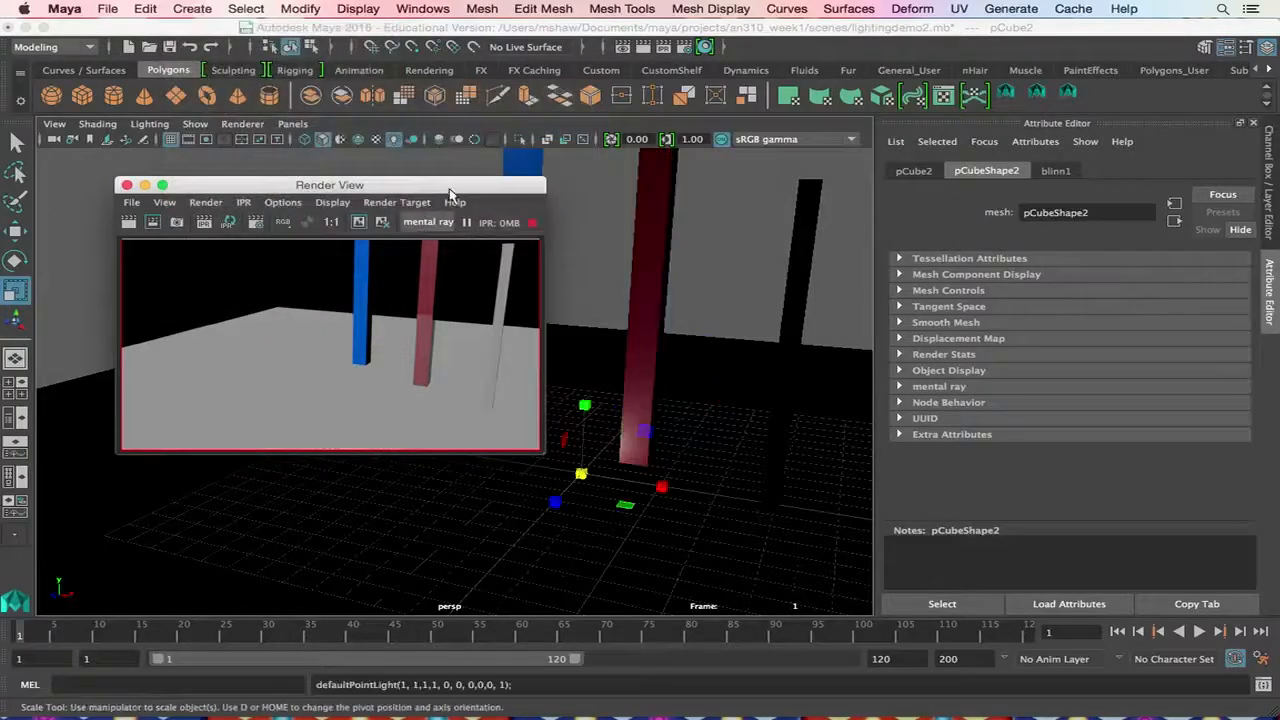
Move the point light out to the left of the blue post, slightly above the grid.
{"action": "left_click_drag", "start_coordinate": [449, 191], "coordinate": [364, 114]}
{"action": "key", "text": "w"}
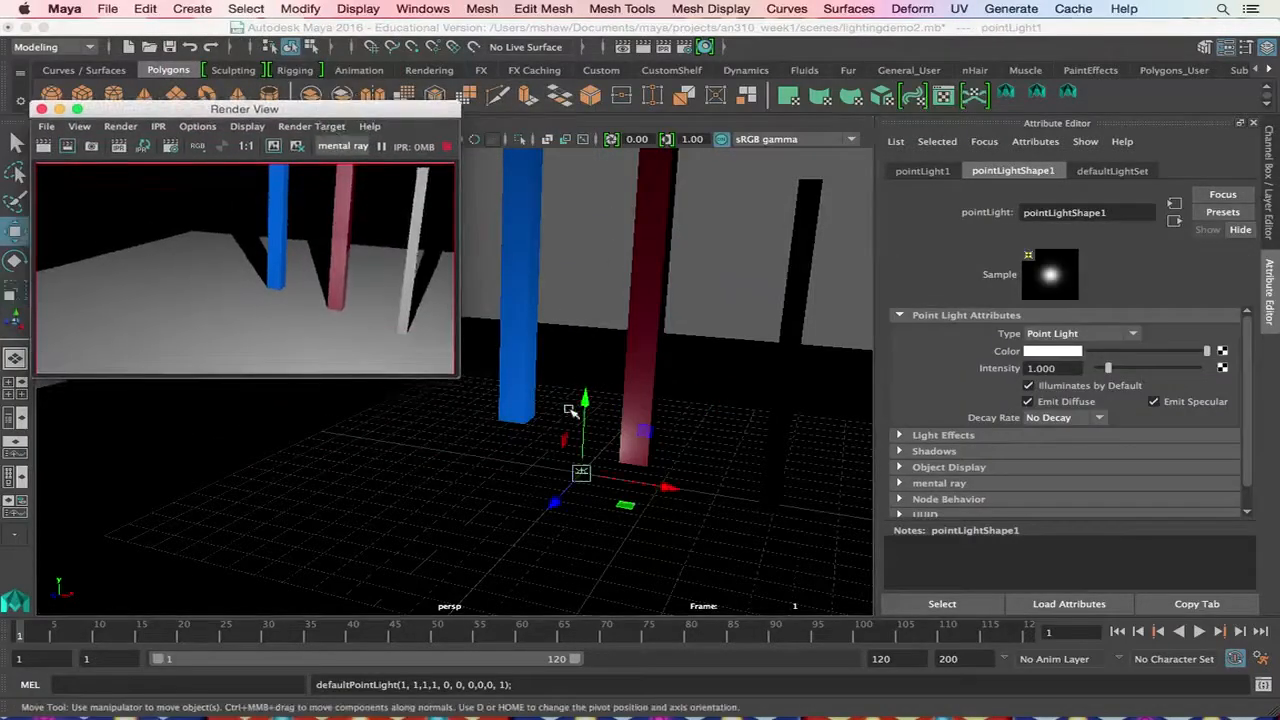
{"action": "left_click_drag", "start_coordinate": [570, 411], "coordinate": [265, 454]}
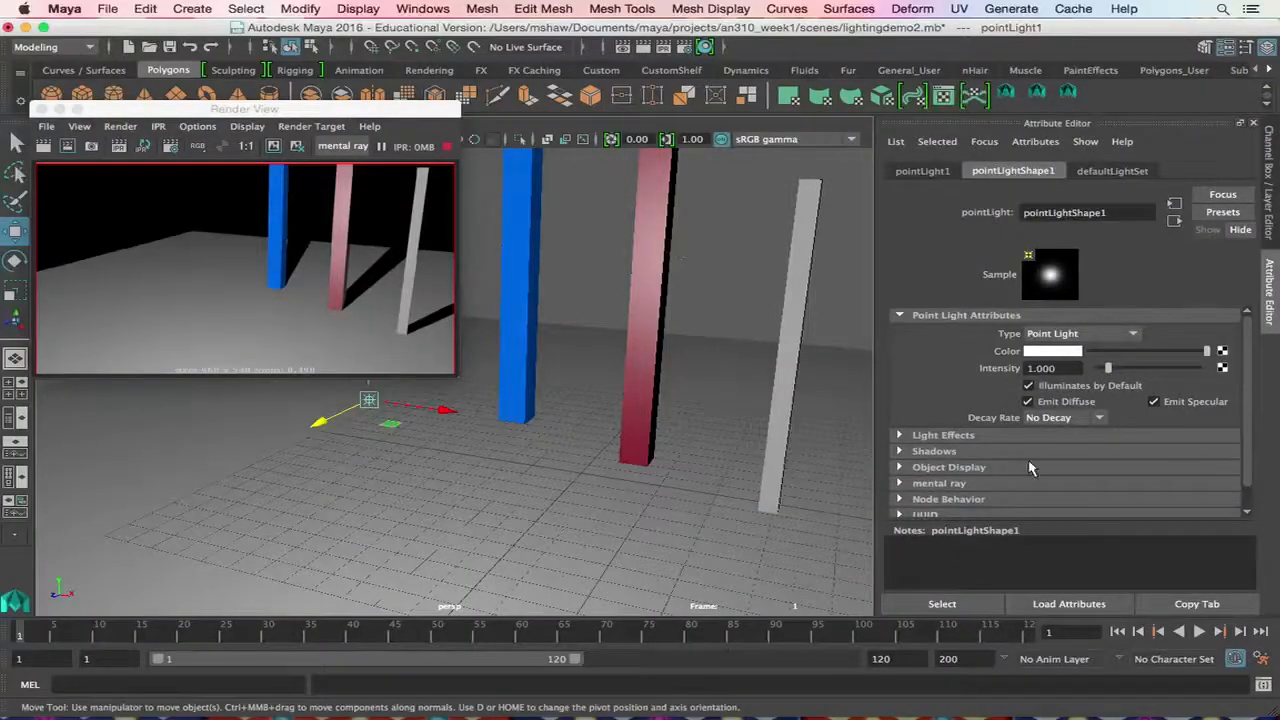
Rename the middle post's Blinn material to redPillar_bln.
{"action": "left_click", "coordinate": [655, 267]}
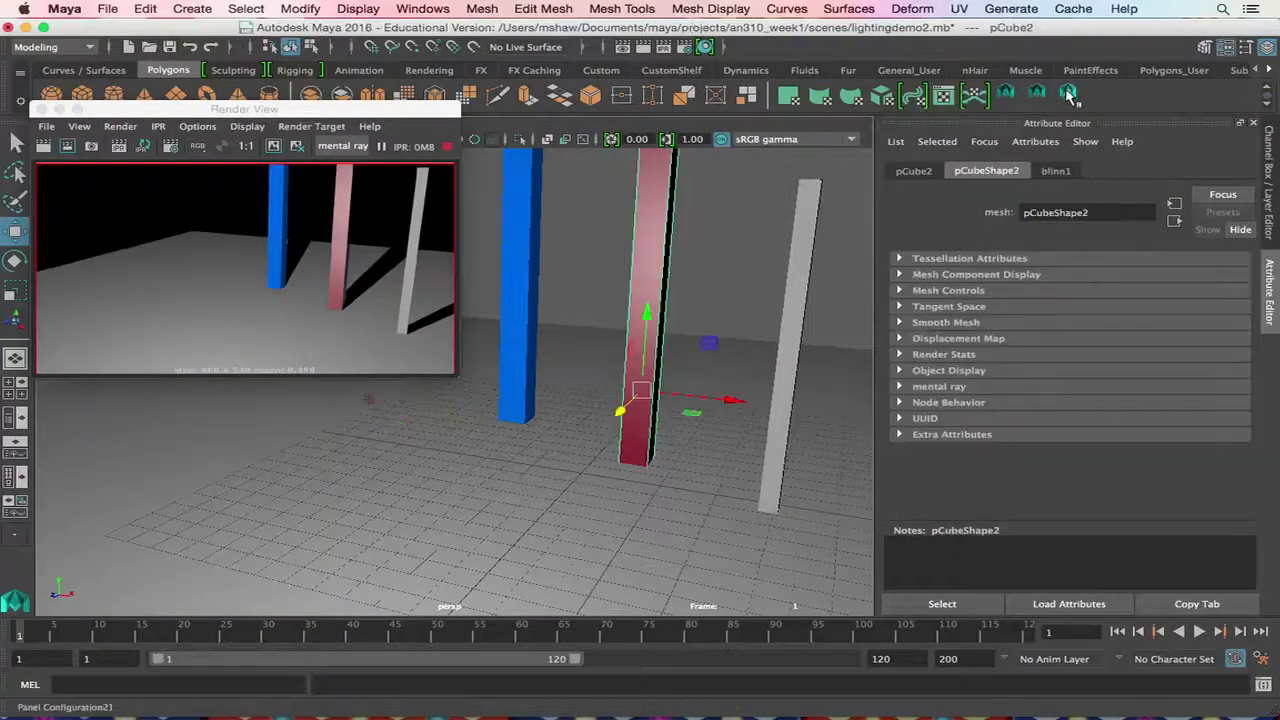
{"action": "left_click", "coordinate": [1047, 172]}
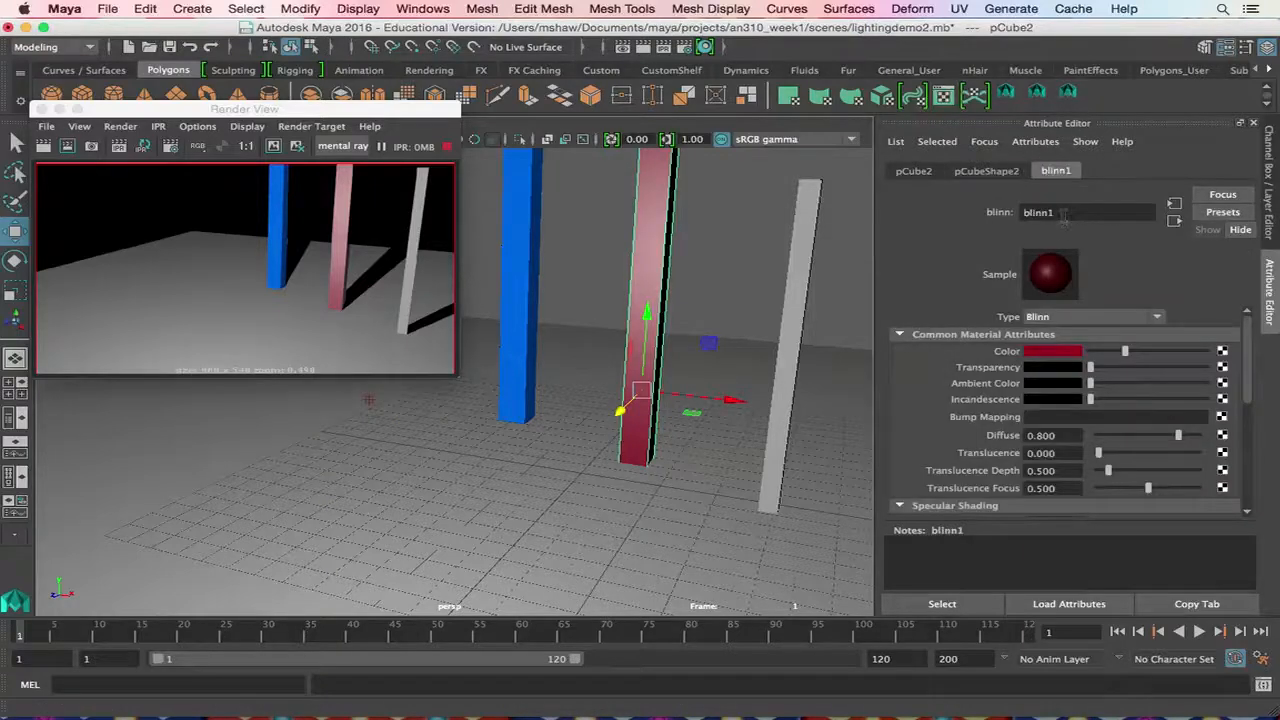
{"action": "double_click", "coordinate": [1063, 213]}
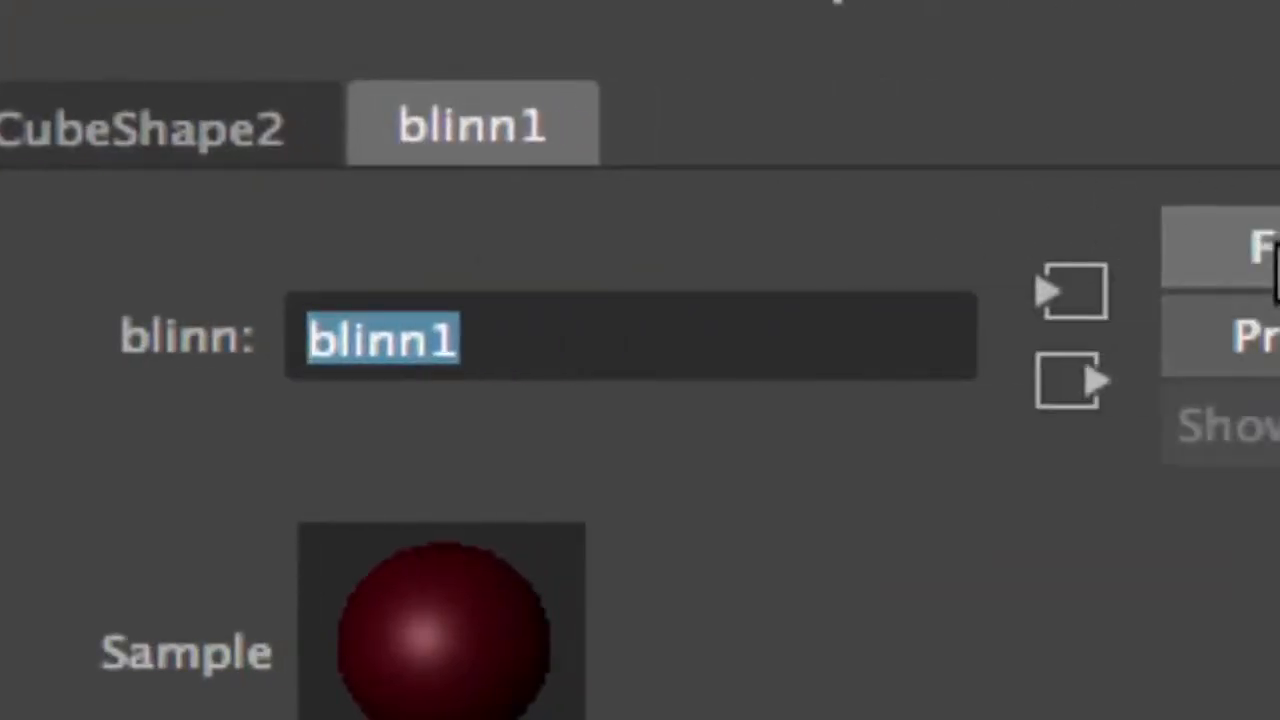
{"action": "type", "text": "red"}
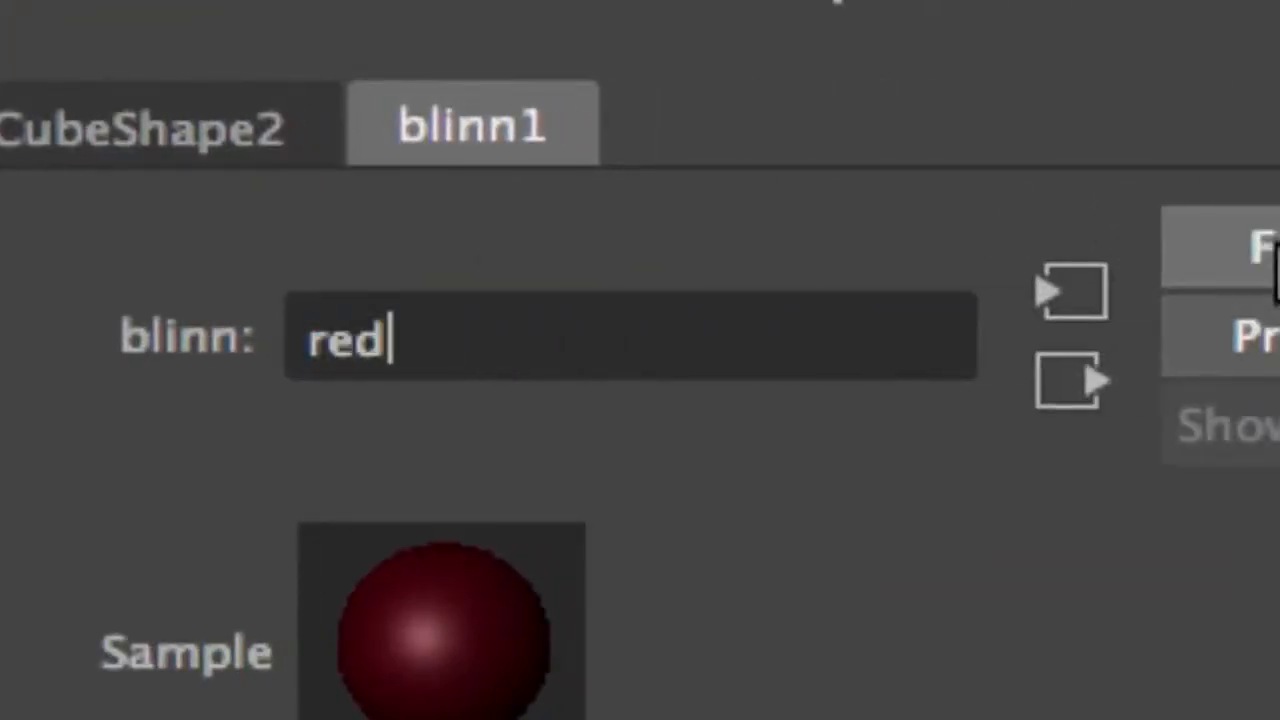
{"action": "type", "text": "Pilla"}
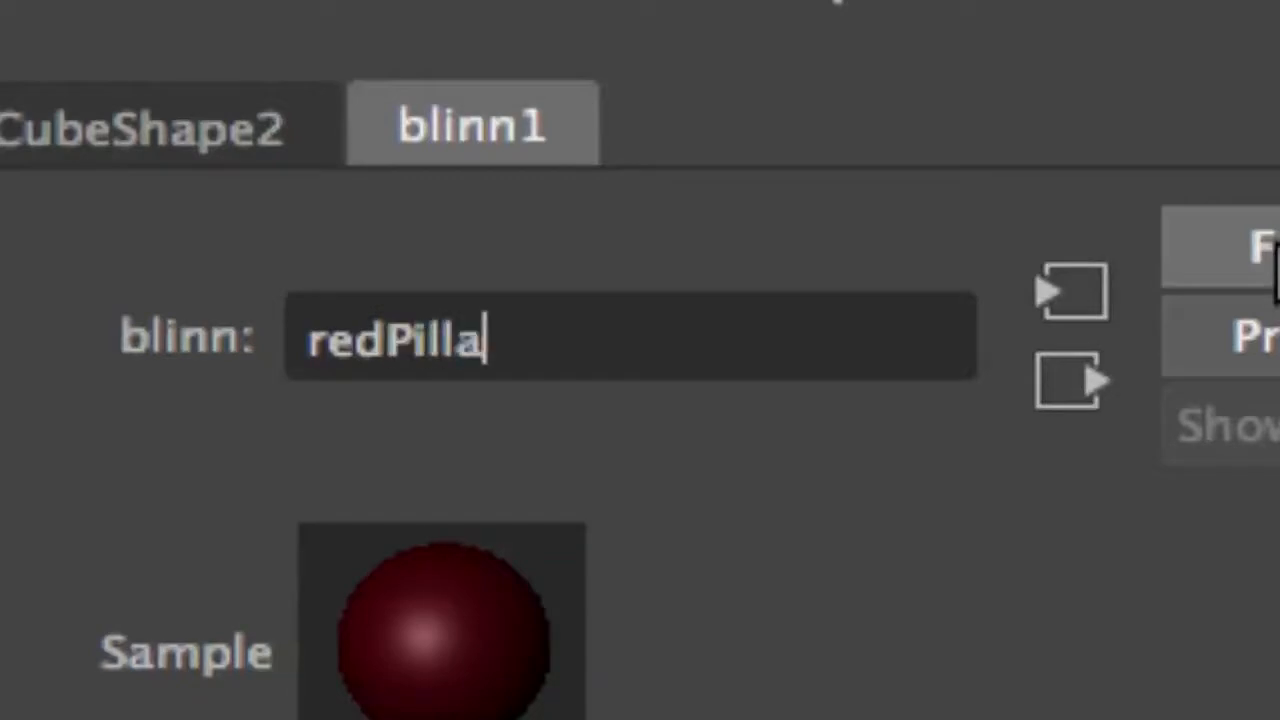
{"action": "type", "text": "r_bl"}
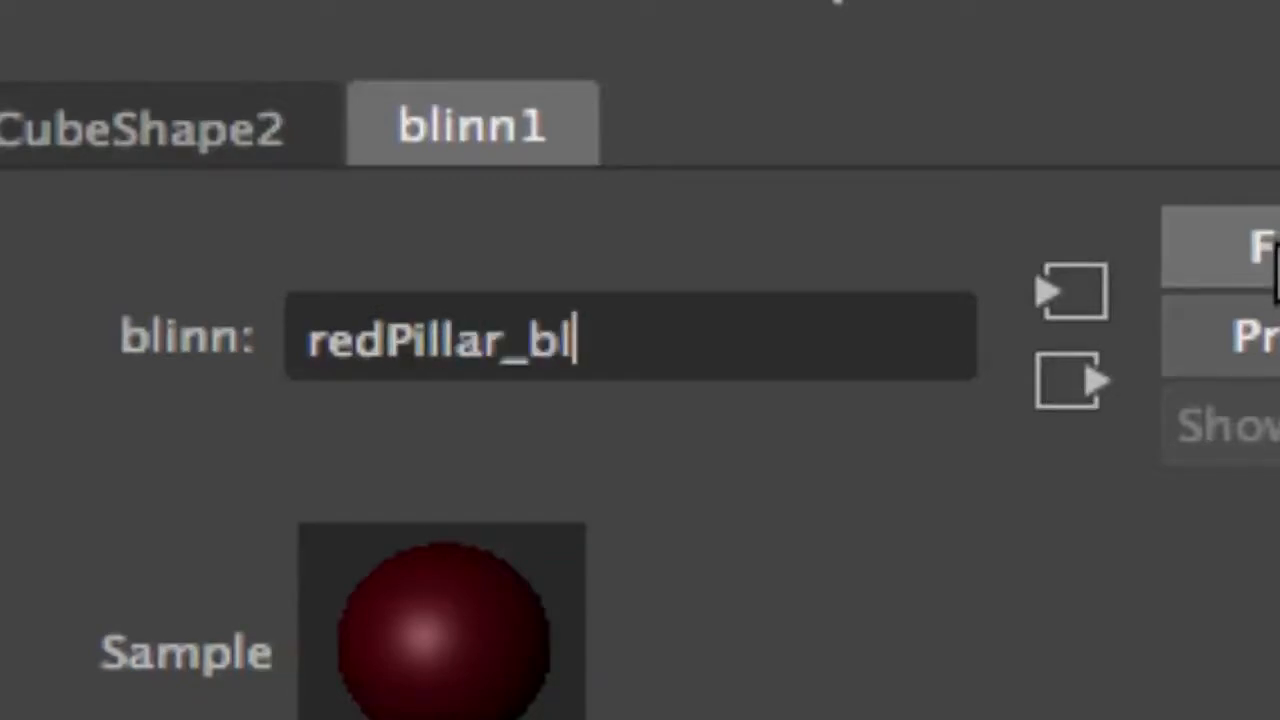
{"action": "type", "text": "n"}
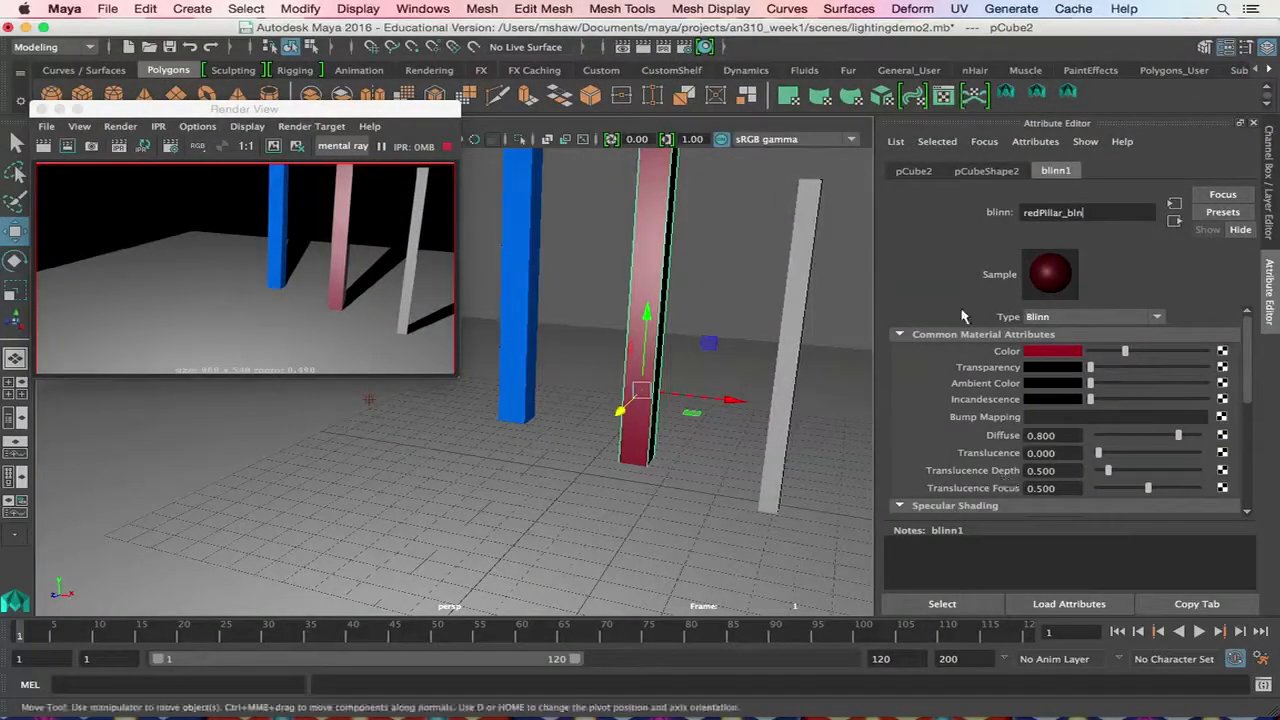
Compare the red Blinn's attributes, including Specular Shading, with the blue Lambert's, expanding its Special Effects, Matte Opacity, Raytrace Options and Vector Renderer Control groups.
{"action": "scroll", "coordinate": [1064, 372], "scroll_direction": "down", "scroll_amount": 2}
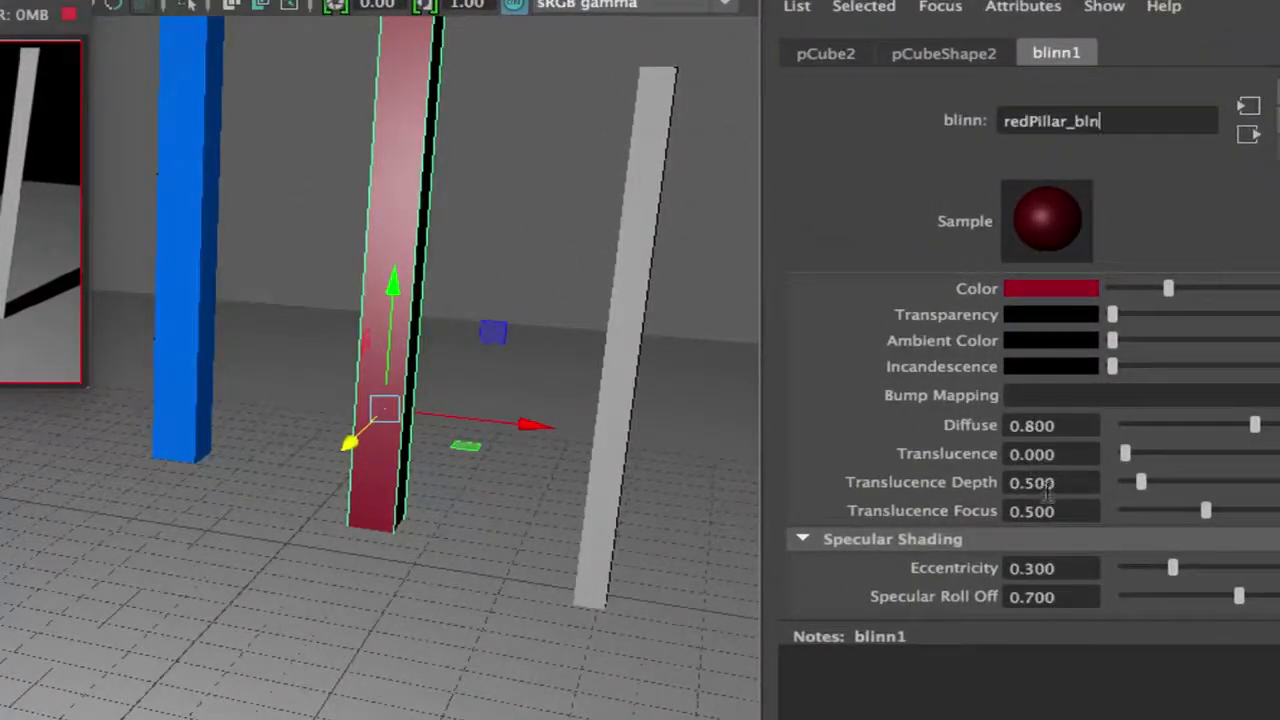
{"action": "scroll", "coordinate": [1047, 483], "scroll_direction": "down", "scroll_amount": 3}
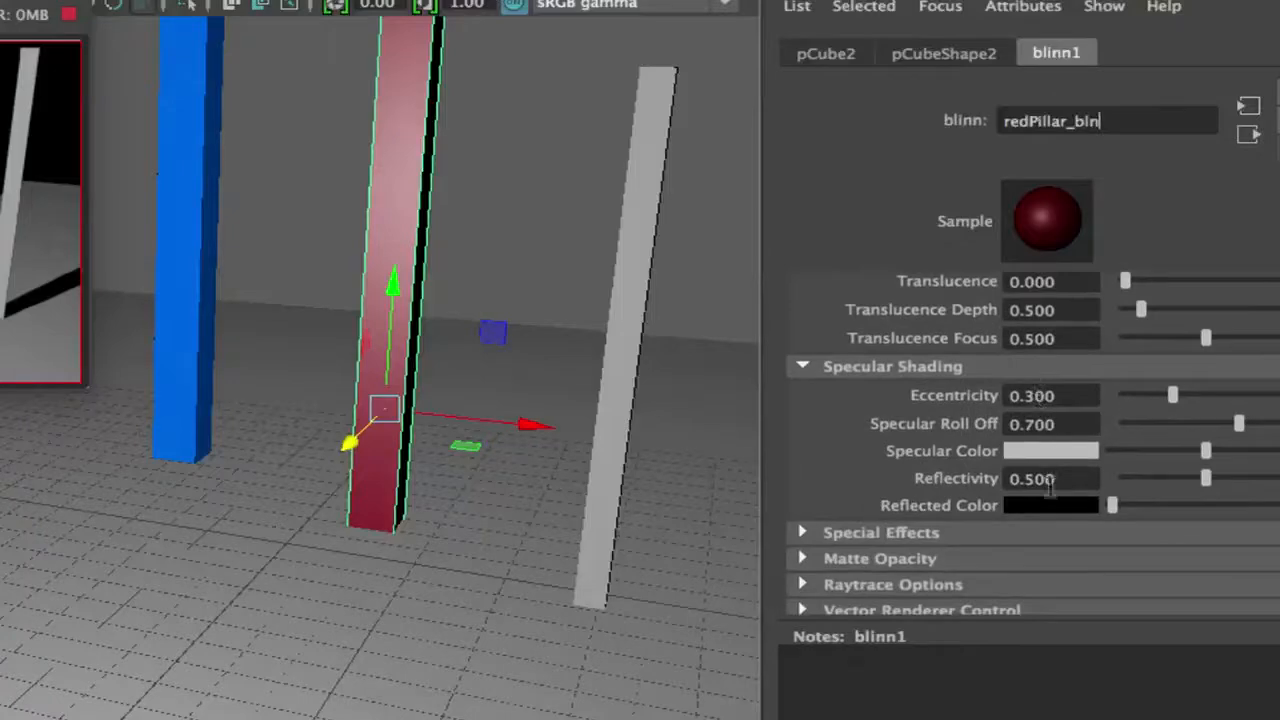
{"action": "scroll", "coordinate": [1046, 482], "scroll_direction": "down", "scroll_amount": 3}
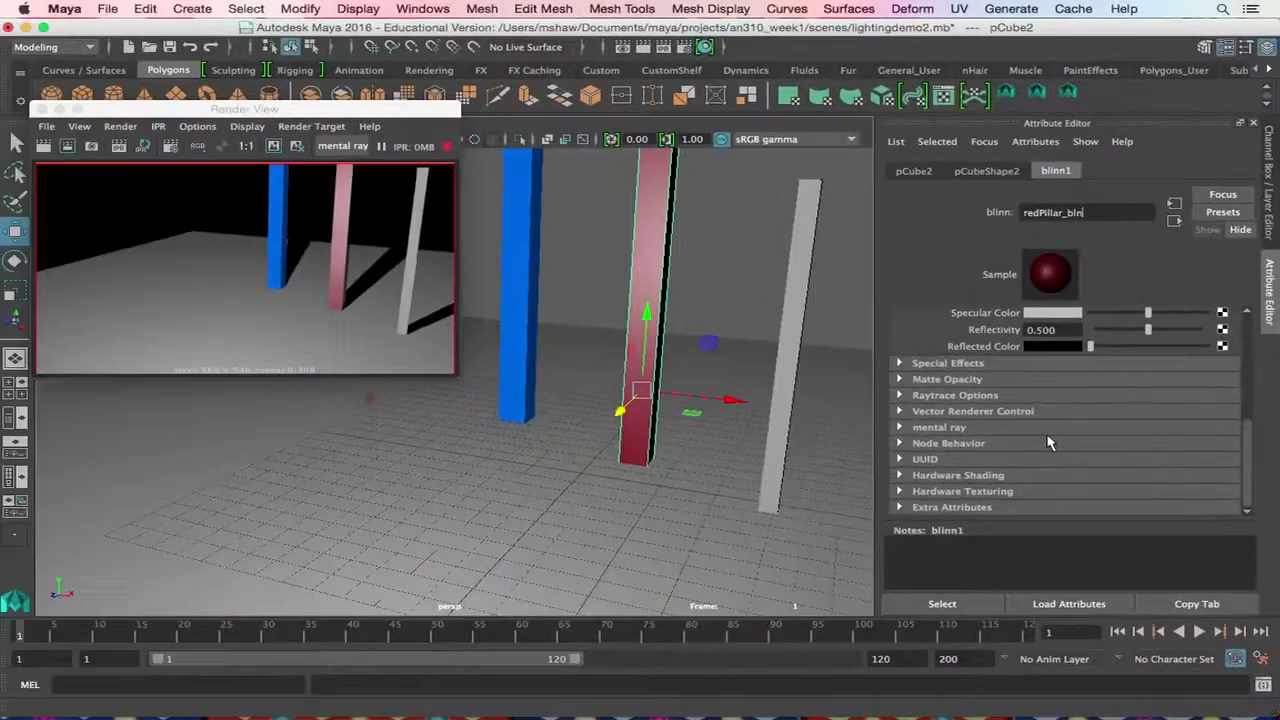
{"action": "left_click", "coordinate": [513, 241]}
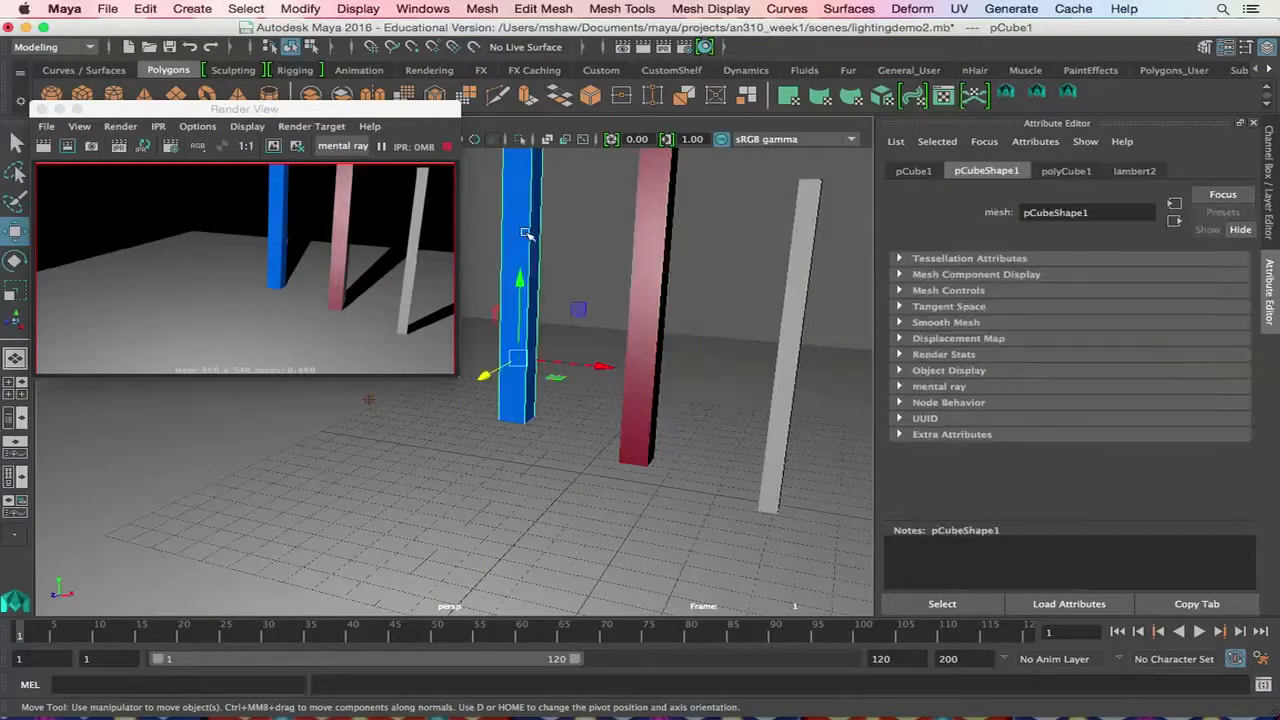
{"action": "left_click", "coordinate": [1140, 174]}
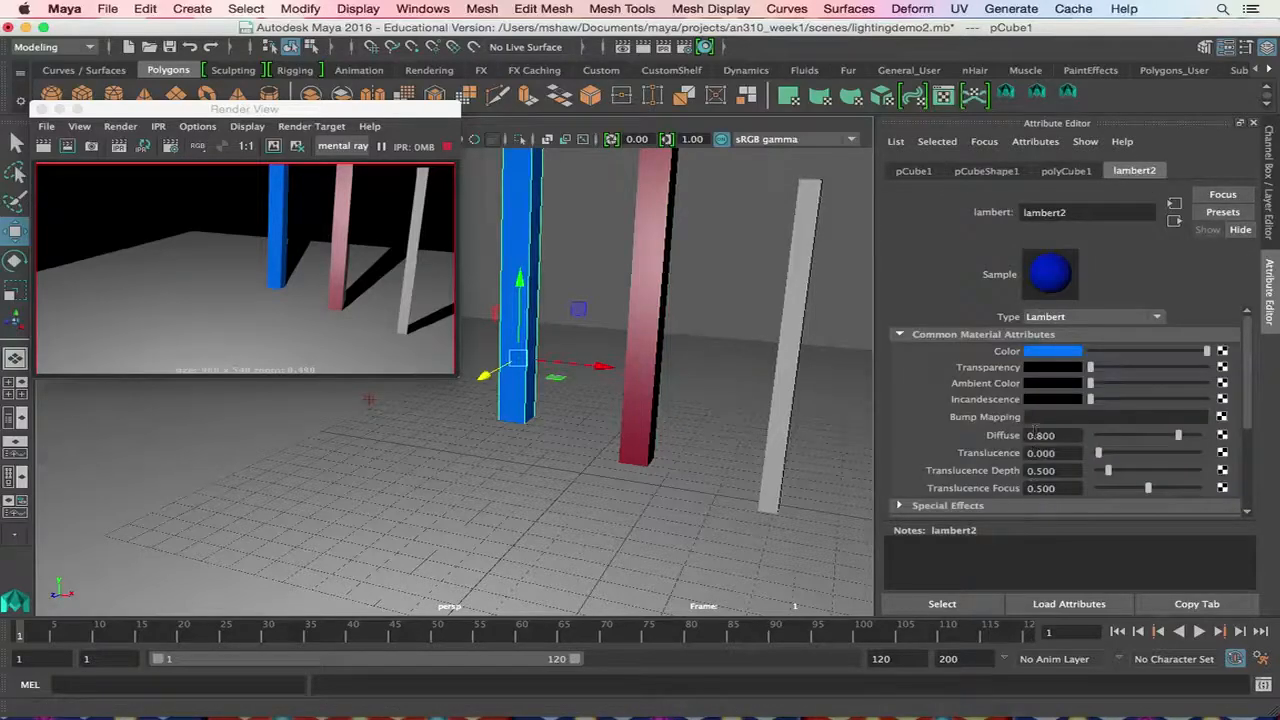
{"action": "scroll", "coordinate": [1035, 425], "scroll_direction": "down", "scroll_amount": 3}
{"action": "scroll", "coordinate": [1035, 425], "scroll_direction": "up", "scroll_amount": 2}
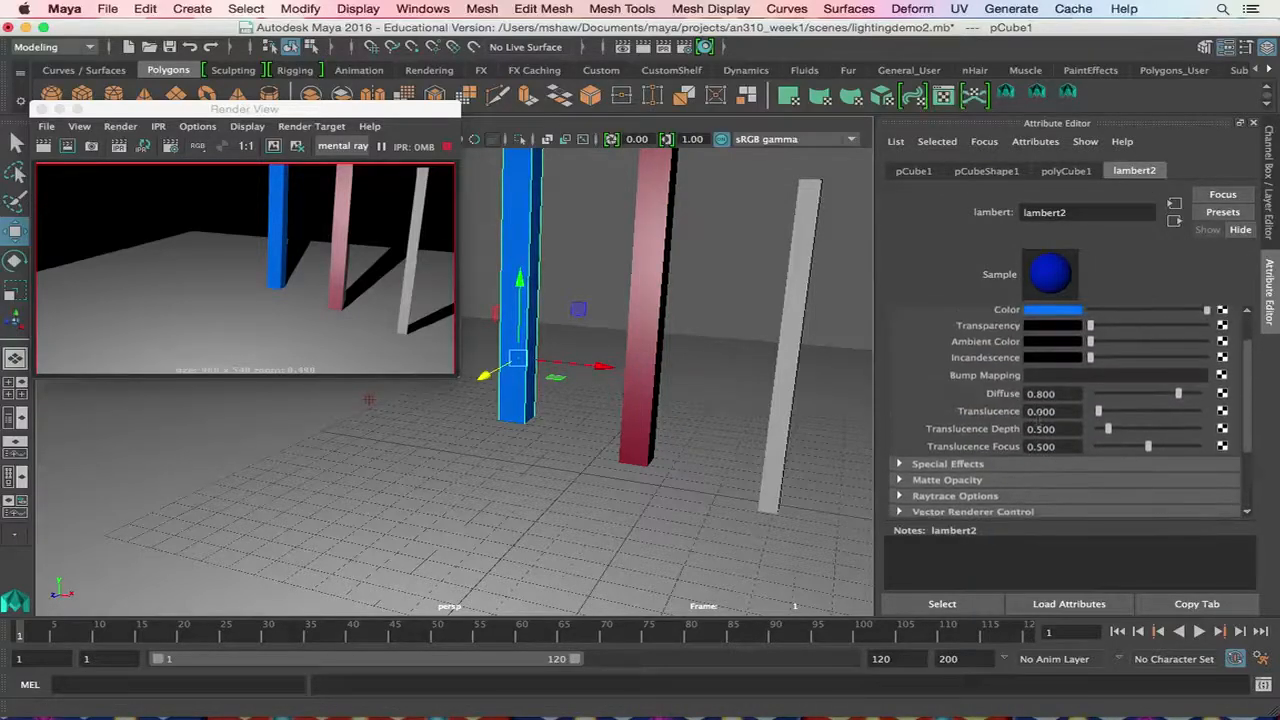
{"action": "scroll", "coordinate": [930, 466], "scroll_direction": "up", "scroll_amount": 2}
{"action": "scroll", "coordinate": [930, 466], "scroll_direction": "down", "scroll_amount": 4}
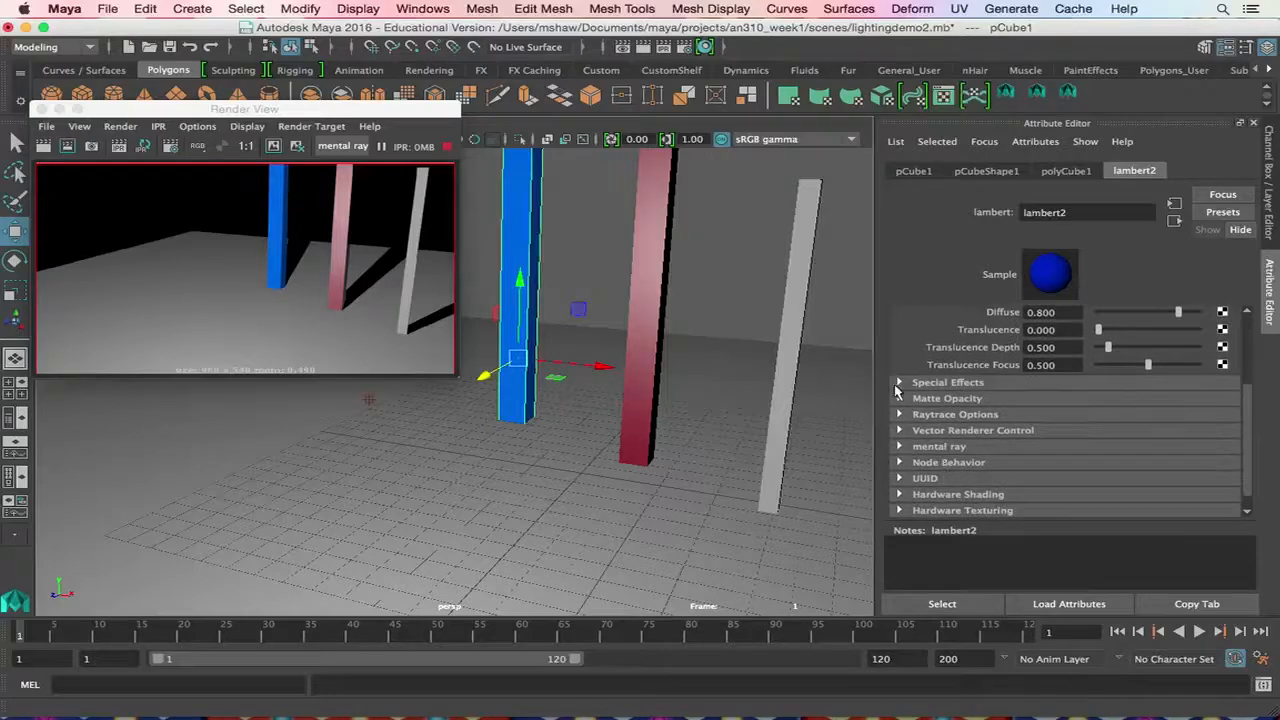
{"action": "left_click", "coordinate": [899, 398]}
{"action": "left_click", "coordinate": [899, 383]}
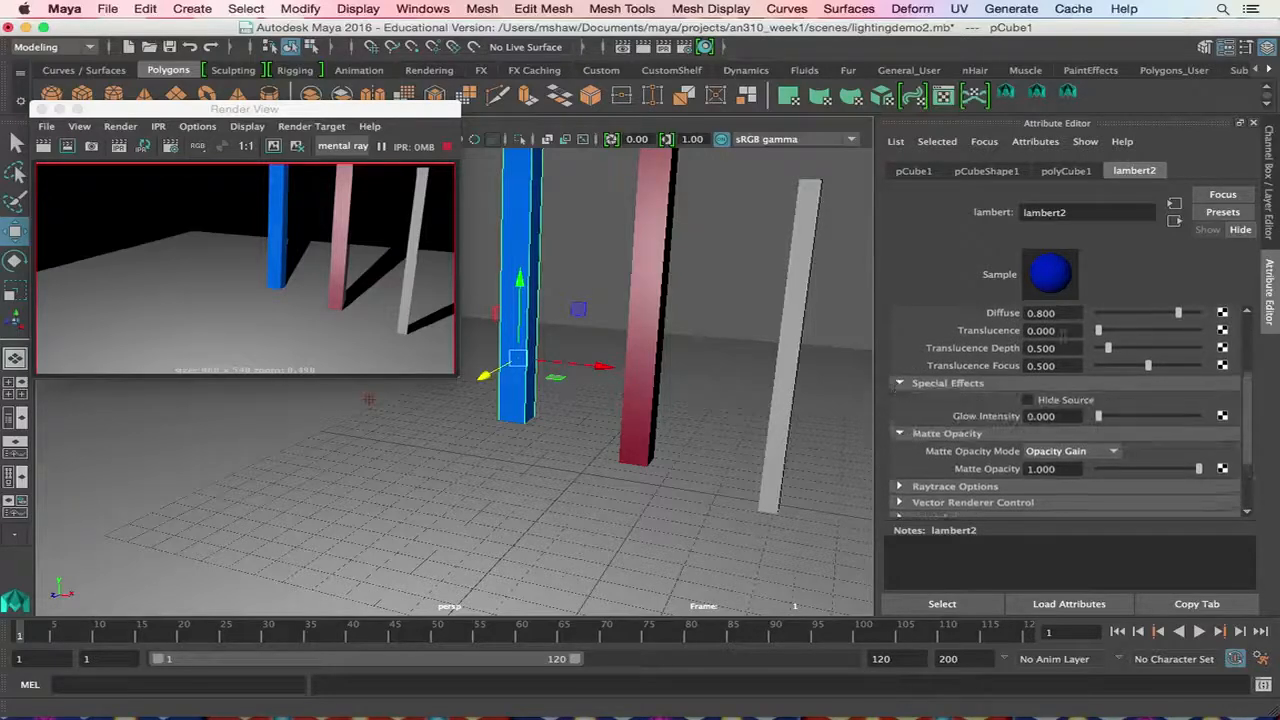
{"action": "scroll", "coordinate": [1065, 342], "scroll_direction": "up", "scroll_amount": 3}
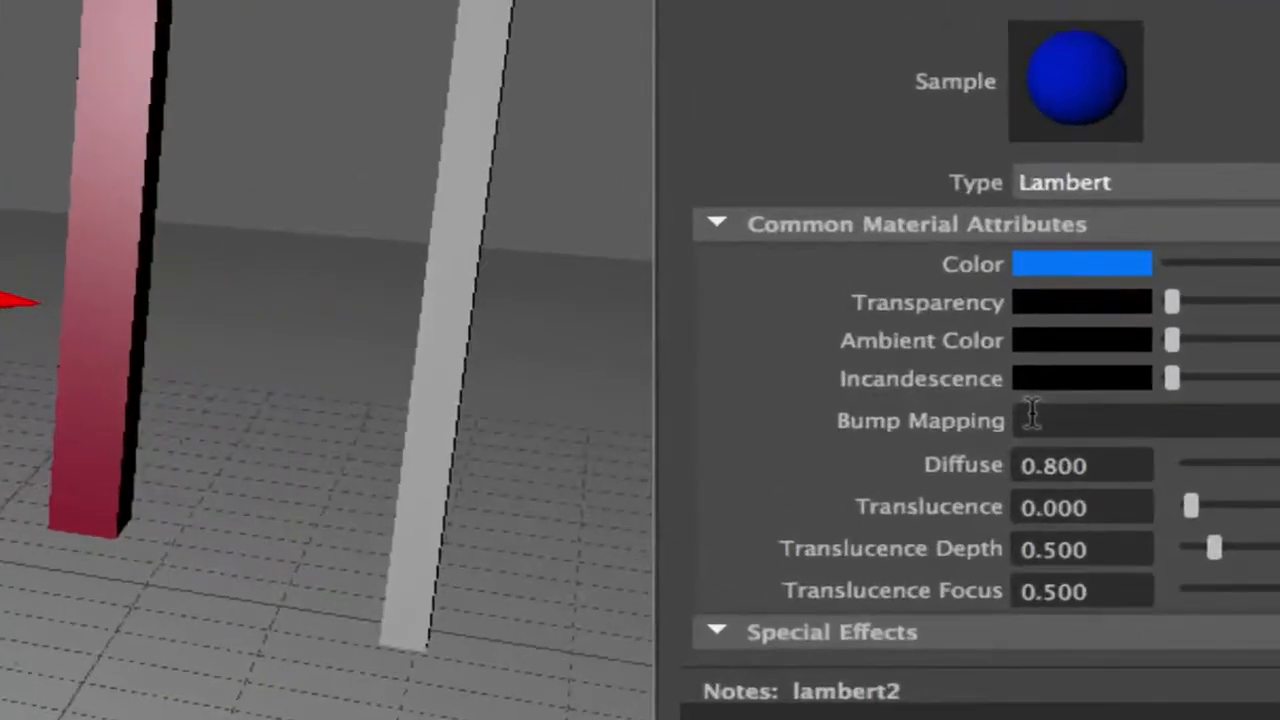
{"action": "scroll", "coordinate": [986, 478], "scroll_direction": "down", "scroll_amount": 10}
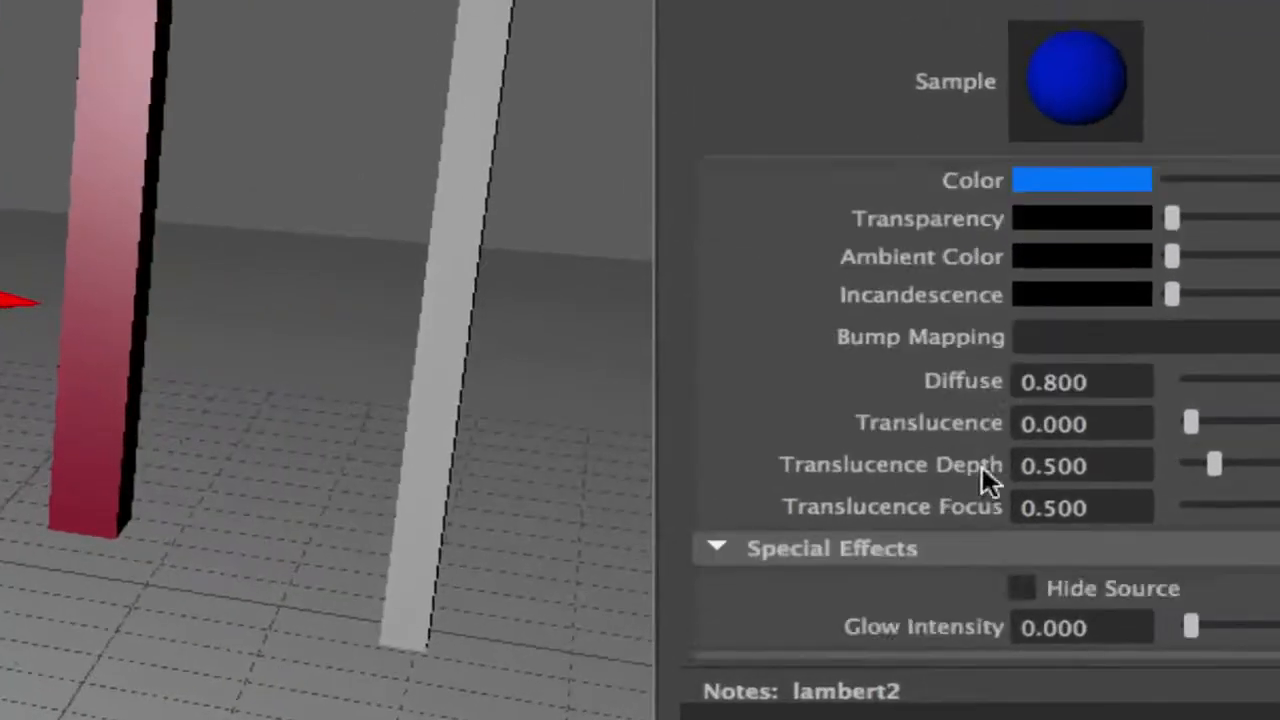
{"action": "left_click", "coordinate": [713, 352]}
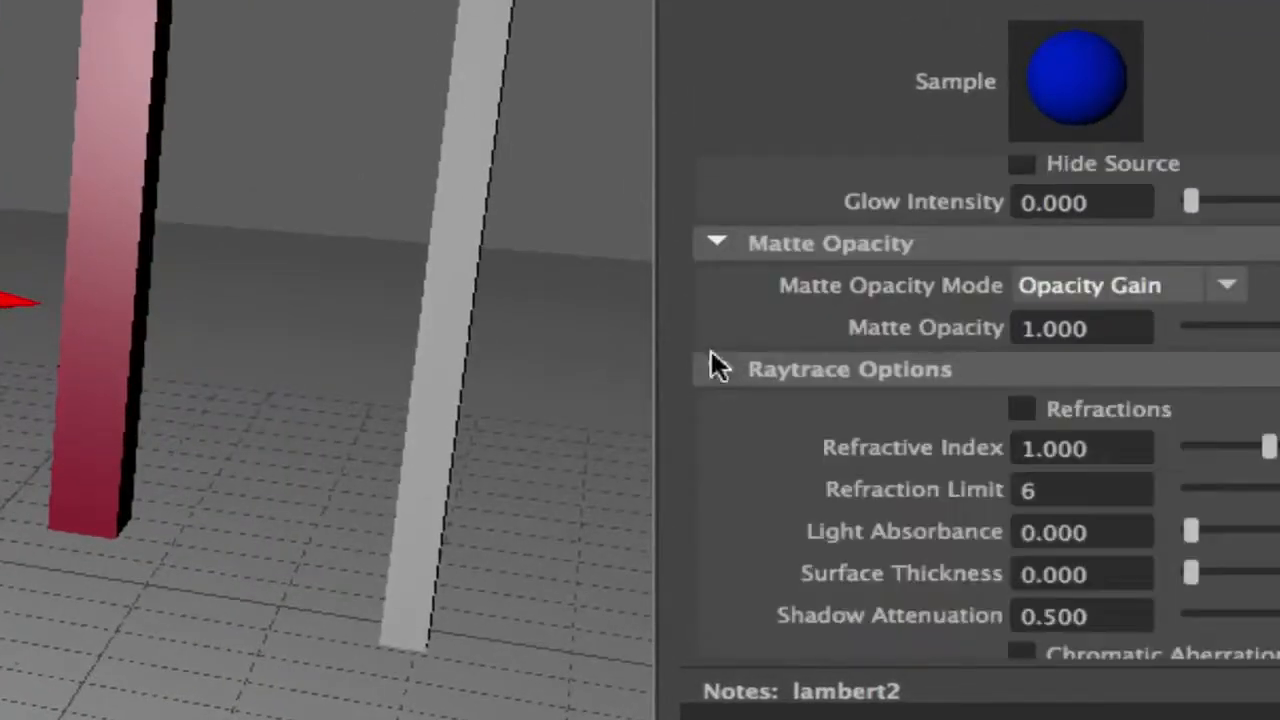
{"action": "scroll", "coordinate": [880, 520], "scroll_direction": "down", "scroll_amount": 4}
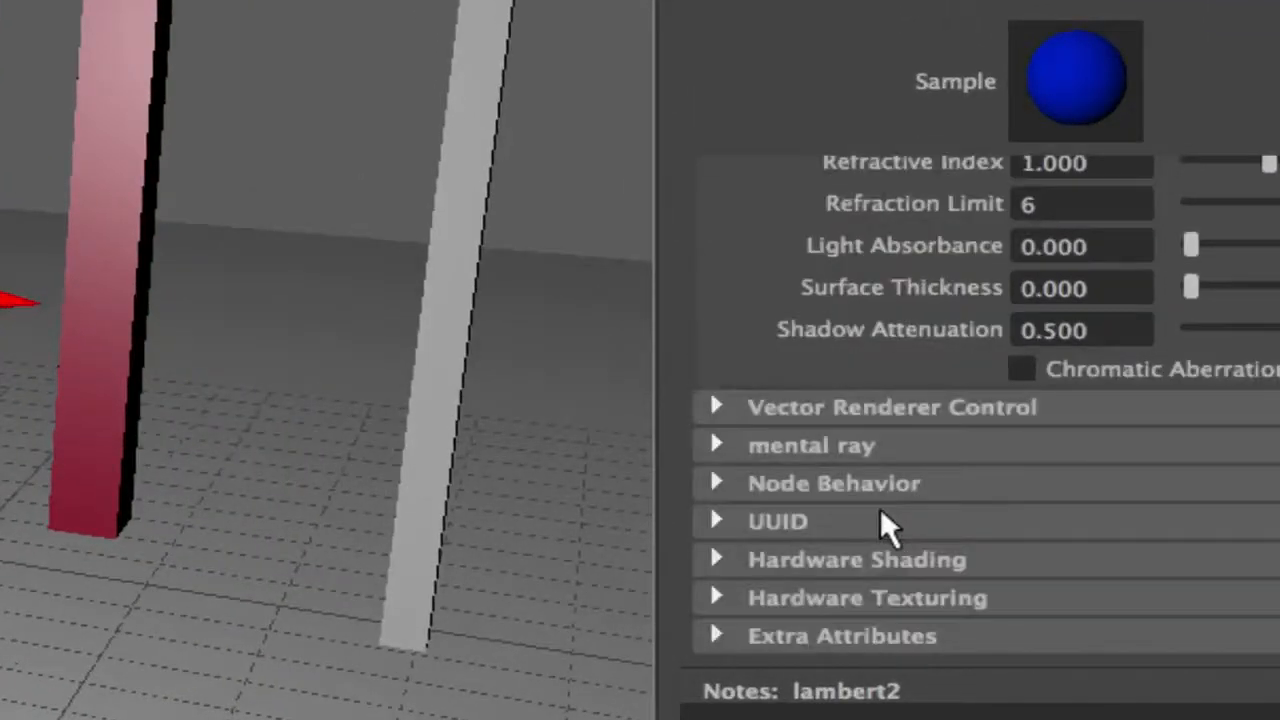
{"action": "left_click", "coordinate": [718, 409]}
{"action": "scroll", "coordinate": [863, 550], "scroll_direction": "down", "scroll_amount": 5}
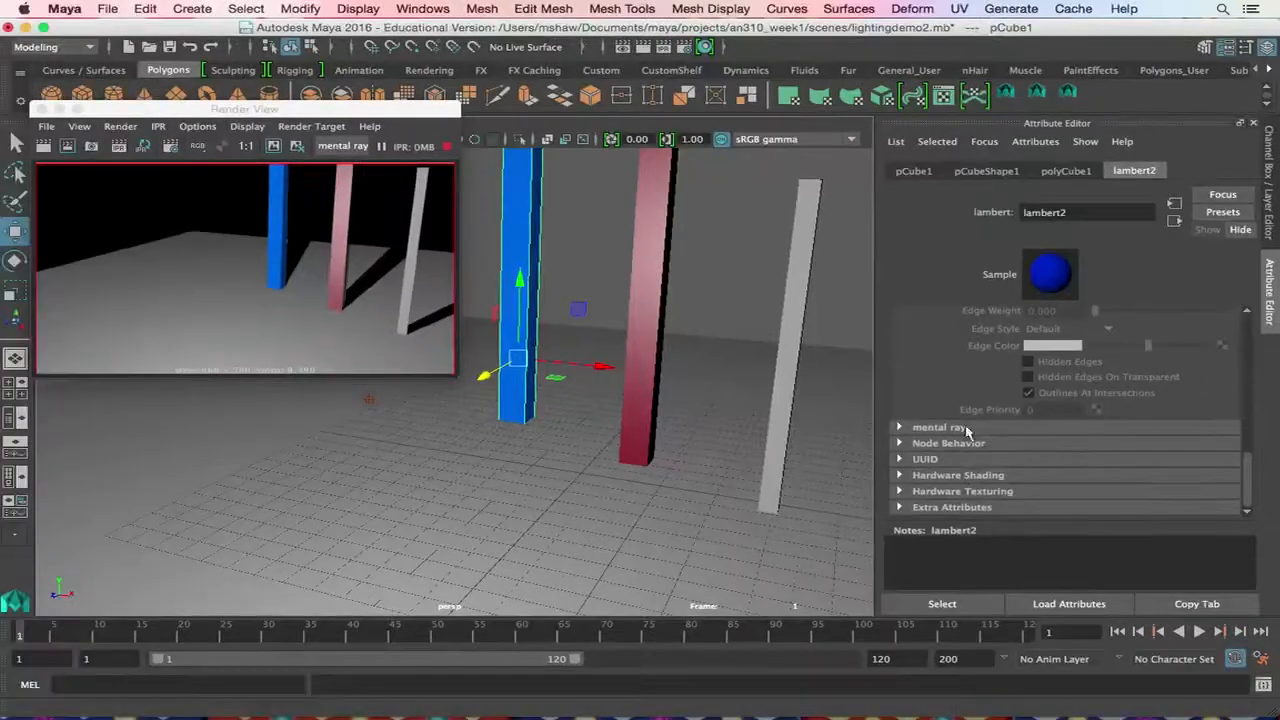
Set the middle post's Blinn material to Eccentricity 0.513 and Reflectivity 0.793.
{"action": "left_click", "coordinate": [444, 224]}
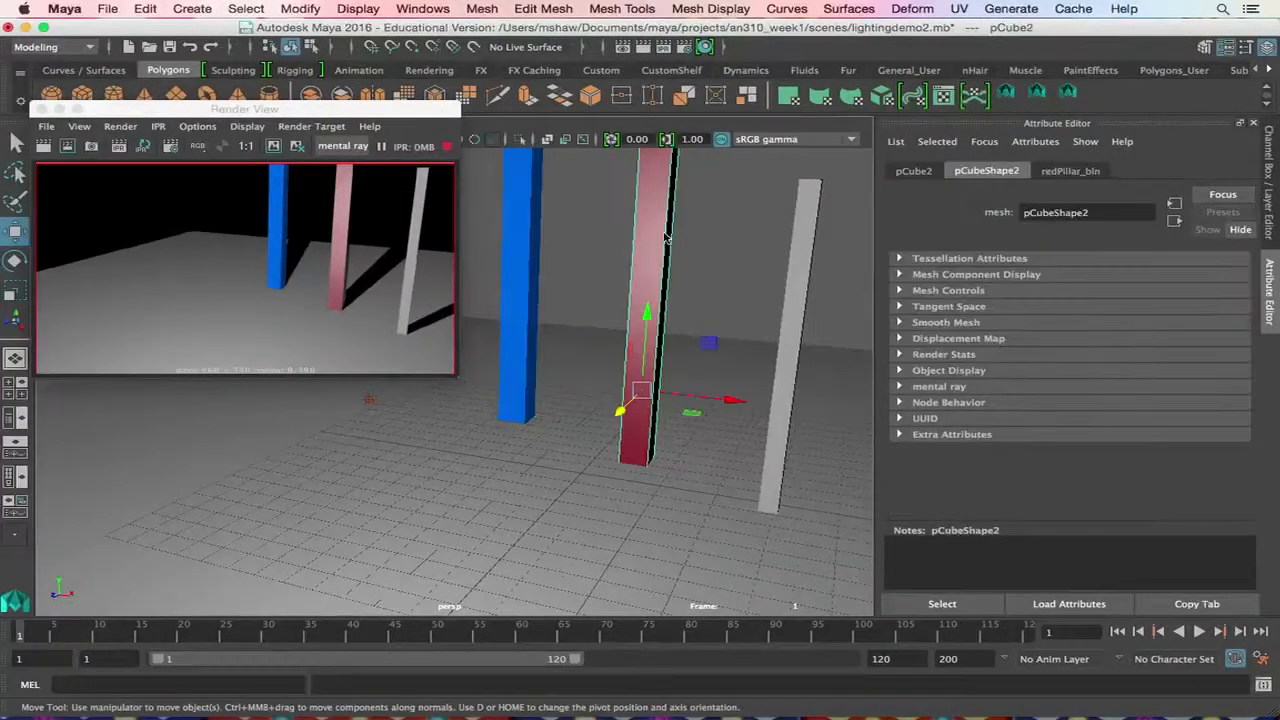
{"action": "left_click", "coordinate": [1064, 170]}
{"action": "scroll", "coordinate": [917, 384], "scroll_direction": "up", "scroll_amount": 4}
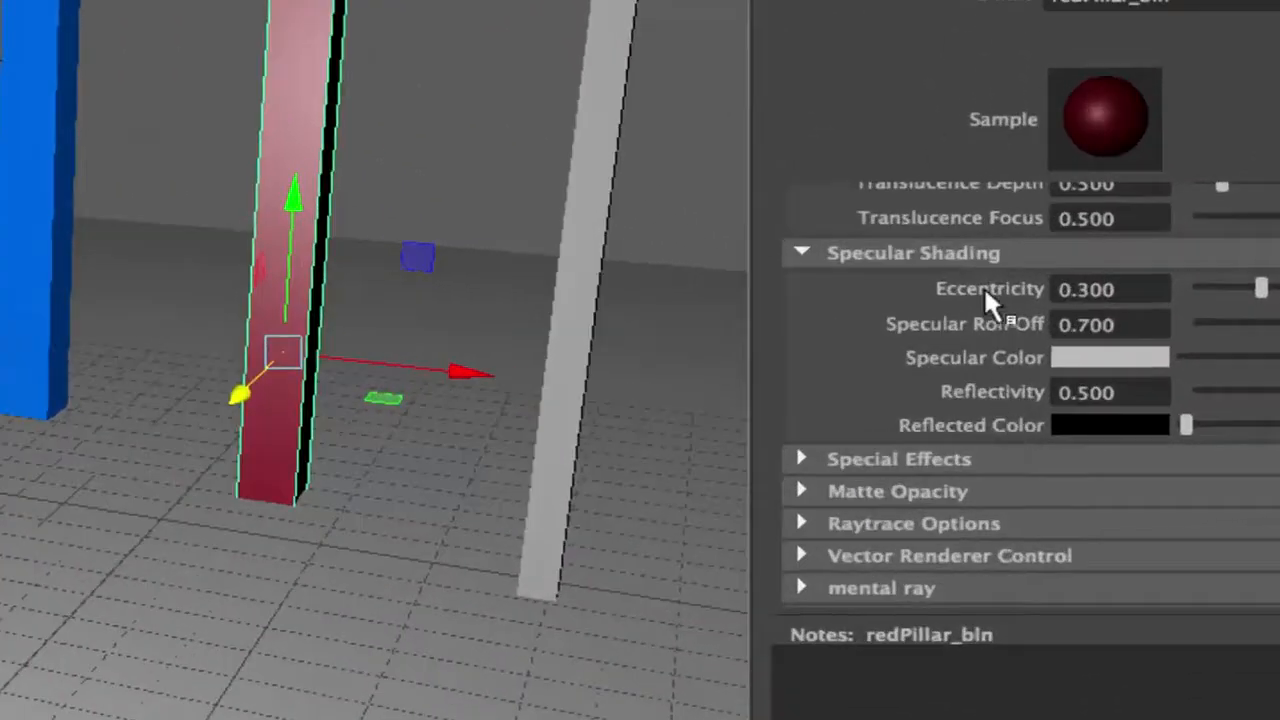
{"action": "mouse_move", "coordinate": [1260, 289]}
{"action": "left_mouse_down"}
{"action": "mouse_move", "coordinate": [1279, 292]}
{"action": "mouse_move", "coordinate": [1279, 322]}
{"action": "mouse_move", "coordinate": [1201, 293]}
{"action": "mouse_move", "coordinate": [1236, 310]}
{"action": "left_mouse_up"}
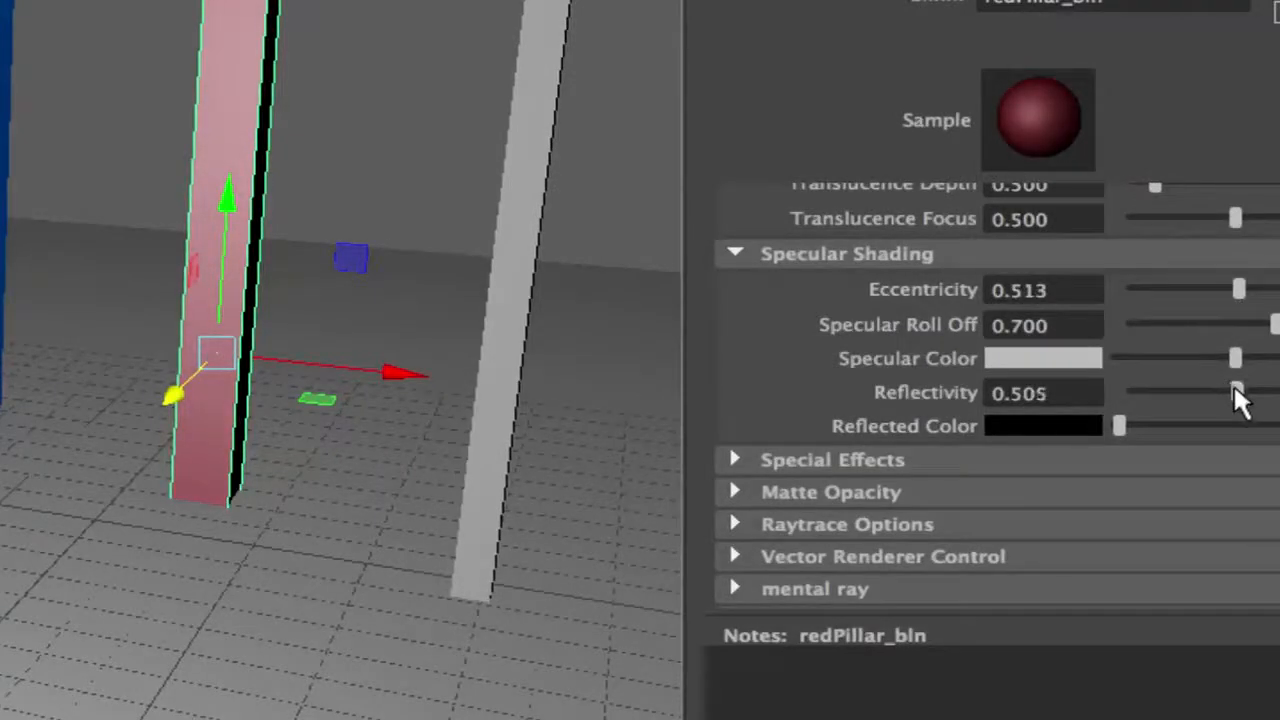
{"action": "left_click_drag", "start_coordinate": [1238, 392], "coordinate": [1246, 418]}
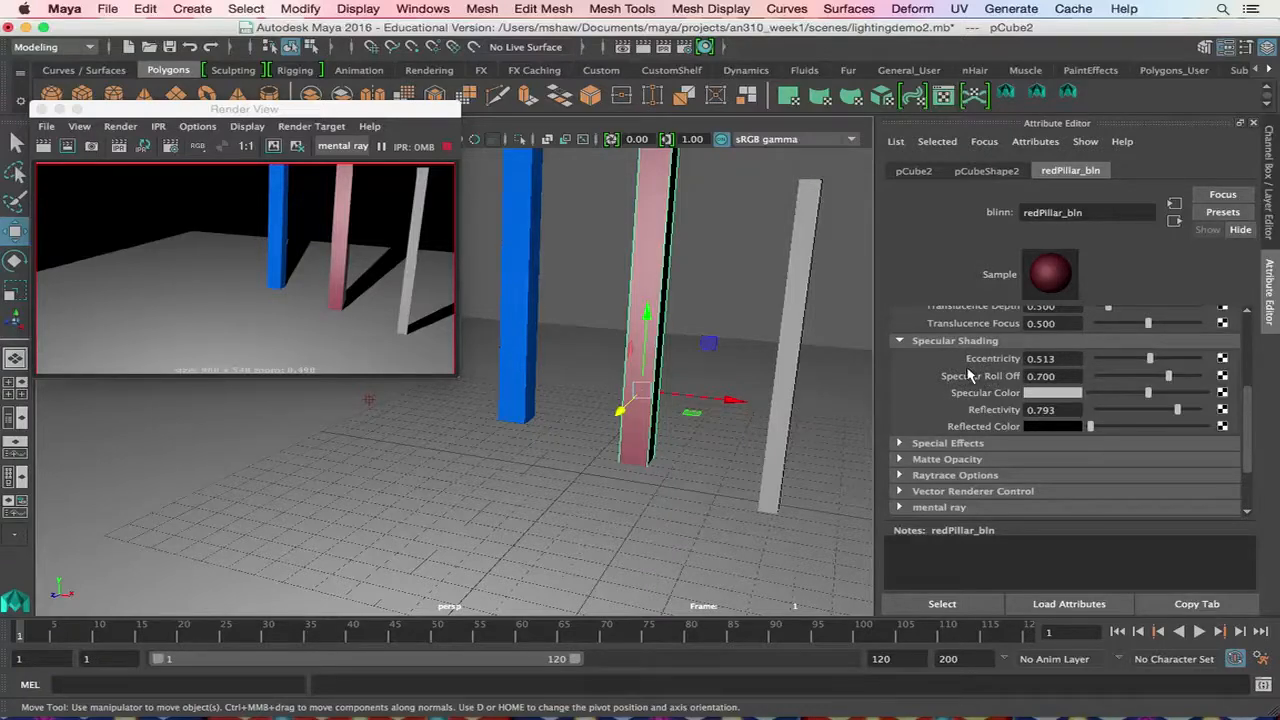
Open the material attributes of the middle post directly from the object.
{"action": "right_click", "coordinate": [660, 222]}
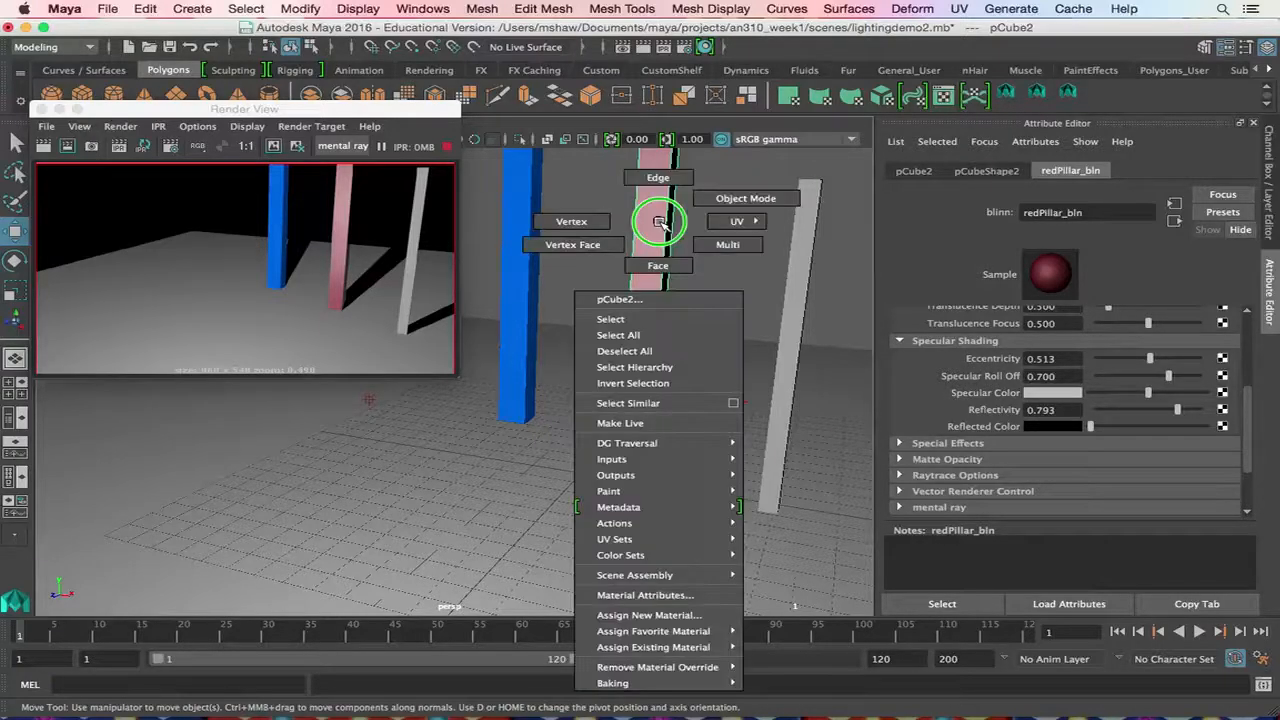
{"action": "right_click_drag", "start_coordinate": [660, 222], "coordinate": [691, 598]}
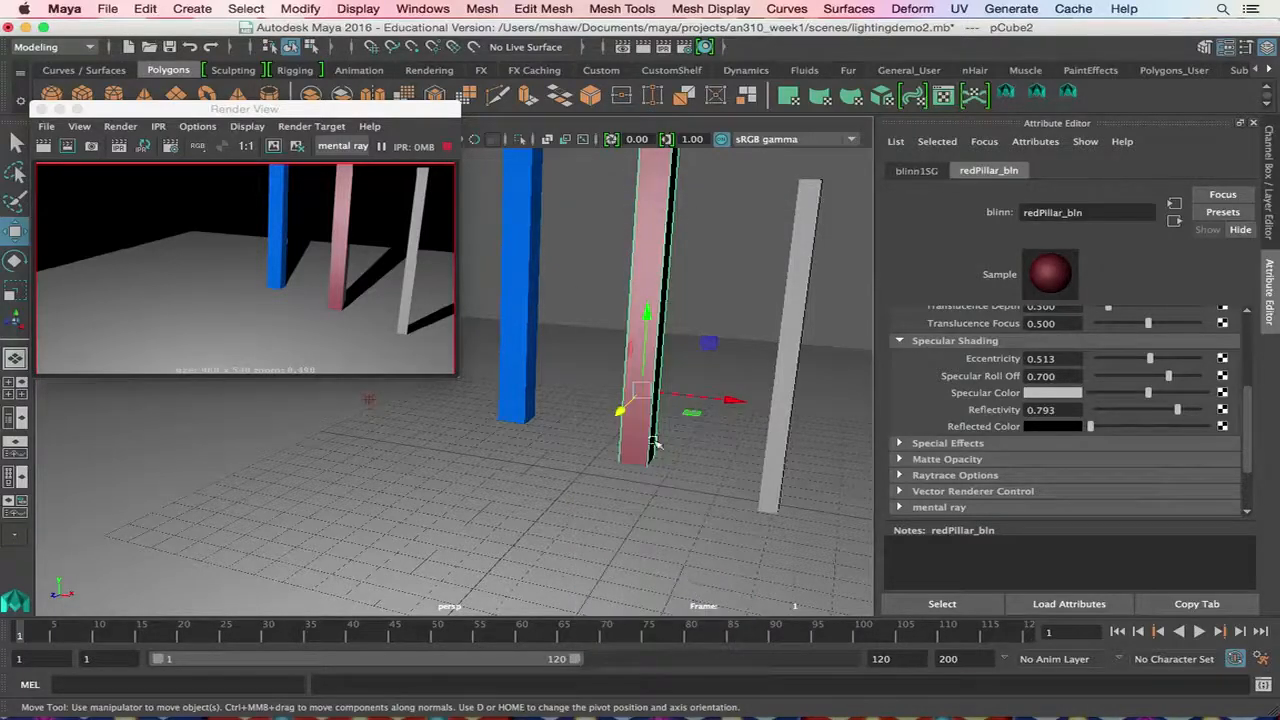
Browse the Maya and mental ray materials that could be assigned to the middle post, and close the list without assigning one.
{"action": "right_click_drag", "start_coordinate": [637, 243], "coordinate": [636, 641]}
{"action": "scroll", "coordinate": [742, 146], "scroll_direction": "down", "scroll_amount": 10}
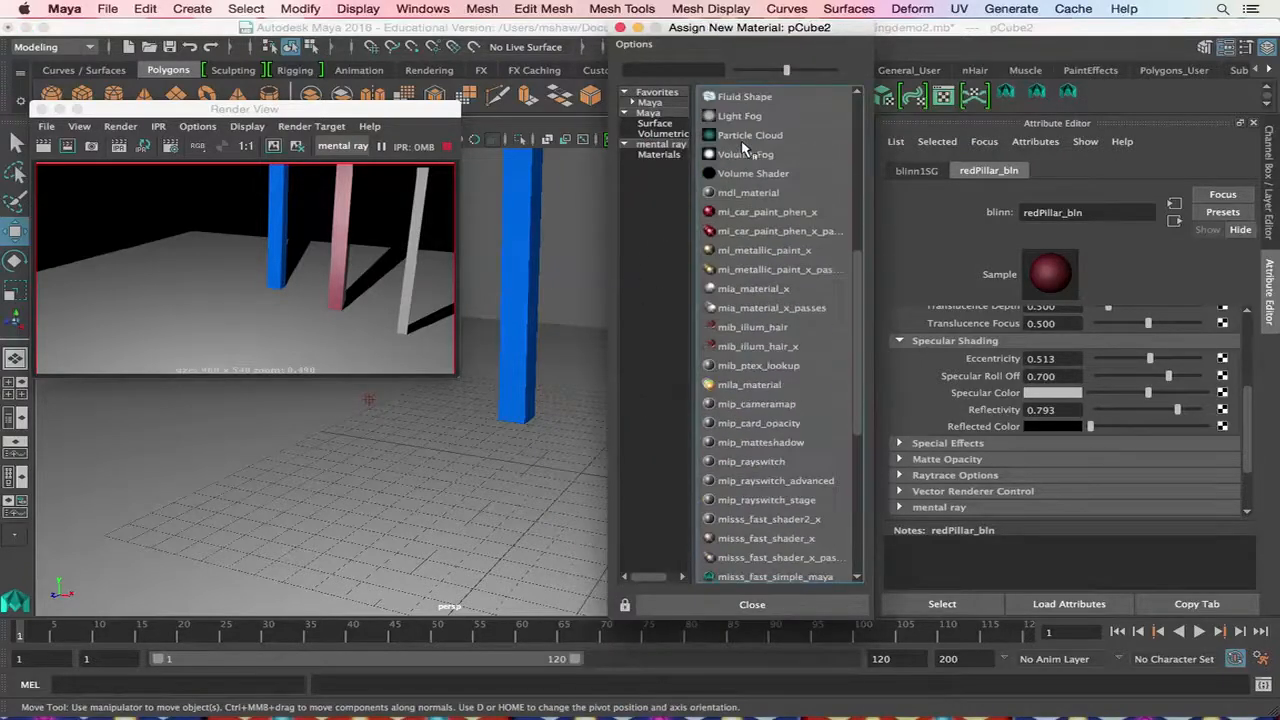
{"action": "scroll", "coordinate": [742, 146], "scroll_direction": "up", "scroll_amount": 8}
{"action": "scroll", "coordinate": [772, 135], "scroll_direction": "down", "scroll_amount": 10}
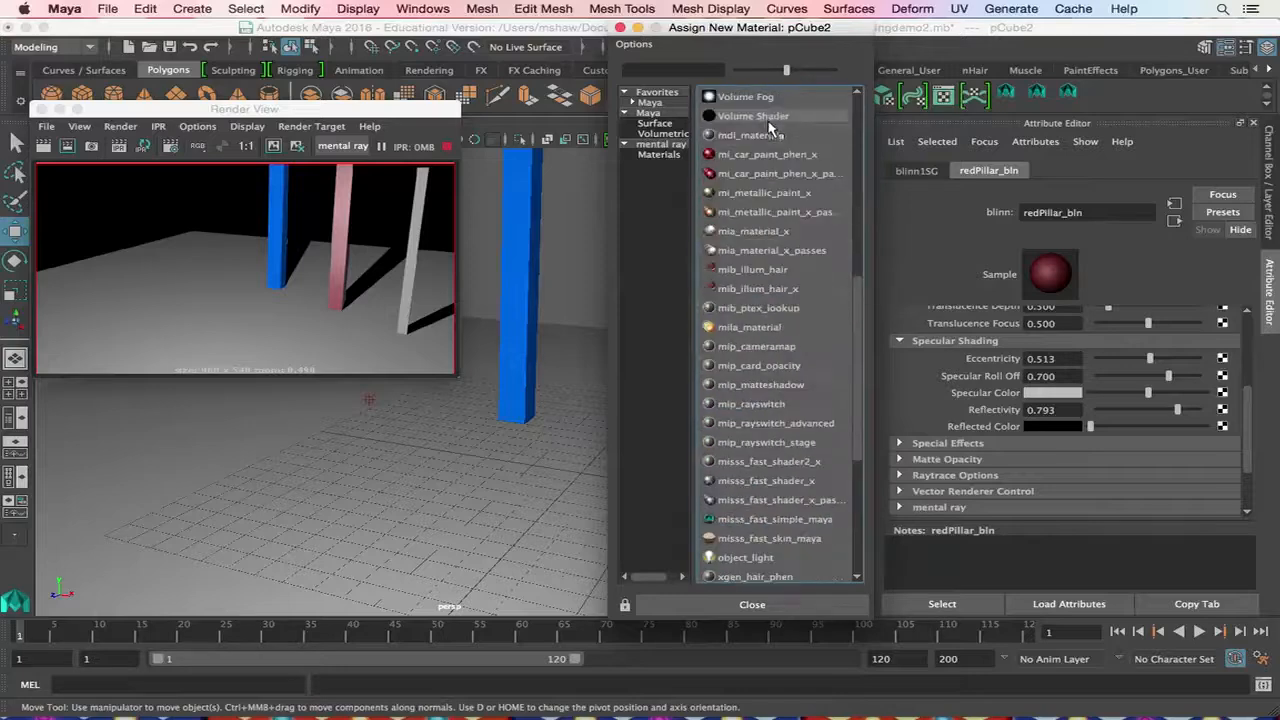
{"action": "scroll", "coordinate": [770, 128], "scroll_direction": "up", "scroll_amount": 5}
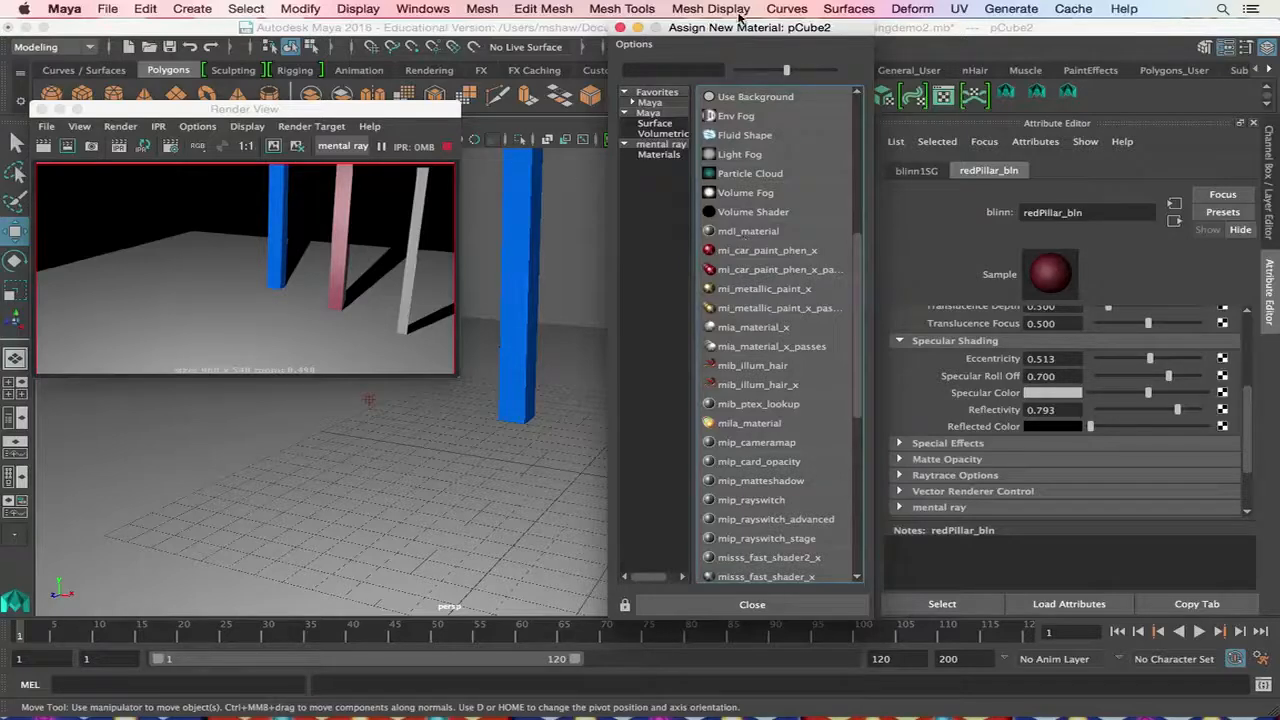
{"action": "left_click", "coordinate": [620, 27]}
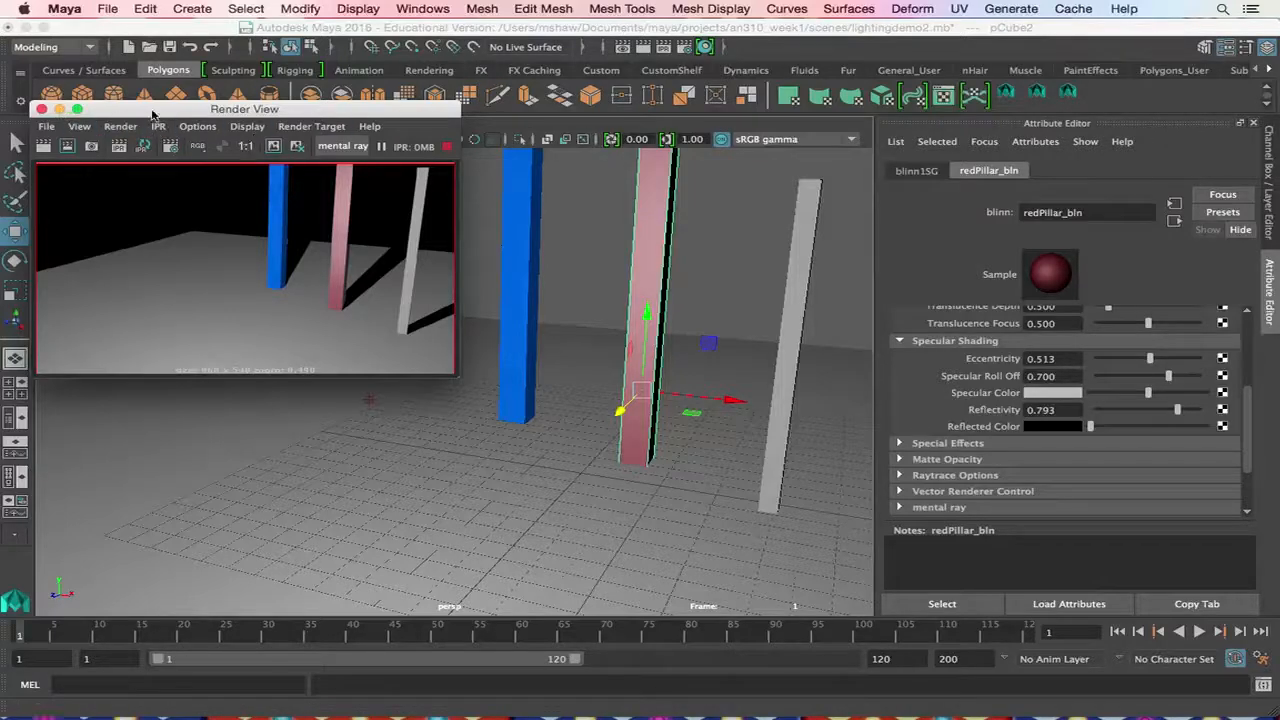
Enlarge the Render View to show the full image and set its renderer to Maya Software.
{"action": "left_click_drag", "start_coordinate": [190, 112], "coordinate": [160, 34]}
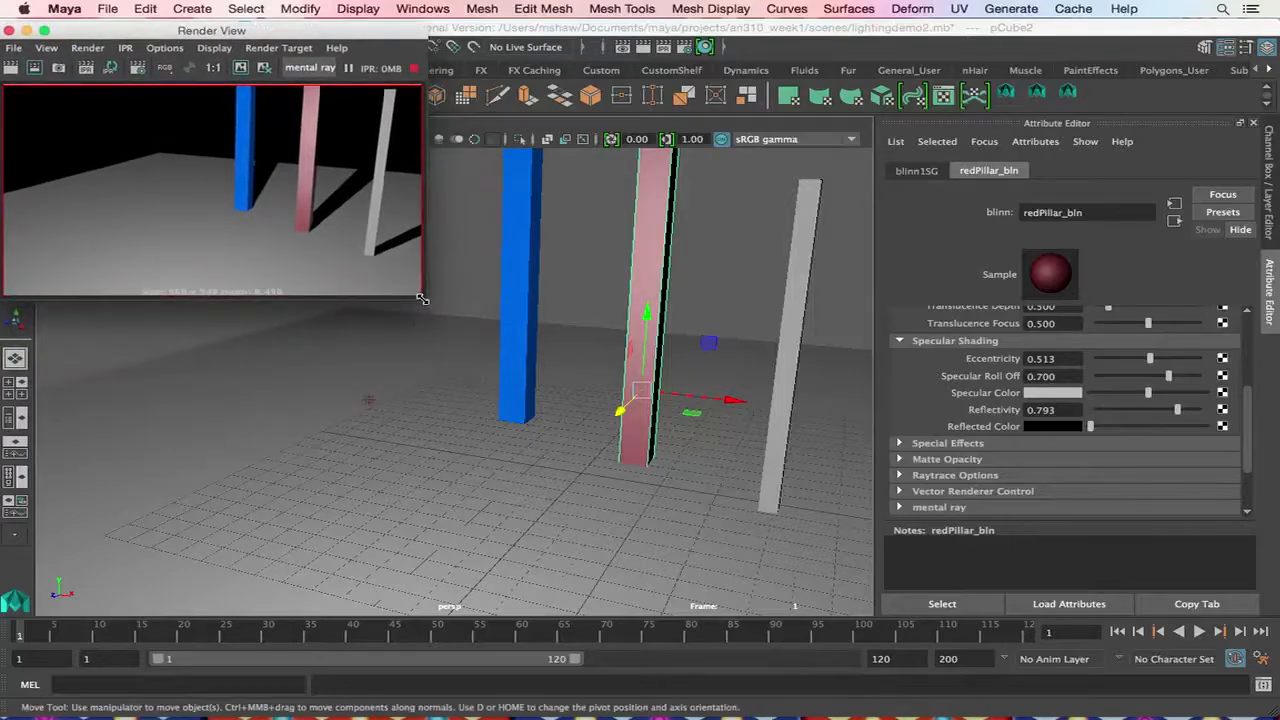
{"action": "left_click_drag", "start_coordinate": [423, 296], "coordinate": [914, 580]}
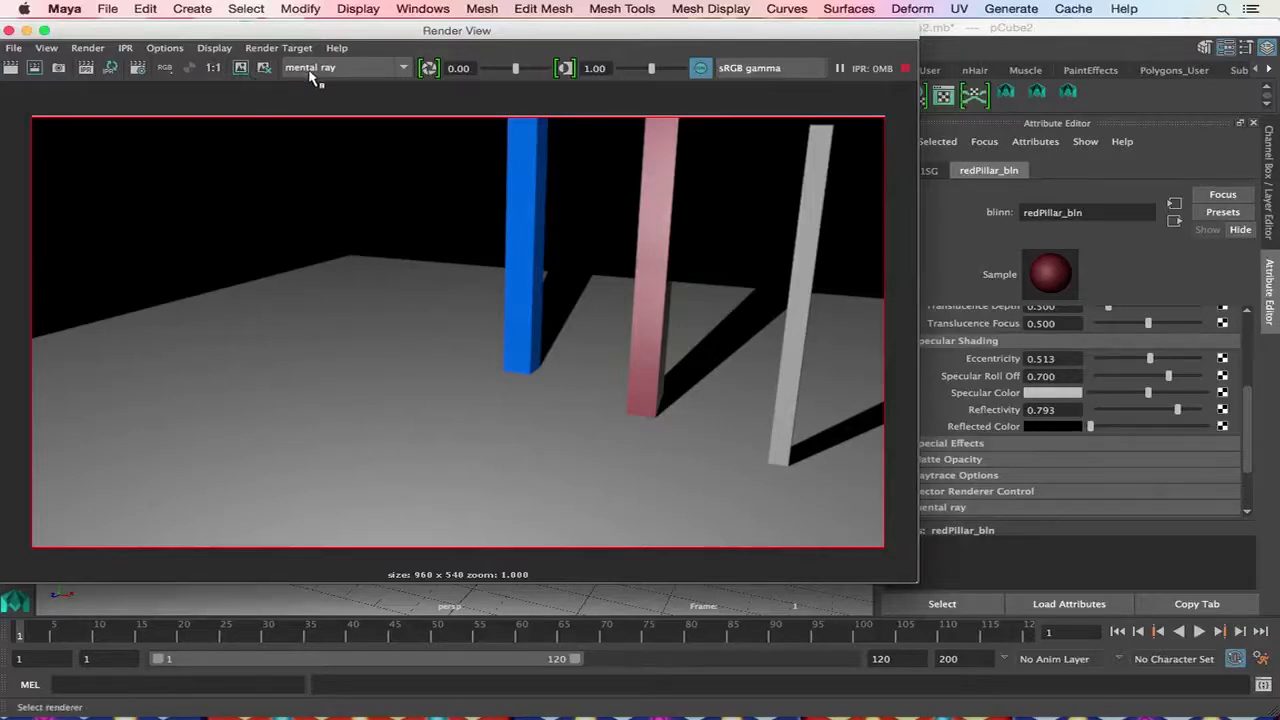
{"action": "left_click_drag", "start_coordinate": [397, 36], "coordinate": [603, 78]}
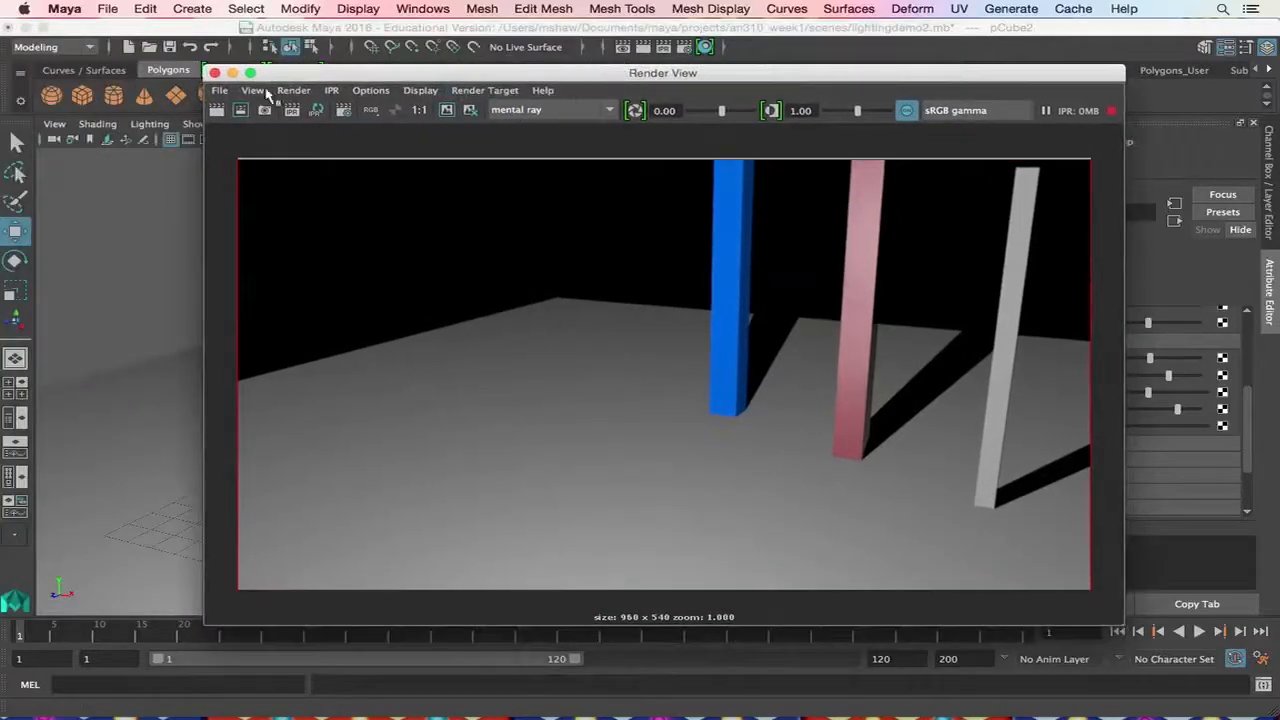
{"action": "left_click", "coordinate": [575, 117]}
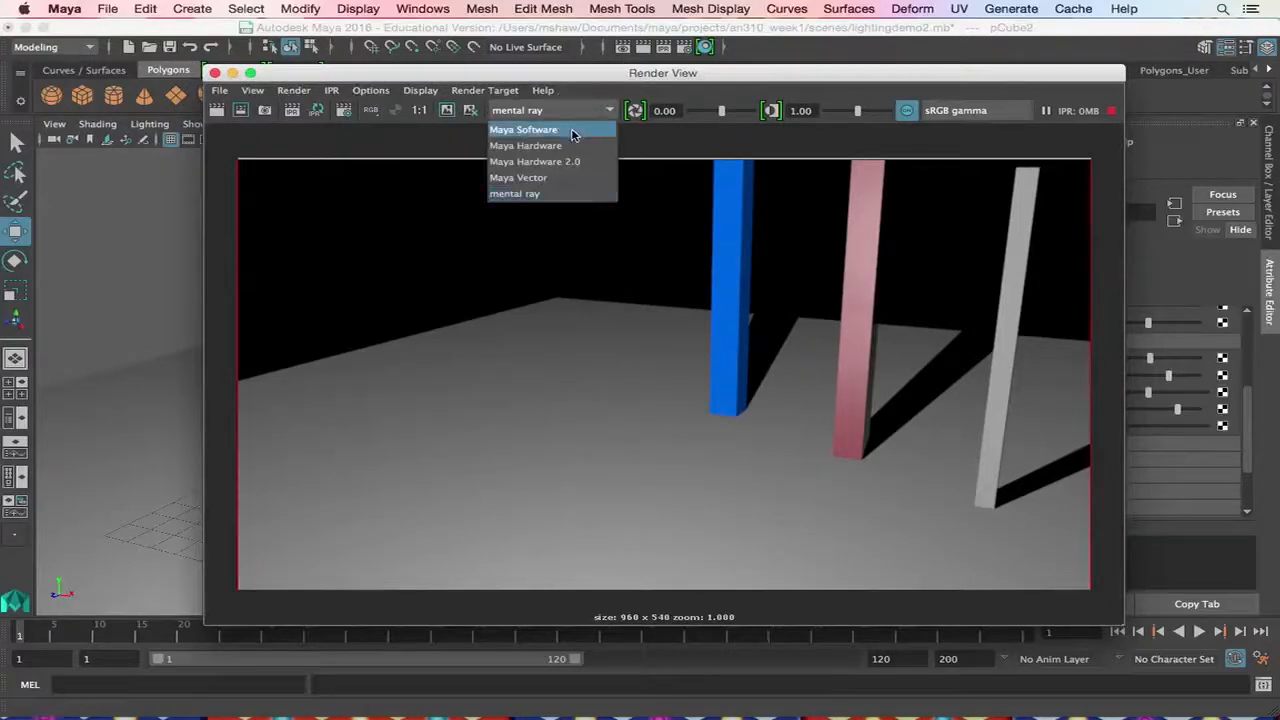
{"action": "left_click", "coordinate": [571, 128]}
Orbit the perspective view to a higher angle on the three posts and render it with Maya Software.
{"action": "left_click_drag", "start_coordinate": [461, 80], "coordinate": [862, 256]}
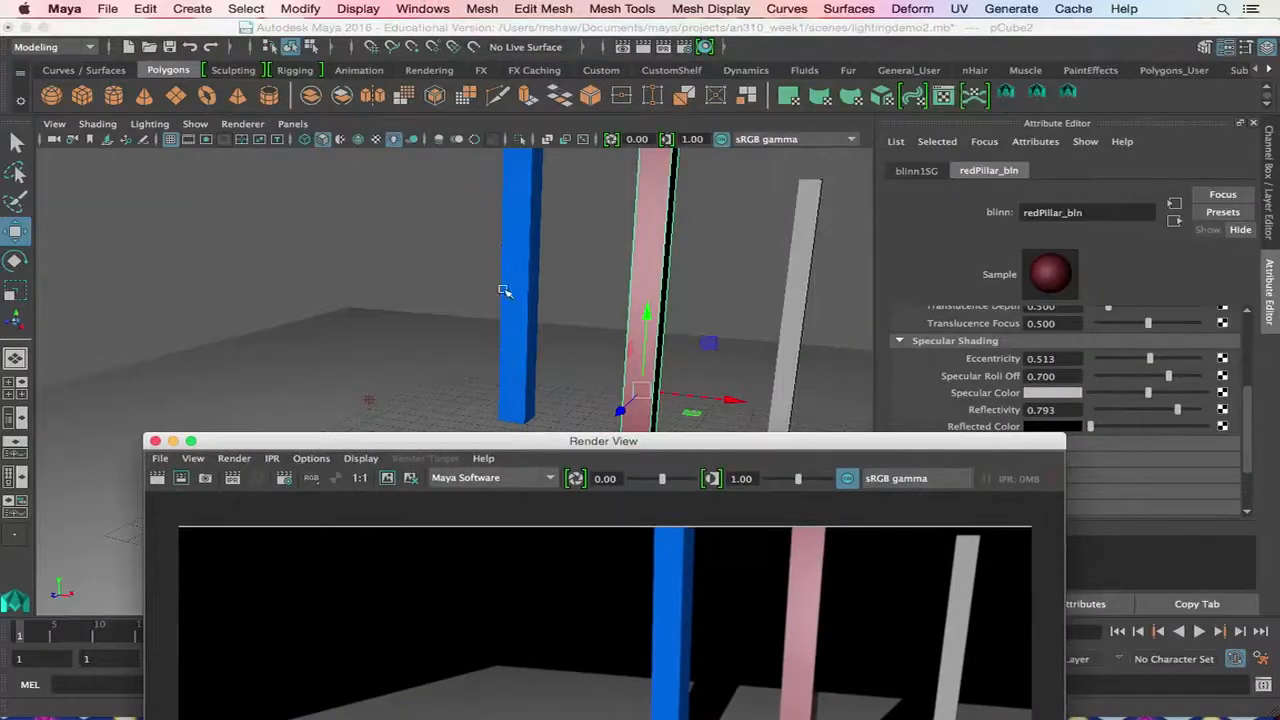
{"action": "left_click_drag", "start_coordinate": [471, 320], "coordinate": [523, 346], "text": "alt"}
{"action": "mouse_move", "coordinate": [523, 346]}
{"action": "middle_mouse_down", "text": "alt"}
{"action": "mouse_move", "coordinate": [672, 292]}
{"action": "mouse_move", "coordinate": [514, 357]}
{"action": "middle_mouse_up", "text": "alt"}
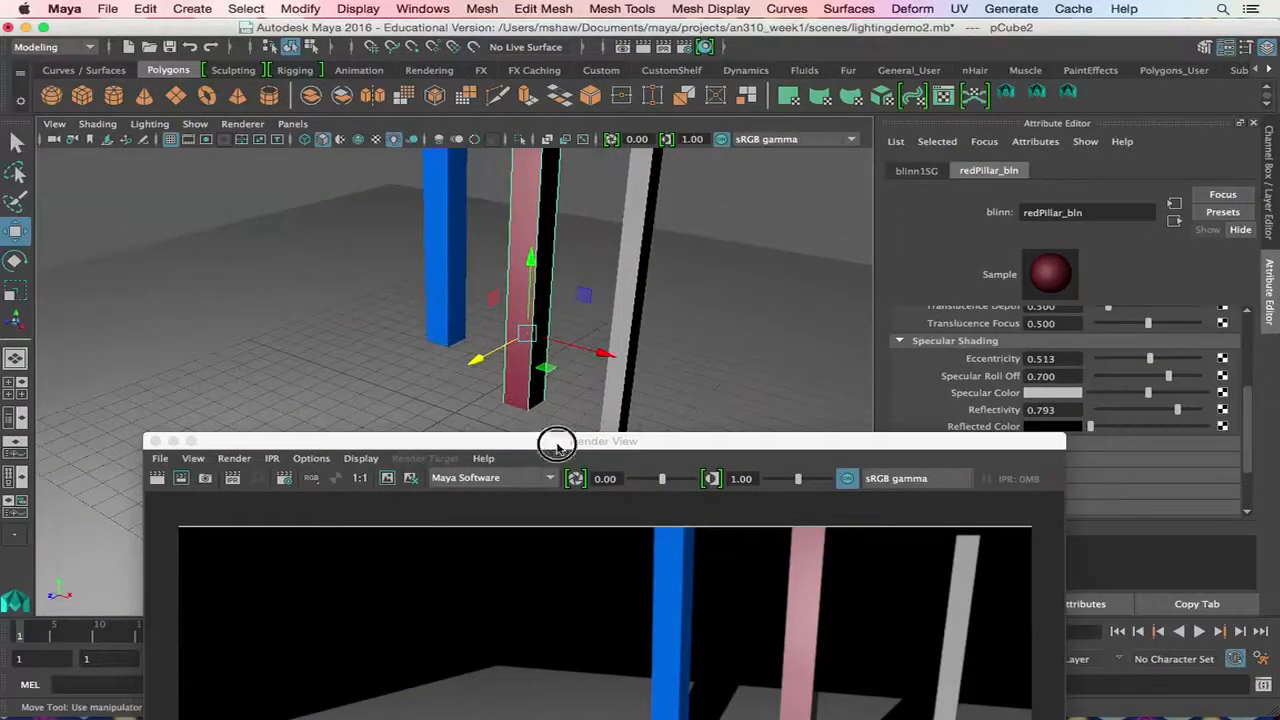
{"action": "left_click_drag", "start_coordinate": [560, 443], "coordinate": [476, 88]}
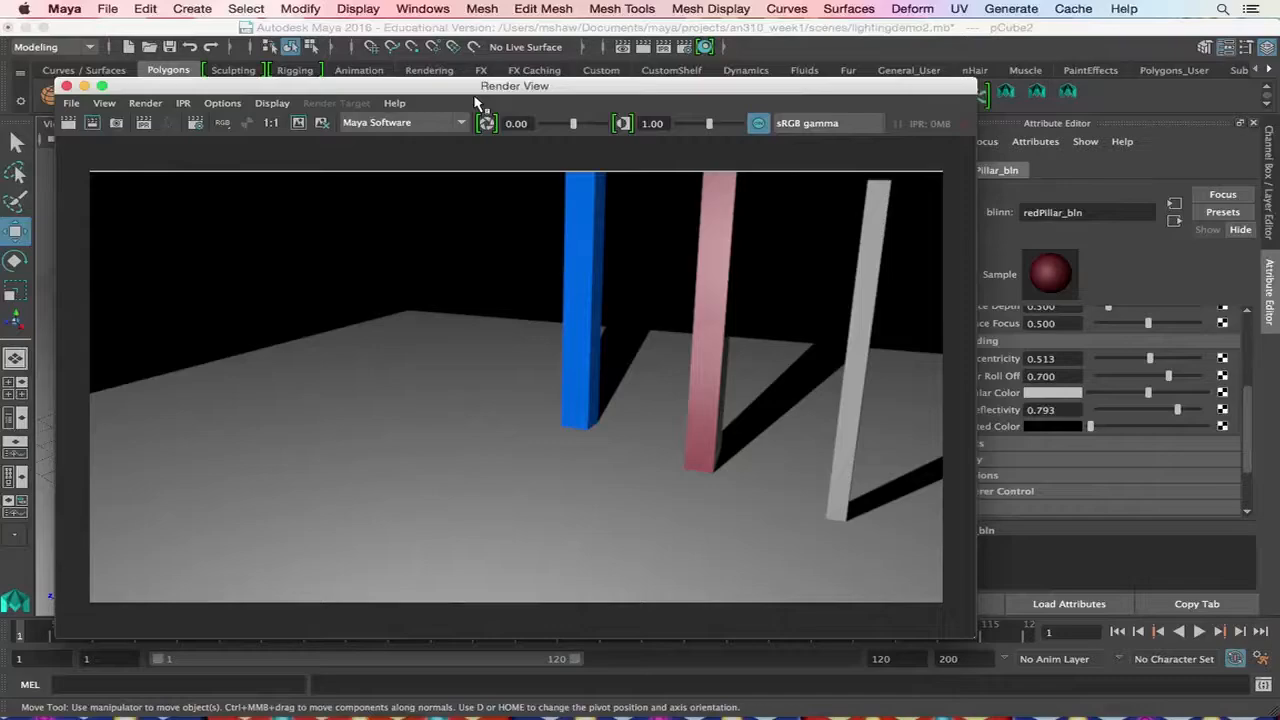
{"action": "left_click_drag", "start_coordinate": [459, 92], "coordinate": [463, 122]}
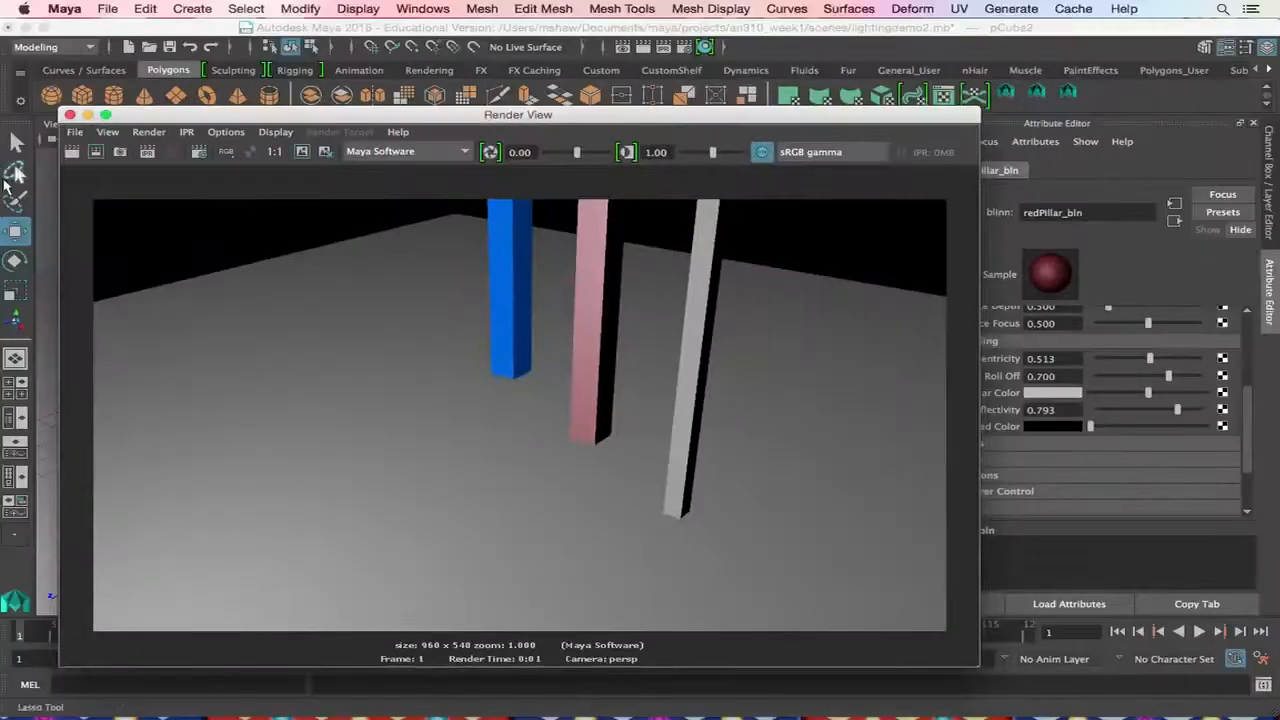
Look over the Render View's image-saving commands and the list of available renderers, keeping Maya Software.
{"action": "left_click", "coordinate": [74, 132]}
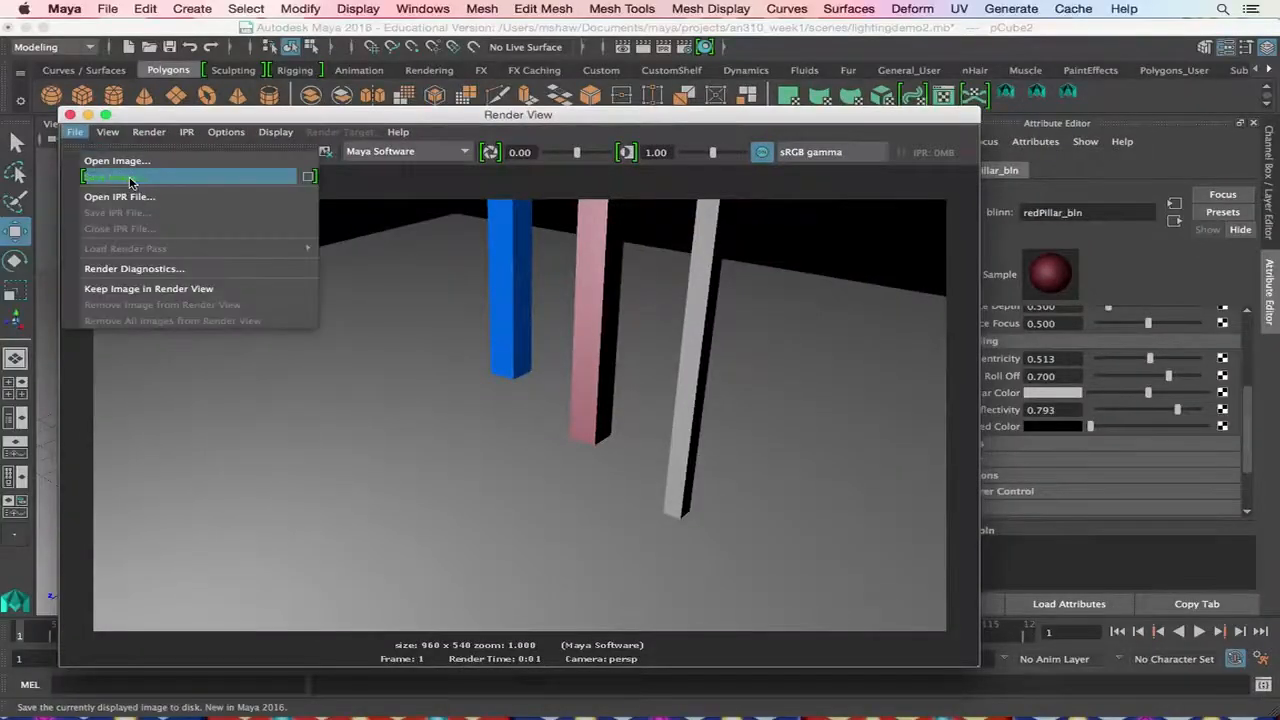
{"action": "left_click", "coordinate": [73, 458]}
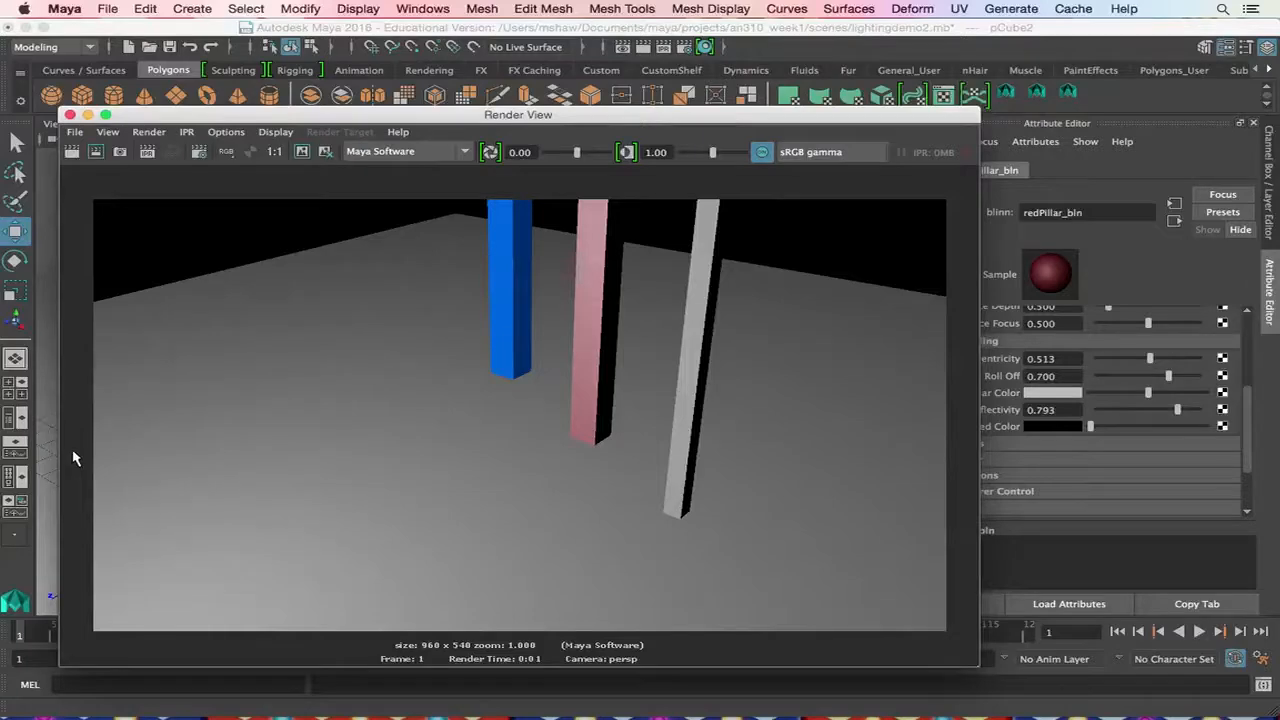
{"action": "left_click", "coordinate": [408, 152]}
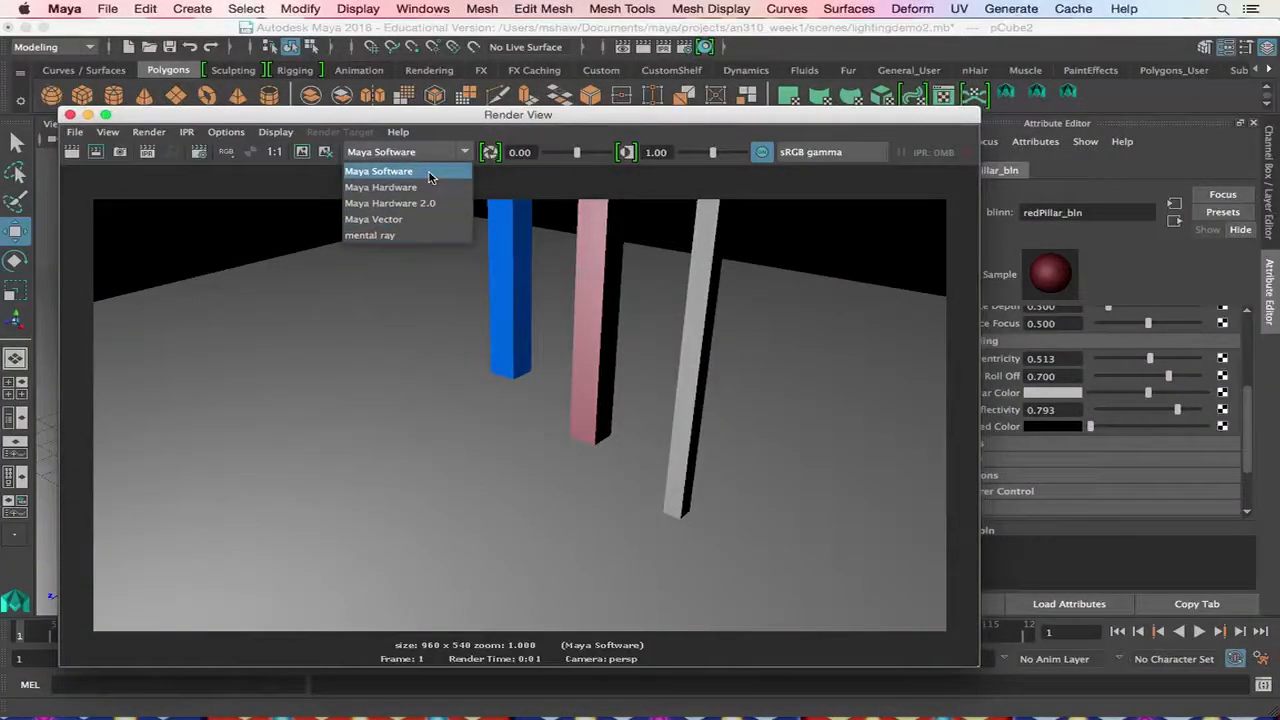
{"action": "left_click", "coordinate": [429, 174]}
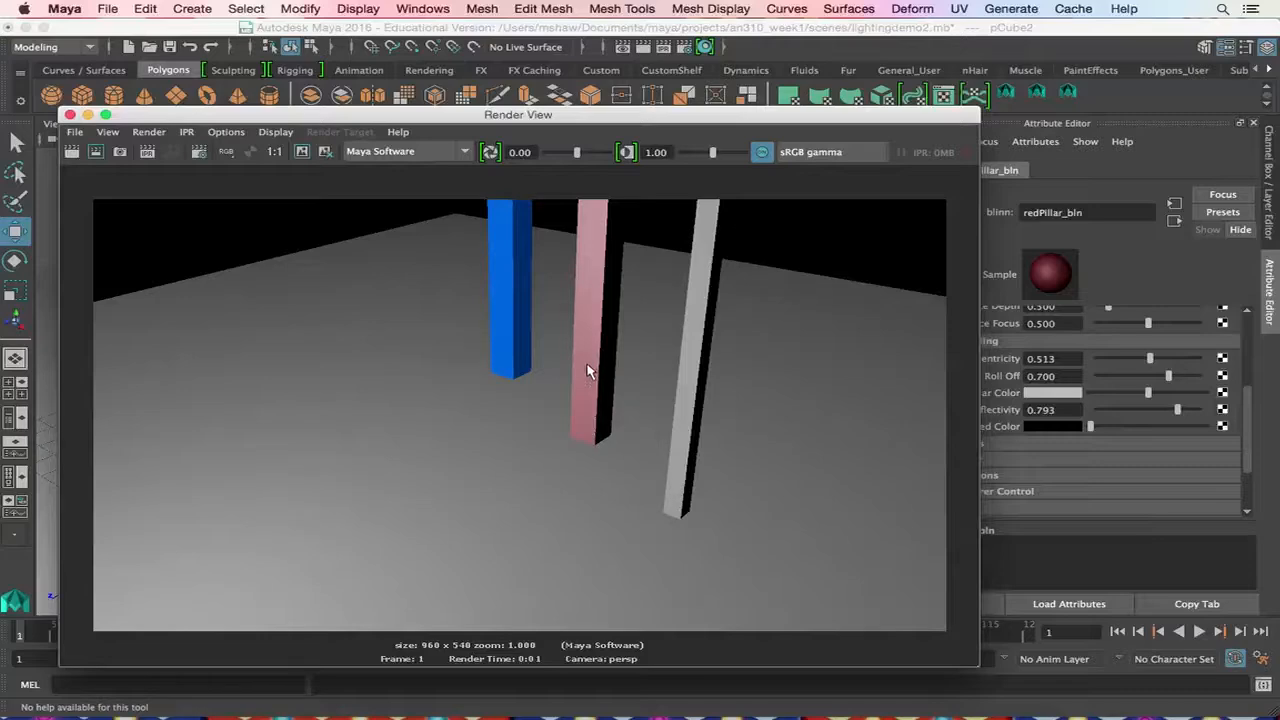
Uncover the perspective view and add a directional light to the scene.
{"action": "left_click_drag", "start_coordinate": [598, 118], "coordinate": [616, 442]}
{"action": "left_click", "coordinate": [409, 120]}
{"action": "left_click", "coordinate": [300, 9]}
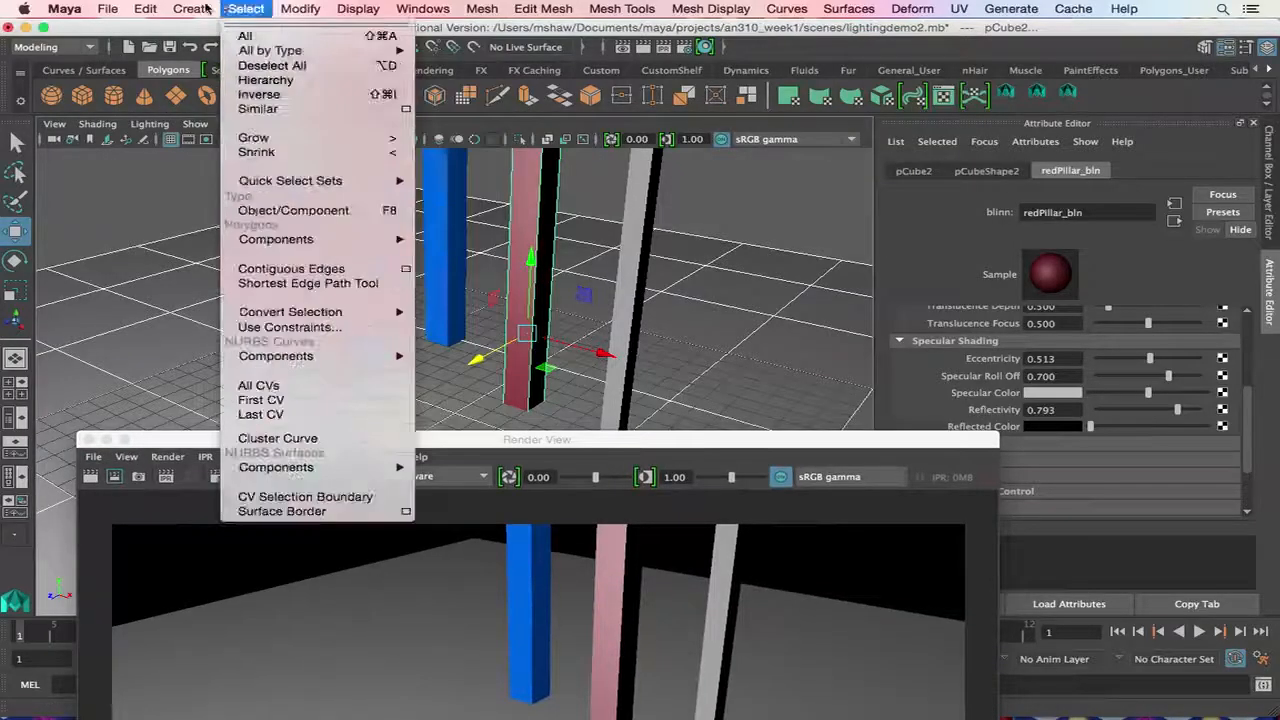
{"action": "mouse_move", "coordinate": [266, 100]}
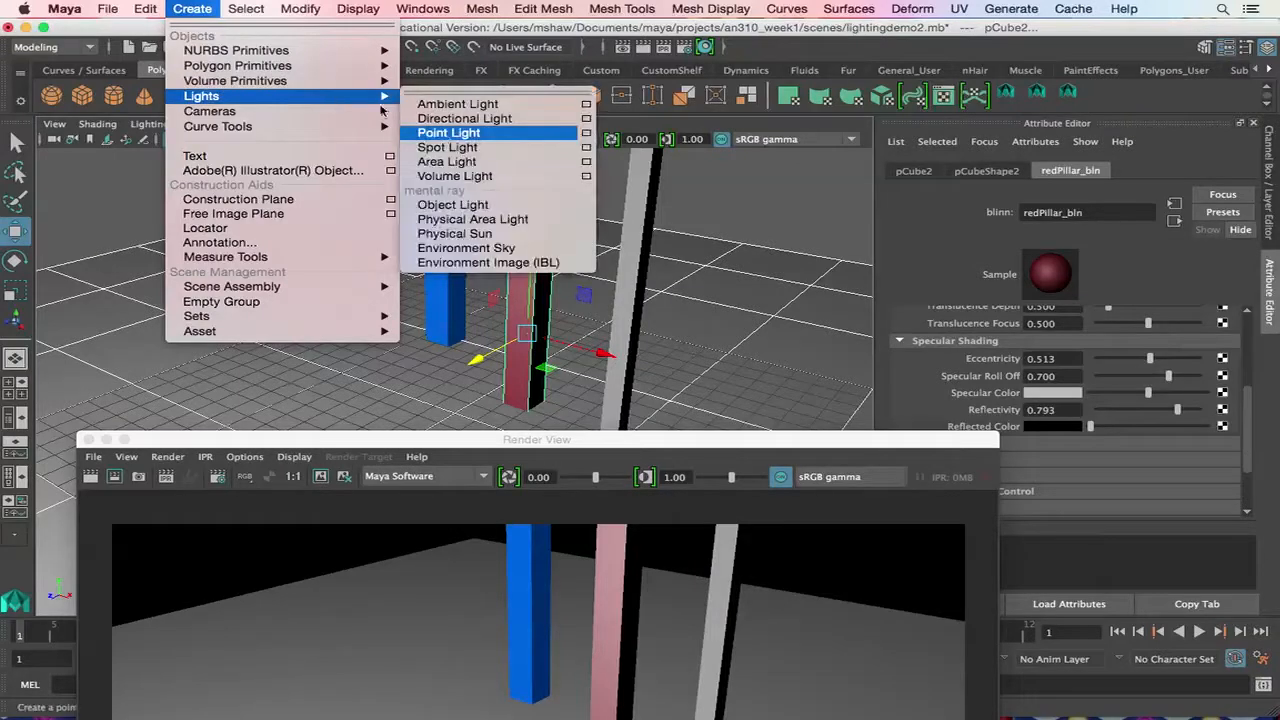
{"action": "left_click", "coordinate": [470, 114]}
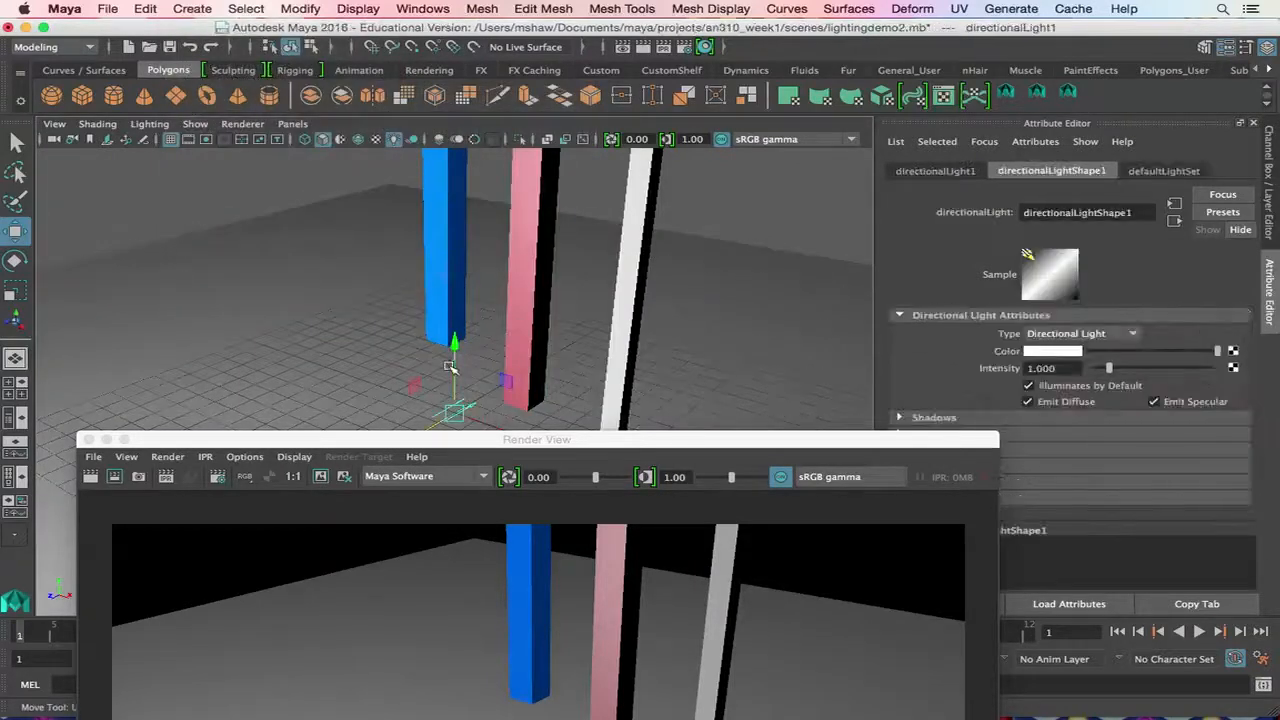
Raise the directional light above the floor in front of the blue post, rotate it, and render again with Maya Software.
{"action": "left_click_drag", "start_coordinate": [457, 346], "coordinate": [376, 155]}
{"action": "key", "text": "e"}
{"action": "key", "text": "r"}
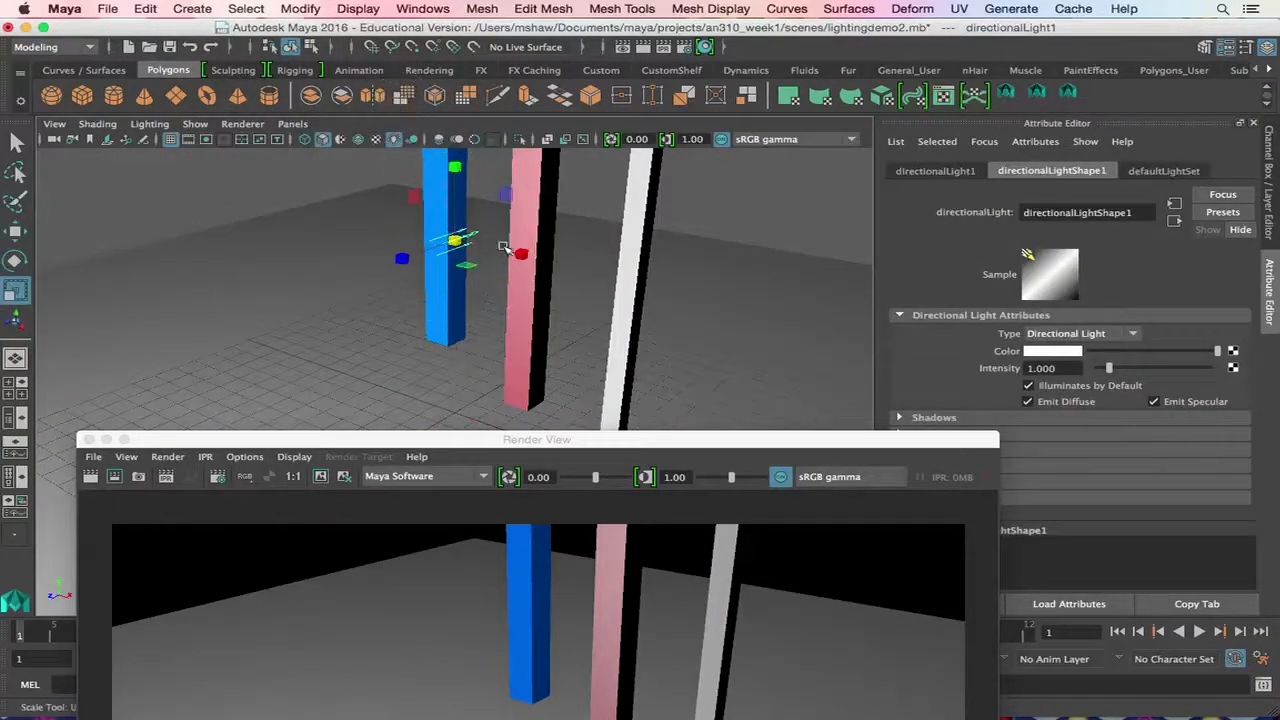
{"action": "key", "text": "e"}
{"action": "left_click_drag", "start_coordinate": [413, 215], "coordinate": [402, 172]}
{"action": "left_click_drag", "start_coordinate": [474, 440], "coordinate": [467, 28]}
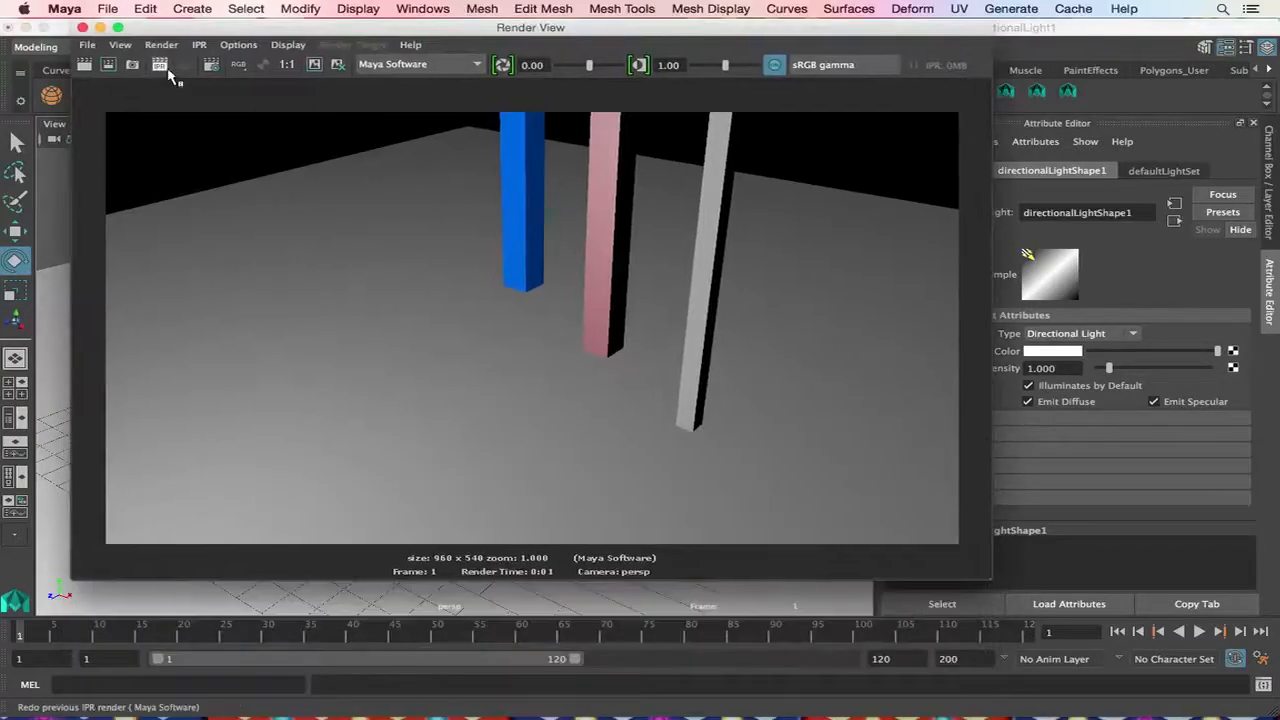
{"action": "left_click", "coordinate": [160, 64]}
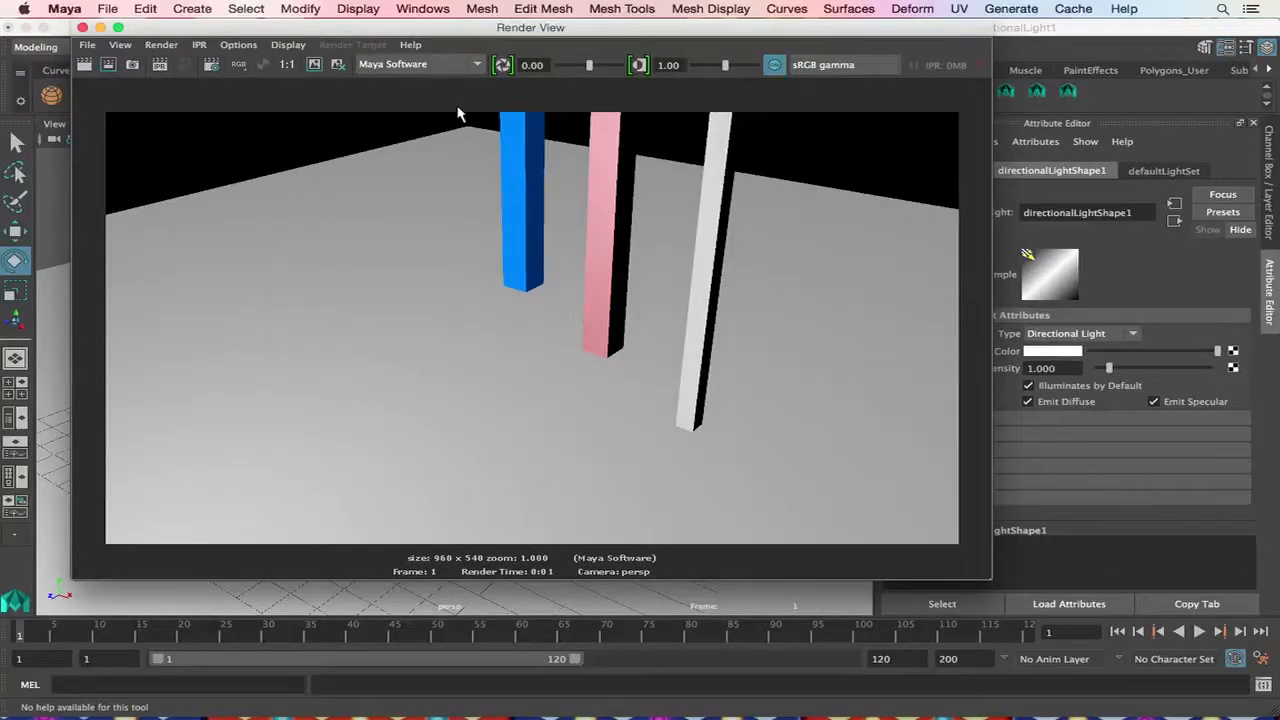
Render the same view with the Maya Hardware renderer.
{"action": "left_click", "coordinate": [448, 68]}
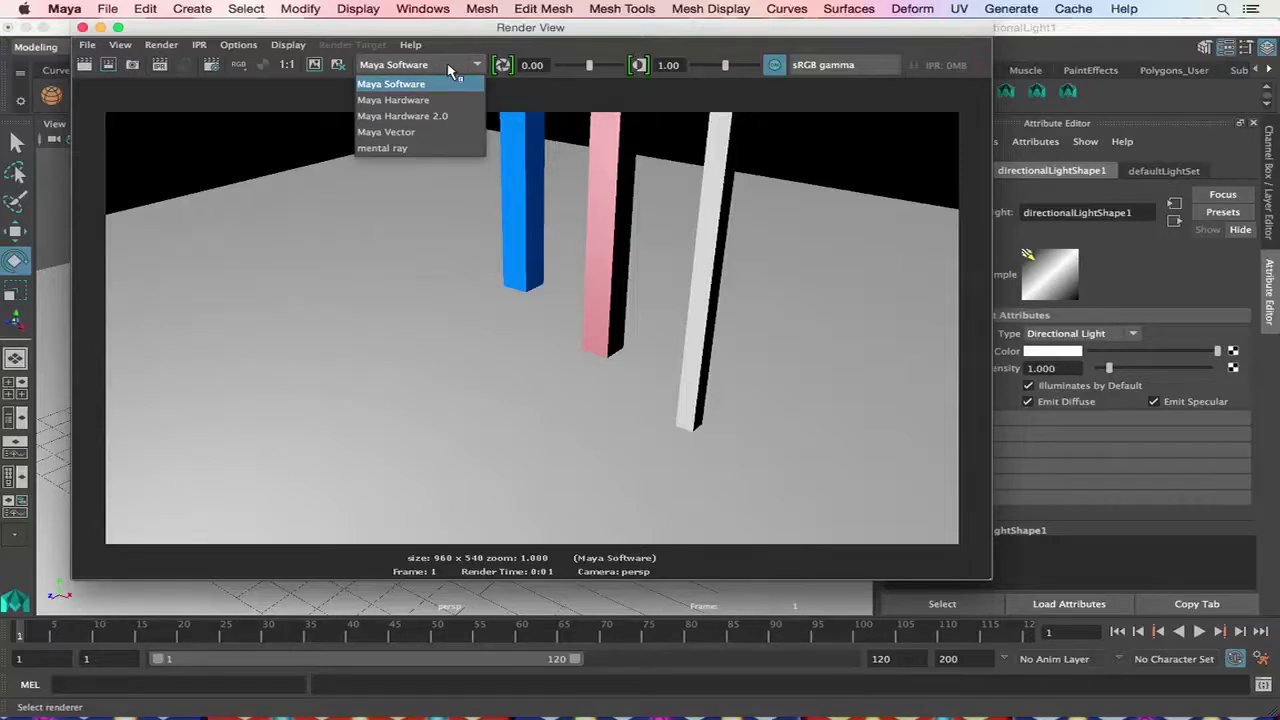
{"action": "left_click", "coordinate": [438, 99]}
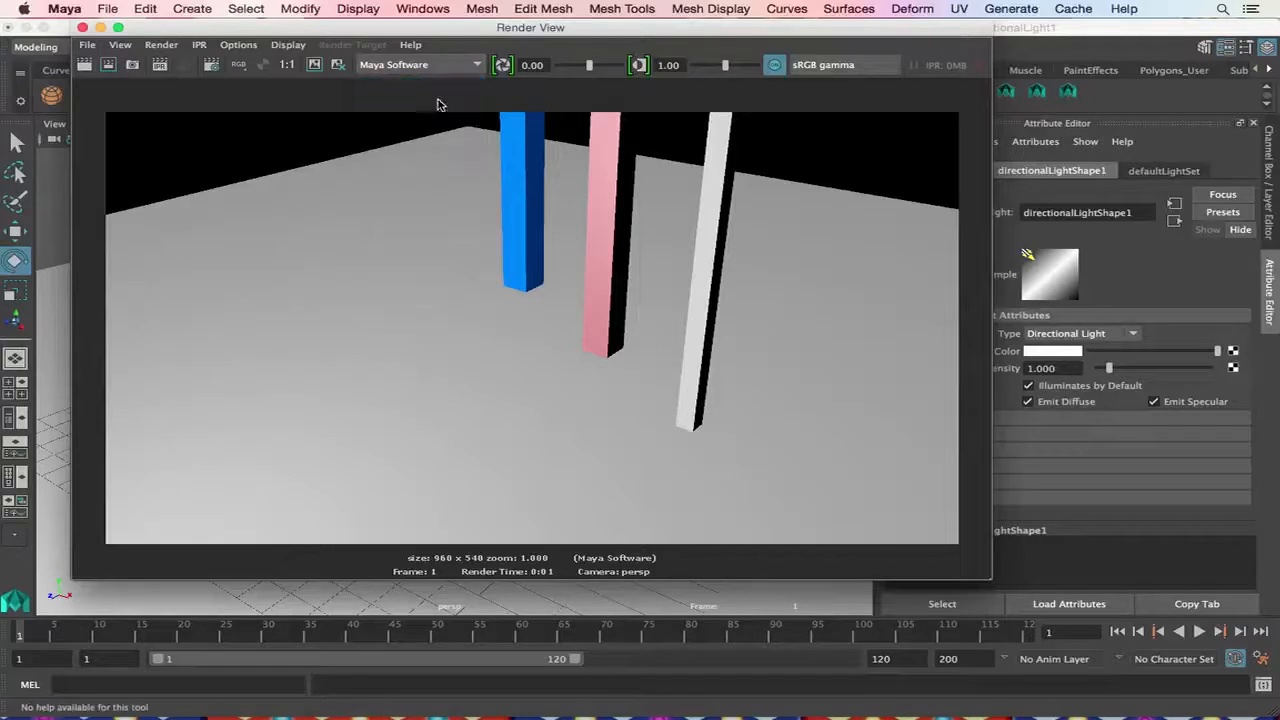
{"action": "left_click", "coordinate": [86, 72]}
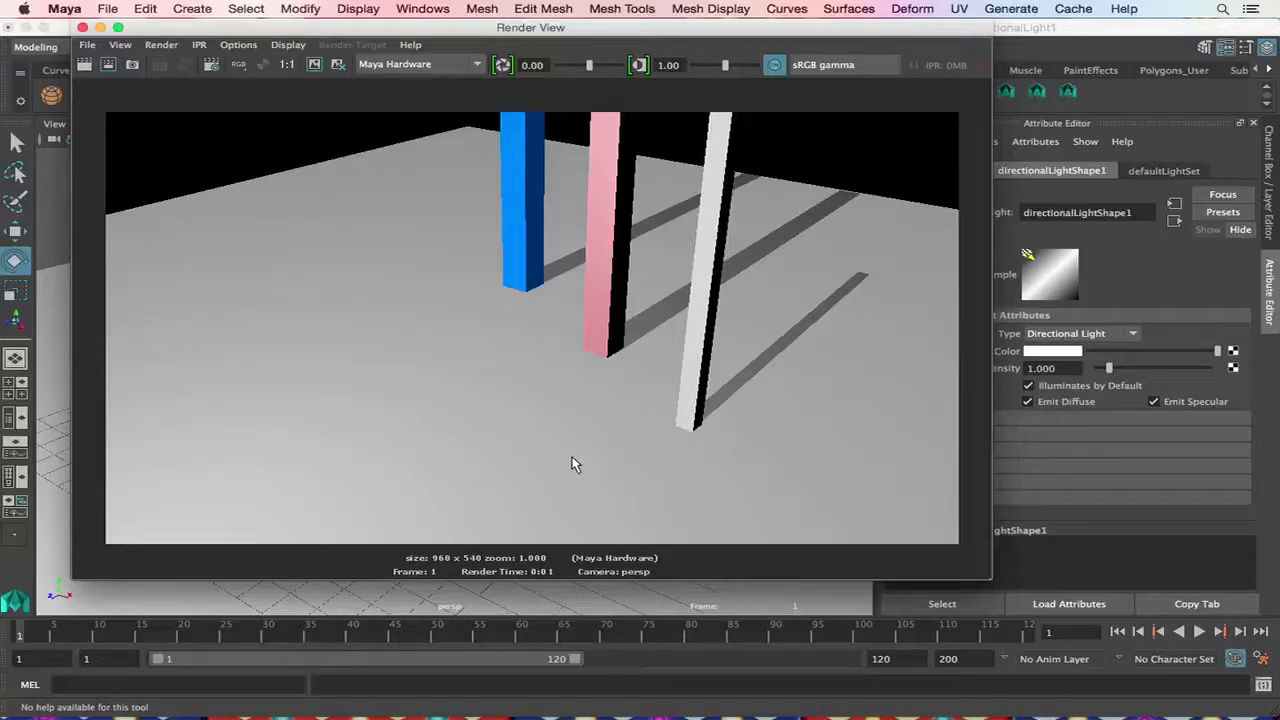
Switch the renderer to Maya Hardware 2.0 and render the posts again.
{"action": "left_click", "coordinate": [451, 66]}
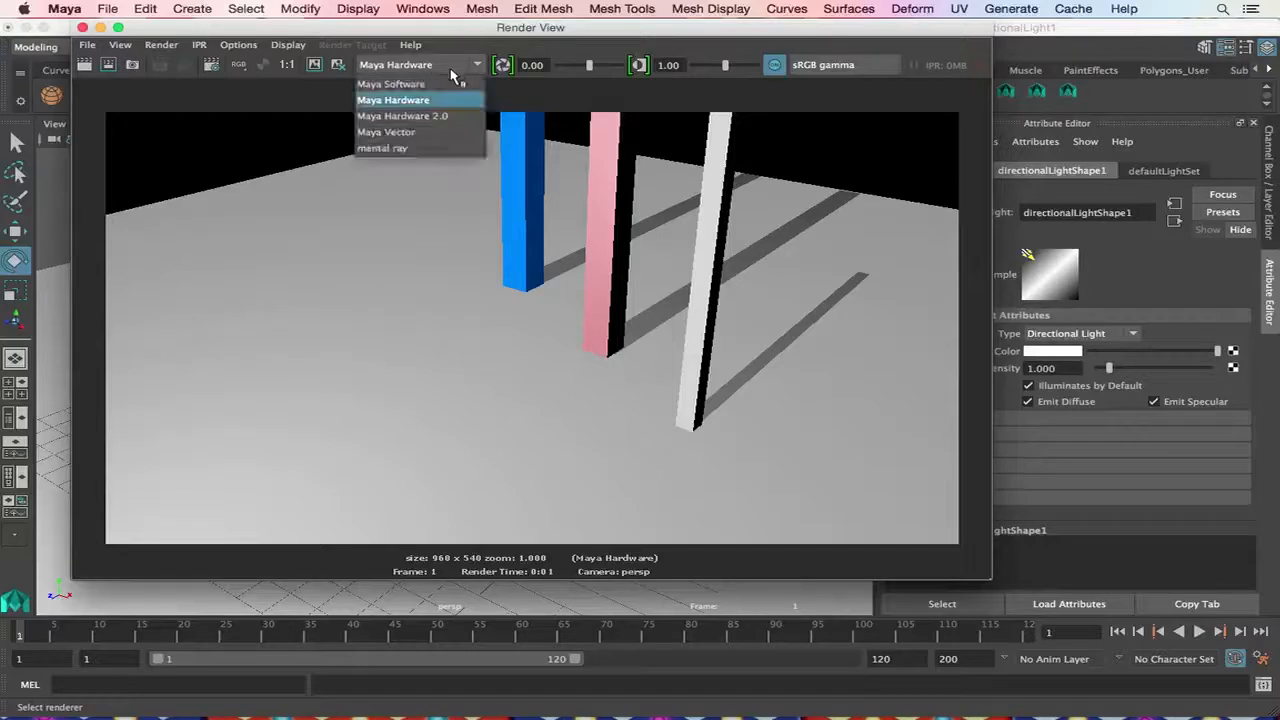
{"action": "left_click", "coordinate": [485, 39]}
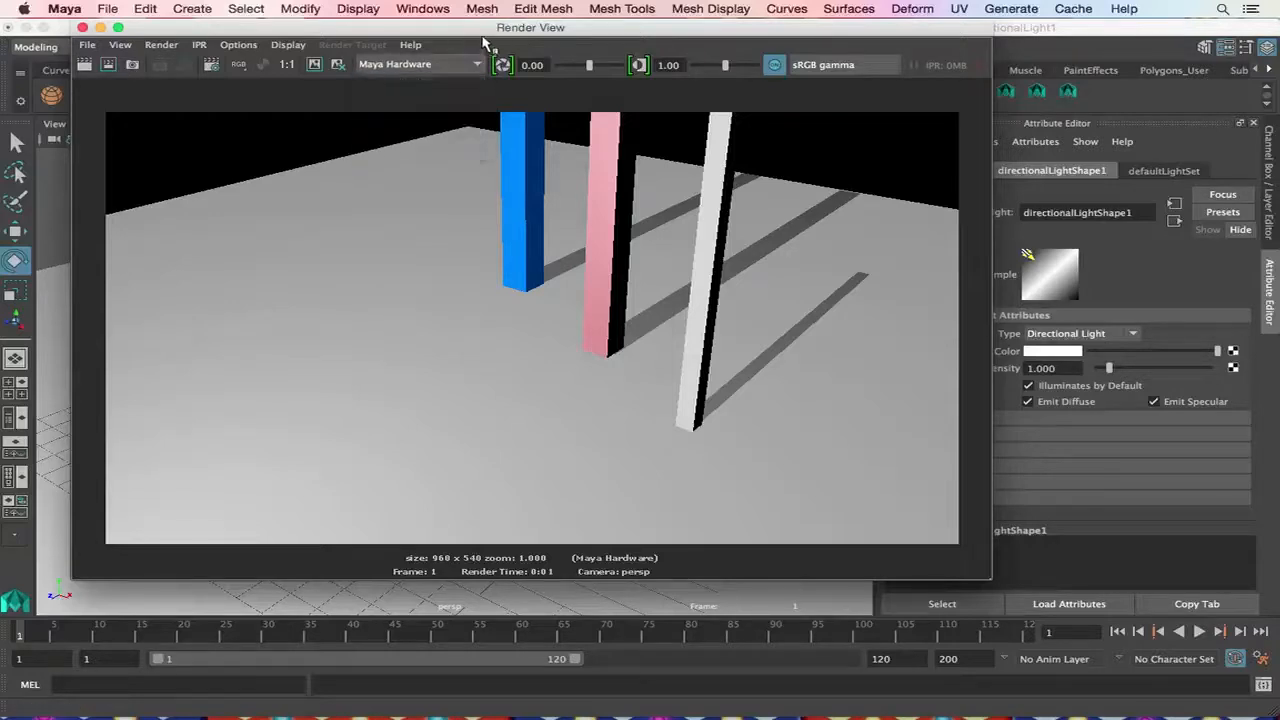
{"action": "left_click", "coordinate": [451, 63]}
{"action": "left_click", "coordinate": [455, 50]}
{"action": "left_click", "coordinate": [476, 66]}
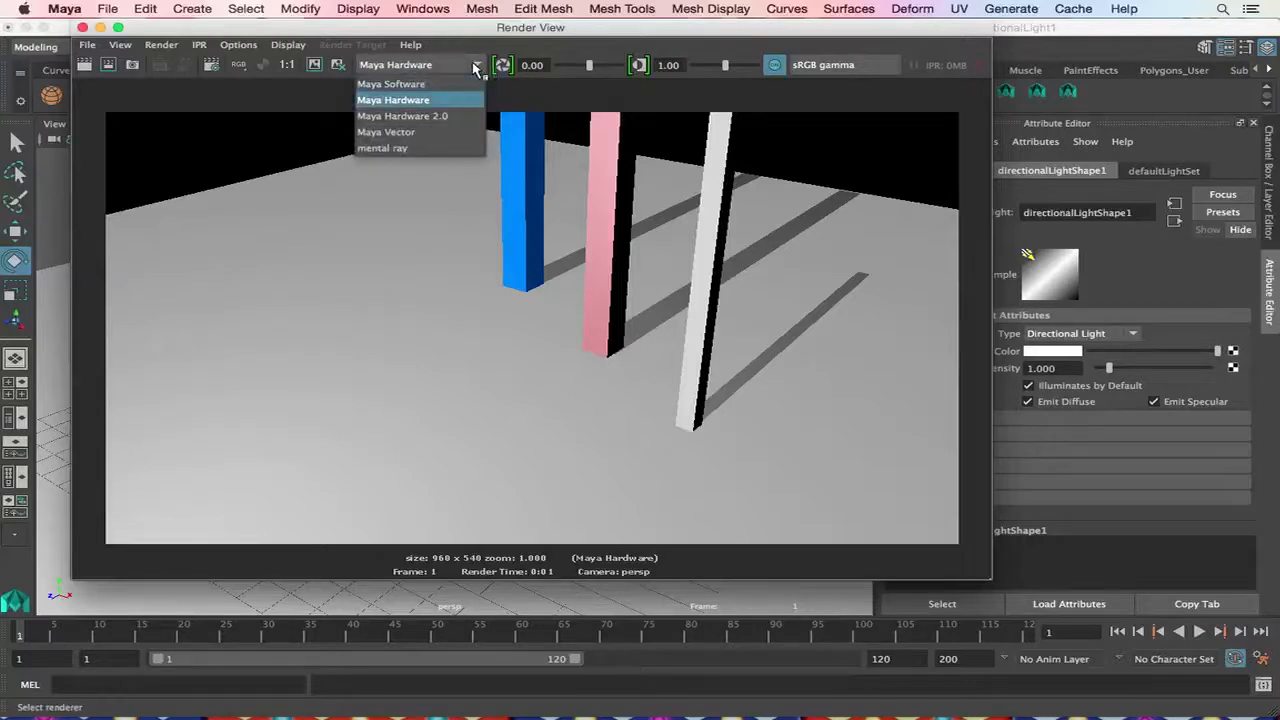
{"action": "left_click", "coordinate": [420, 116]}
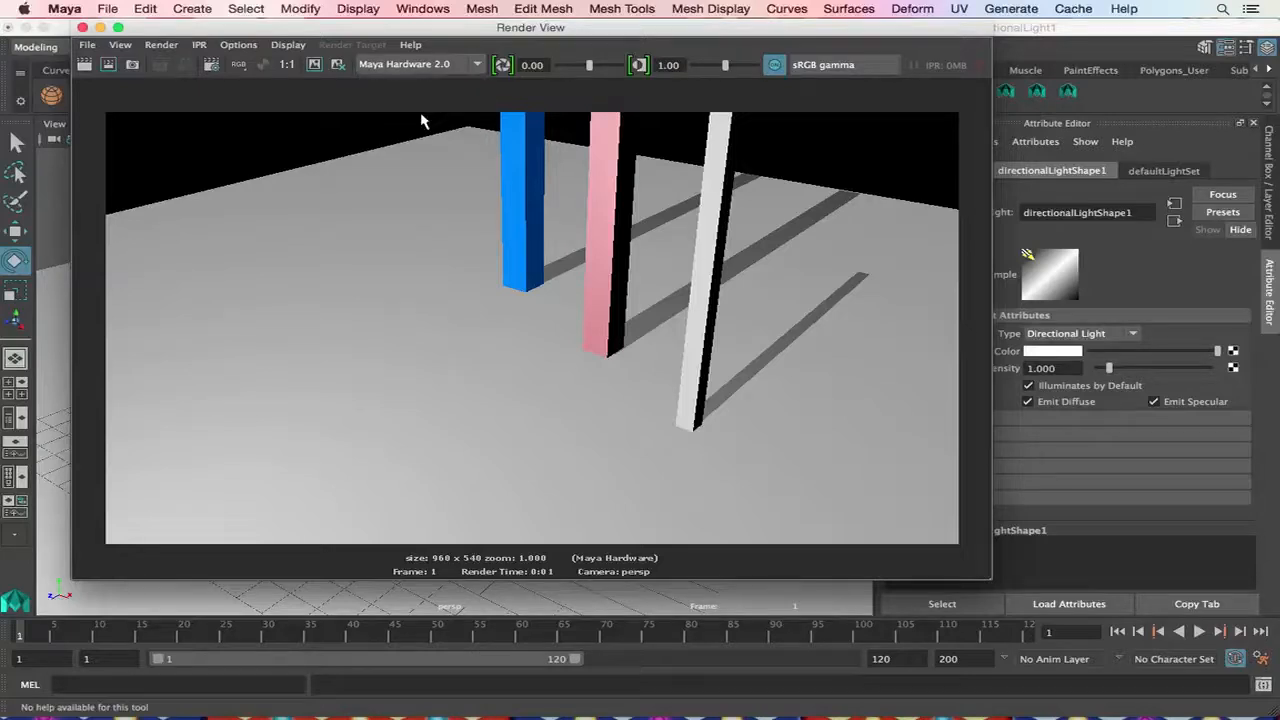
{"action": "left_click", "coordinate": [84, 66]}
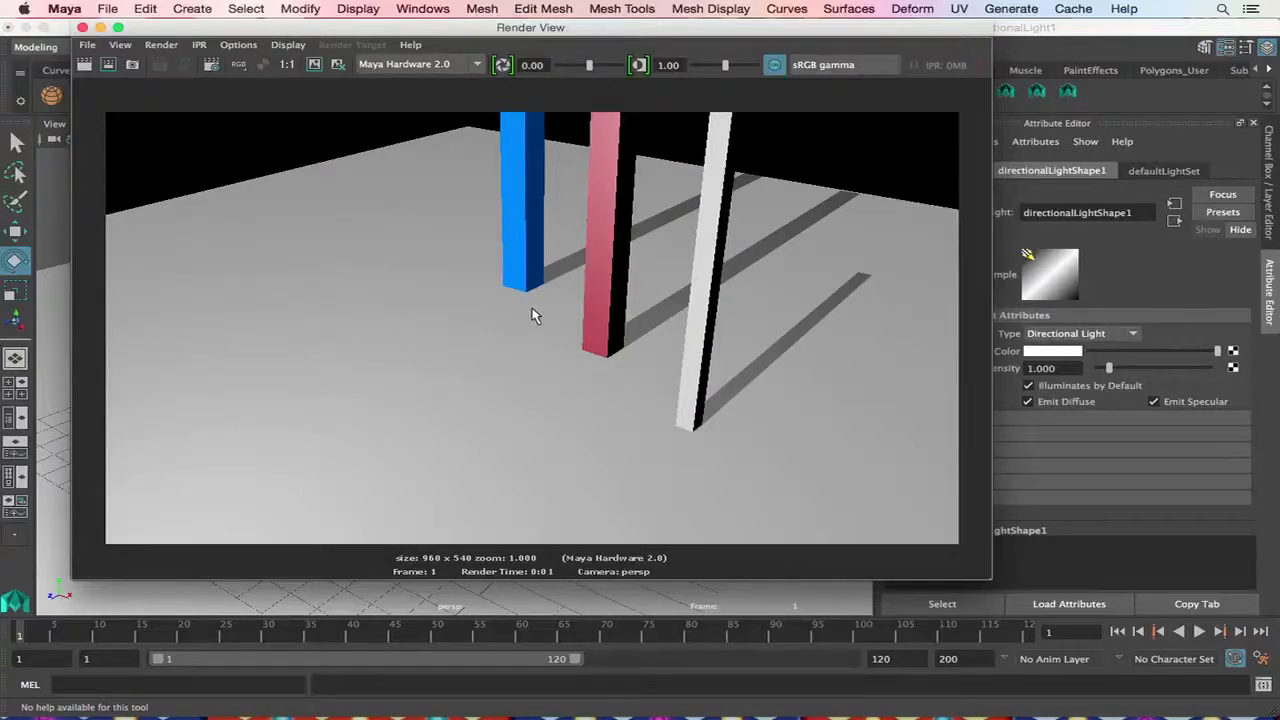
Render the posts with the Maya Vector renderer for comparison.
{"action": "left_click", "coordinate": [429, 64]}
{"action": "left_click", "coordinate": [421, 133]}
{"action": "left_click", "coordinate": [84, 68]}
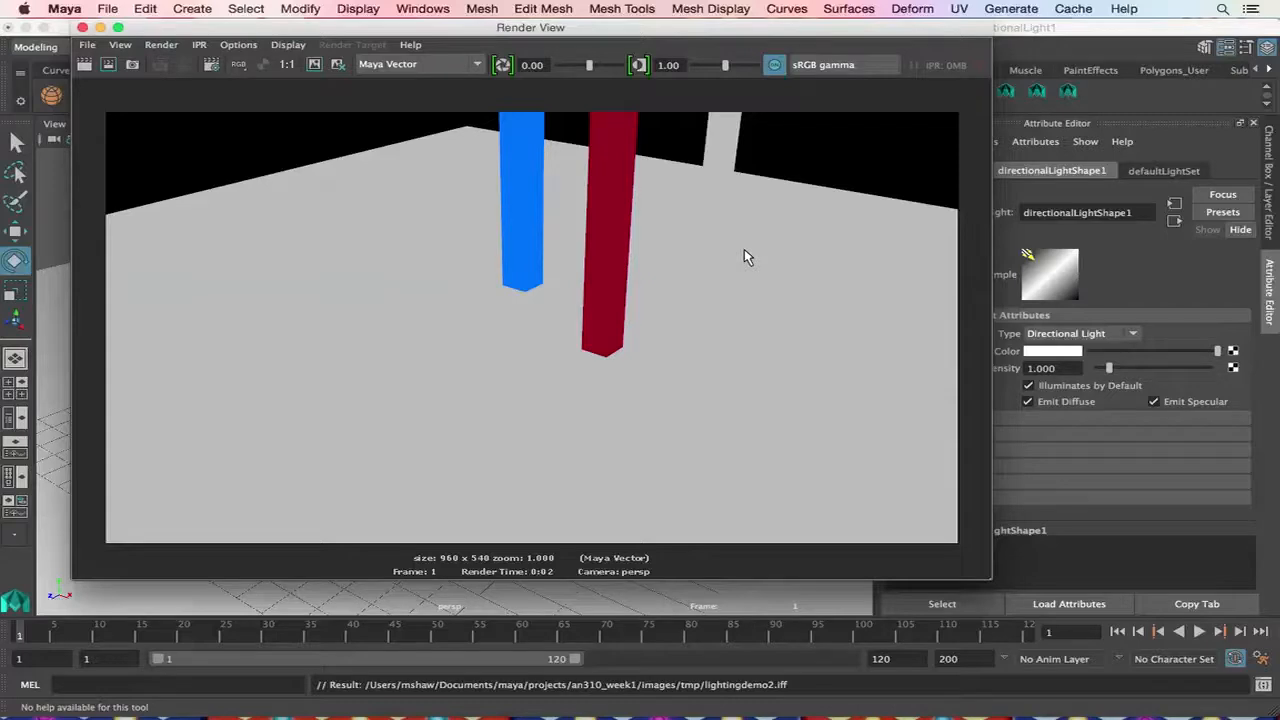
Set the renderer back to mental ray and render the view of the three posts.
{"action": "left_click", "coordinate": [405, 64]}
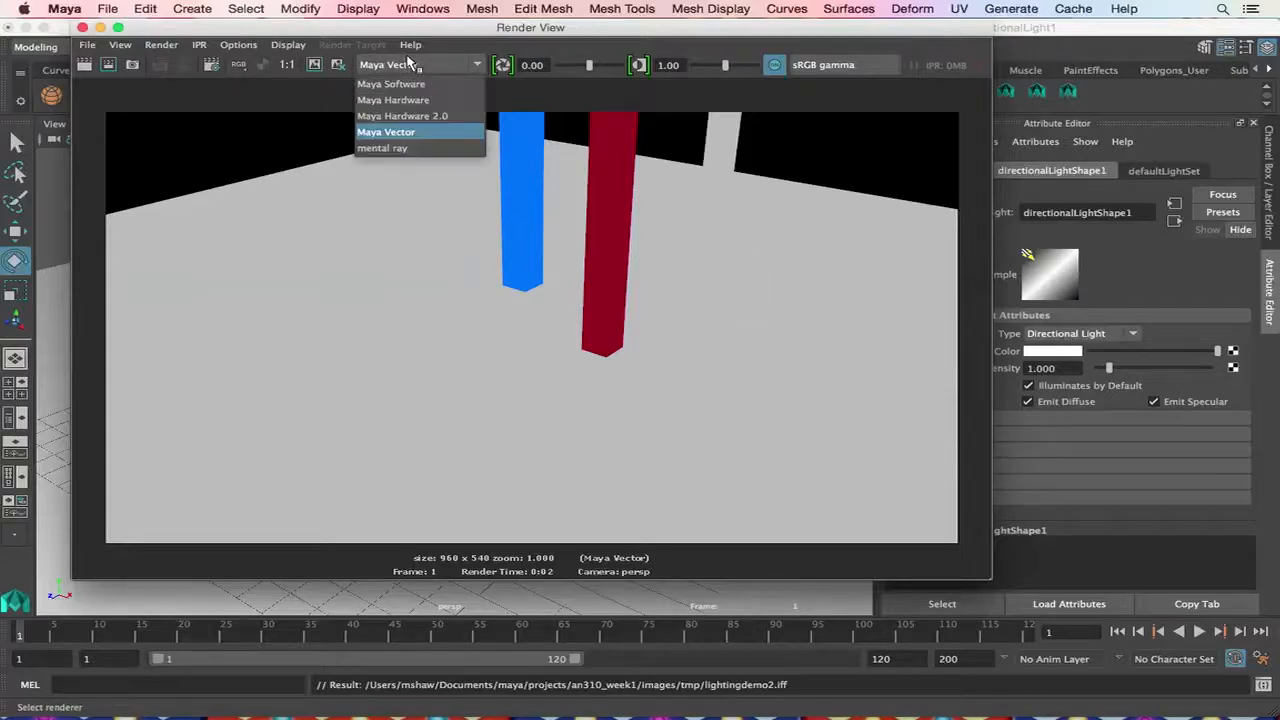
{"action": "left_click", "coordinate": [418, 149]}
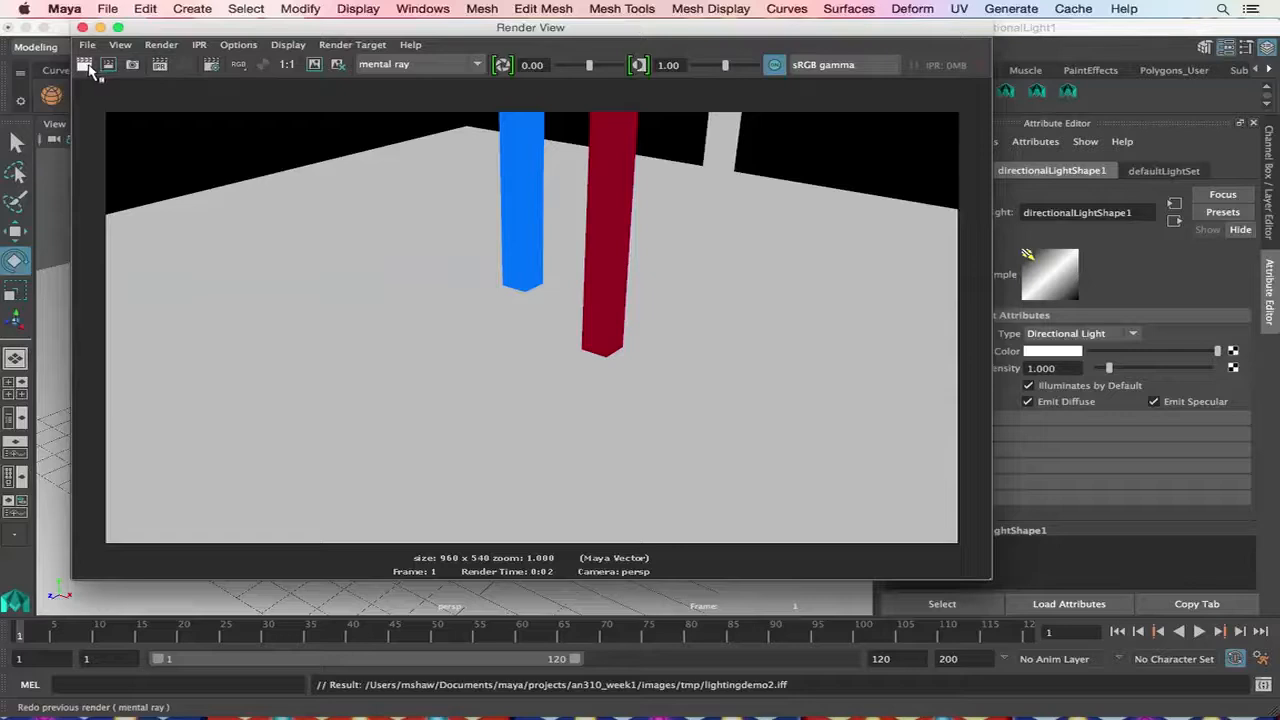
{"action": "left_click", "coordinate": [86, 66]}
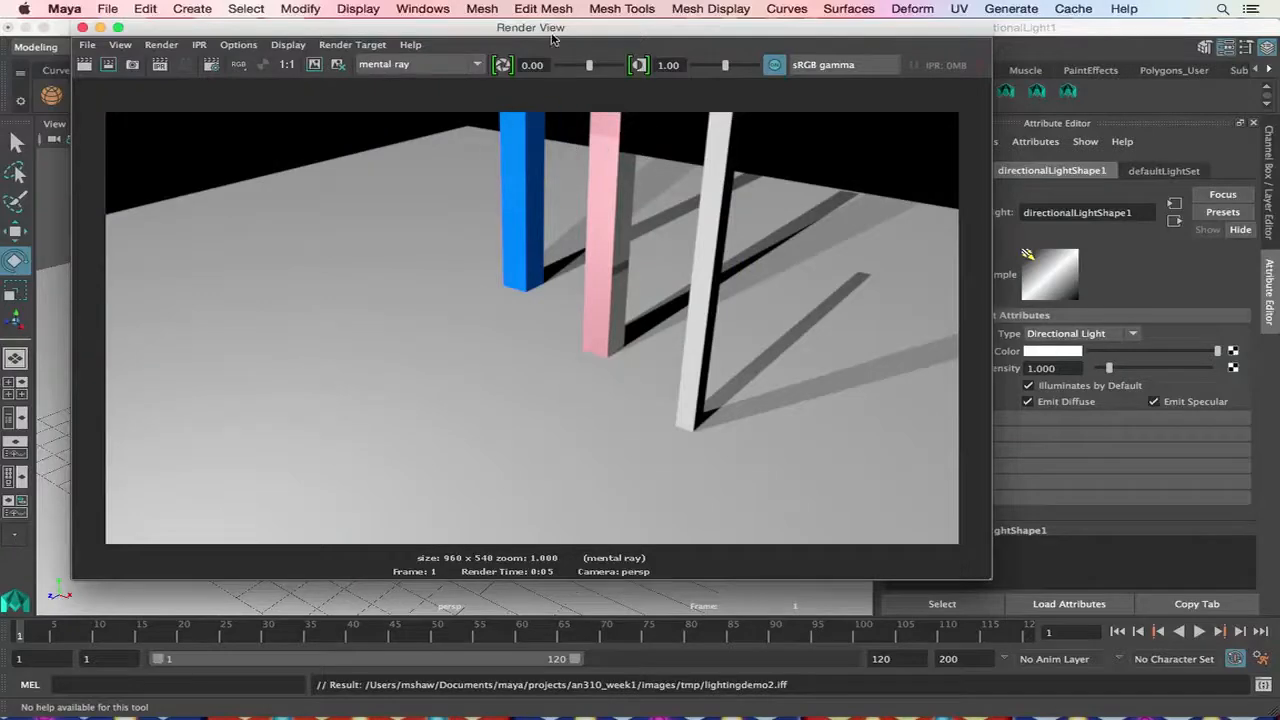
Move the render window aside and inspect the point light and the directional light in the perspective view.
{"action": "left_click_drag", "start_coordinate": [552, 38], "coordinate": [615, 394]}
{"action": "scroll", "coordinate": [526, 260], "scroll_direction": "down", "scroll_amount": 8}
{"action": "scroll", "coordinate": [514, 254], "scroll_direction": "up", "scroll_amount": 4}
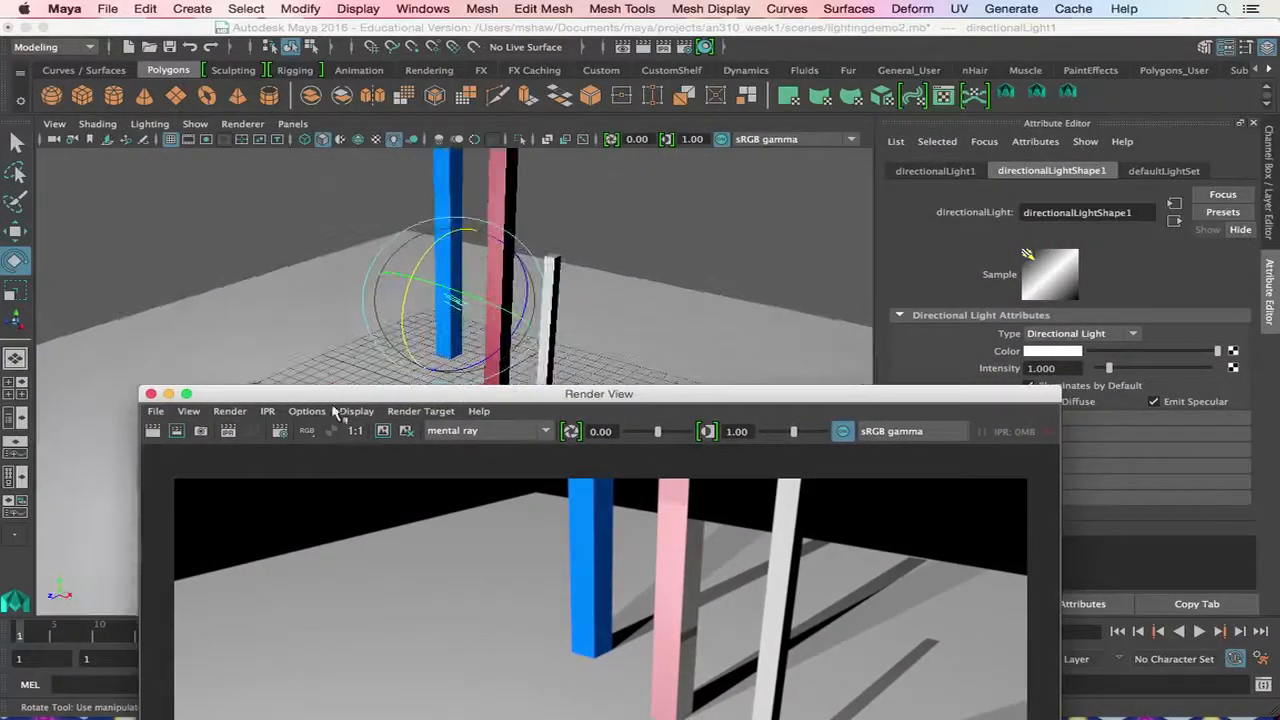
{"action": "left_click_drag", "start_coordinate": [336, 395], "coordinate": [545, 422]}
{"action": "left_click", "coordinate": [254, 389]}
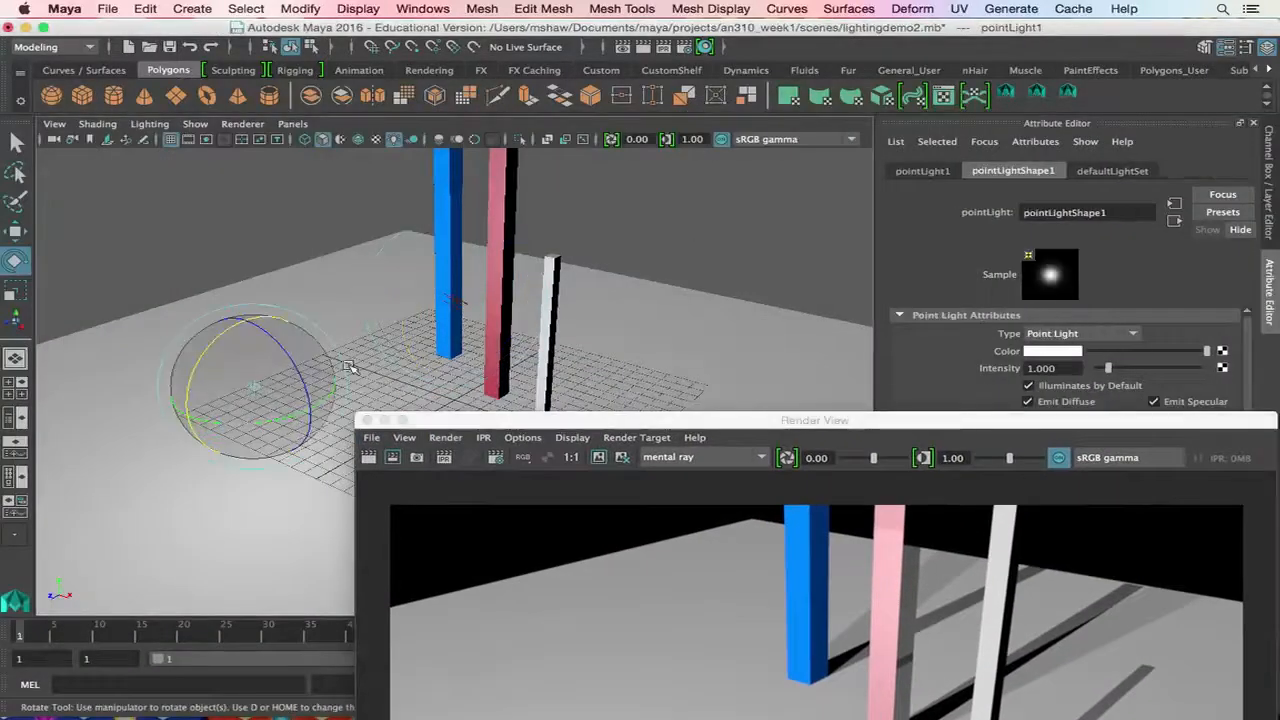
{"action": "left_click", "coordinate": [456, 303]}
{"action": "left_click_drag", "start_coordinate": [766, 422], "coordinate": [406, 110]}
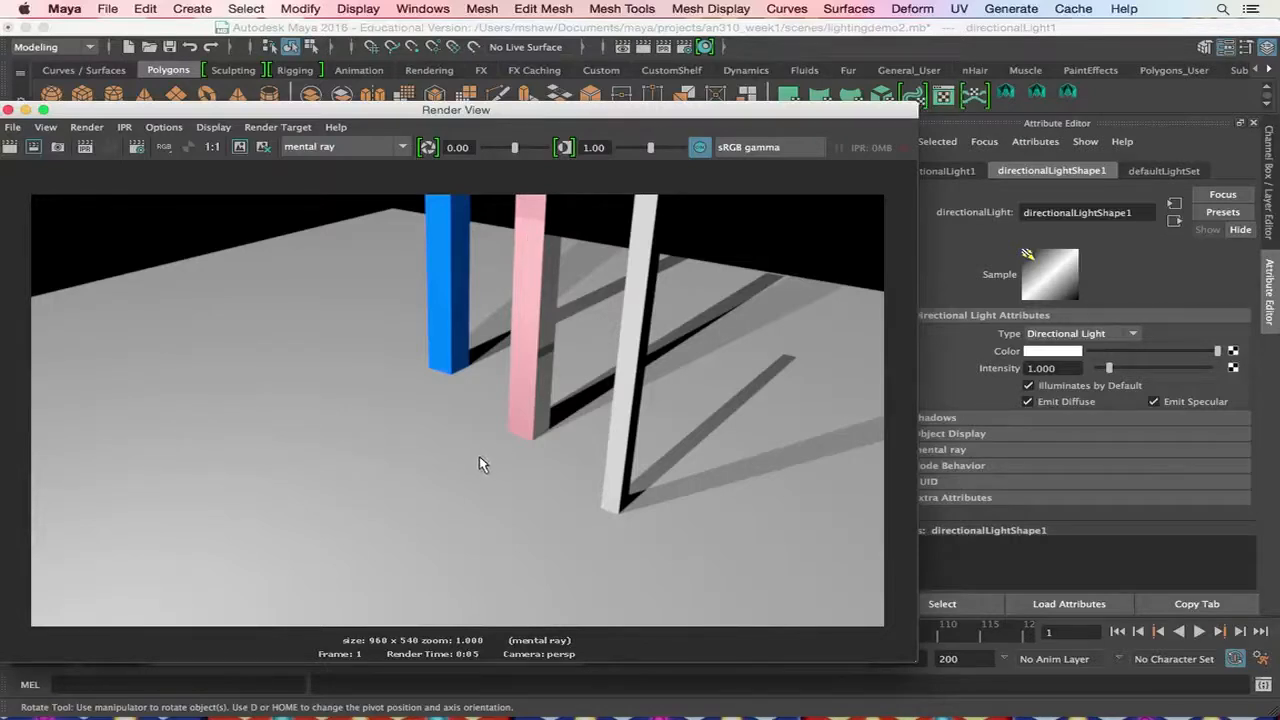
Re-render the full image area as a region, and re-render only a marked region over the floor beside the blue post.
{"action": "left_click_drag", "start_coordinate": [258, 112], "coordinate": [371, 63]}
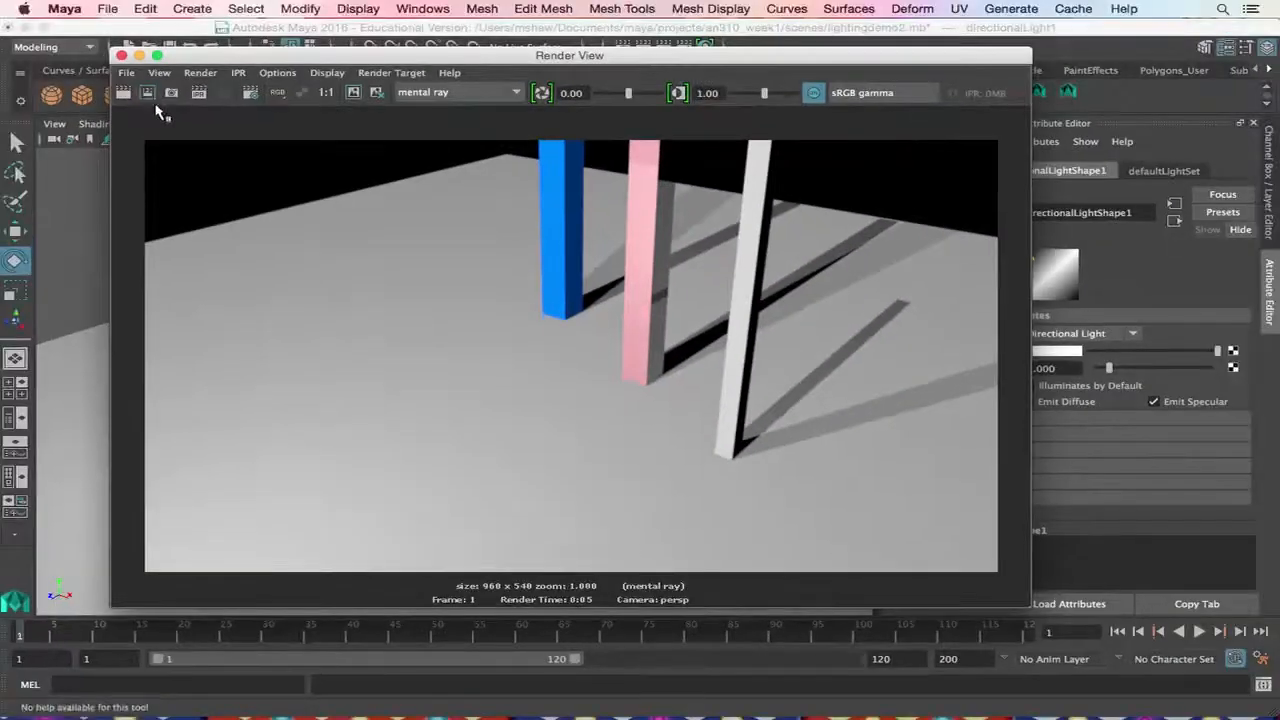
{"action": "left_click", "coordinate": [148, 93]}
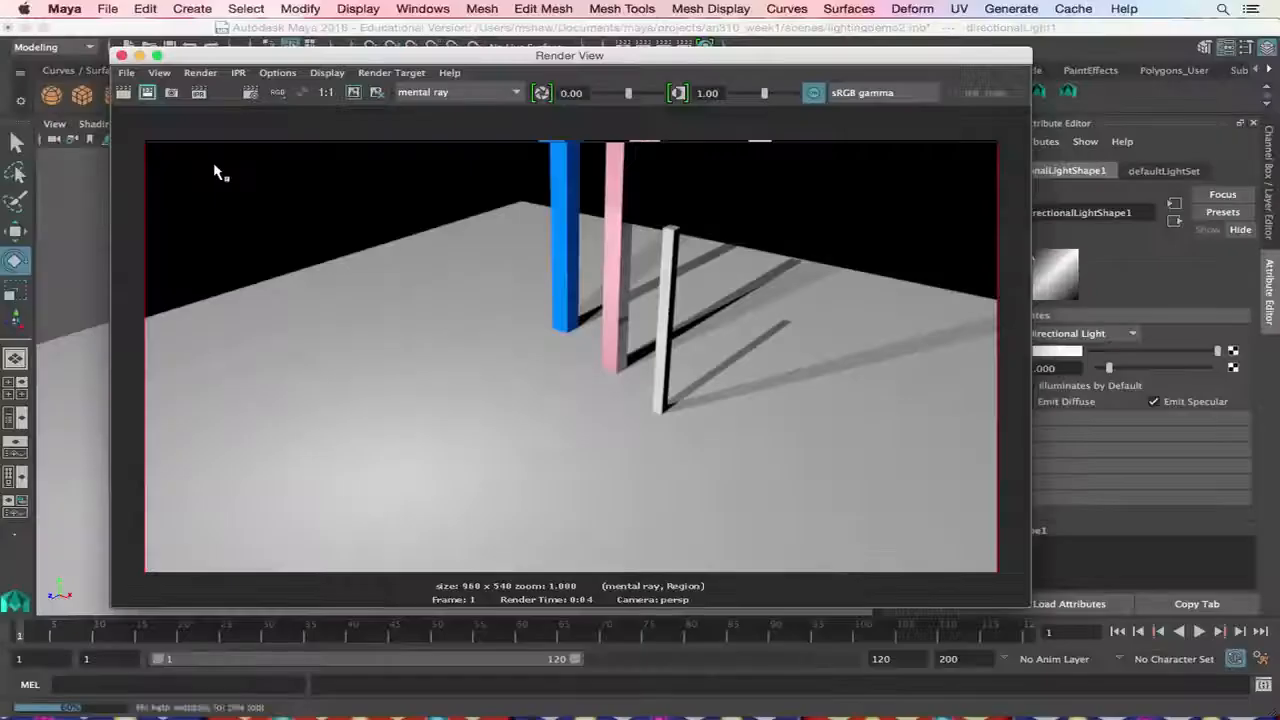
{"action": "left_click_drag", "start_coordinate": [564, 665], "coordinate": [1279, 719]}
{"action": "left_click_drag", "start_coordinate": [564, 492], "coordinate": [564, 488]}
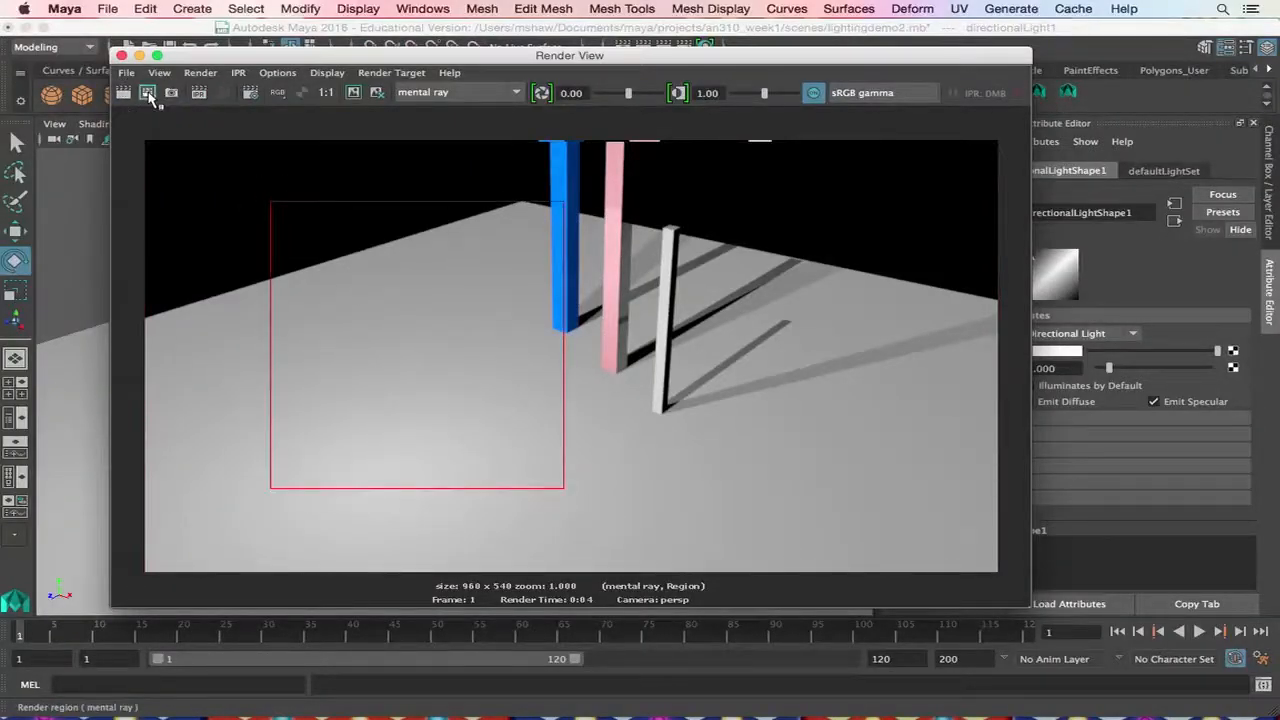
{"action": "left_click", "coordinate": [147, 93]}
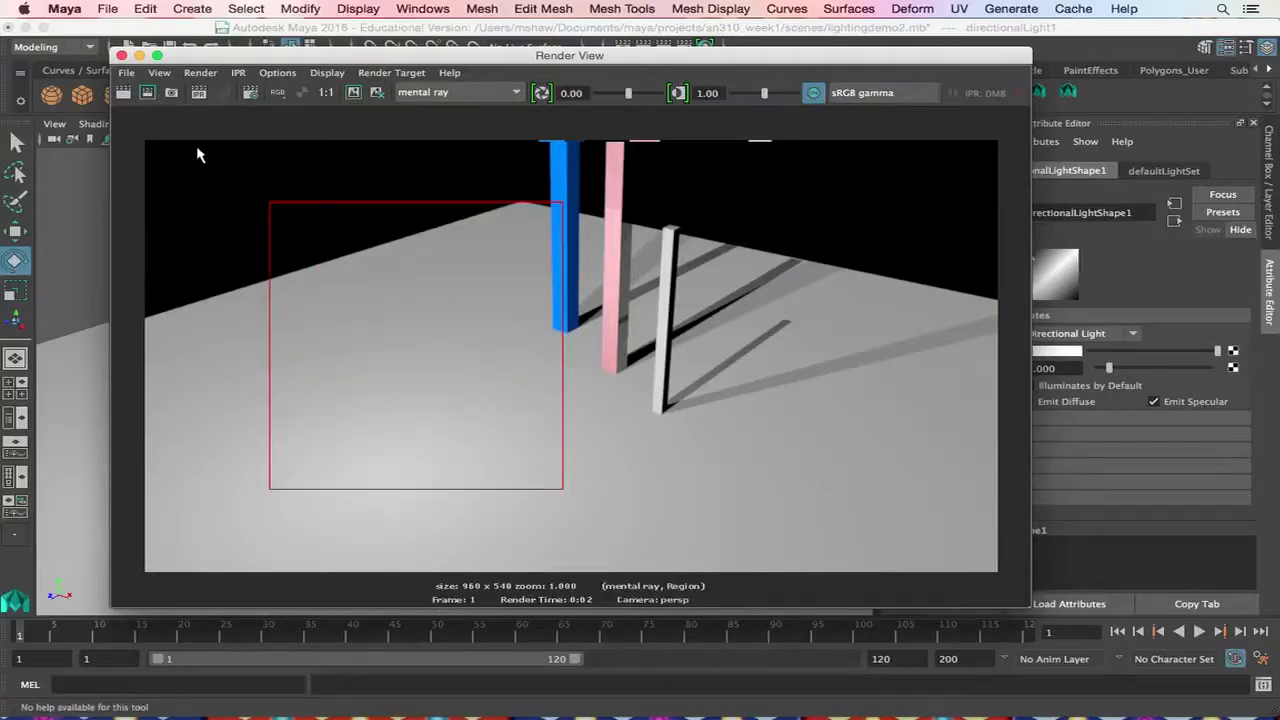
Start a mental ray IPR render on a large region covering the three posts, keeping the lights in the viewport accessible.
{"action": "left_click", "coordinate": [199, 92]}
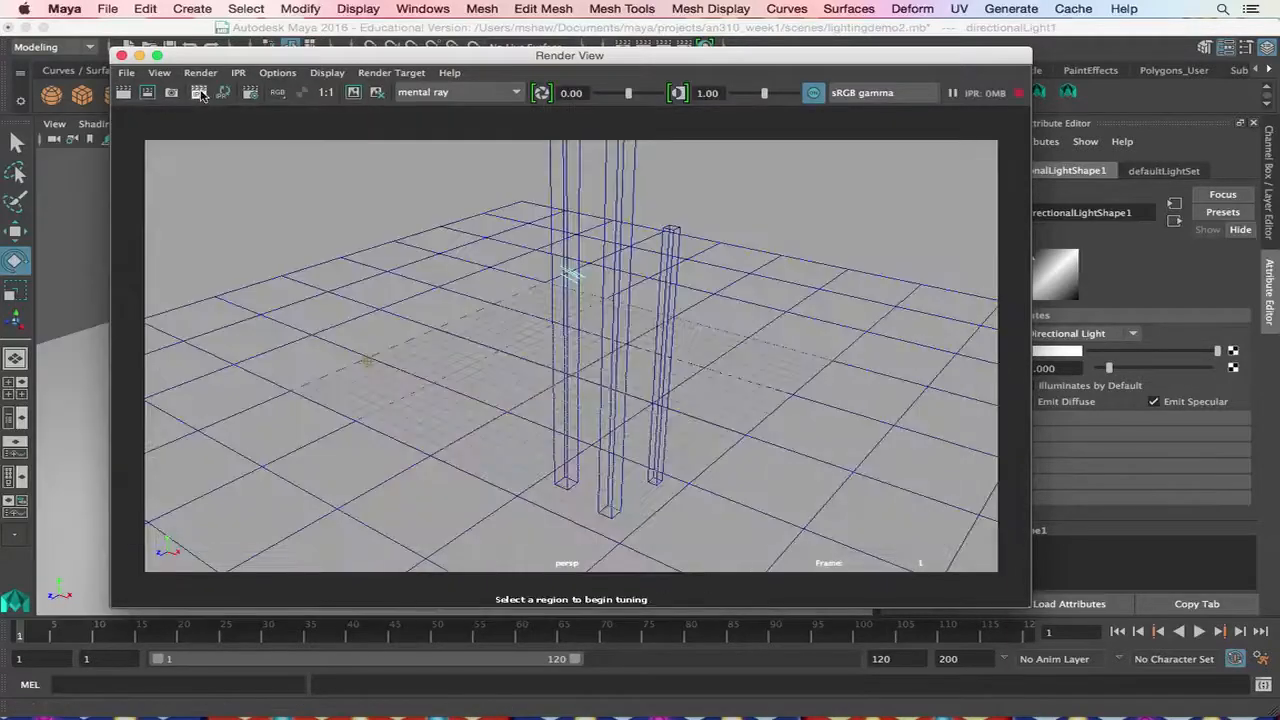
{"action": "left_click_drag", "start_coordinate": [139, 131], "coordinate": [853, 465]}
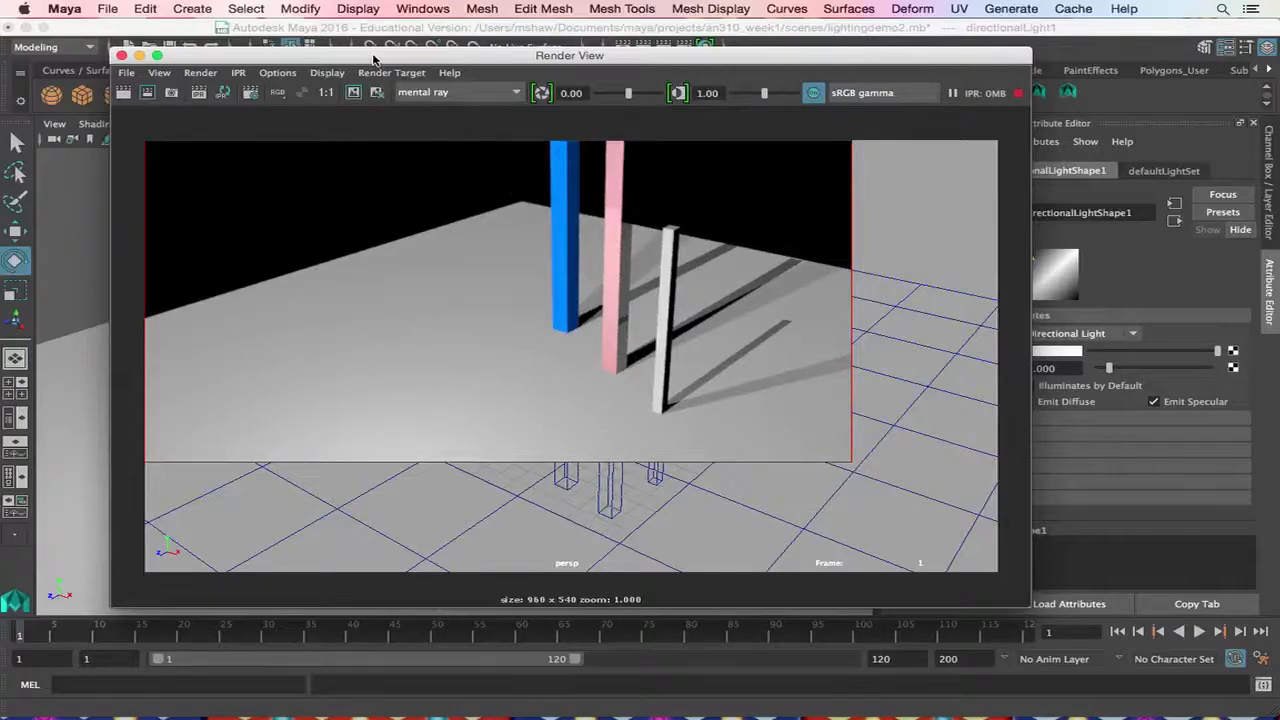
{"action": "left_click_drag", "start_coordinate": [373, 61], "coordinate": [836, 74]}
Delete the point light and bring the render window back to examine the IPR update.
{"action": "left_click", "coordinate": [257, 386]}
{"action": "left_click", "coordinate": [257, 386]}
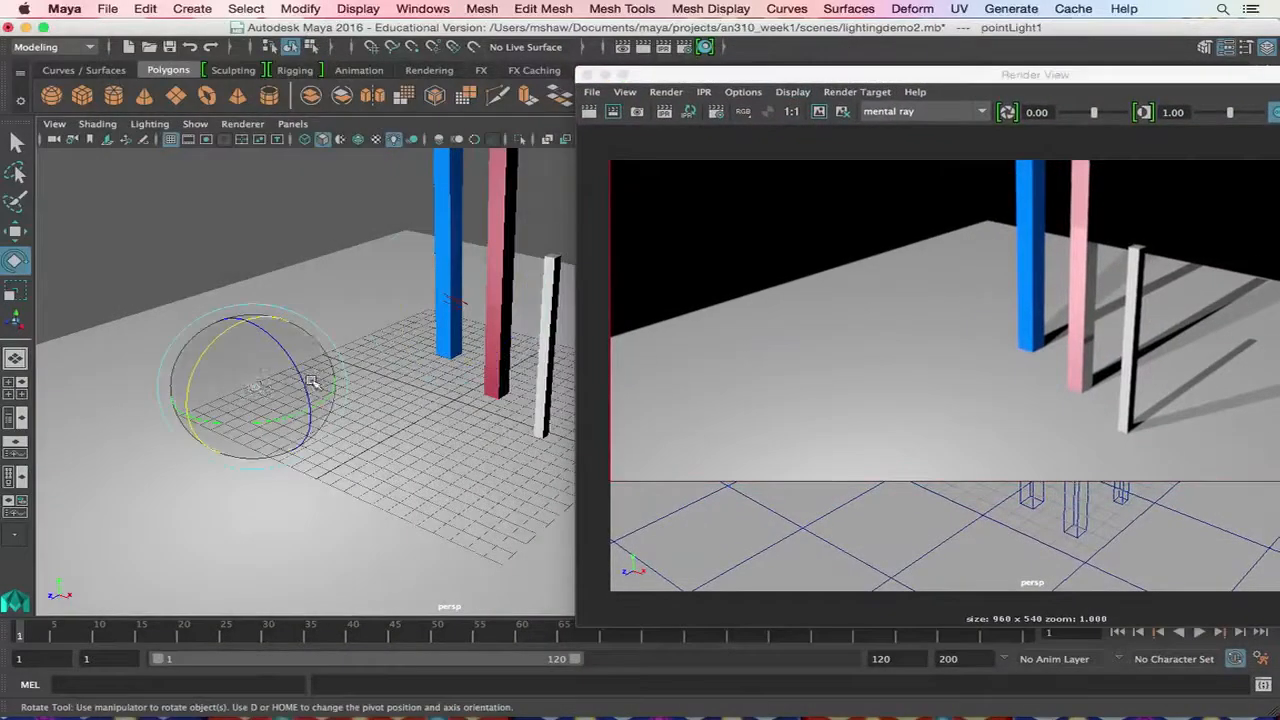
{"action": "key", "text": "Delete"}
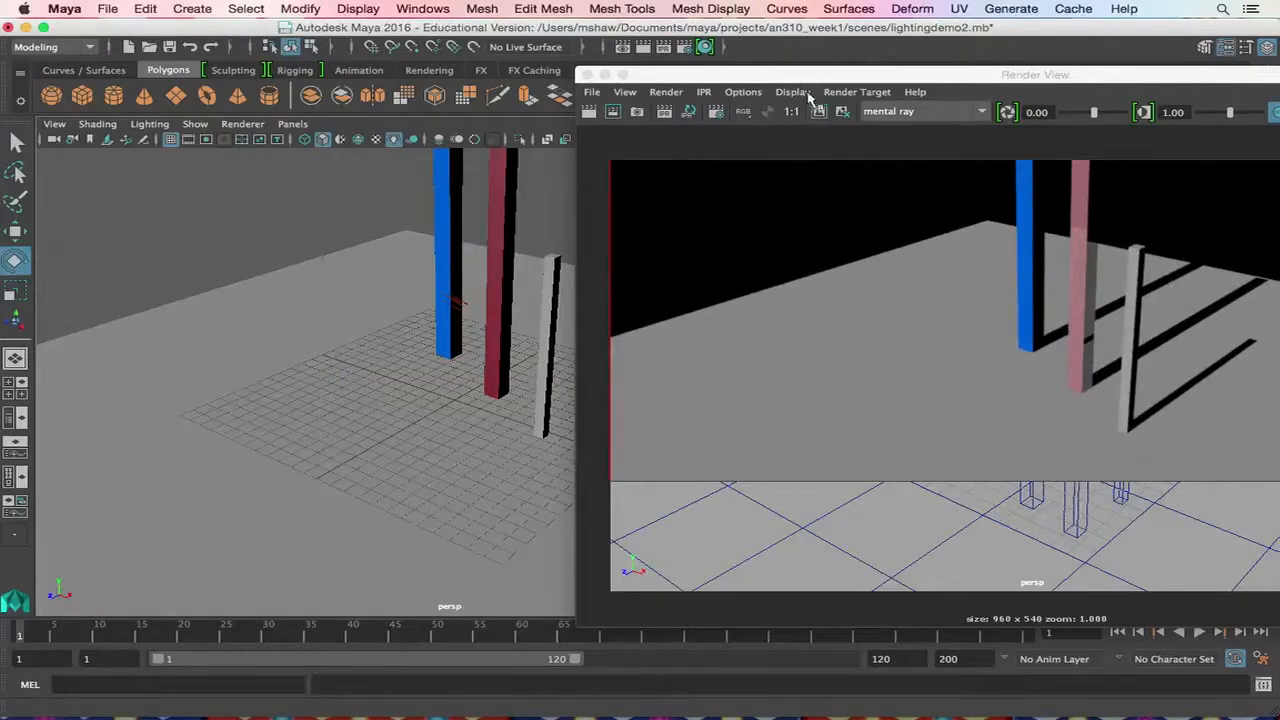
{"action": "left_click_drag", "start_coordinate": [792, 75], "coordinate": [272, 35]}
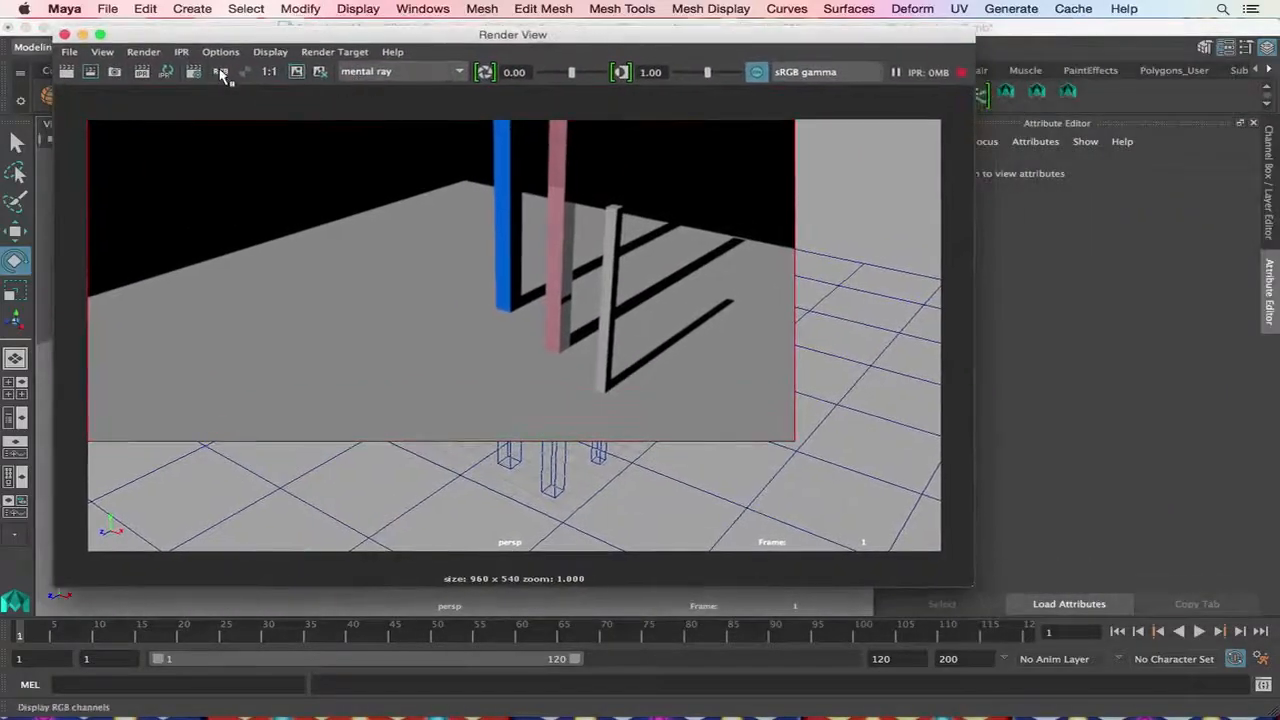
Render the whole frame with mental ray and re-render only a small marked region over the black background.
{"action": "left_click", "coordinate": [66, 72]}
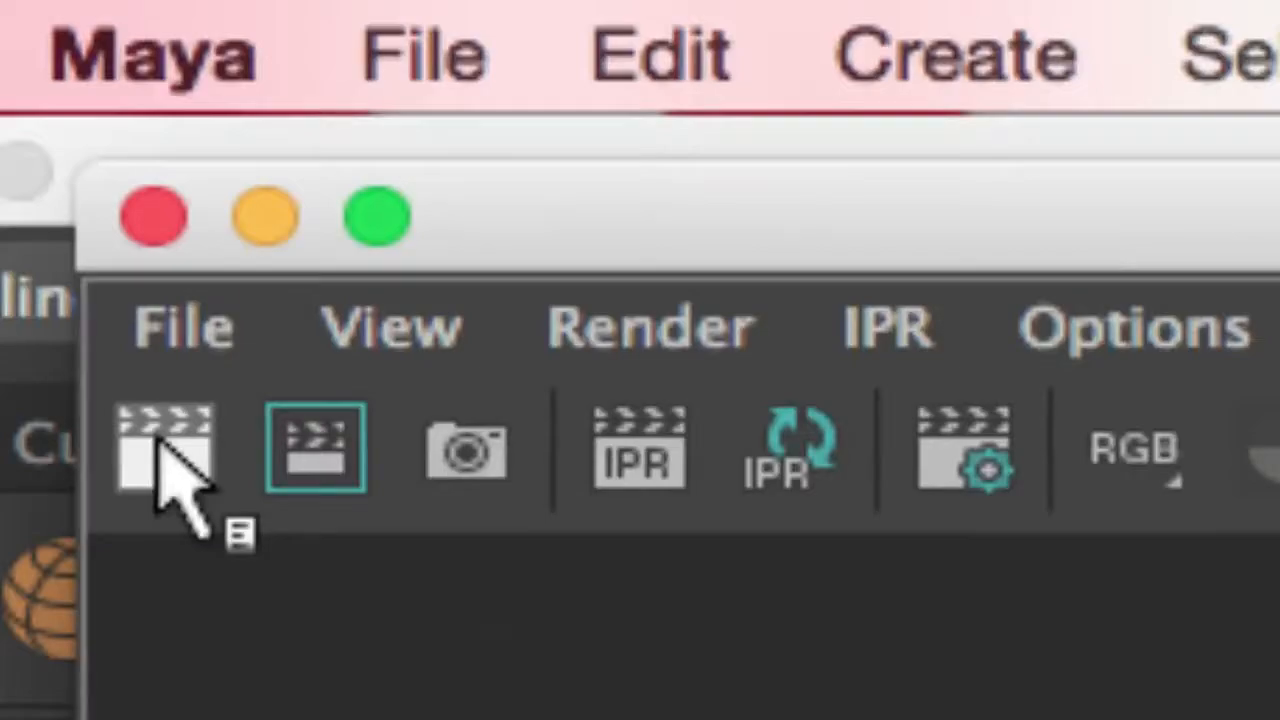
{"action": "left_click", "coordinate": [162, 474]}
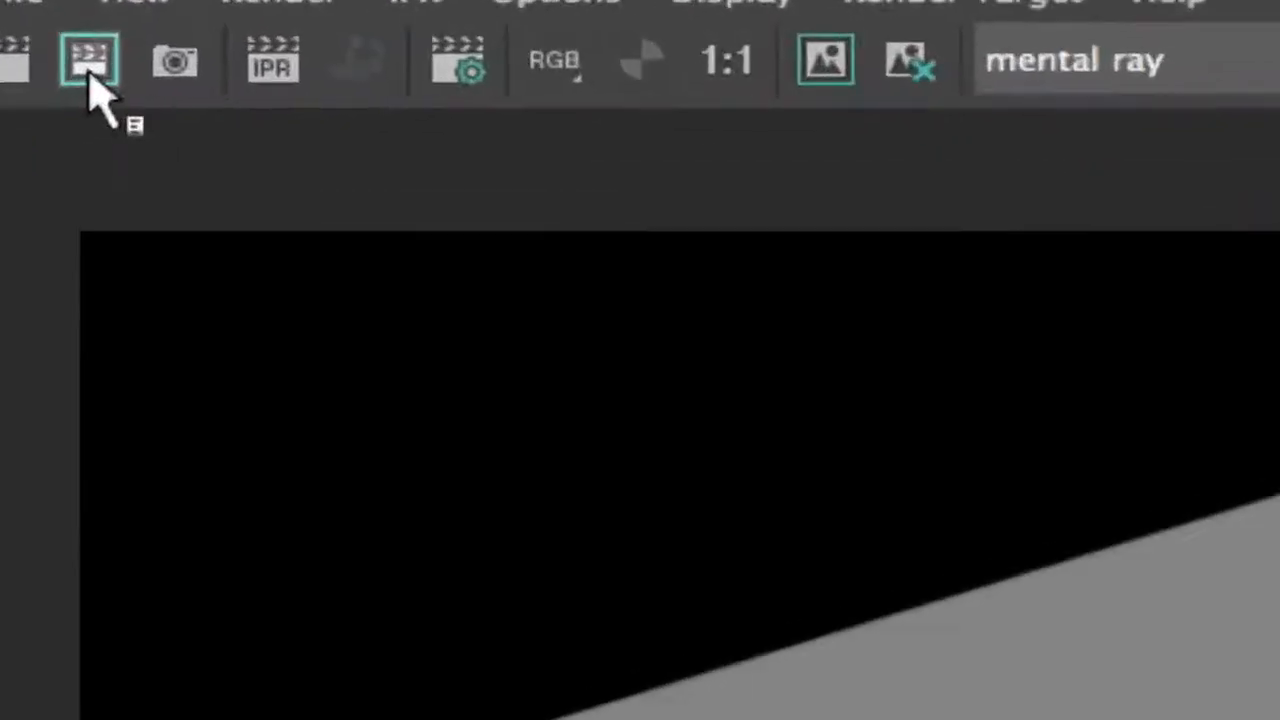
{"action": "left_click_drag", "start_coordinate": [178, 326], "coordinate": [352, 719]}
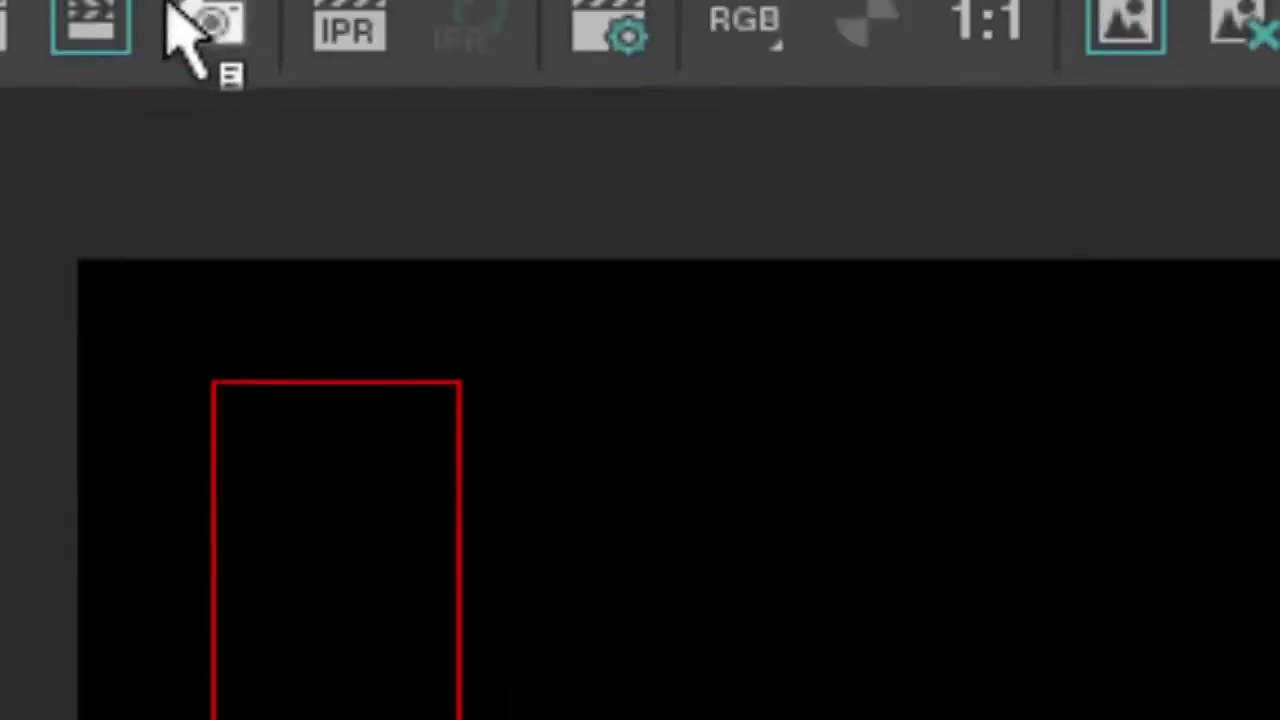
{"action": "left_click", "coordinate": [102, 14]}
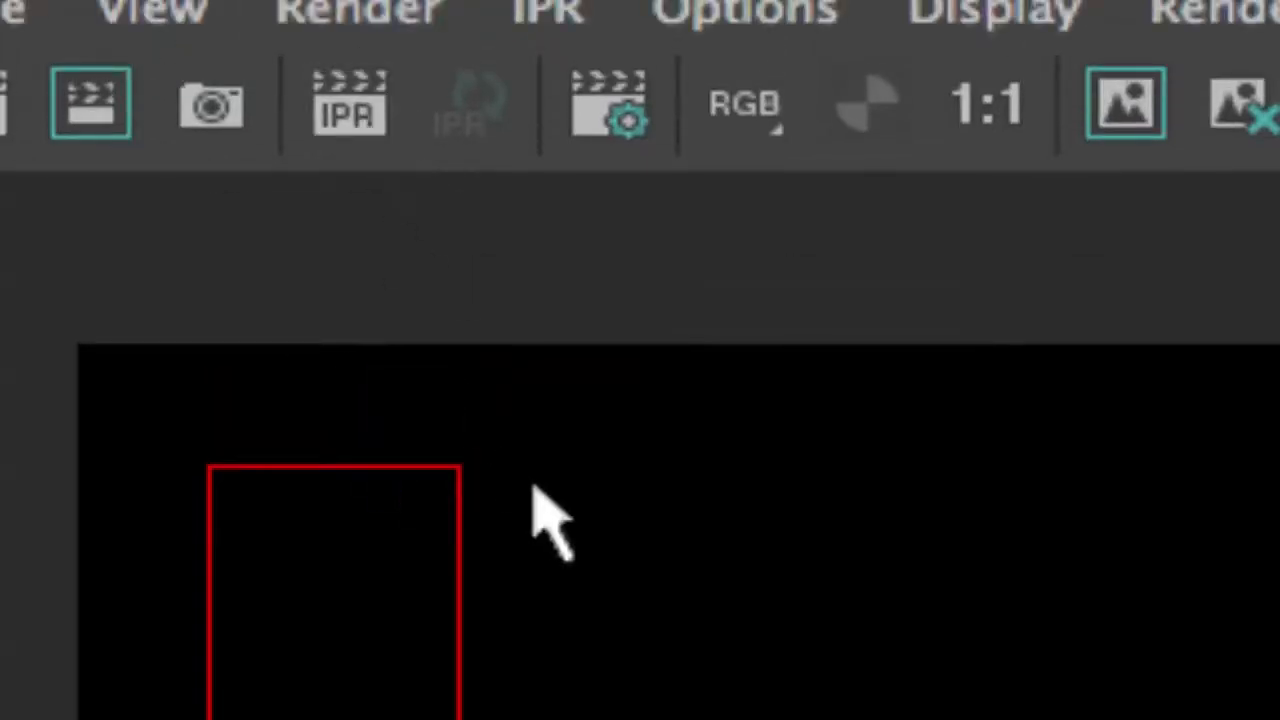
{"action": "left_click_drag", "start_coordinate": [533, 487], "coordinate": [902, 717]}
Start a new IPR render on a region across the blue and pink posts, and close the render window.
{"action": "left_click", "coordinate": [358, 378]}
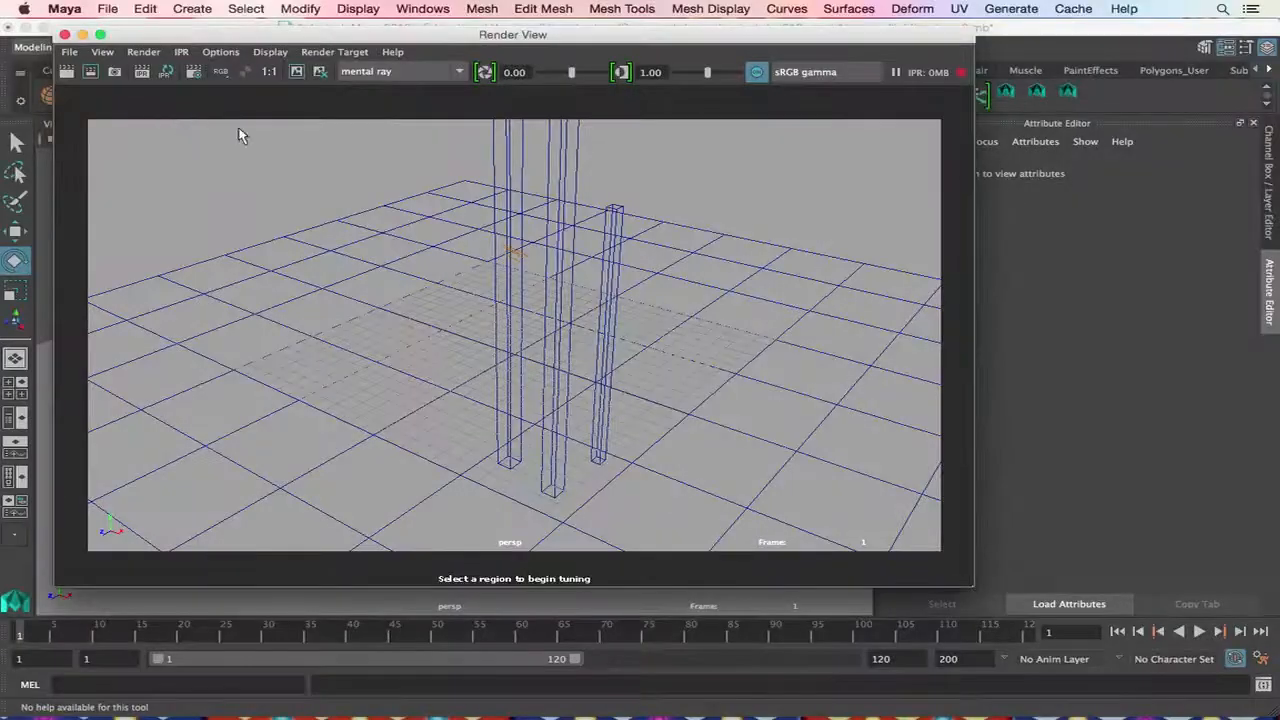
{"action": "left_click_drag", "start_coordinate": [274, 144], "coordinate": [565, 293]}
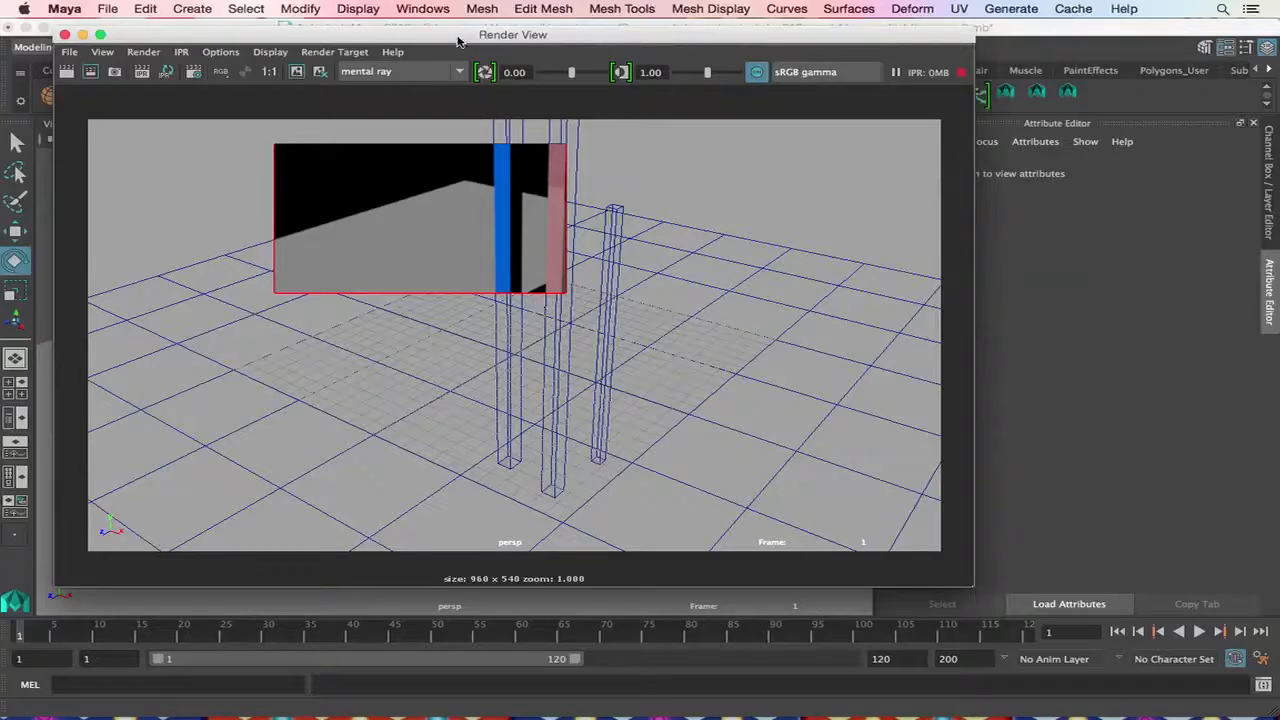
{"action": "left_click_drag", "start_coordinate": [460, 35], "coordinate": [703, 88]}
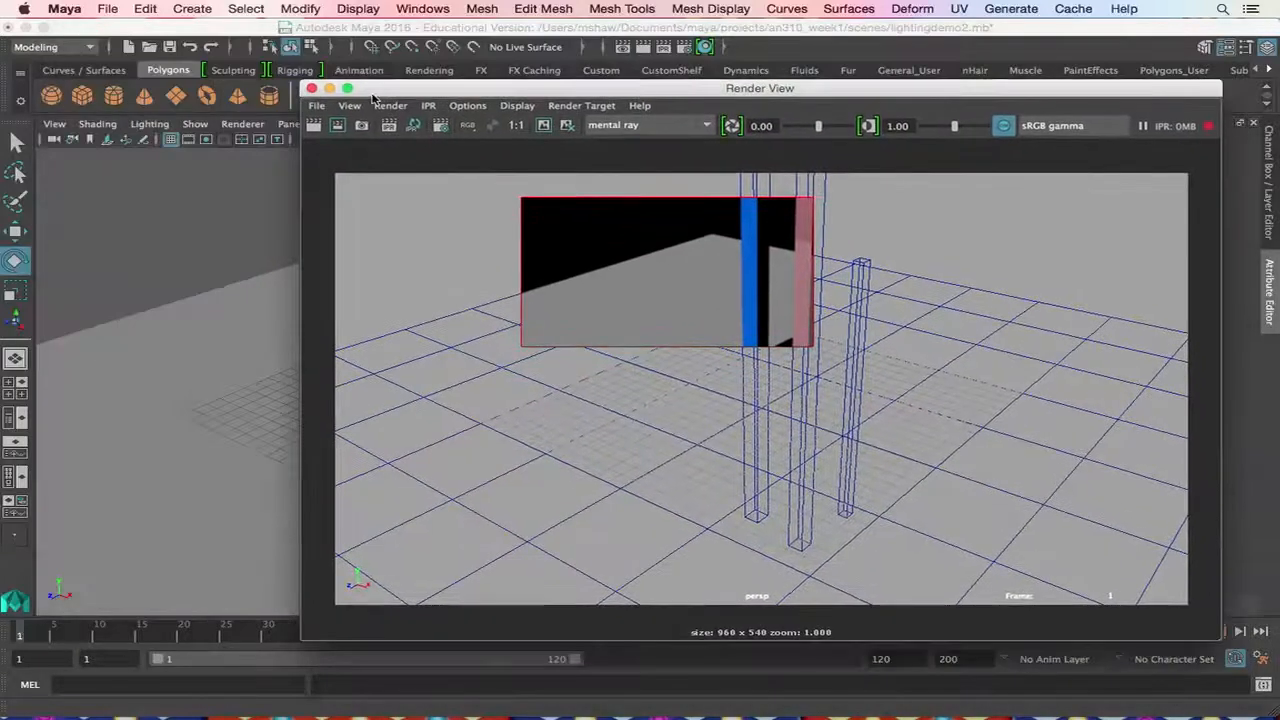
{"action": "left_click", "coordinate": [311, 88]}
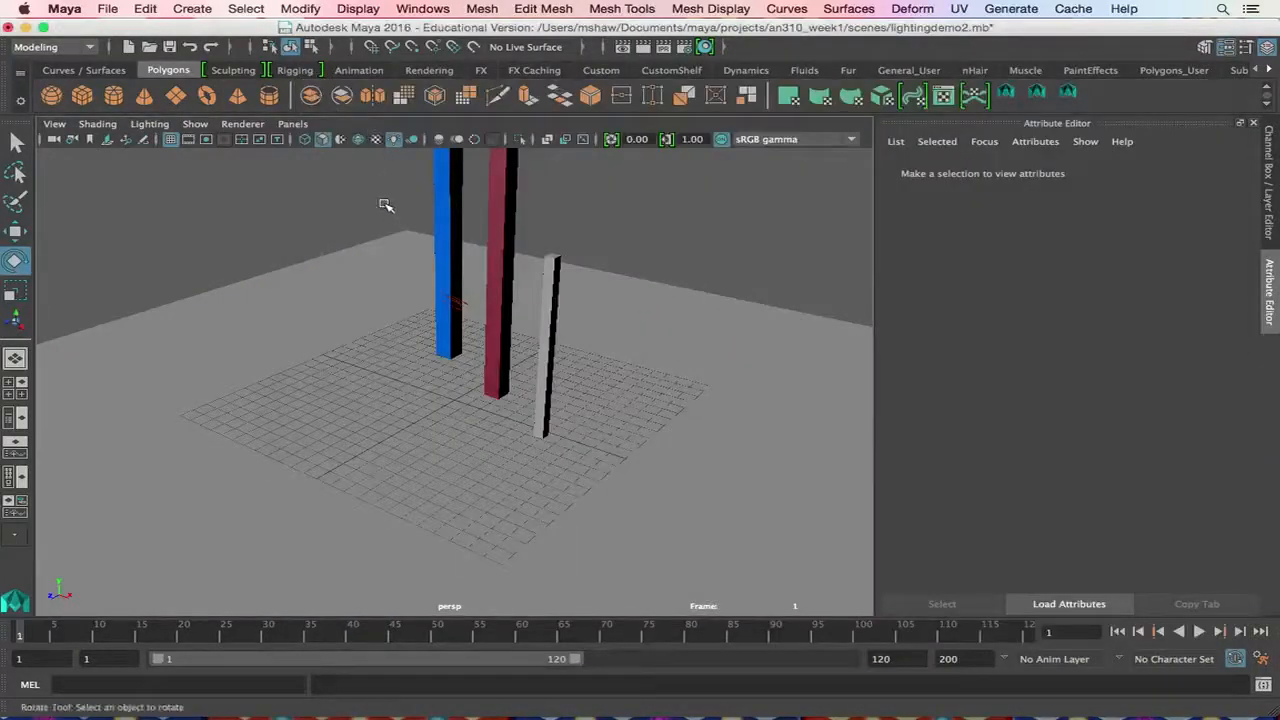
Switch to Chrome to view the mental ray Plugin for Maya 2016 download page, and return to Maya.
{"action": "left_click", "coordinate": [215, 710]}
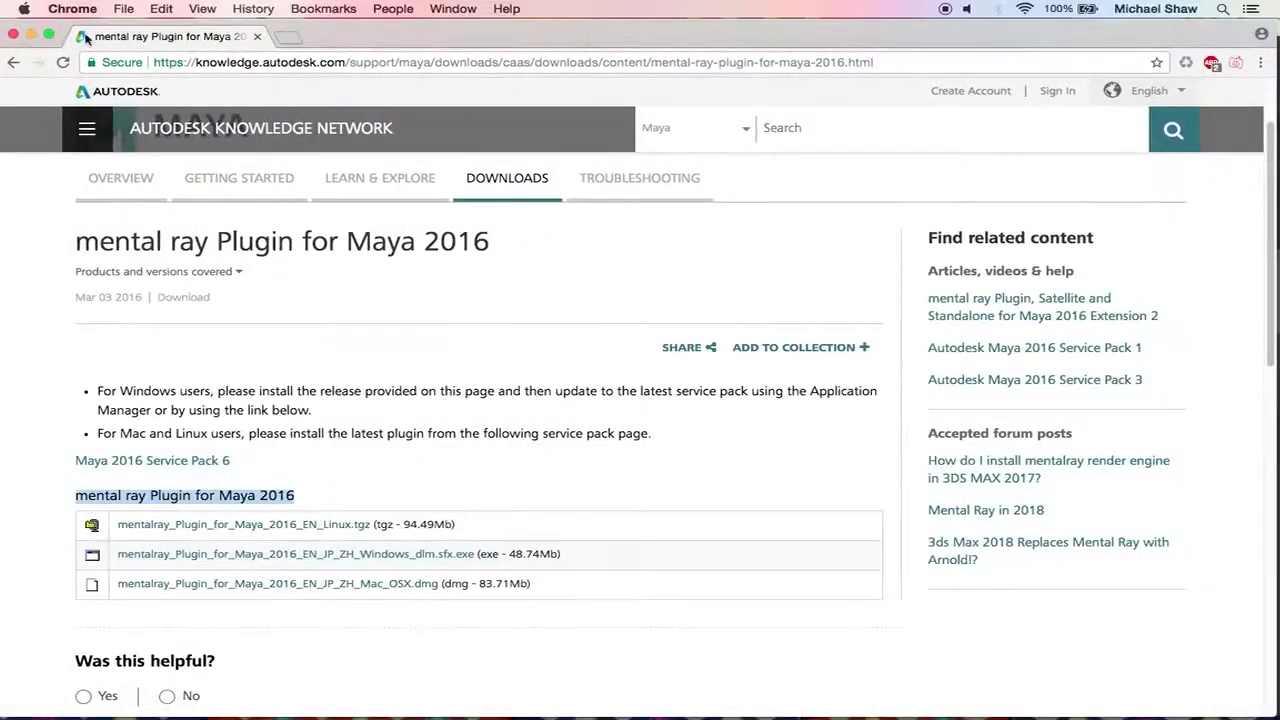
{"action": "left_click", "coordinate": [31, 35]}
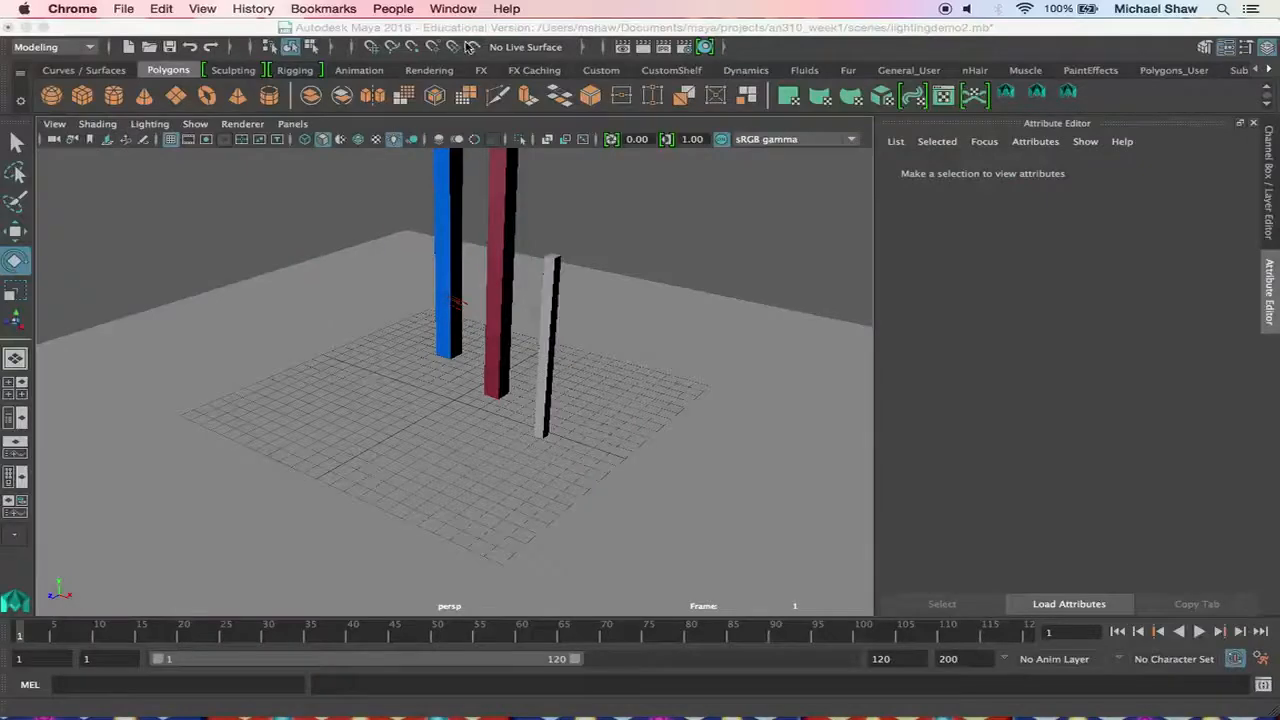
{"action": "left_click", "coordinate": [465, 30]}
Open the Plug-in Manager and look through its list for Mayatomr.bundle in the mentalrayForMaya2016 group.
{"action": "left_click", "coordinate": [408, 8]}
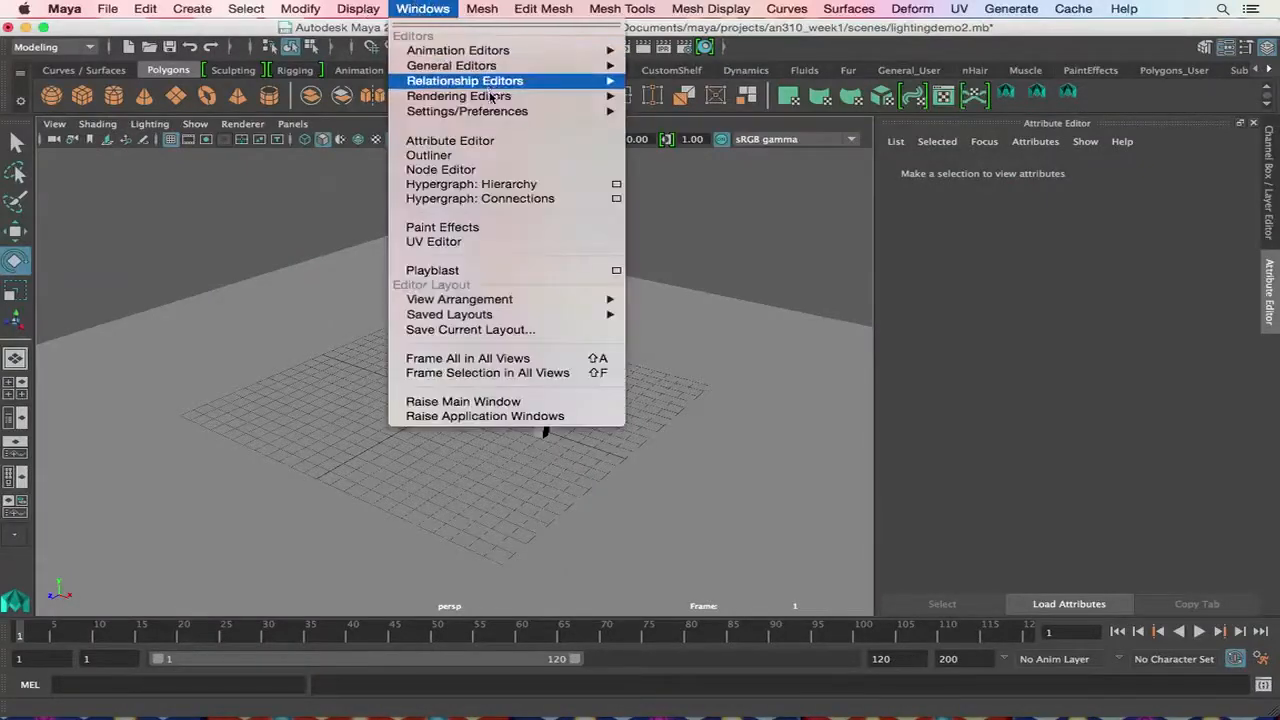
{"action": "mouse_move", "coordinate": [496, 112]}
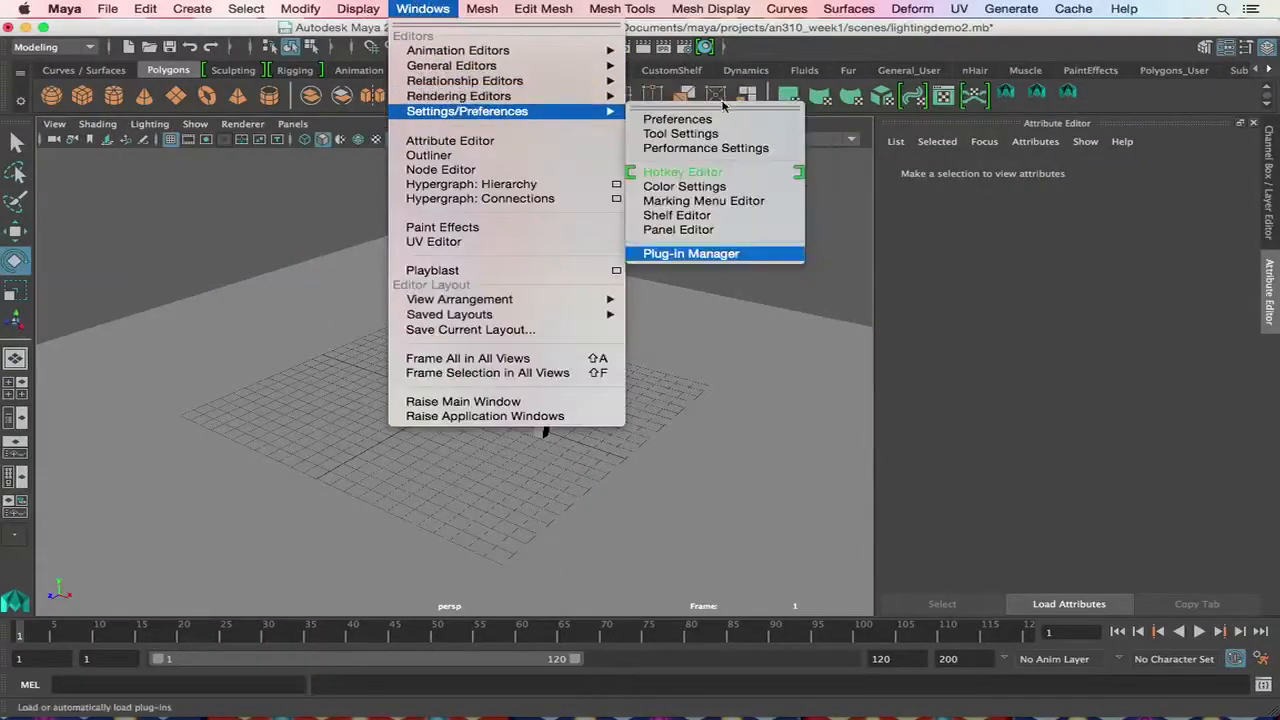
{"action": "left_click", "coordinate": [716, 254]}
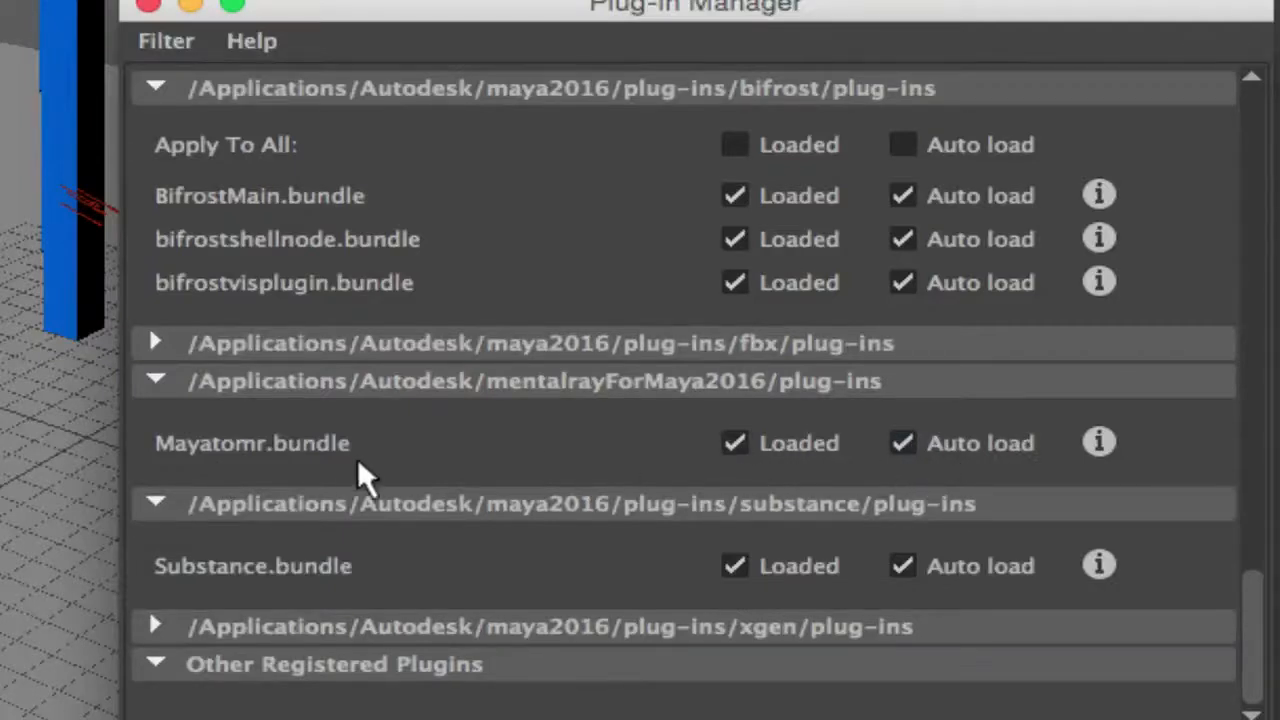
{"action": "scroll", "coordinate": [323, 450], "scroll_direction": "up", "scroll_amount": 15}
{"action": "scroll", "coordinate": [355, 420], "scroll_direction": "down", "scroll_amount": 10}
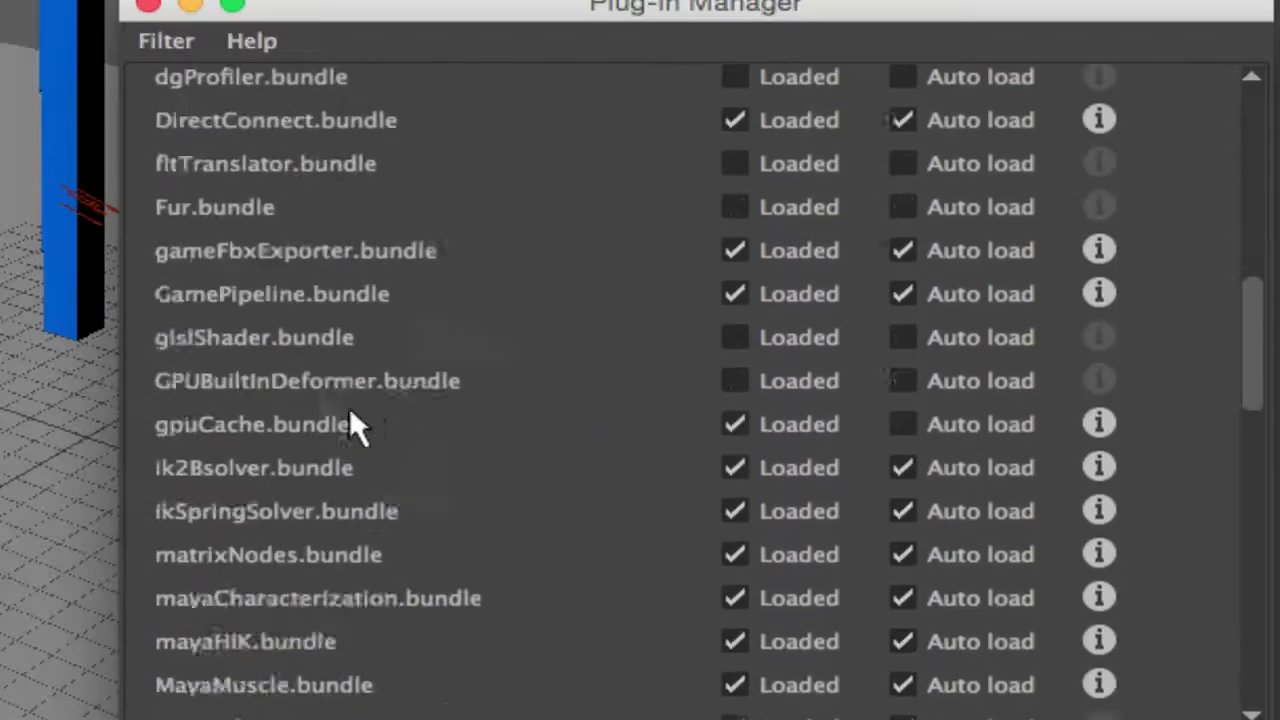
{"action": "scroll", "coordinate": [349, 408], "scroll_direction": "down", "scroll_amount": 10}
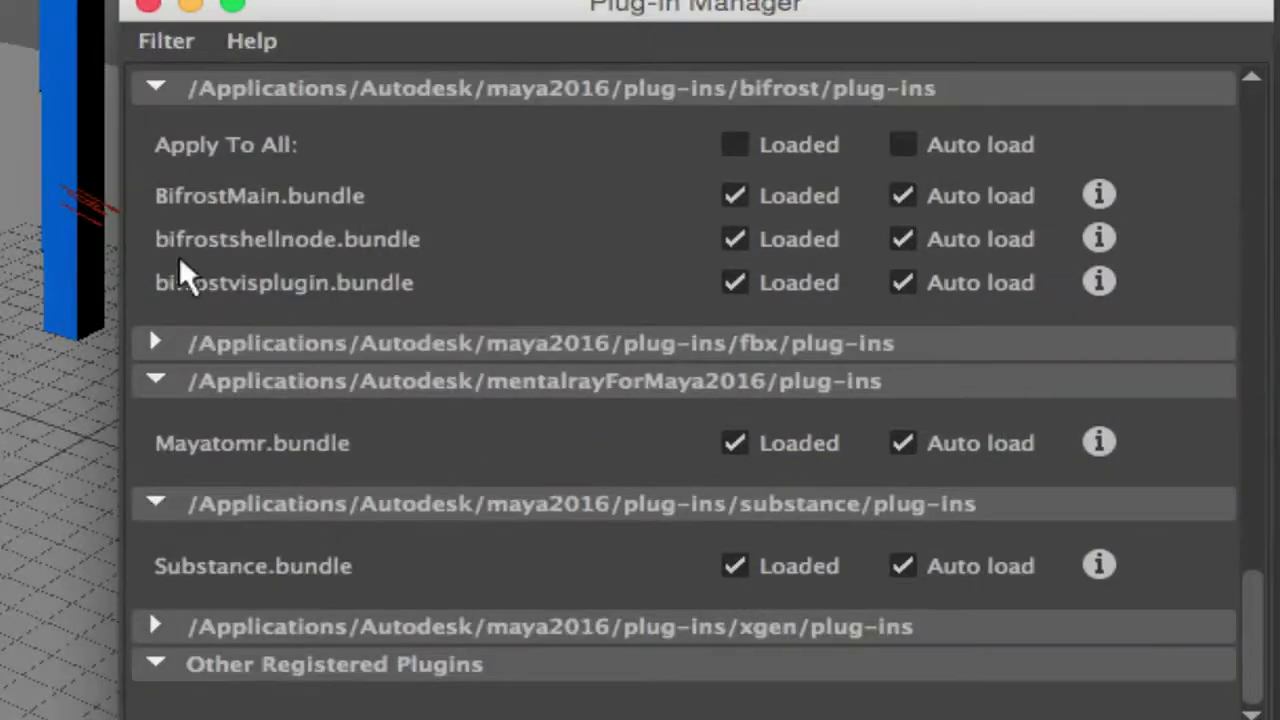
Expand the fbx and xgen plug-in groups, review the Loaded and Auto load settings, and close the Plug-in Manager.
{"action": "left_click", "coordinate": [155, 341]}
{"action": "scroll", "coordinate": [148, 530], "scroll_direction": "down", "scroll_amount": 3}
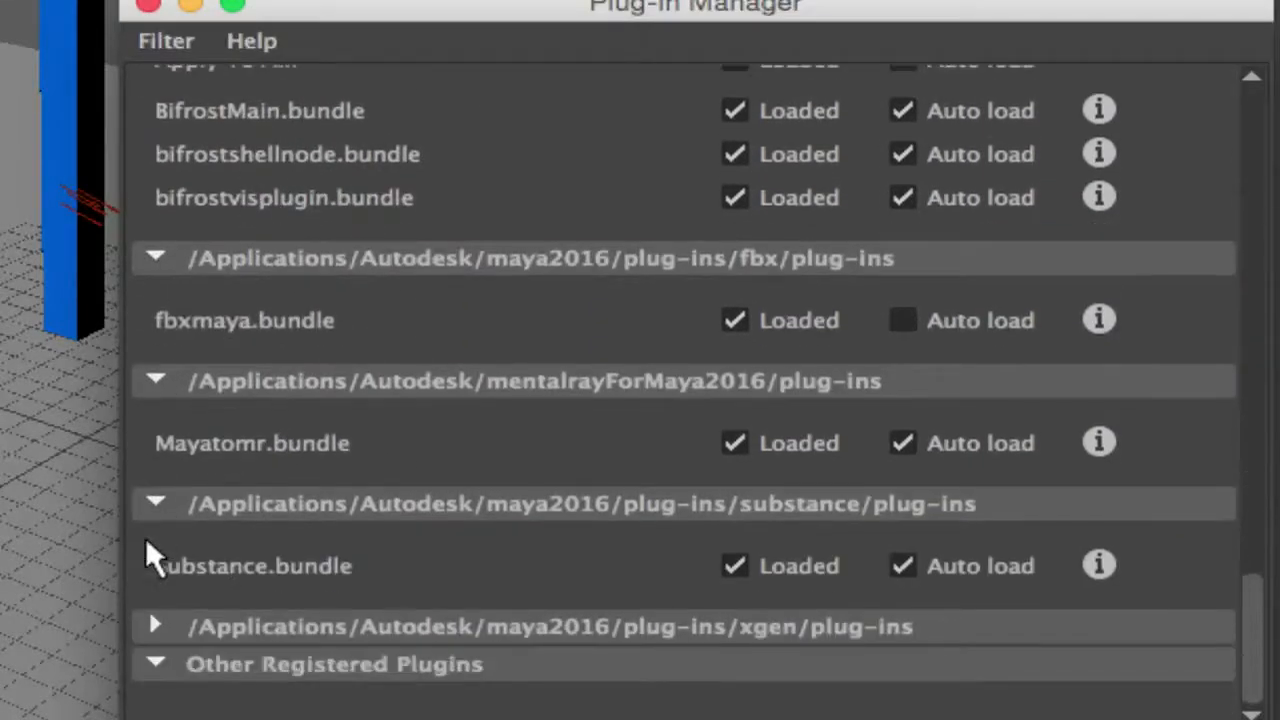
{"action": "left_click", "coordinate": [154, 620]}
{"action": "scroll", "coordinate": [157, 620], "scroll_direction": "down", "scroll_amount": 3}
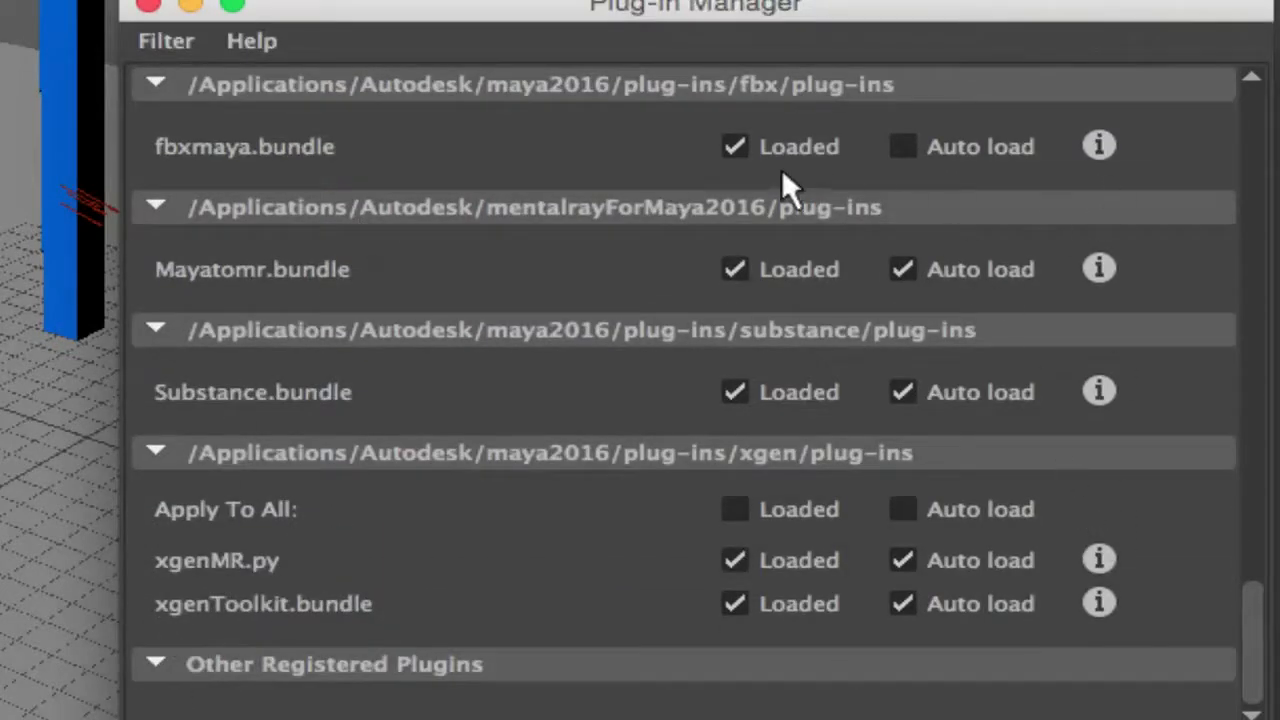
{"action": "scroll", "coordinate": [502, 271], "scroll_direction": "up", "scroll_amount": 10}
{"action": "scroll", "coordinate": [502, 270], "scroll_direction": "down", "scroll_amount": 3}
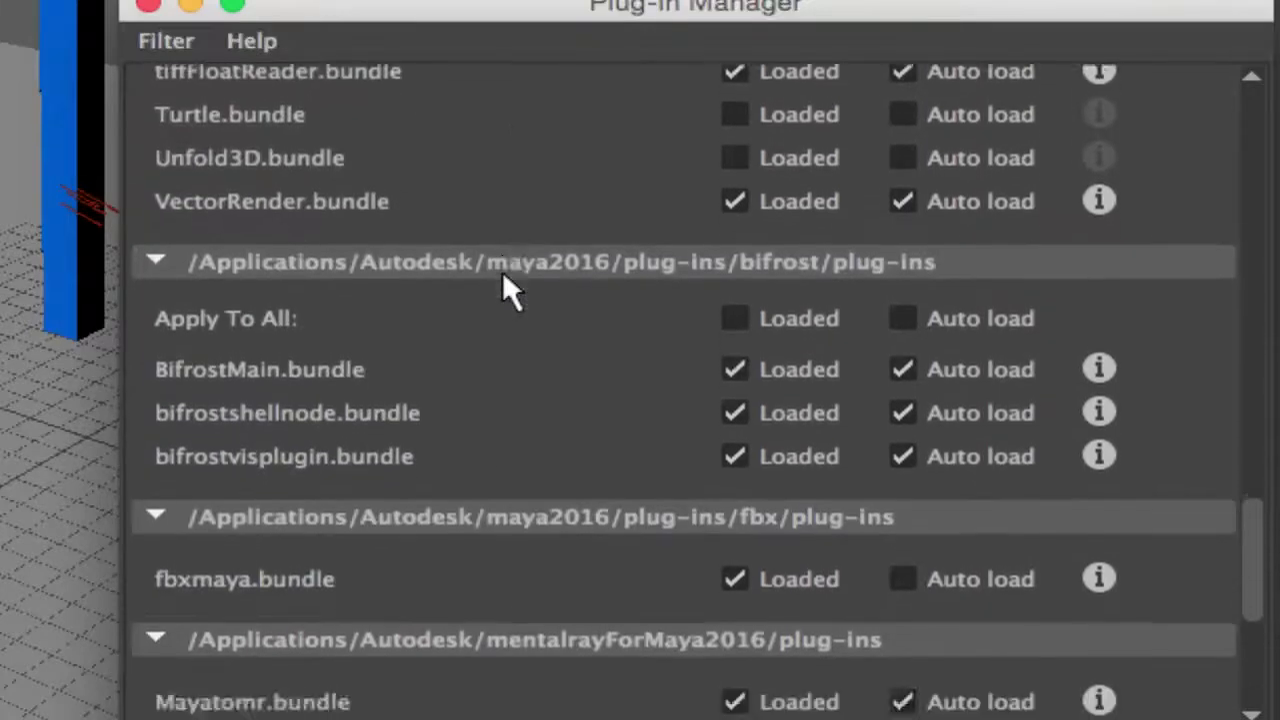
{"action": "scroll", "coordinate": [502, 270], "scroll_direction": "up", "scroll_amount": 1}
{"action": "scroll", "coordinate": [503, 272], "scroll_direction": "down", "scroll_amount": 1}
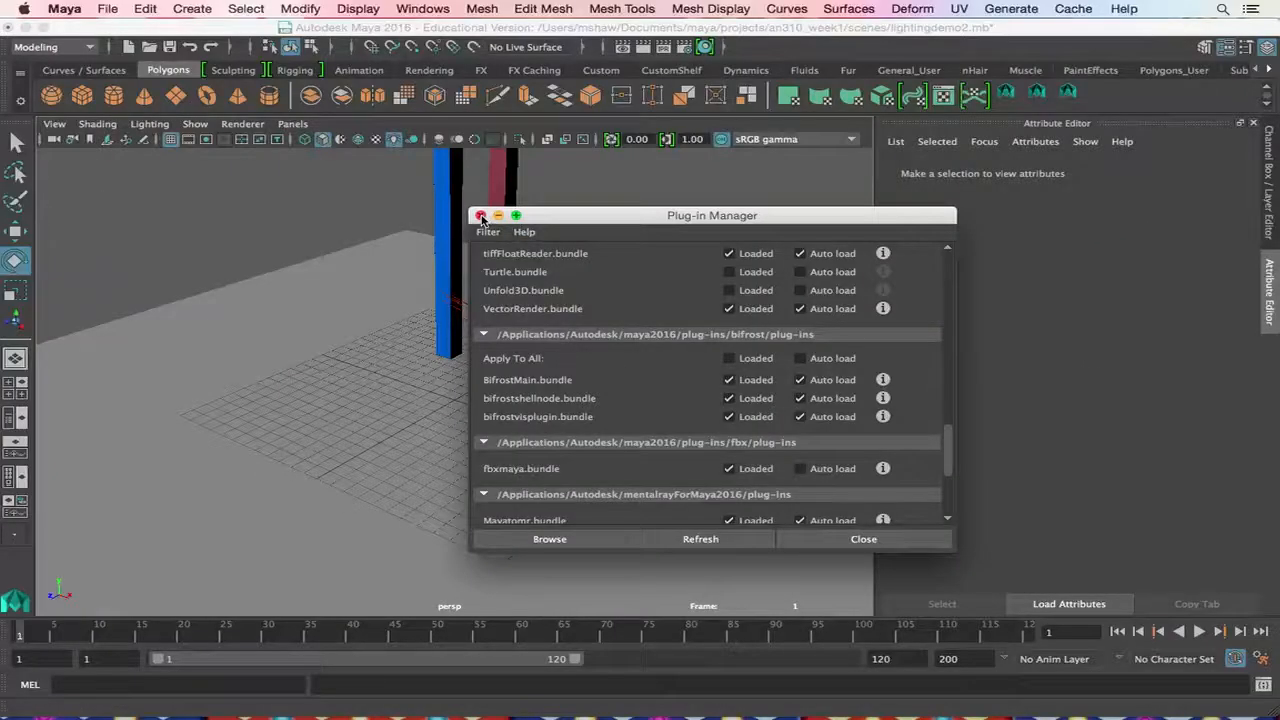
{"action": "left_click", "coordinate": [480, 216]}
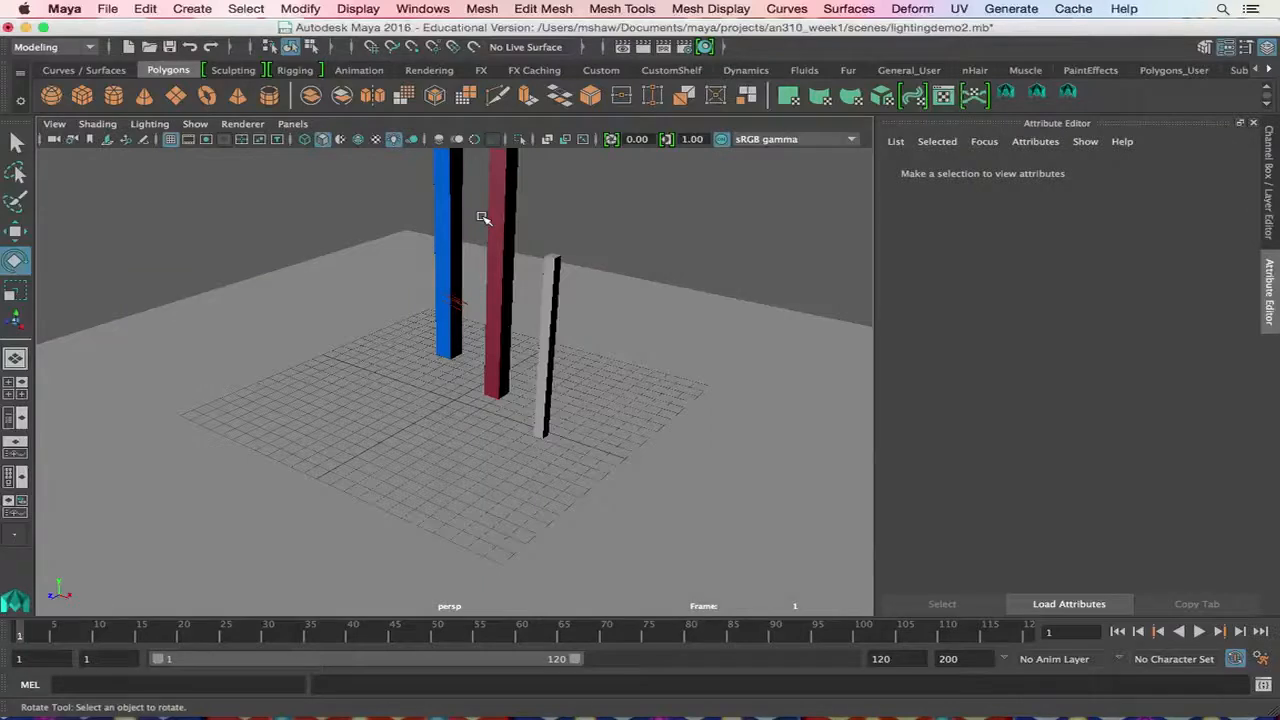
Delete the directional light beside the blue post.
{"action": "mouse_move", "coordinate": [371, 351]}
{"action": "left_mouse_down", "text": "alt"}
{"action": "mouse_move", "coordinate": [486, 291]}
{"action": "mouse_move", "coordinate": [383, 348]}
{"action": "left_mouse_up", "text": "alt"}
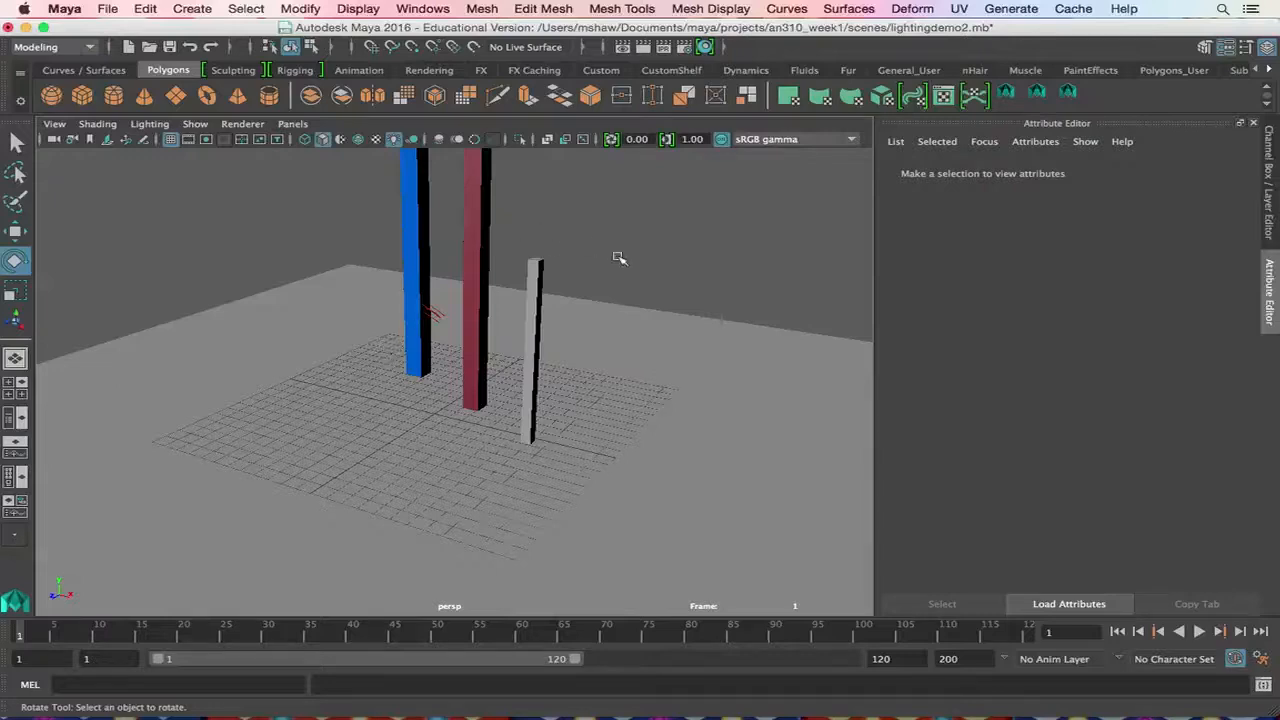
{"action": "left_click", "coordinate": [442, 314]}
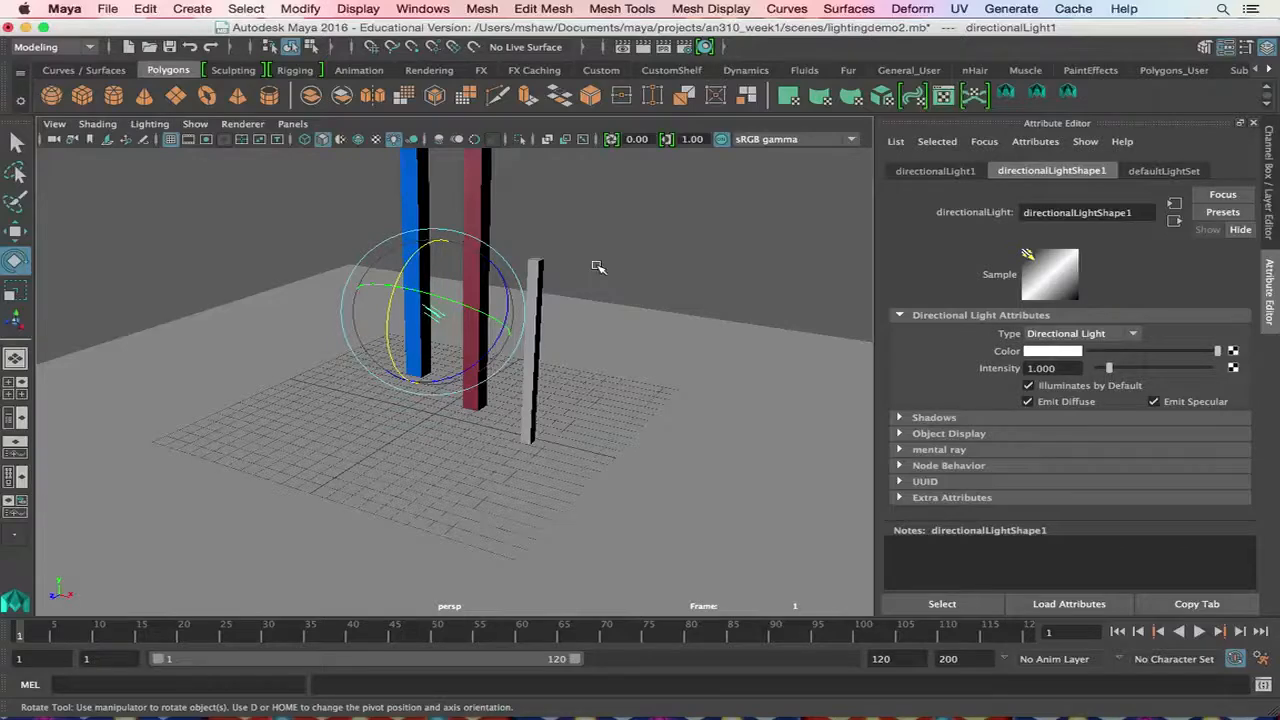
{"action": "key", "text": "Delete"}
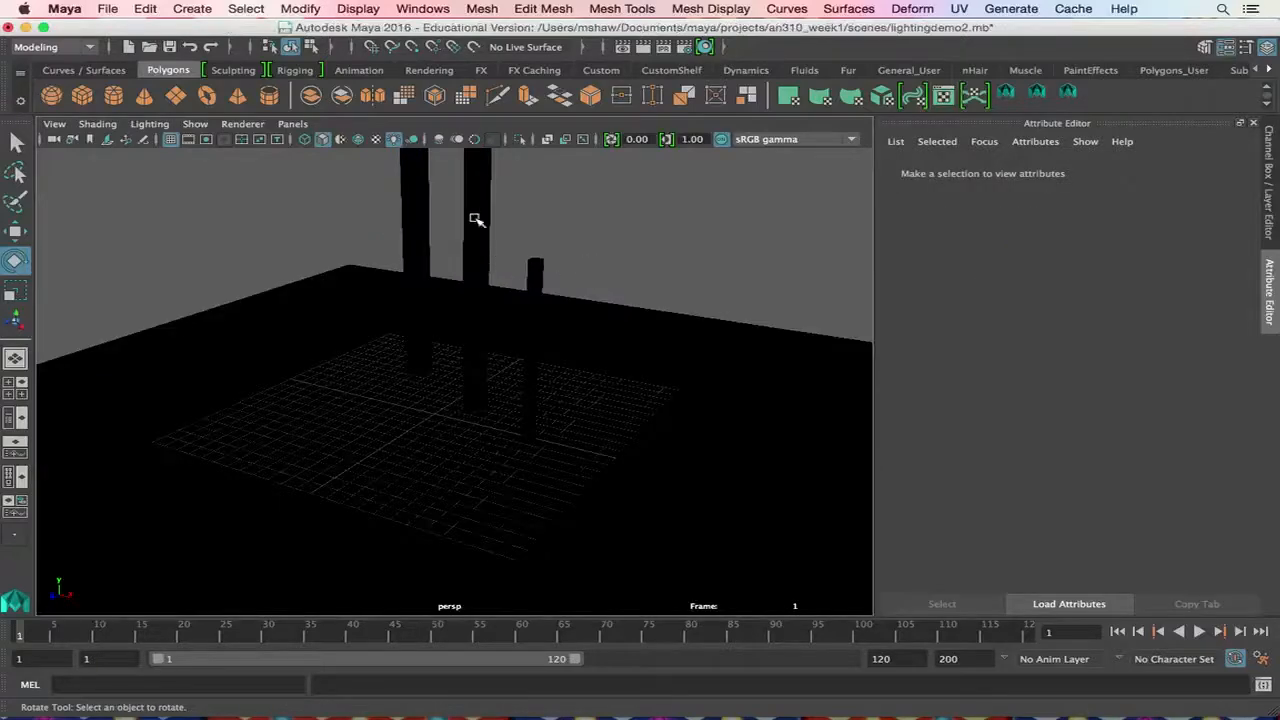
Open the Render Settings and review the common options, including file output, renderable camera and the image size presets.
{"action": "left_click_drag", "start_coordinate": [591, 263], "coordinate": [624, 208], "text": "alt"}
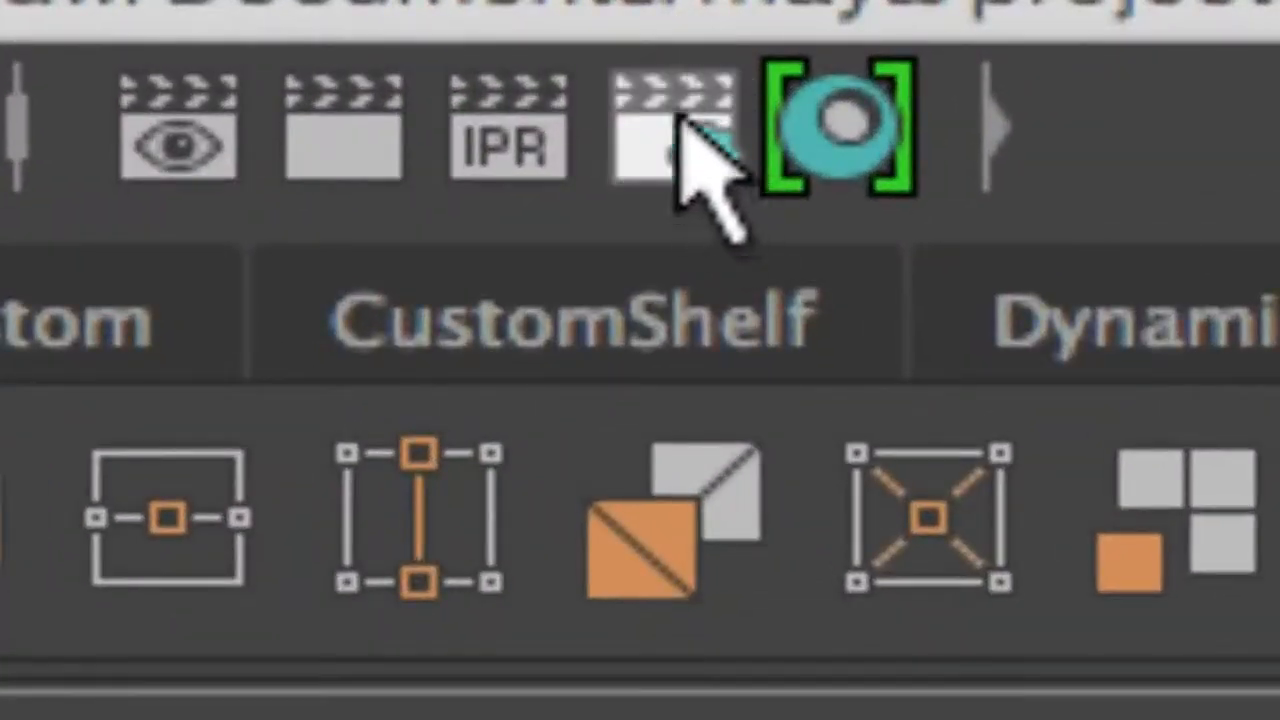
{"action": "left_click", "coordinate": [713, 162]}
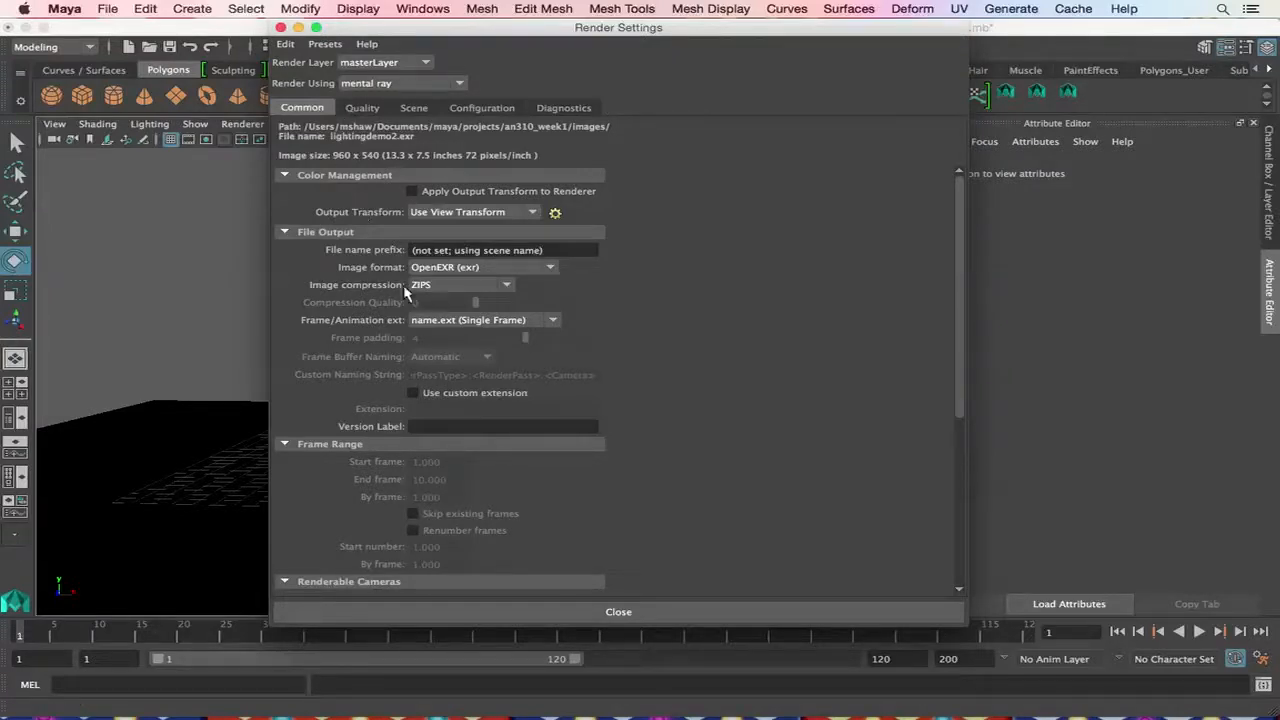
{"action": "scroll", "coordinate": [403, 290], "scroll_direction": "down", "scroll_amount": 5}
{"action": "scroll", "coordinate": [403, 284], "scroll_direction": "down", "scroll_amount": 5}
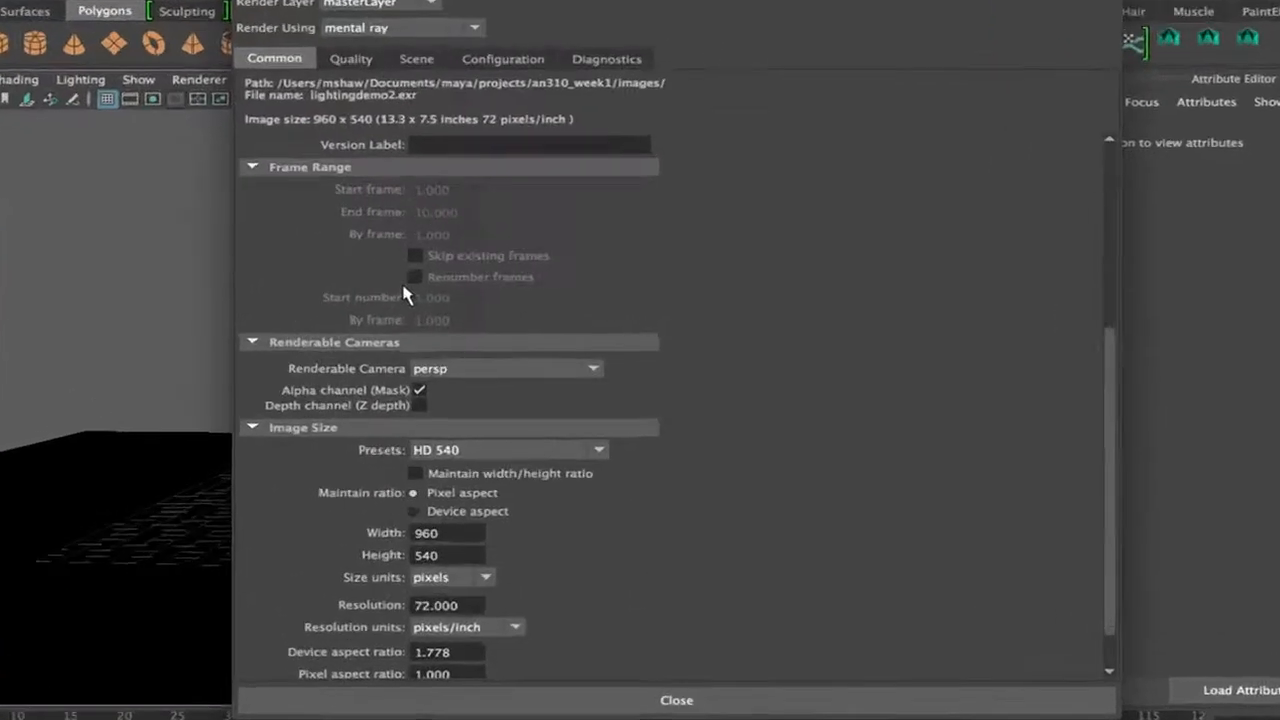
{"action": "scroll", "coordinate": [351, 350], "scroll_direction": "down", "scroll_amount": 2}
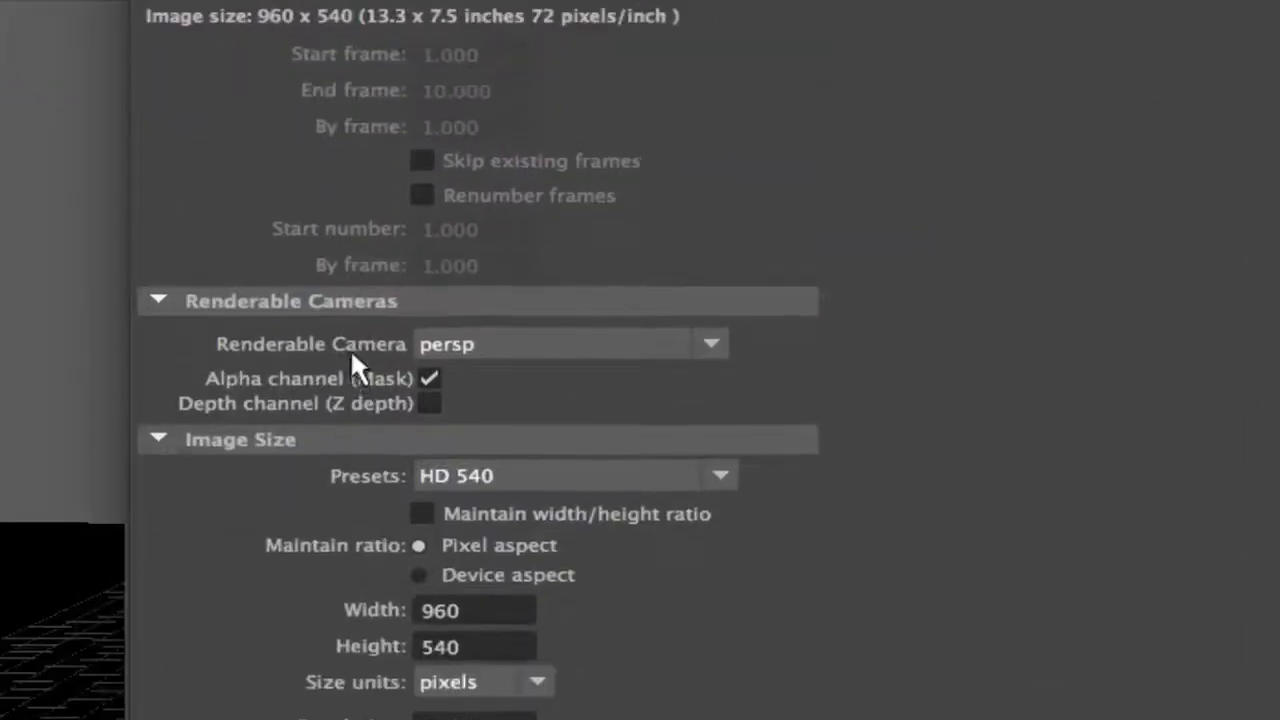
{"action": "scroll", "coordinate": [351, 350], "scroll_direction": "up", "scroll_amount": 10}
{"action": "scroll", "coordinate": [351, 350], "scroll_direction": "down", "scroll_amount": 10}
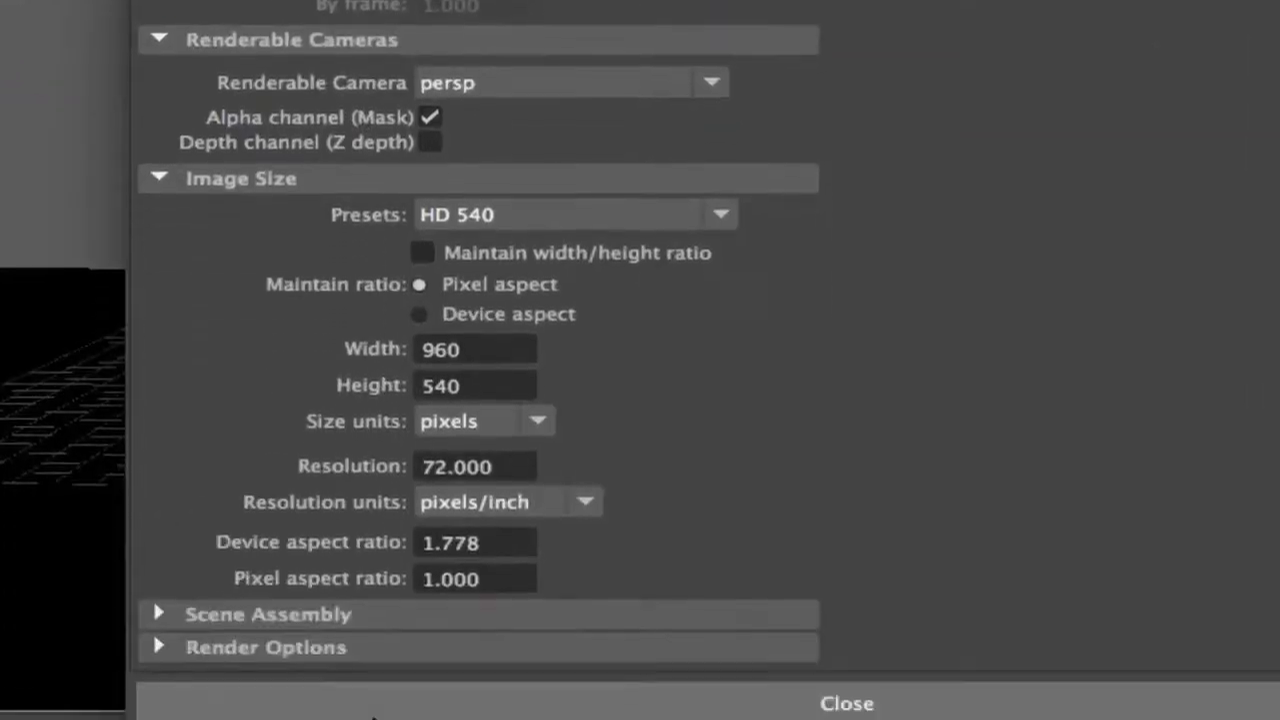
{"action": "left_click", "coordinate": [548, 216]}
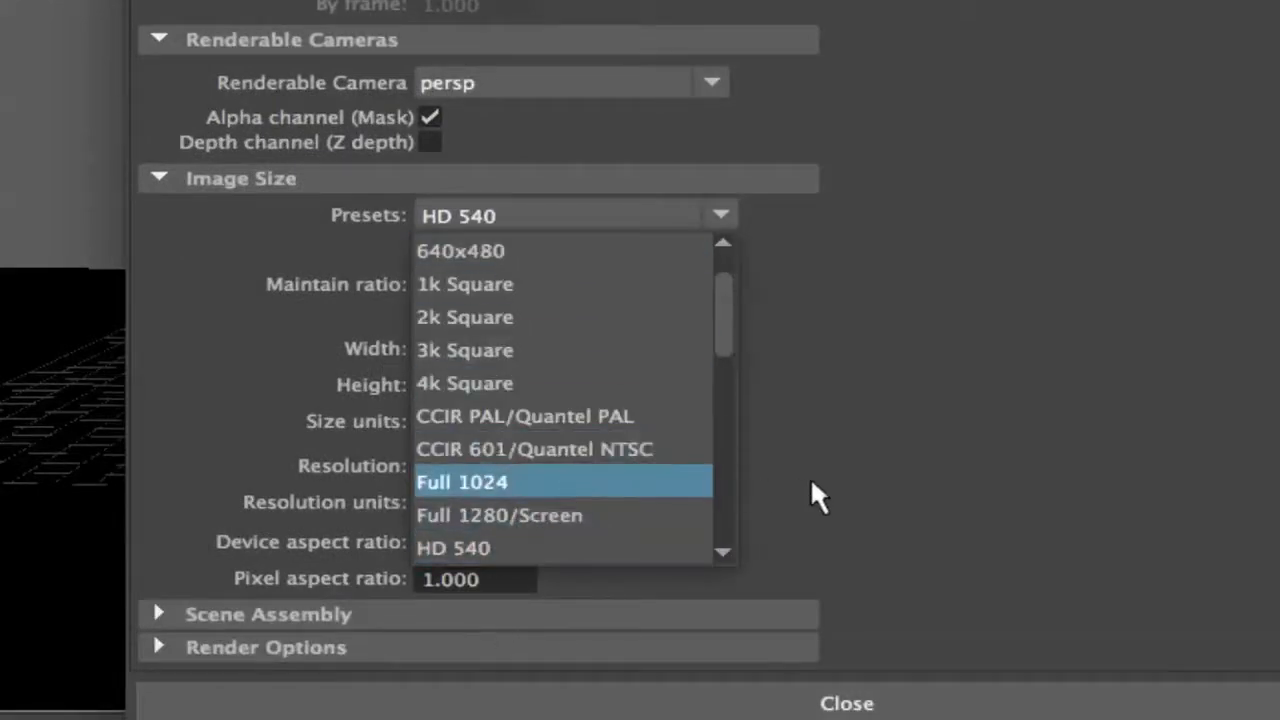
{"action": "left_click", "coordinate": [832, 373]}
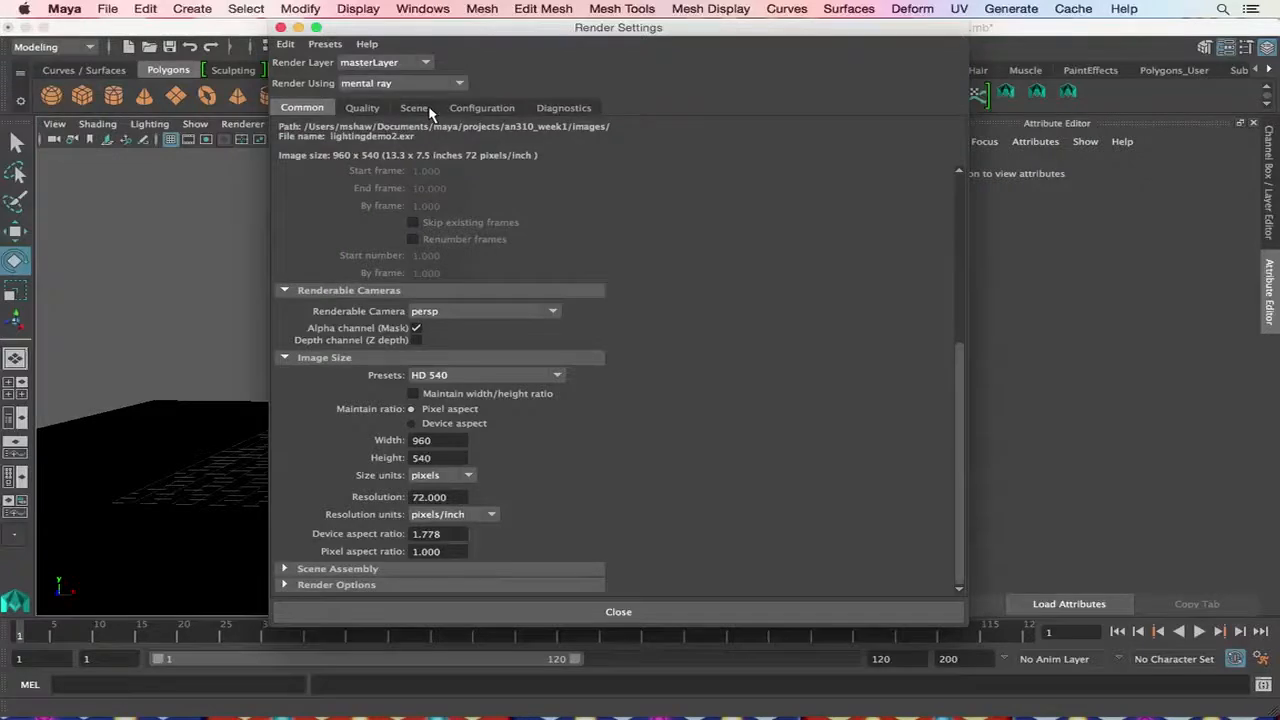
Look through the mental ray quality and configuration settings, create a Physical Sun and Sky environment, and minimize the Render Settings window.
{"action": "left_click", "coordinate": [362, 108]}
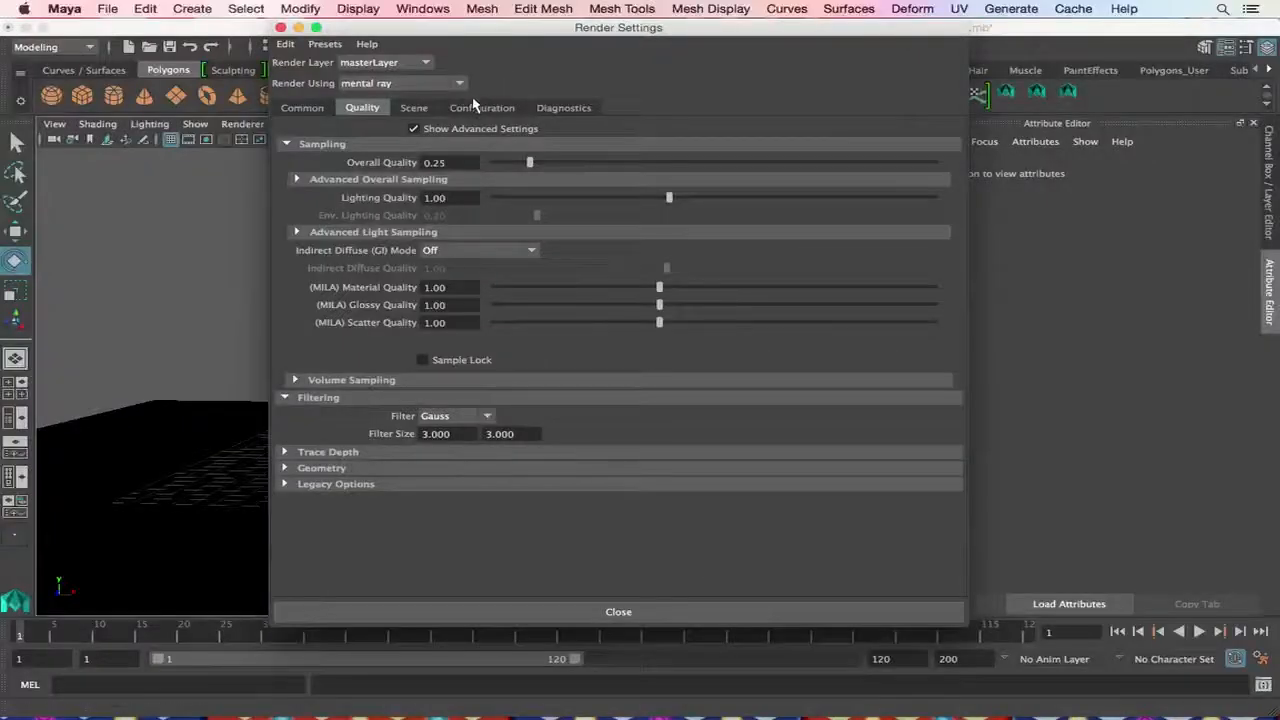
{"action": "left_click", "coordinate": [423, 108]}
{"action": "left_click", "coordinate": [478, 109]}
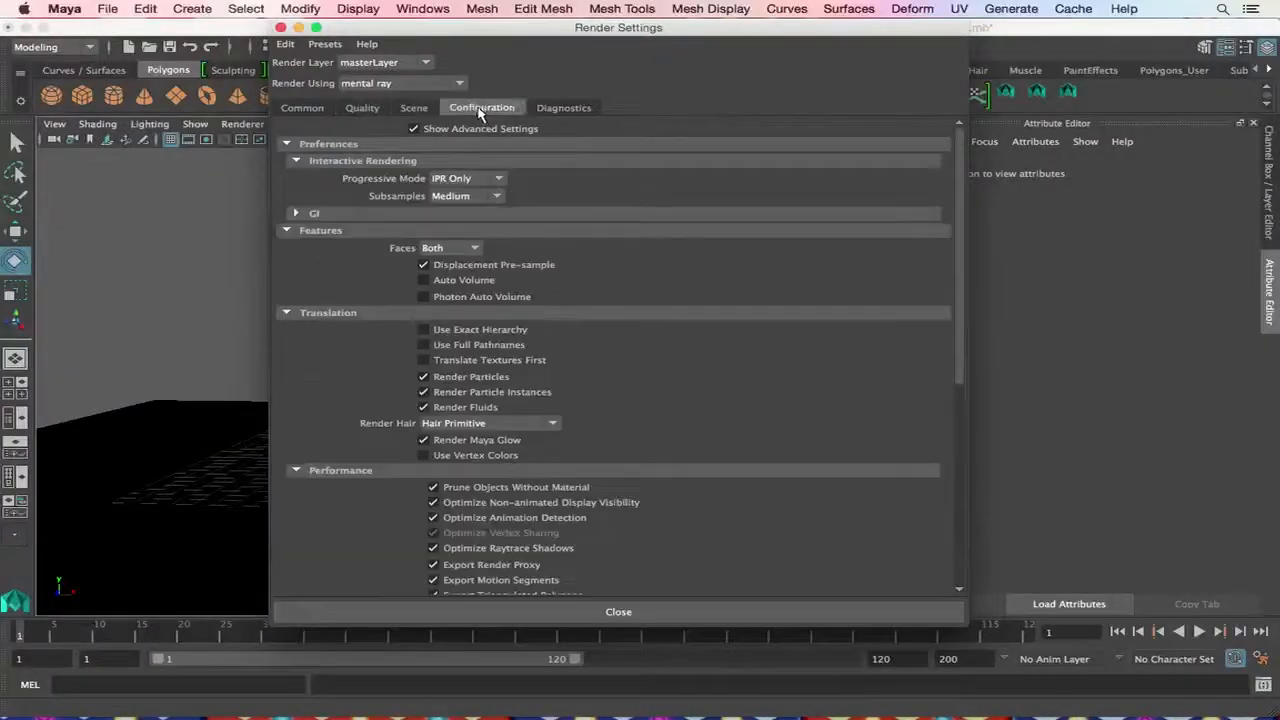
{"action": "left_click", "coordinate": [406, 110]}
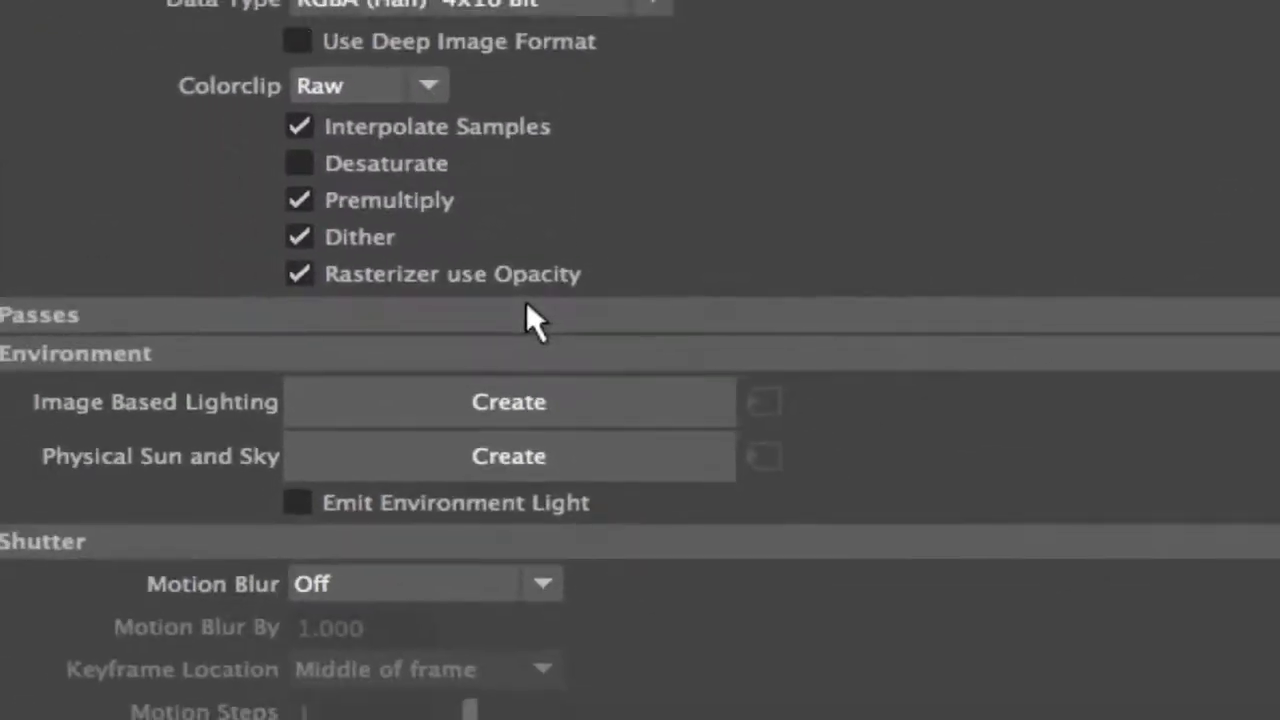
{"action": "left_click", "coordinate": [601, 466]}
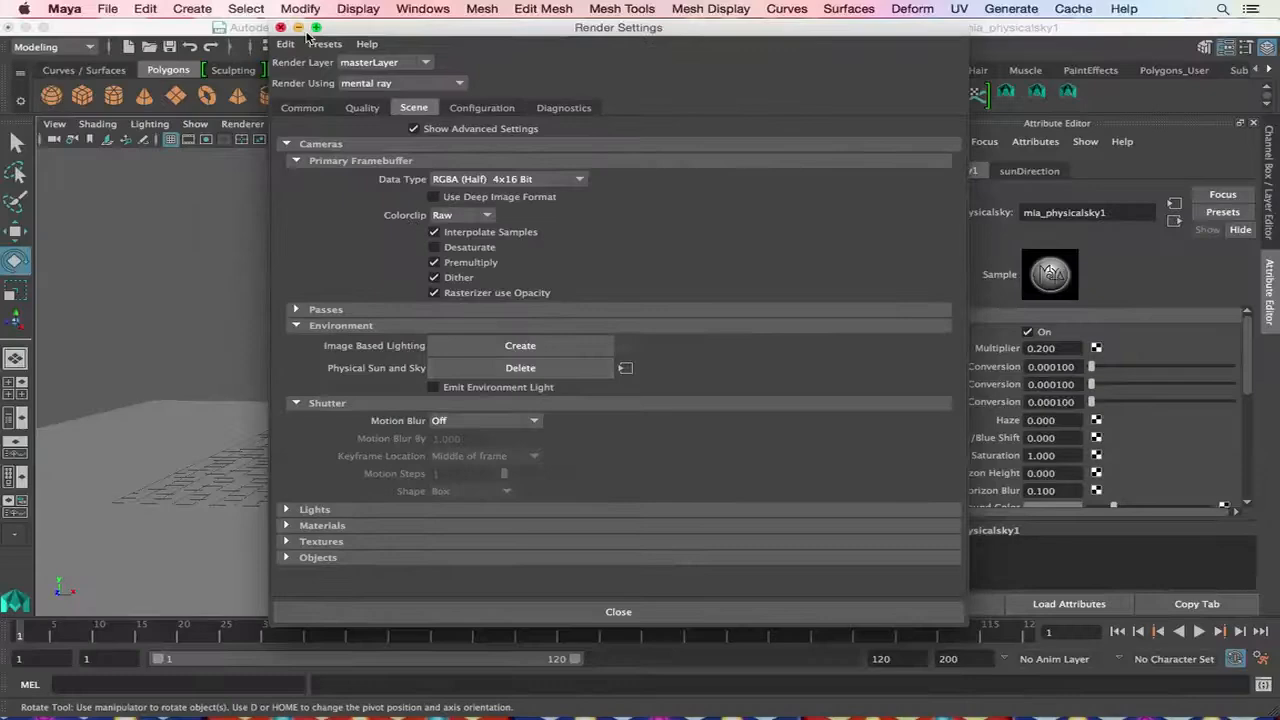
{"action": "left_click", "coordinate": [298, 28]}
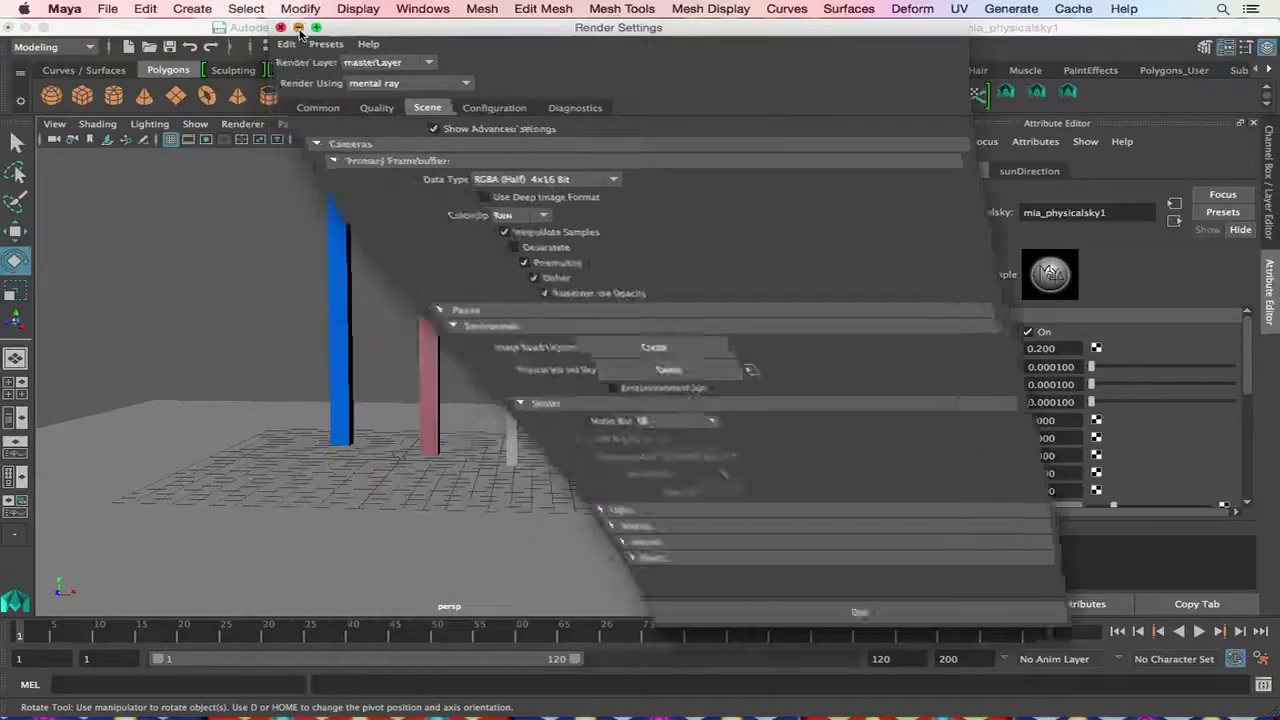
Select the sunDirection light and move it up to about Y 12.84 and out to about Z 13.14.
{"action": "left_click", "coordinate": [397, 461]}
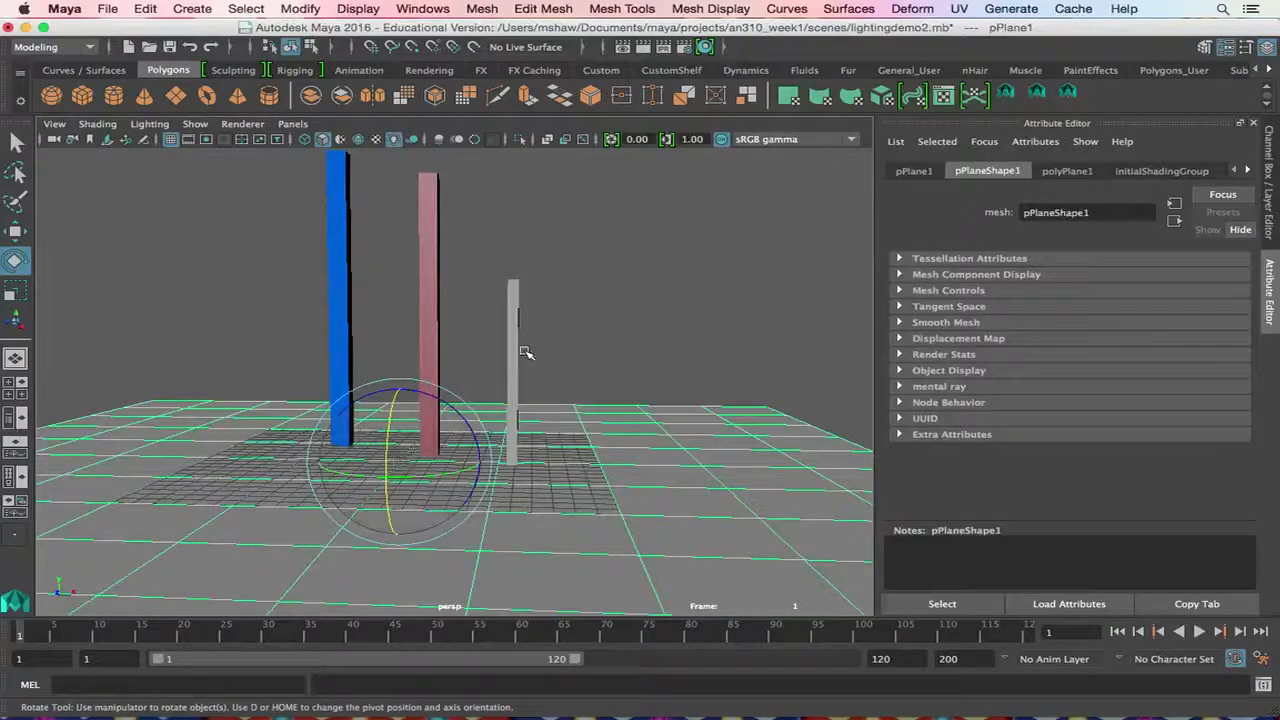
{"action": "left_click", "coordinate": [557, 351]}
{"action": "left_click", "coordinate": [397, 458]}
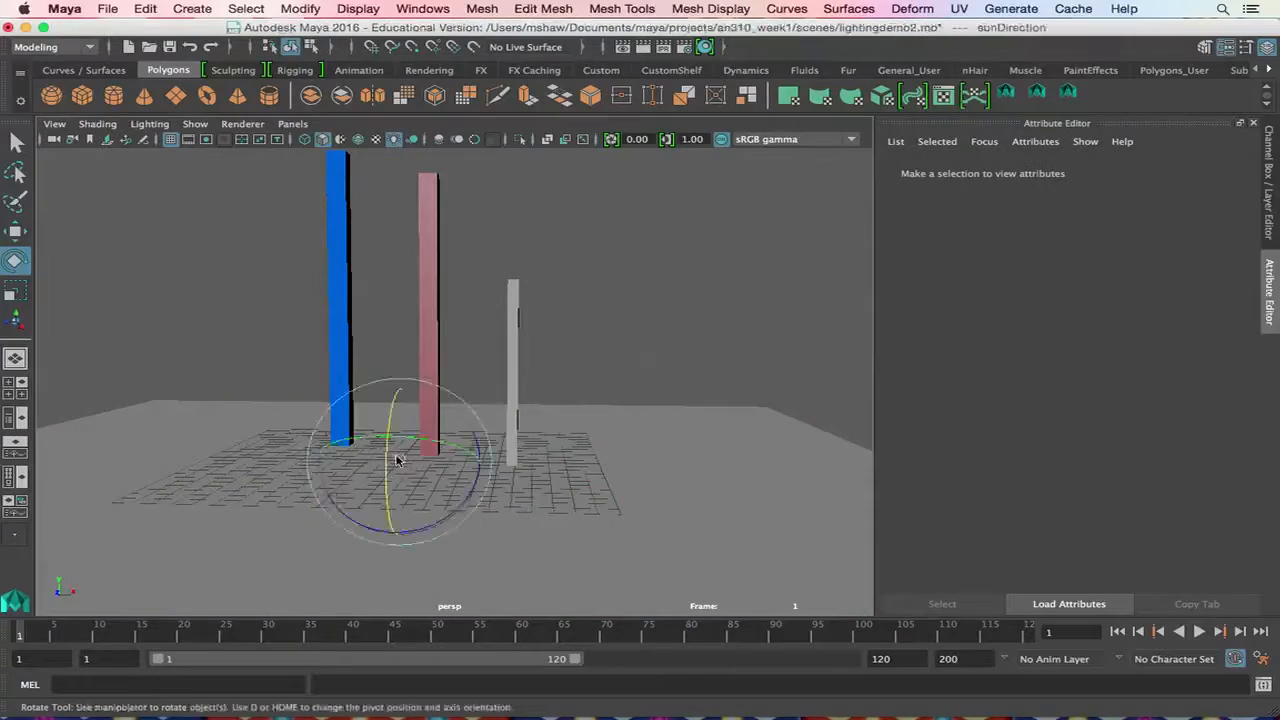
{"action": "key", "text": "w"}
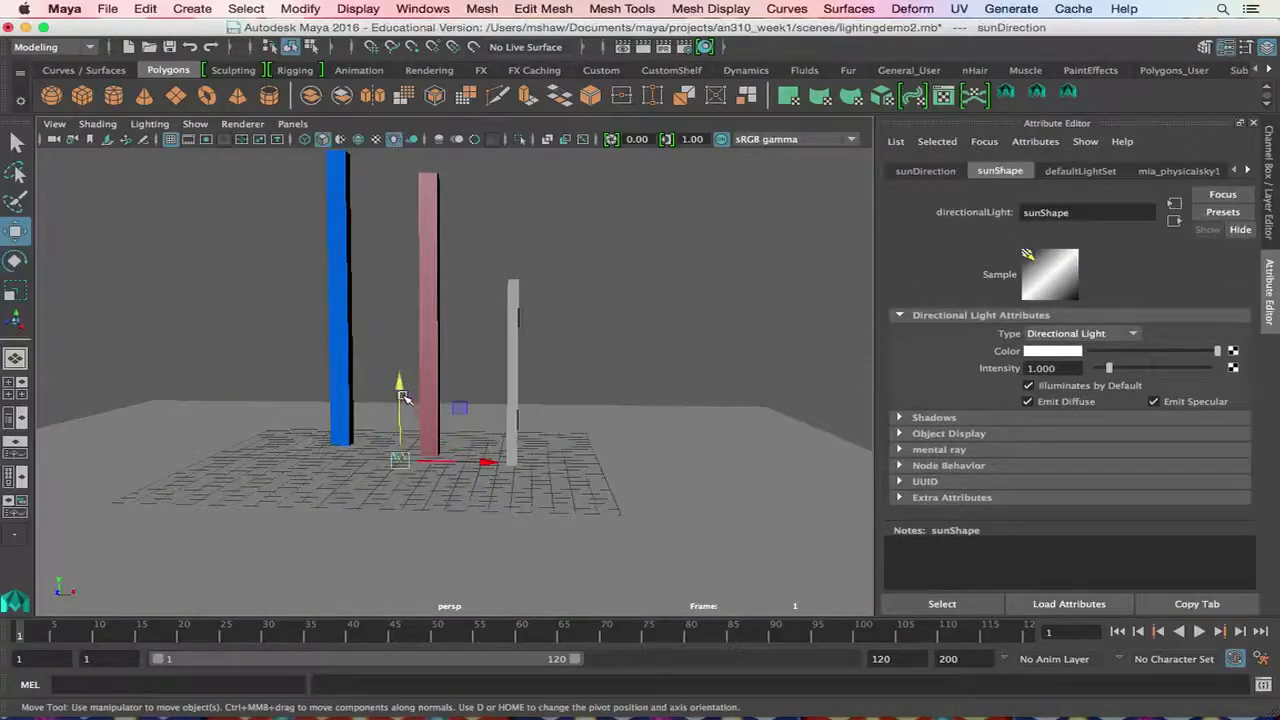
{"action": "left_click_drag", "start_coordinate": [399, 392], "coordinate": [399, 205]}
{"action": "left_click_drag", "start_coordinate": [541, 261], "coordinate": [354, 274], "text": "alt"}
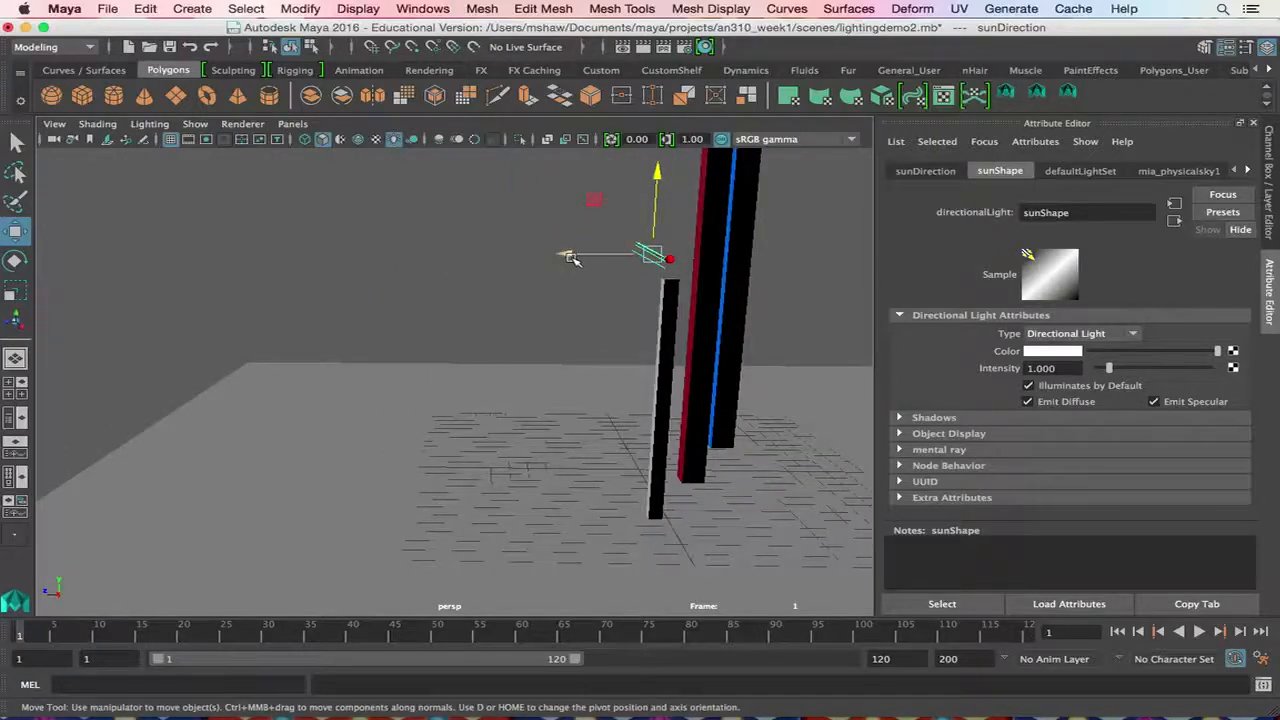
{"action": "left_click_drag", "start_coordinate": [572, 254], "coordinate": [516, 352]}
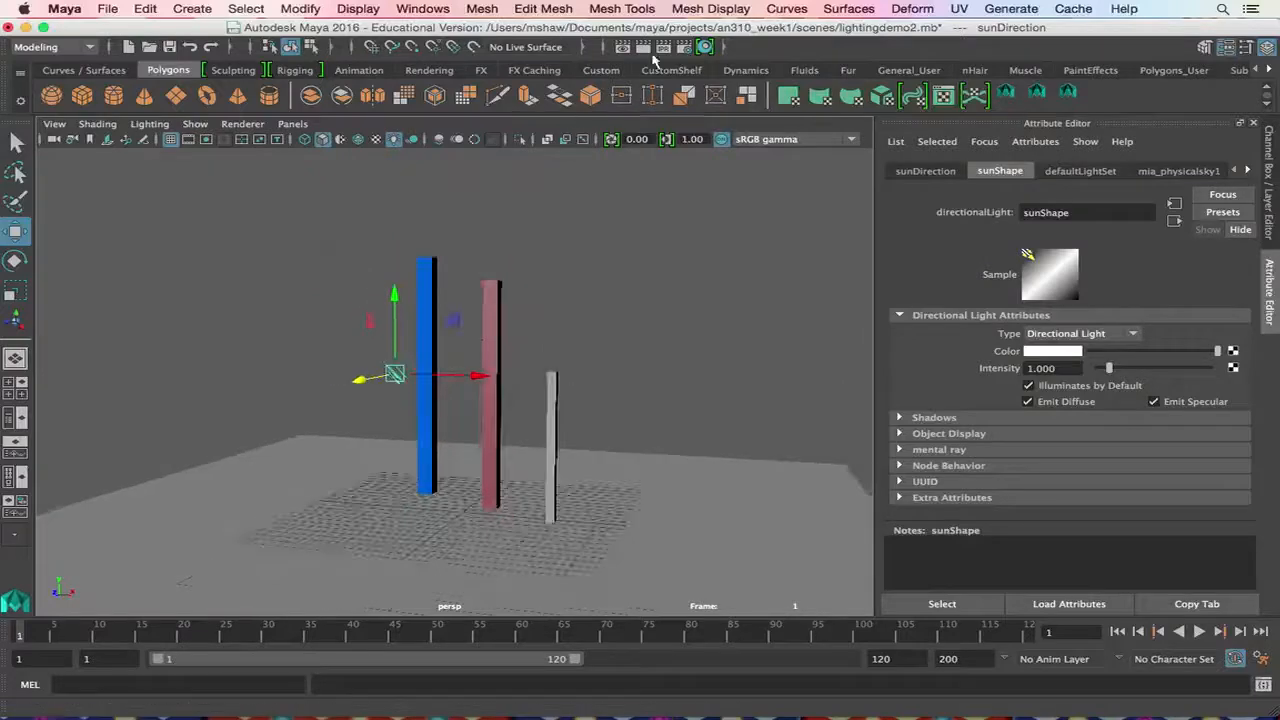
Render the current frame with mental ray, view the sunlit posts, and close the Render View.
{"action": "left_click", "coordinate": [644, 47]}
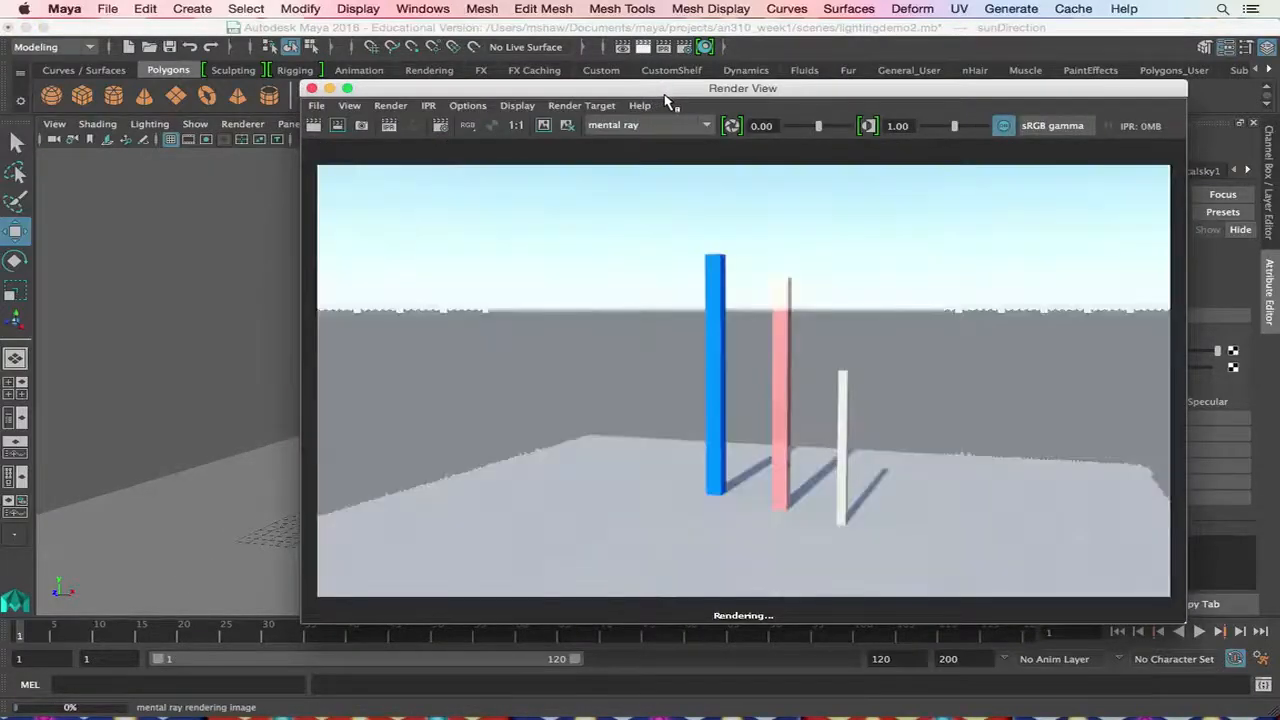
{"action": "left_click_drag", "start_coordinate": [665, 95], "coordinate": [522, 53]}
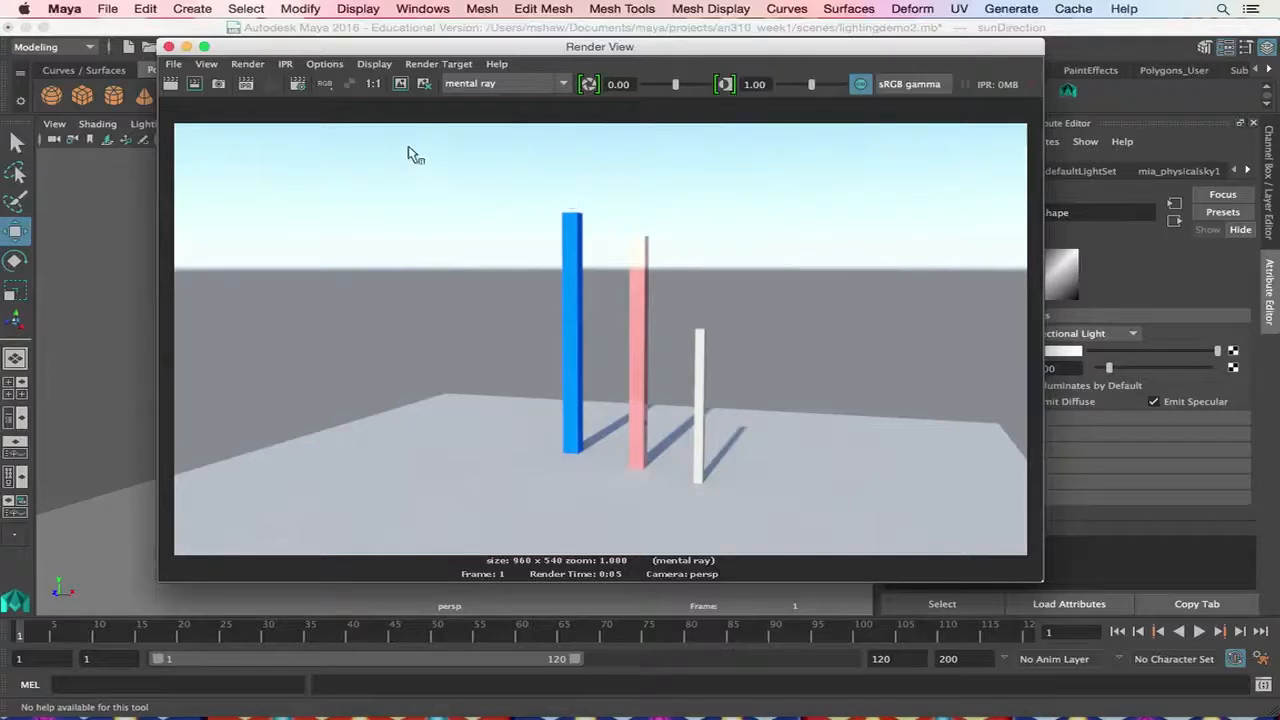
{"action": "left_click", "coordinate": [169, 47]}
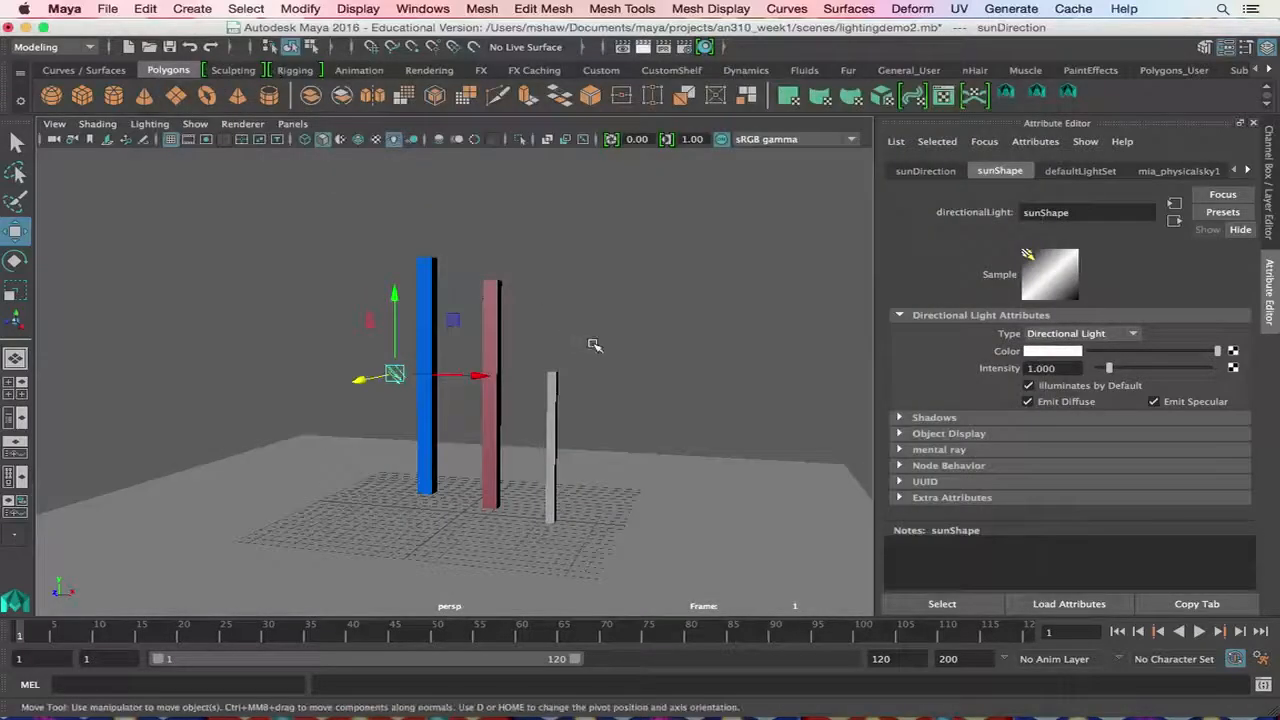
Inspect the sun light from other angles and review its sunDirection transform, light set and mia_physicalsky1 attributes.
{"action": "left_click_drag", "start_coordinate": [586, 343], "coordinate": [403, 380], "text": "alt"}
{"action": "key", "text": "e"}
{"action": "left_click_drag", "start_coordinate": [712, 392], "coordinate": [1016, 334], "text": "alt"}
{"action": "left_click_drag", "start_coordinate": [700, 360], "coordinate": [640, 423], "text": "alt"}
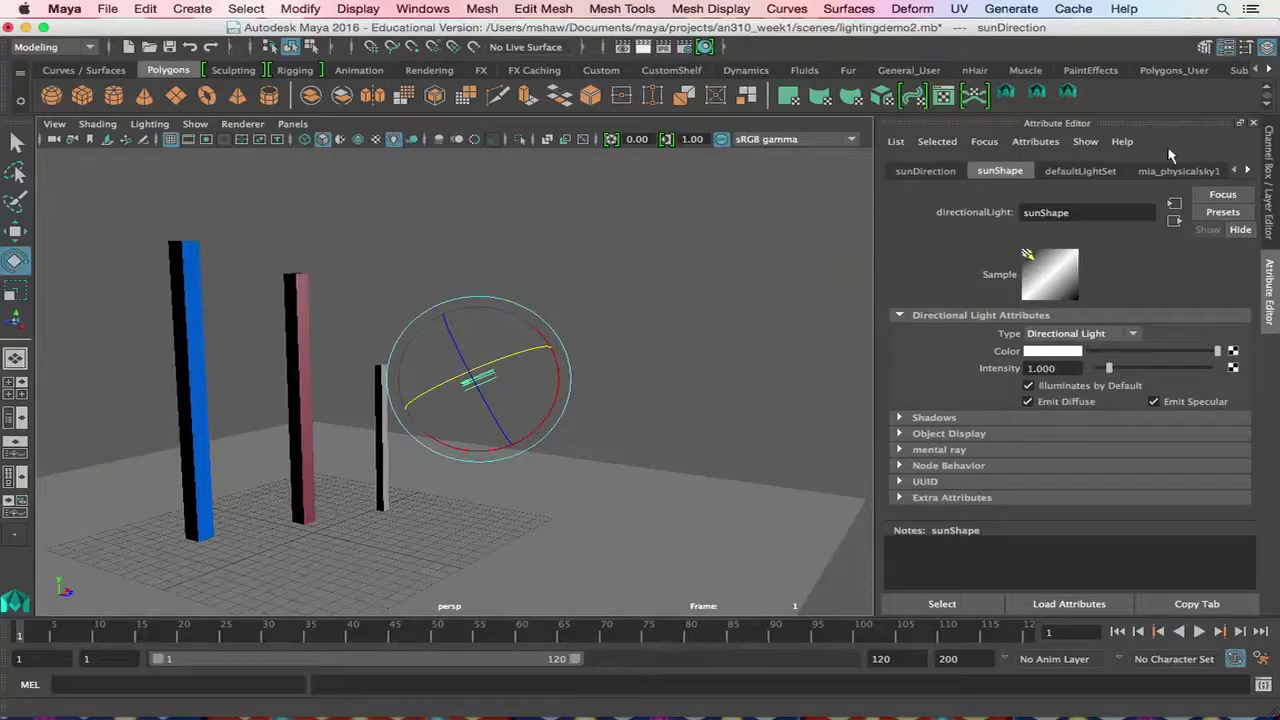
{"action": "left_click", "coordinate": [926, 171]}
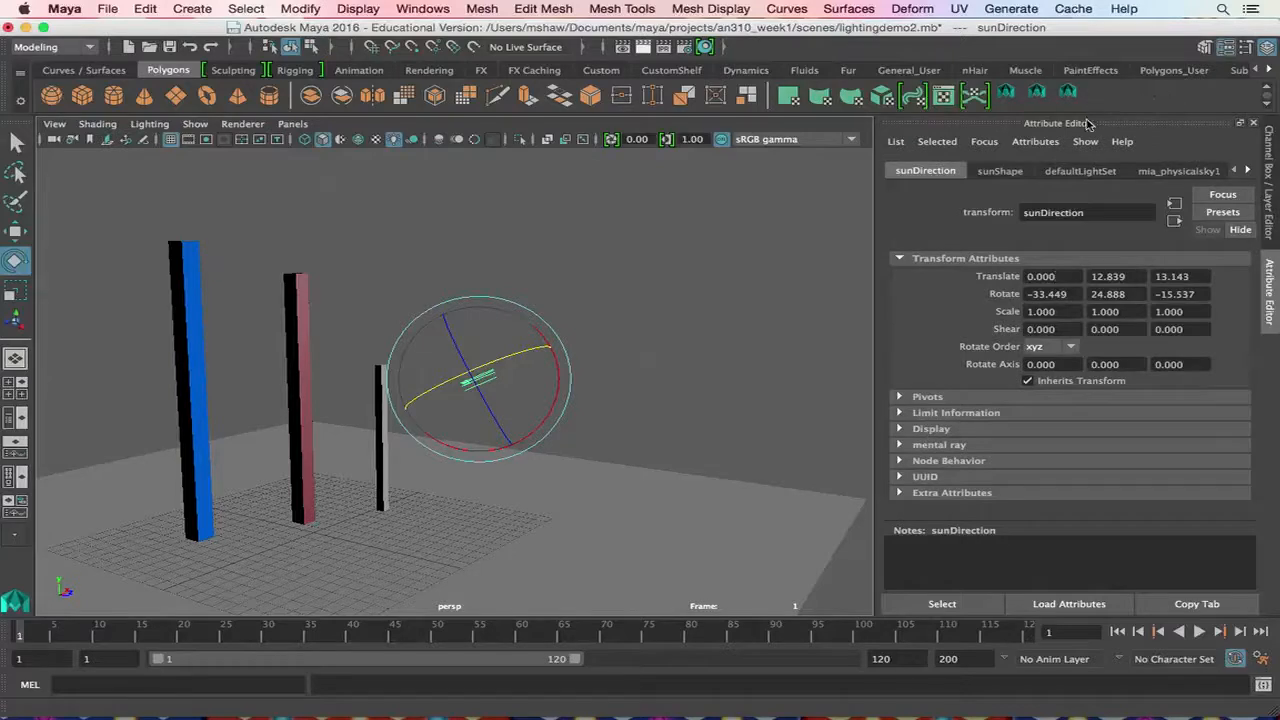
{"action": "left_click", "coordinate": [1085, 172]}
{"action": "left_click", "coordinate": [1152, 170]}
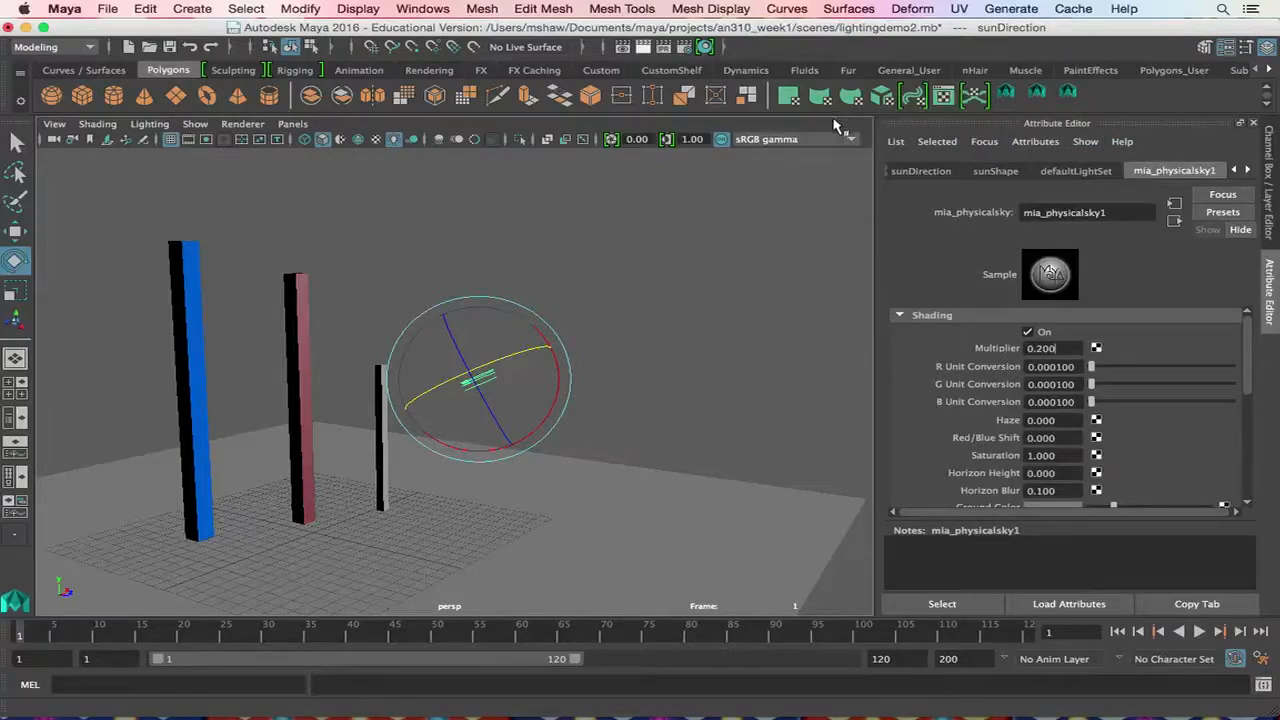
Delete the sunDirection light beside the posts and display the viewport with scene lights.
{"action": "left_click", "coordinate": [607, 330]}
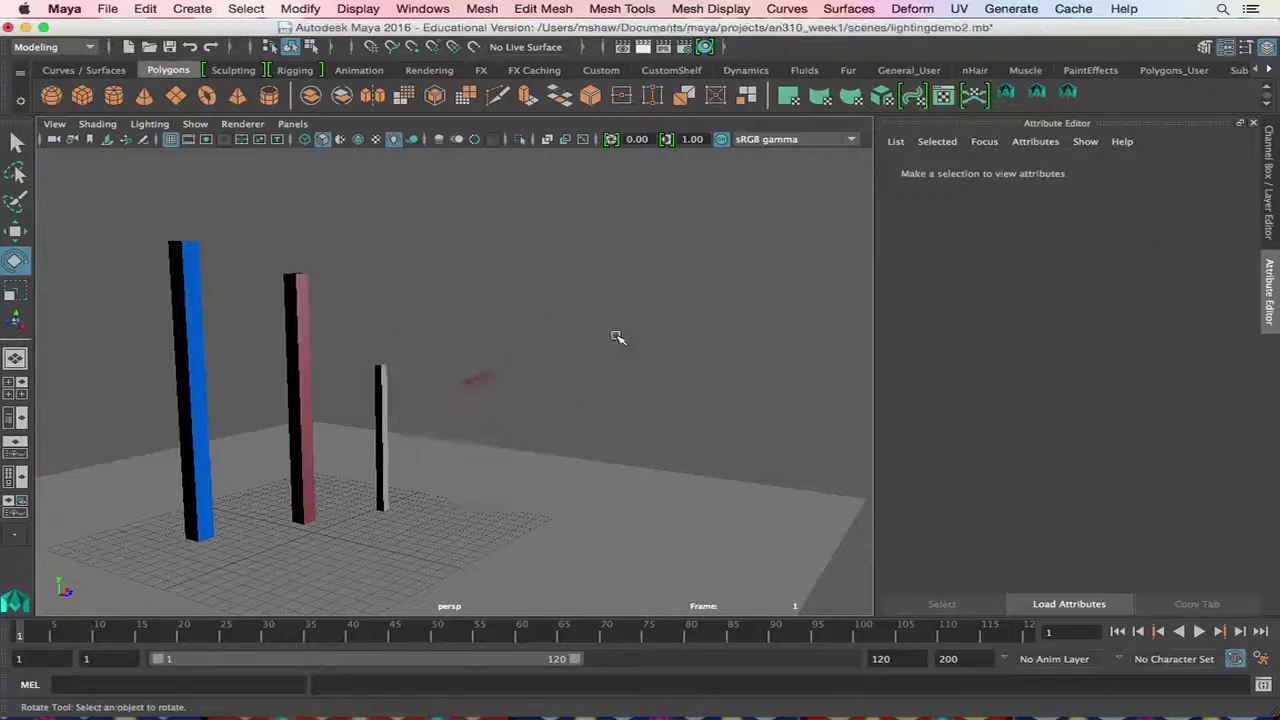
{"action": "left_click_drag", "start_coordinate": [614, 334], "coordinate": [497, 373], "text": "alt"}
{"action": "left_click", "coordinate": [452, 363]}
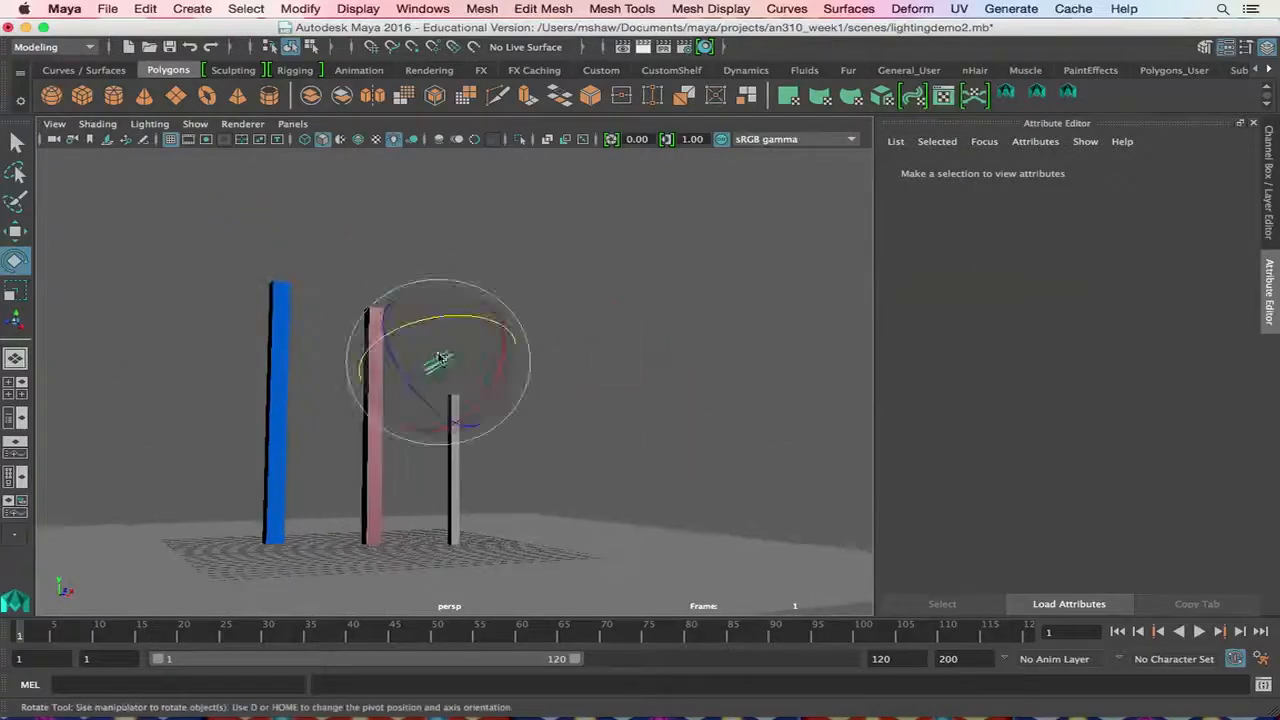
{"action": "left_click", "coordinate": [475, 365]}
{"action": "key", "text": "7"}
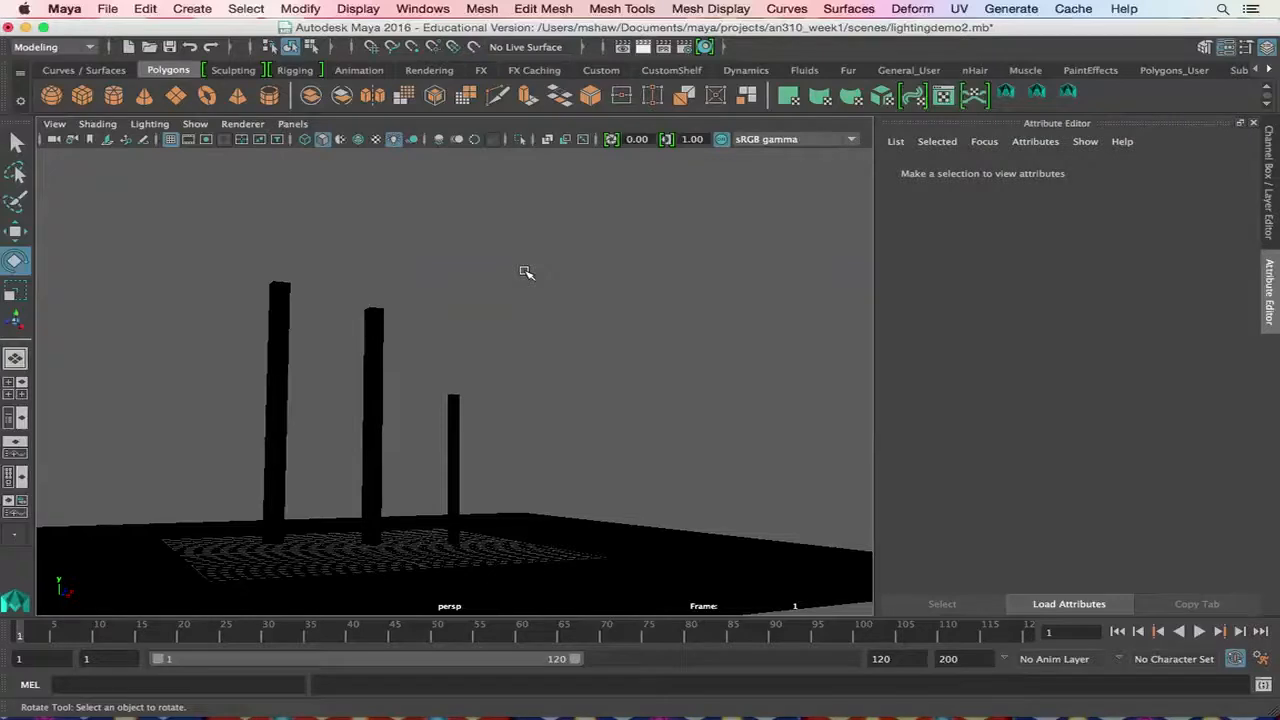
Reframe the three posts, reopen the Render View, set the renderer to Maya Software and render the frame.
{"action": "left_click_drag", "start_coordinate": [491, 297], "coordinate": [480, 260], "text": "alt"}
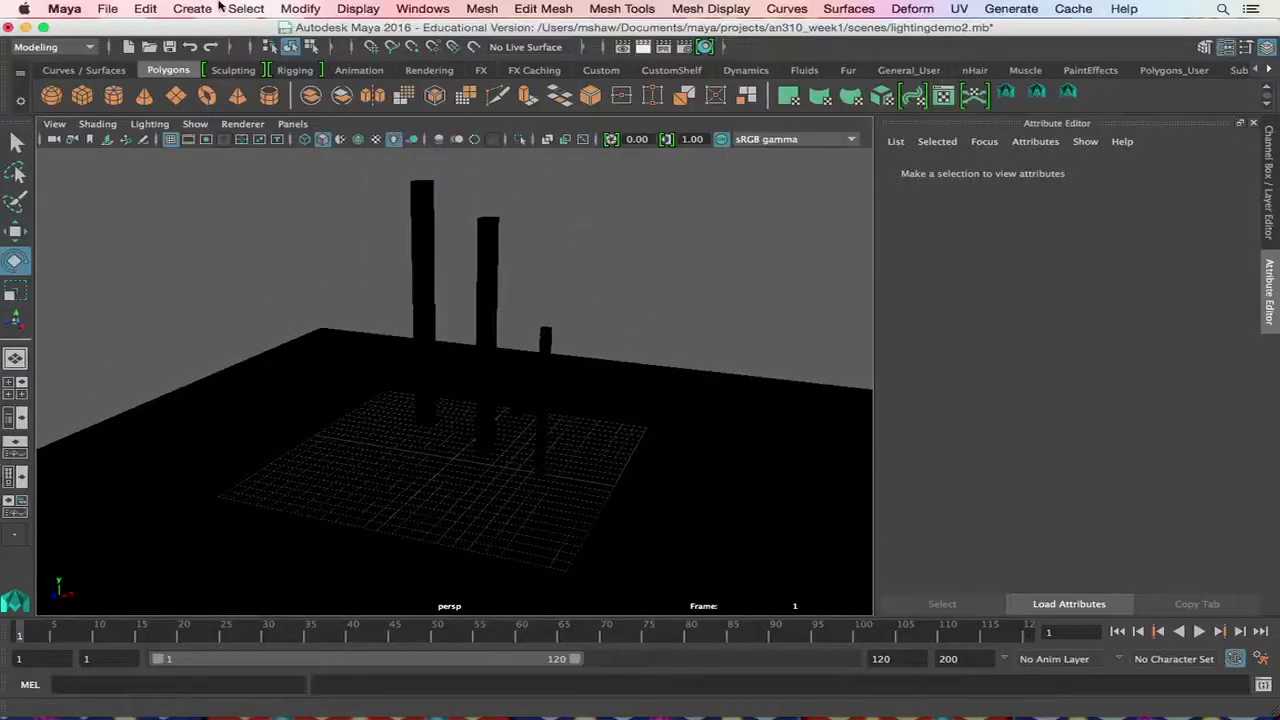
{"action": "right_click_drag", "start_coordinate": [677, 171], "coordinate": [614, 229], "text": "alt"}
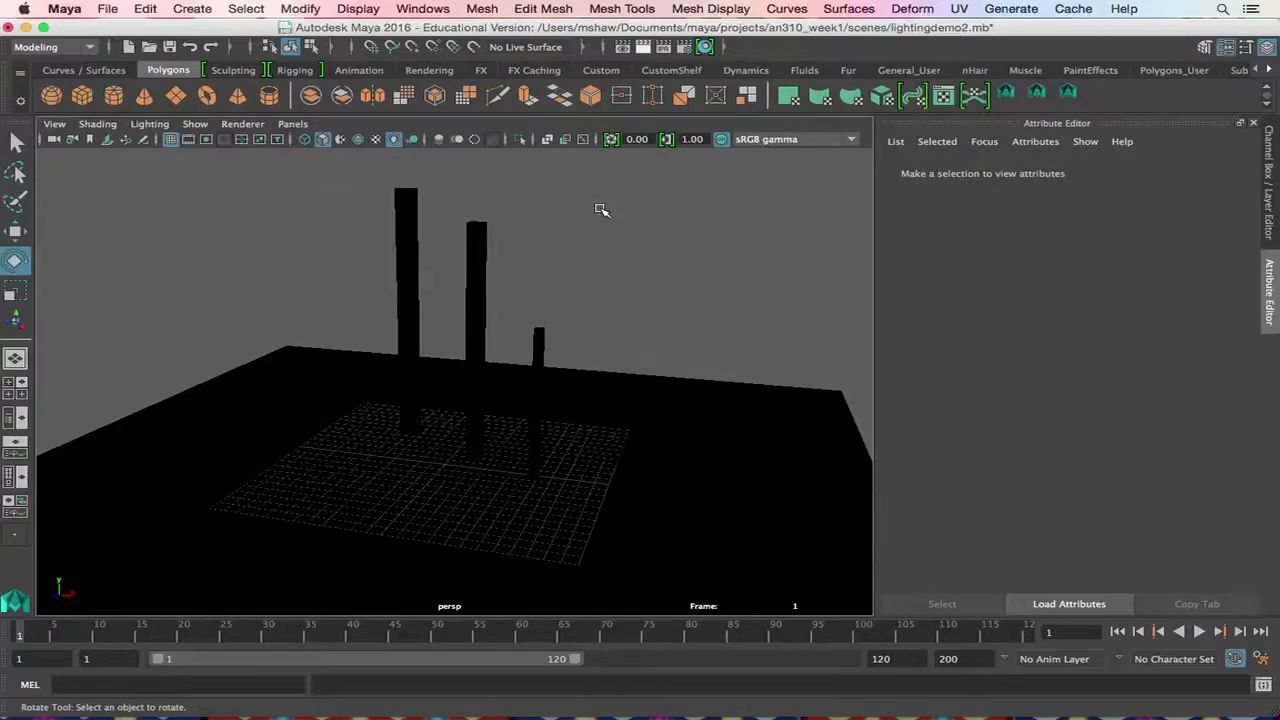
{"action": "left_click", "coordinate": [622, 48]}
{"action": "left_click", "coordinate": [501, 87]}
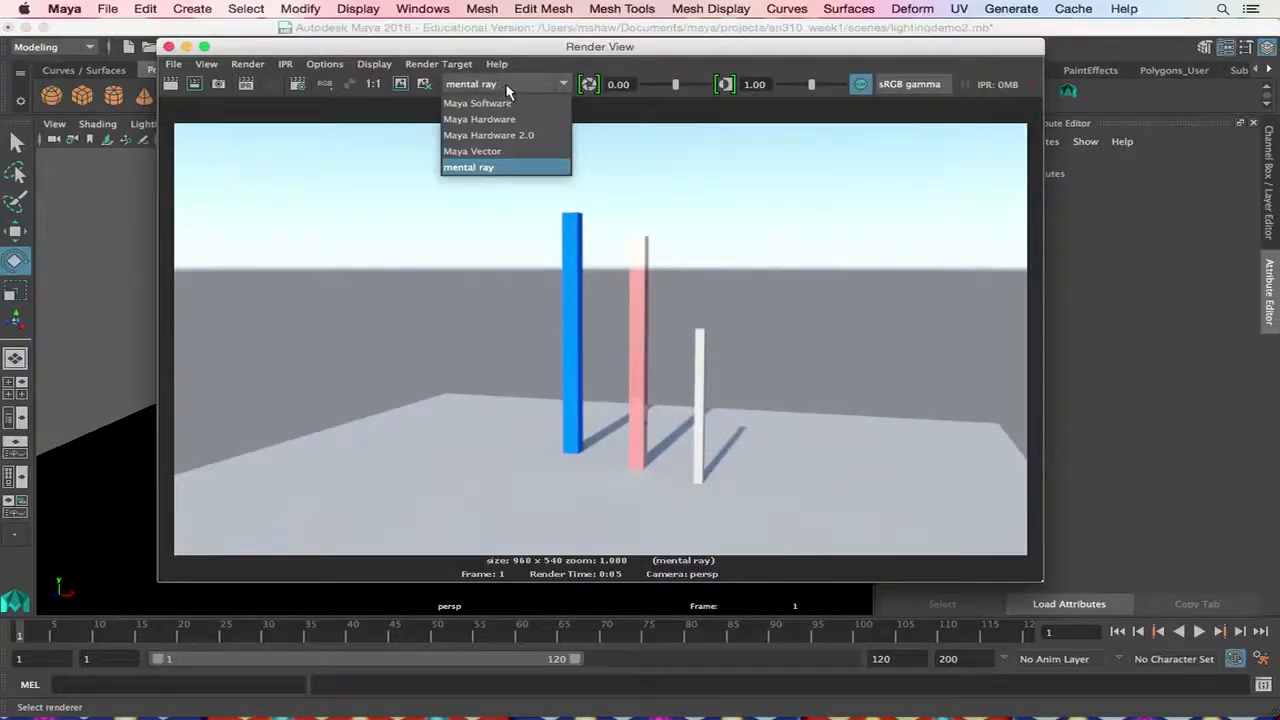
{"action": "left_click", "coordinate": [497, 169]}
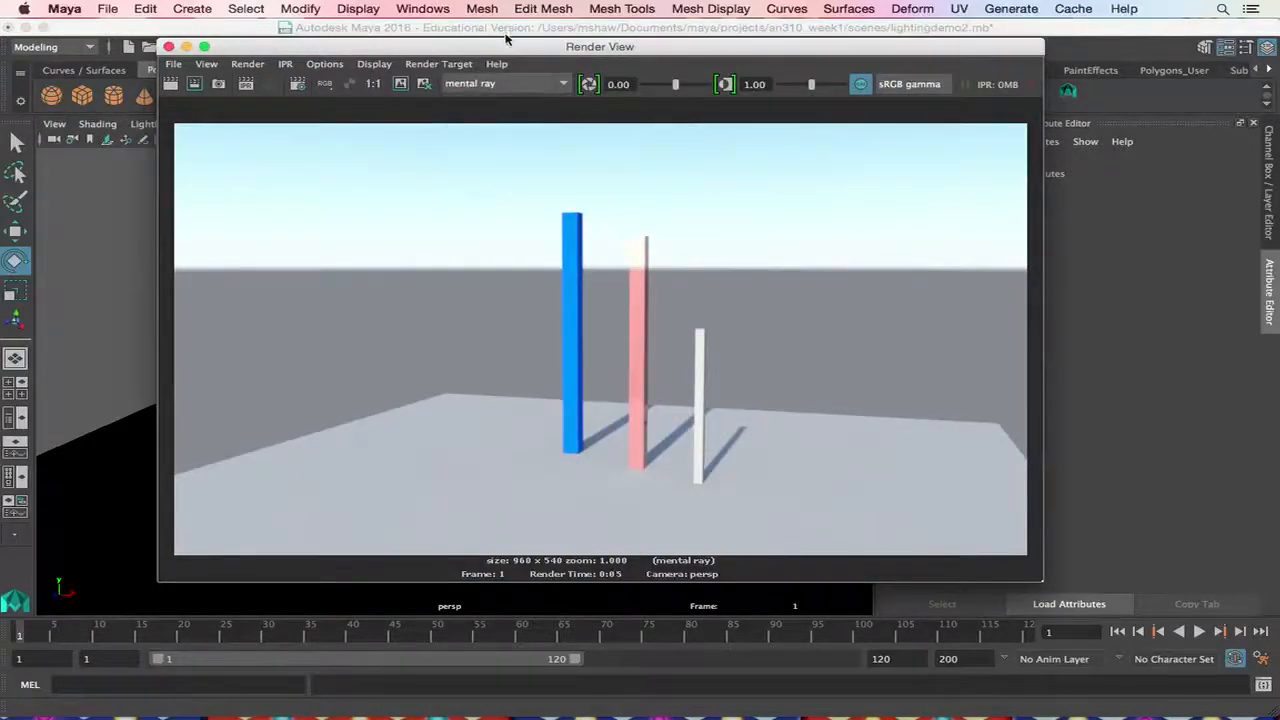
{"action": "left_click", "coordinate": [490, 85]}
{"action": "left_click", "coordinate": [494, 103]}
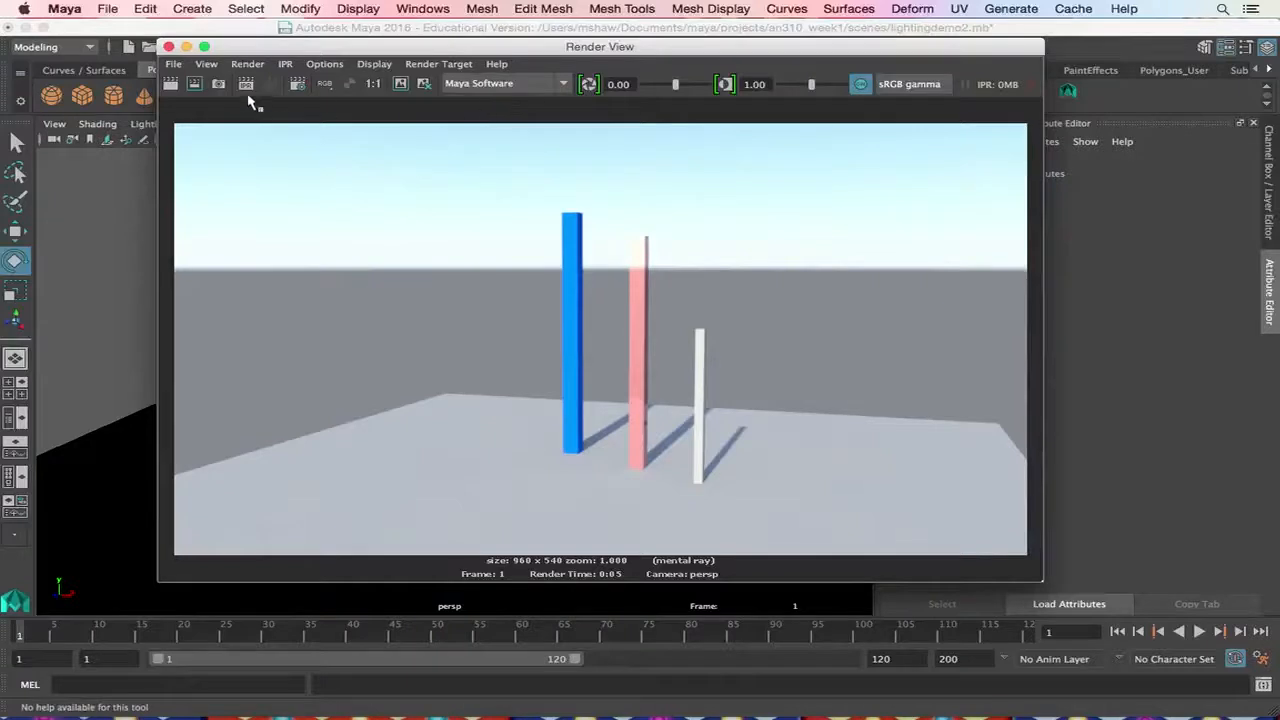
{"action": "left_click", "coordinate": [171, 86]}
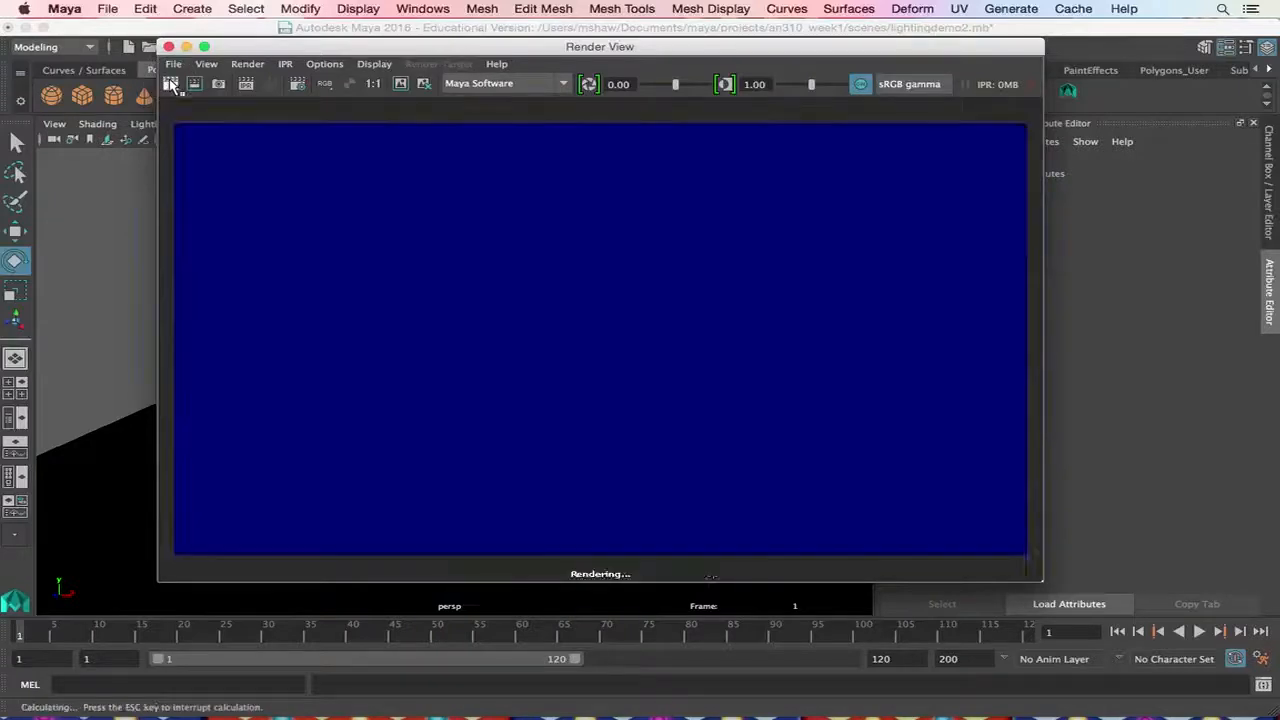
Switch the renderer back to mental ray and render the frame again for comparison.
{"action": "left_click", "coordinate": [565, 84]}
{"action": "left_click", "coordinate": [480, 169]}
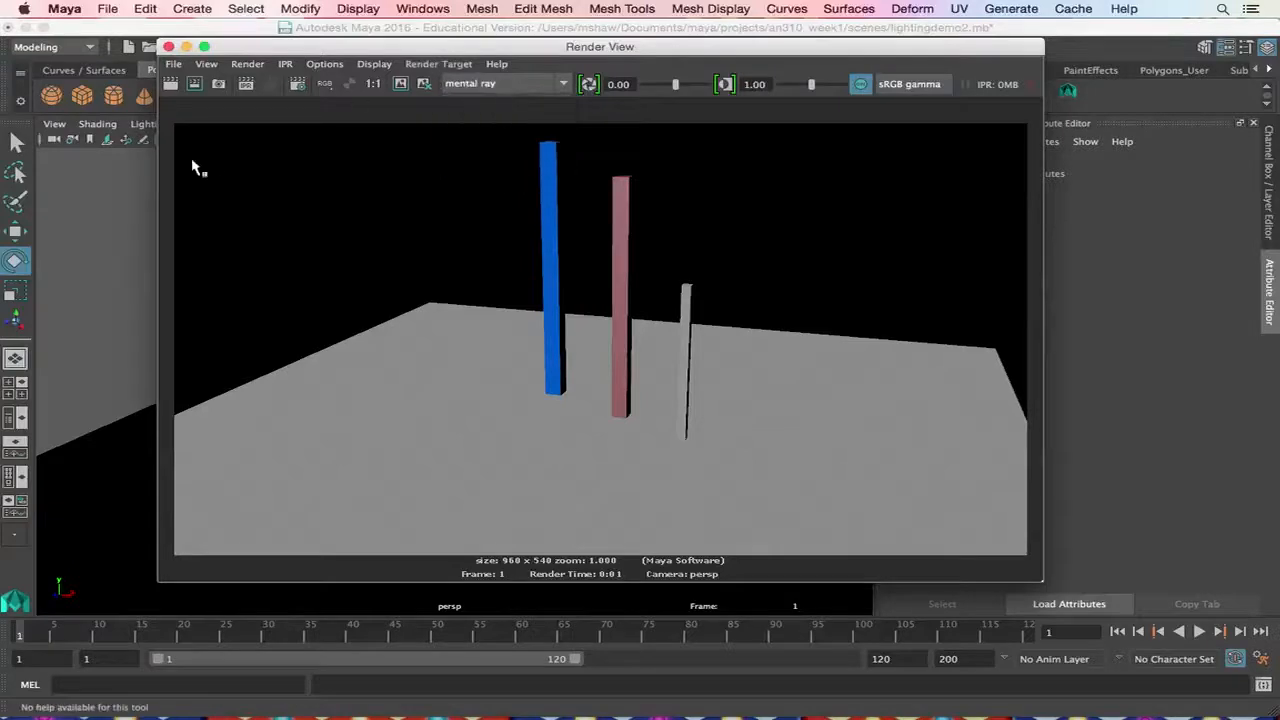
{"action": "left_click", "coordinate": [171, 85]}
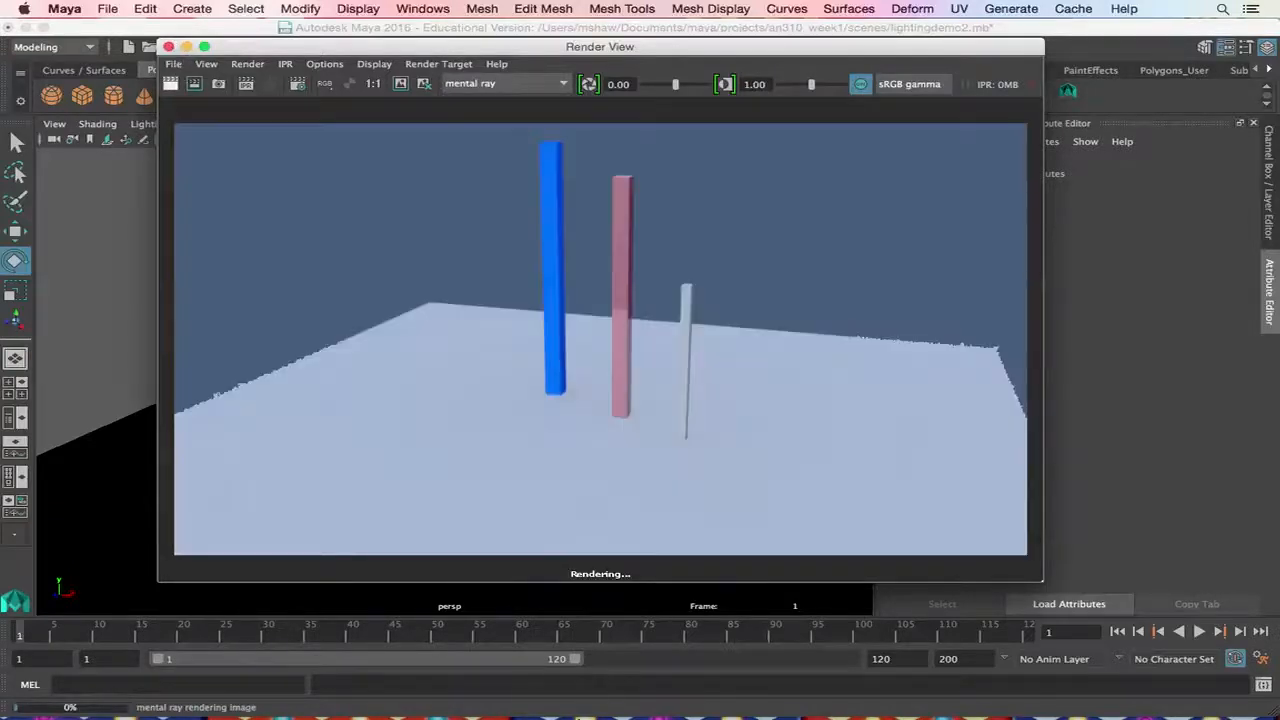
{"action": "mouse_move", "coordinate": [536, 711]}
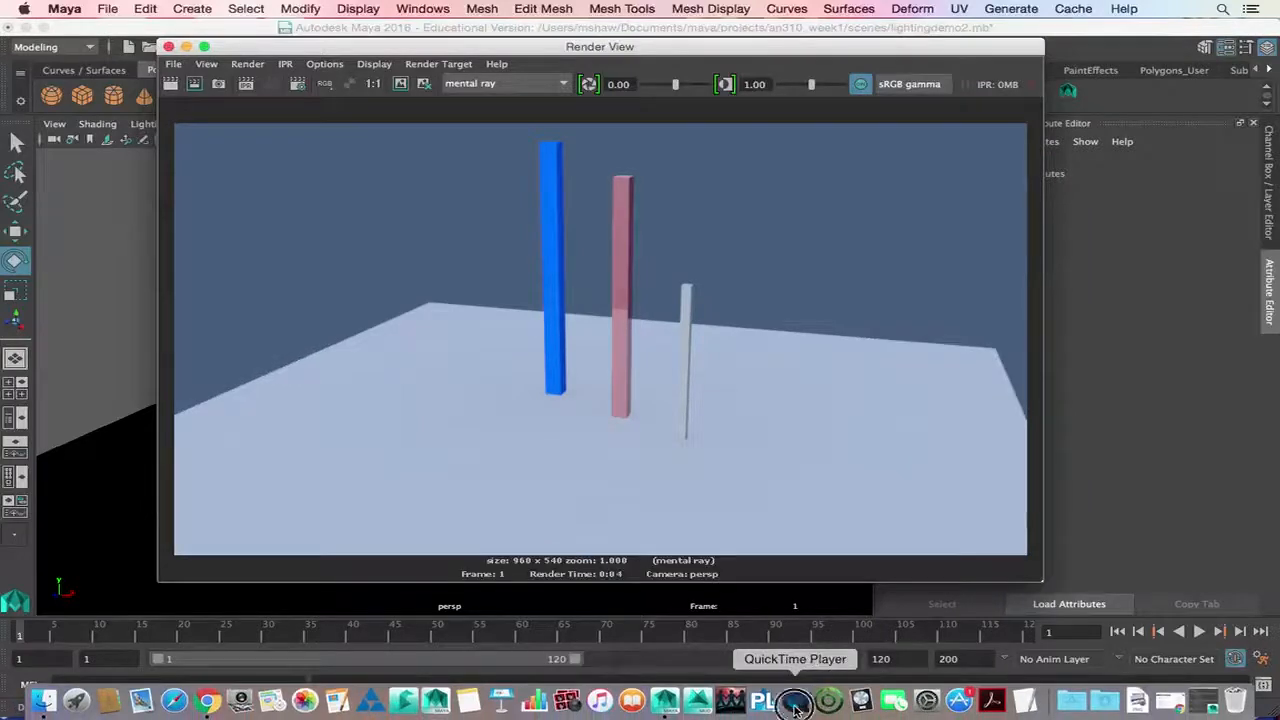